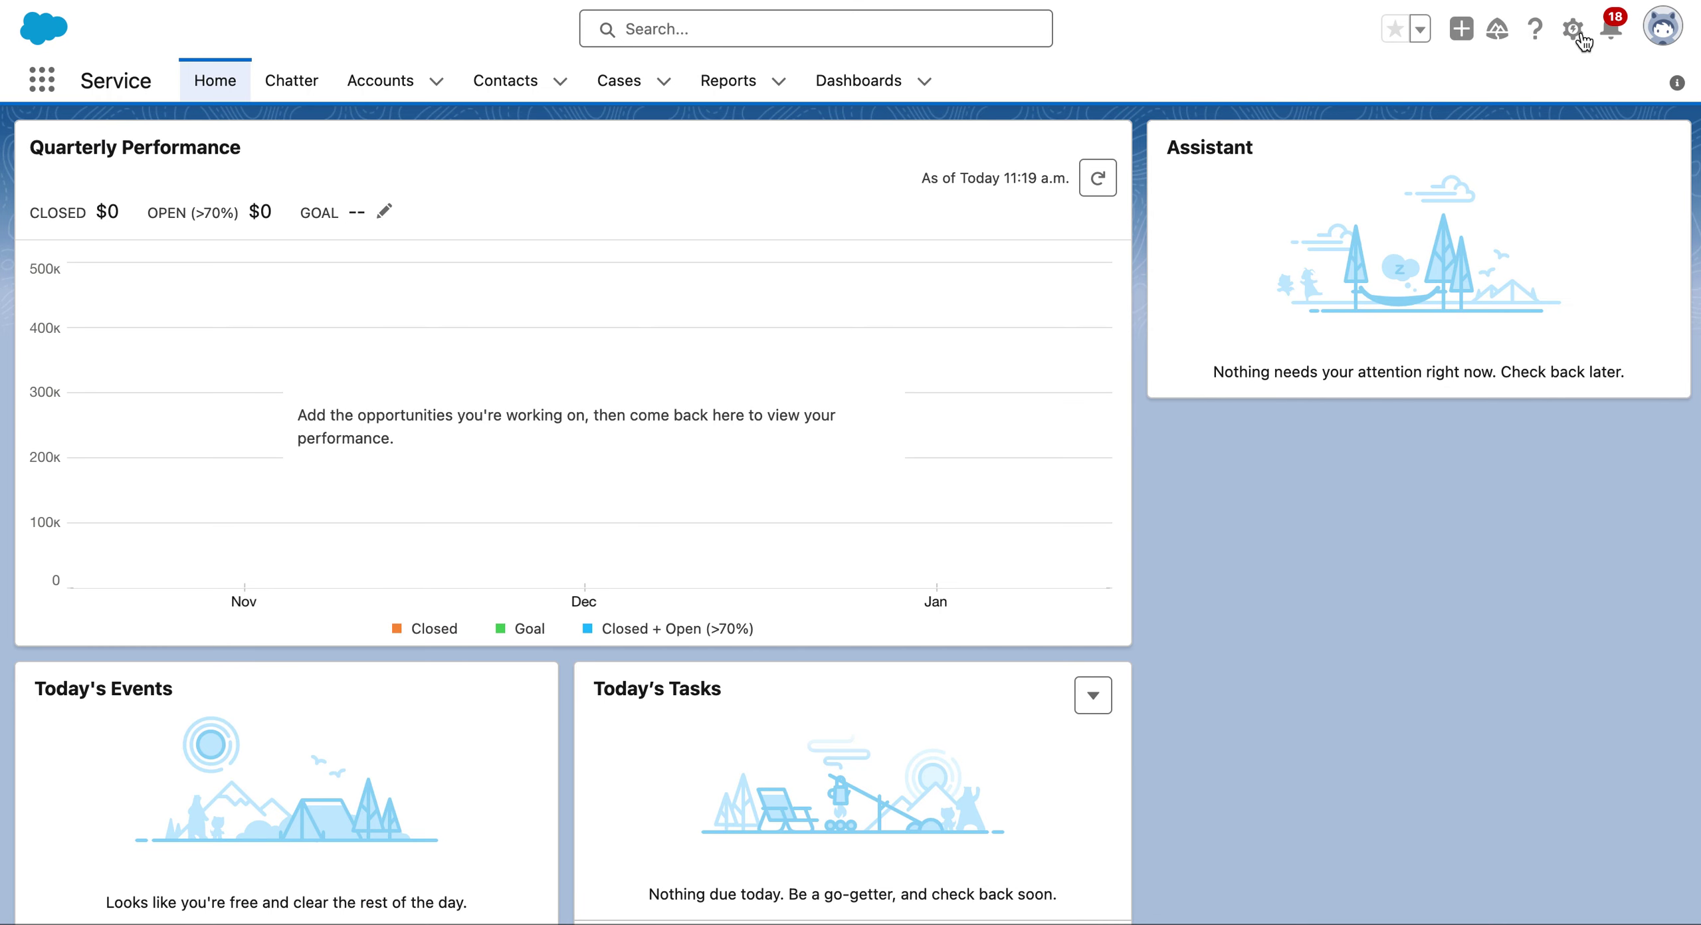
- Open Service Setup and find the Queues page by searching for "queues"
{"action": "left_click", "coordinate": [1573, 29]}
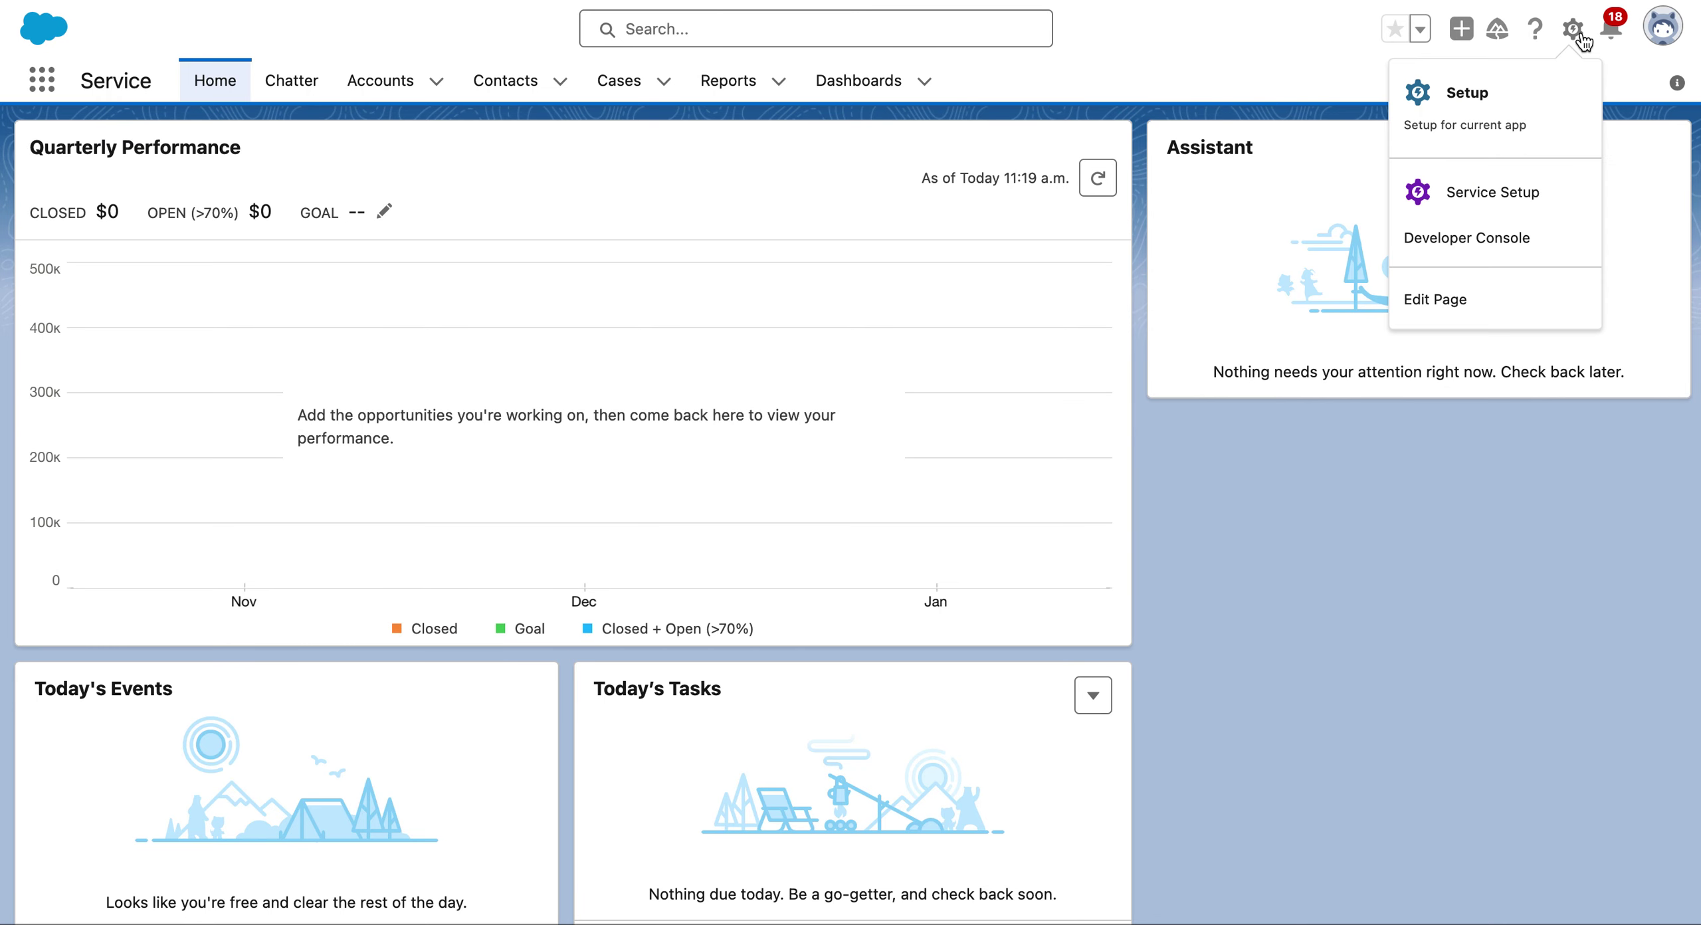
{"action": "left_click", "coordinate": [1477, 188]}
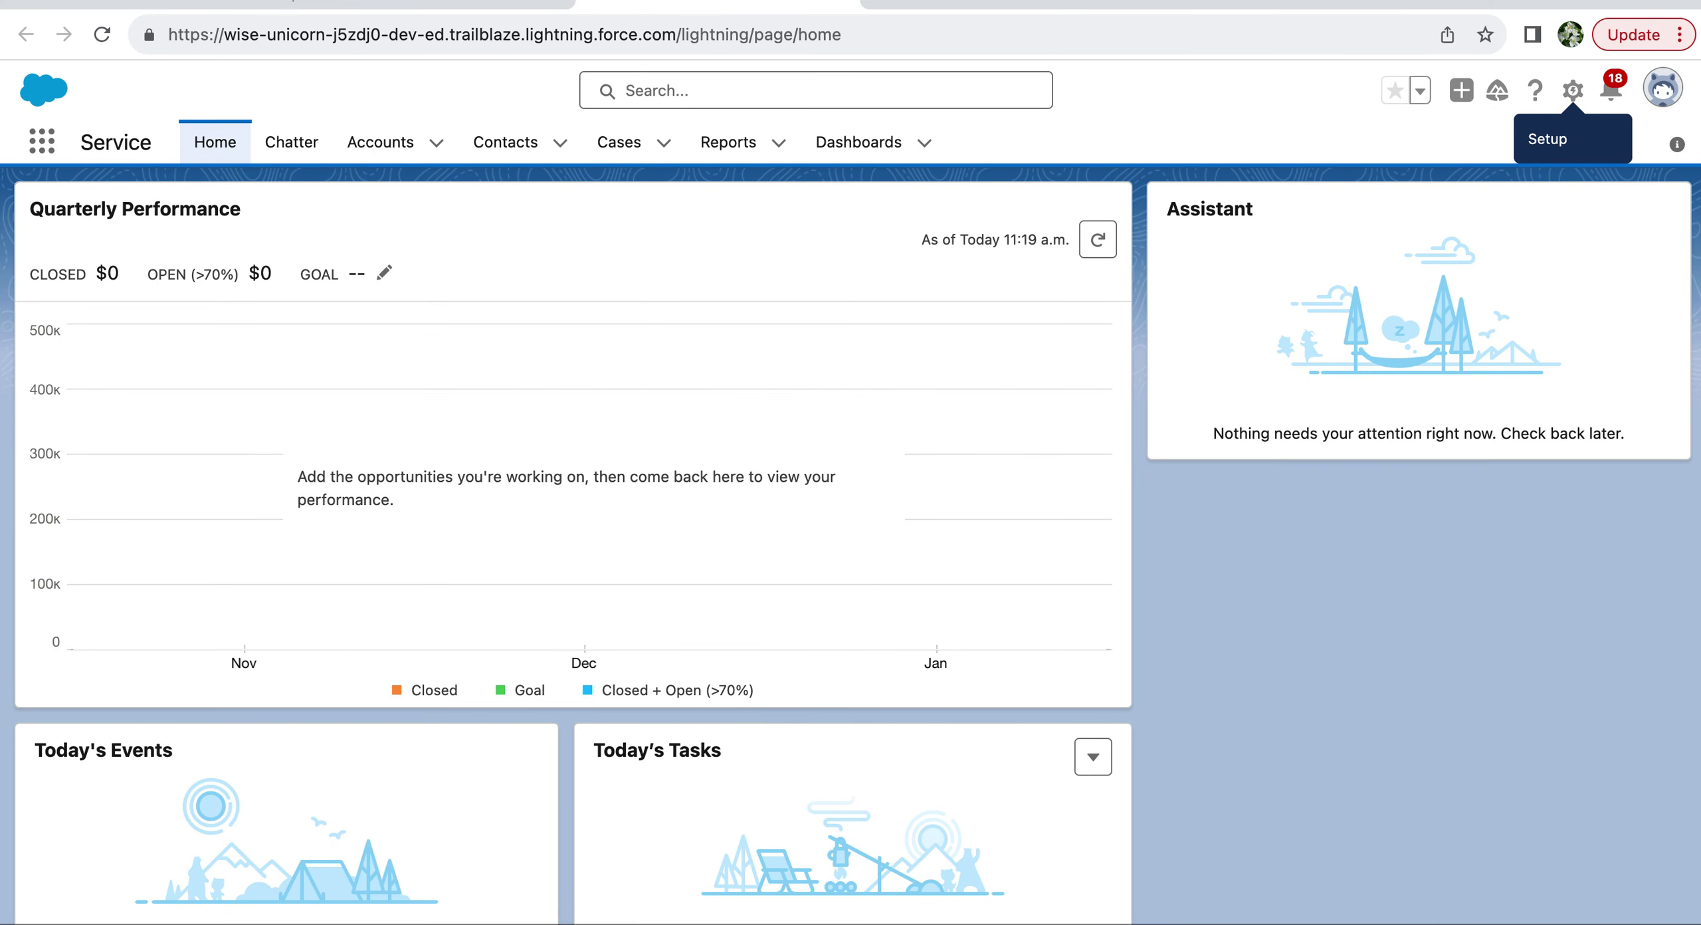
{"action": "left_click", "coordinate": [511, 3]}
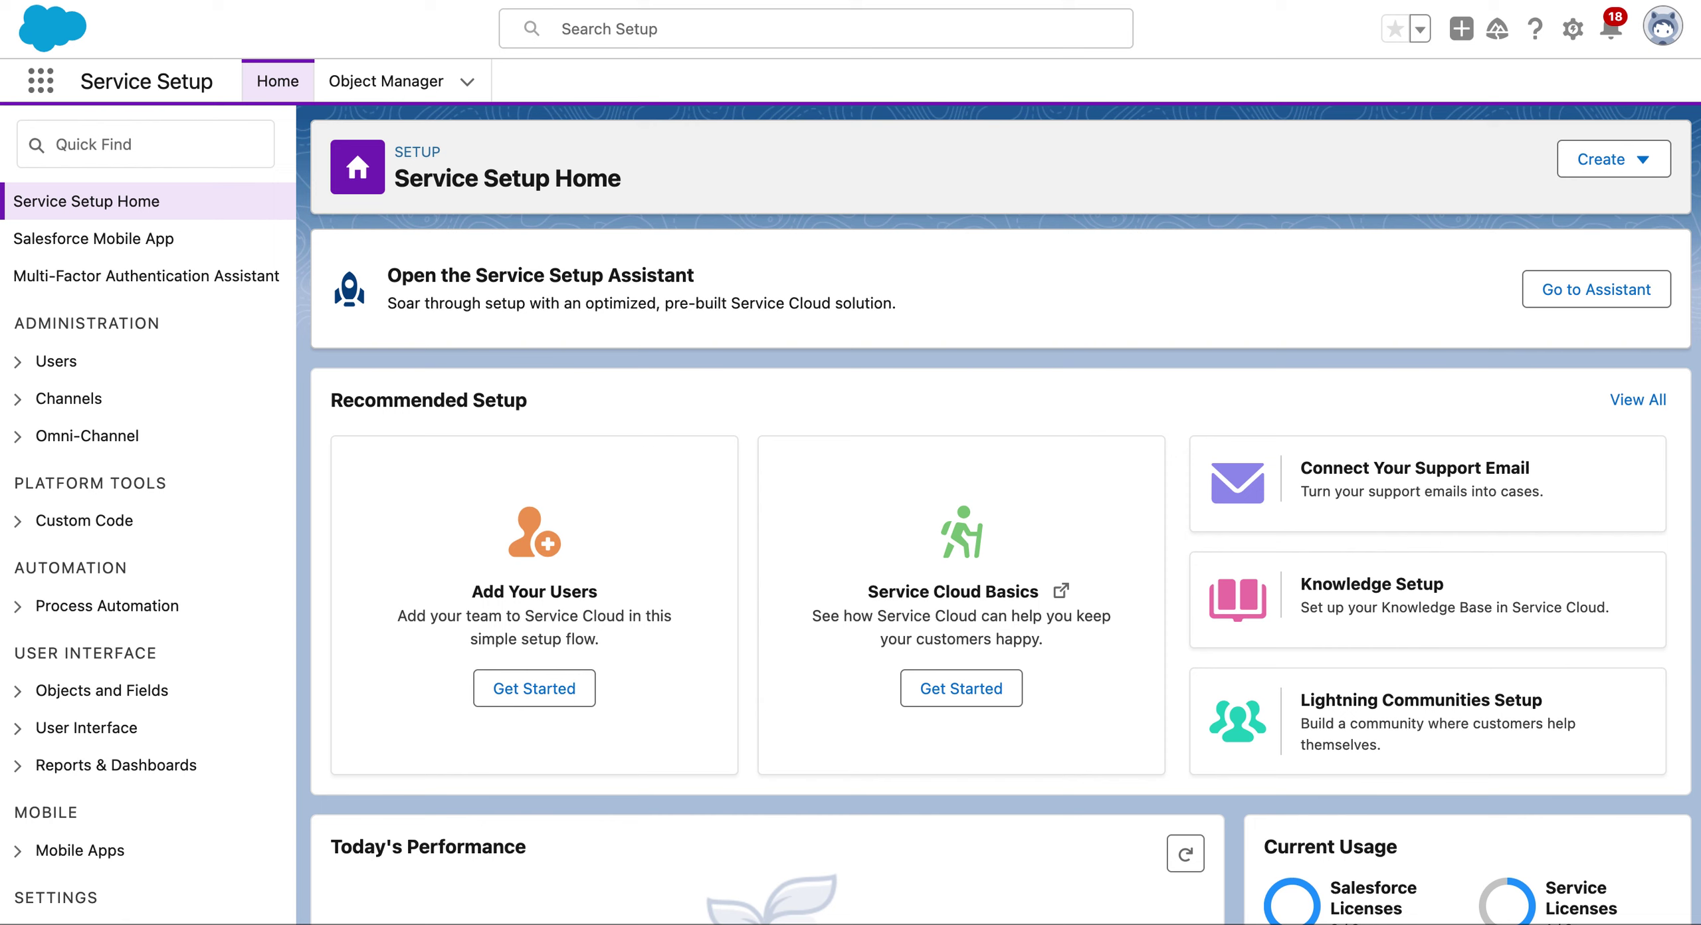
{"action": "left_click", "coordinate": [246, 146]}
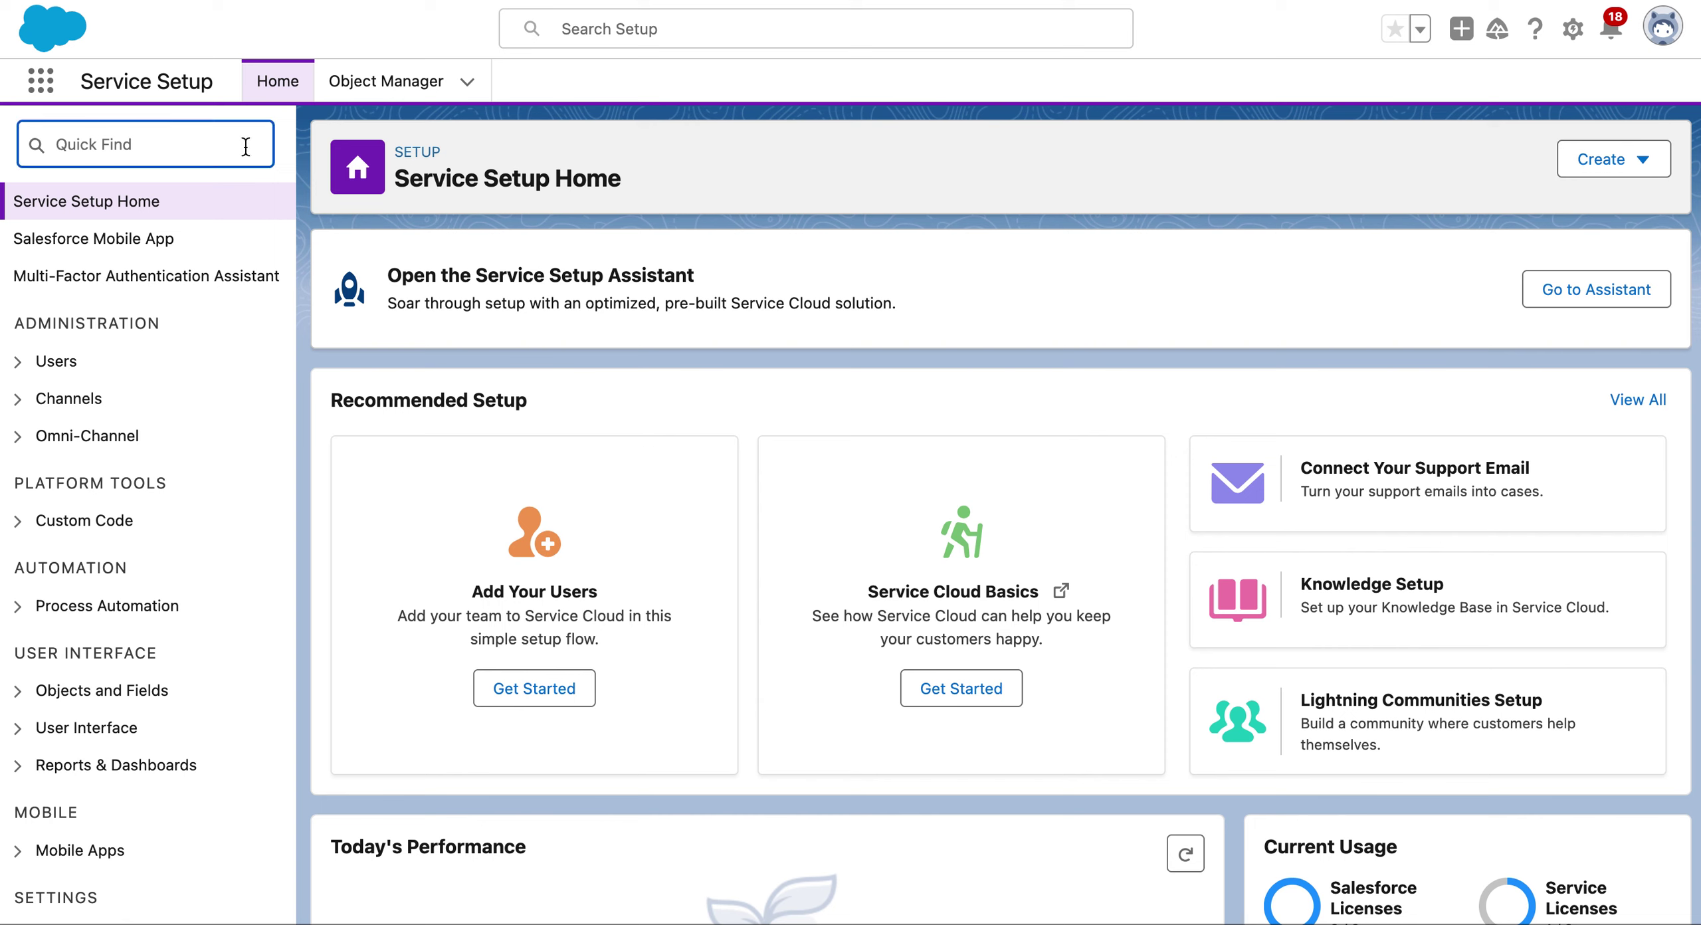
{"action": "type", "text": "queues"}
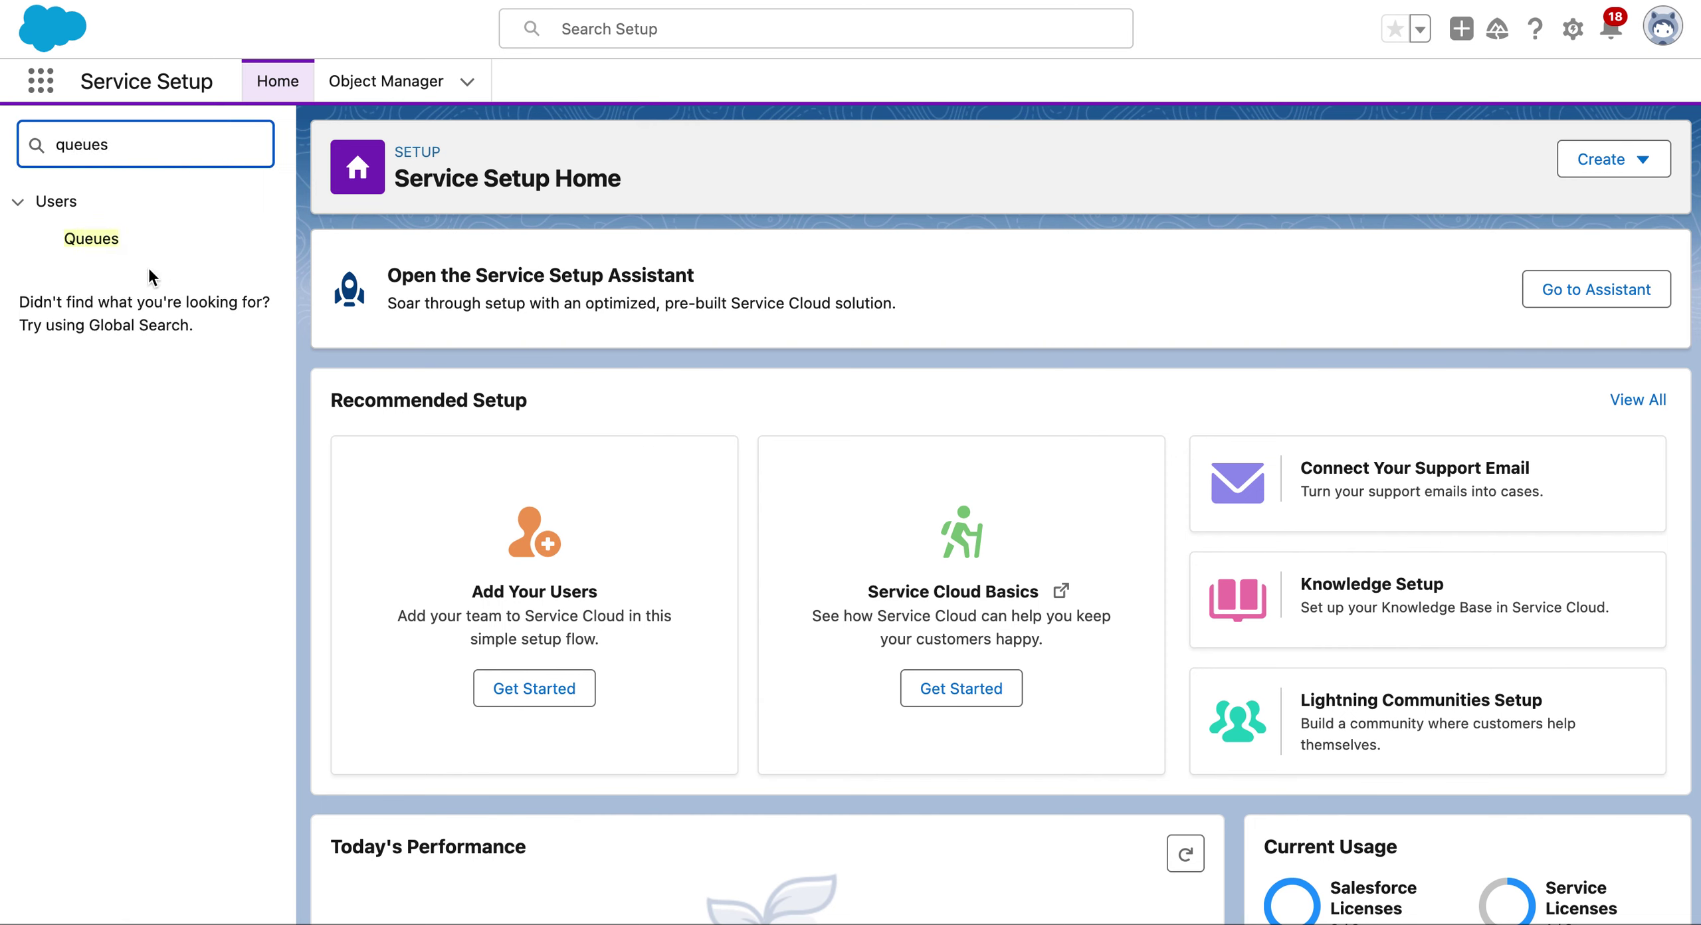
{"action": "left_click", "coordinate": [104, 243]}
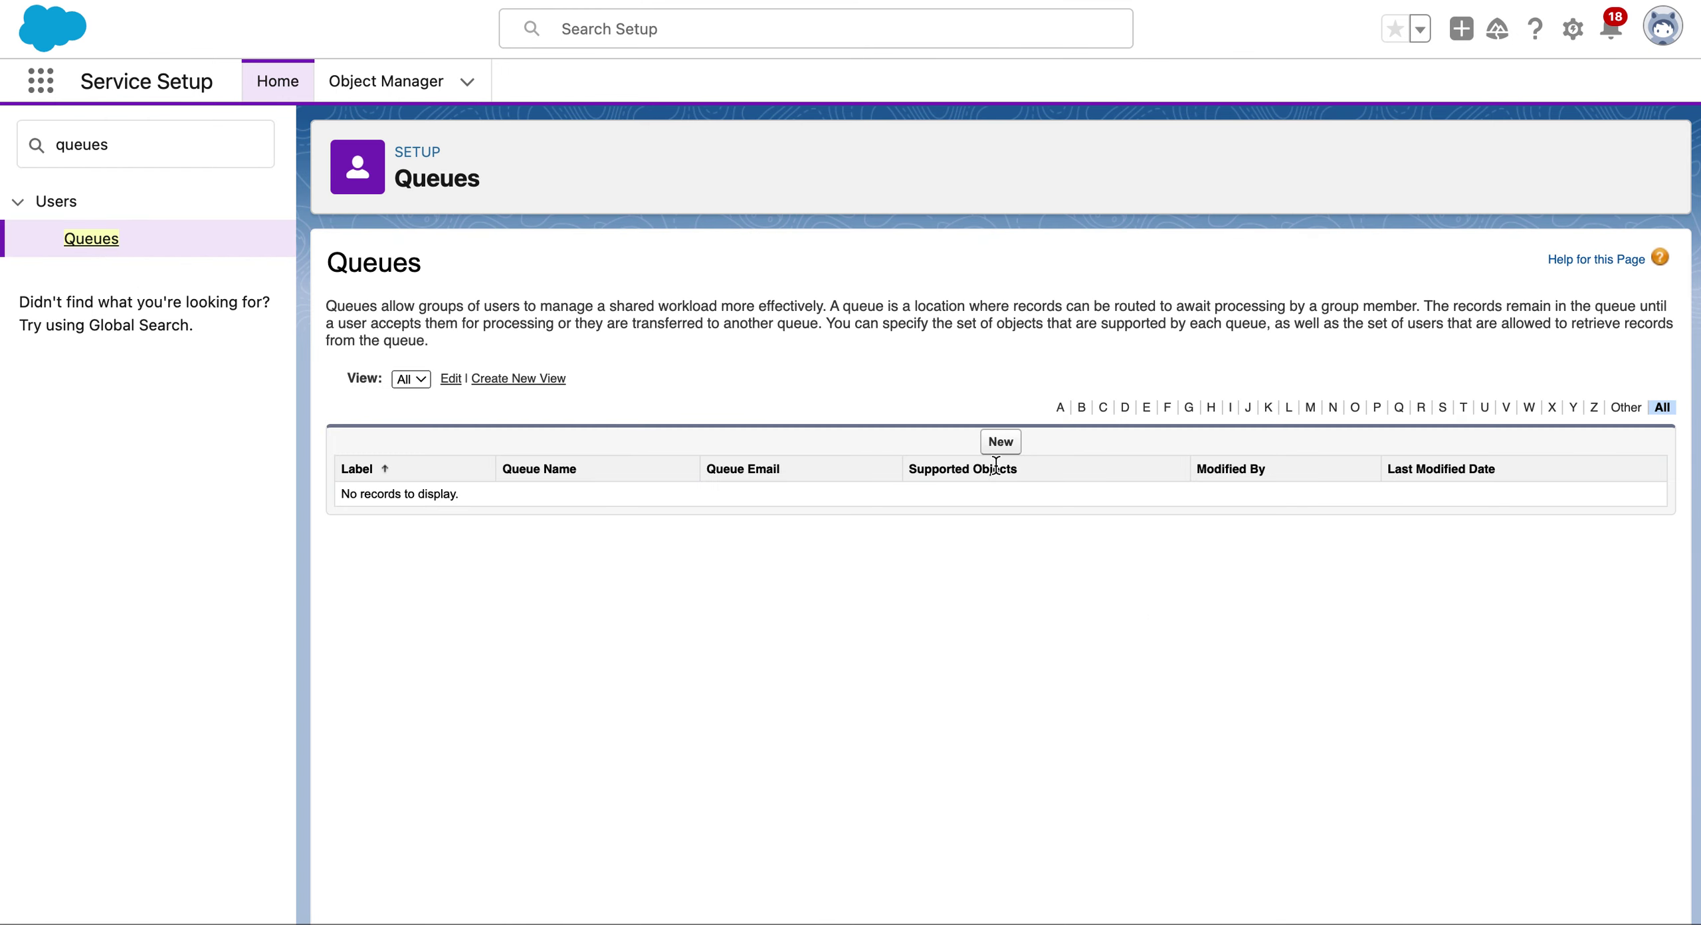
- Start a new queue and label it "Product Support Tier 1", copying the label from the Trailhead instructions
{"action": "left_click", "coordinate": [1000, 441]}
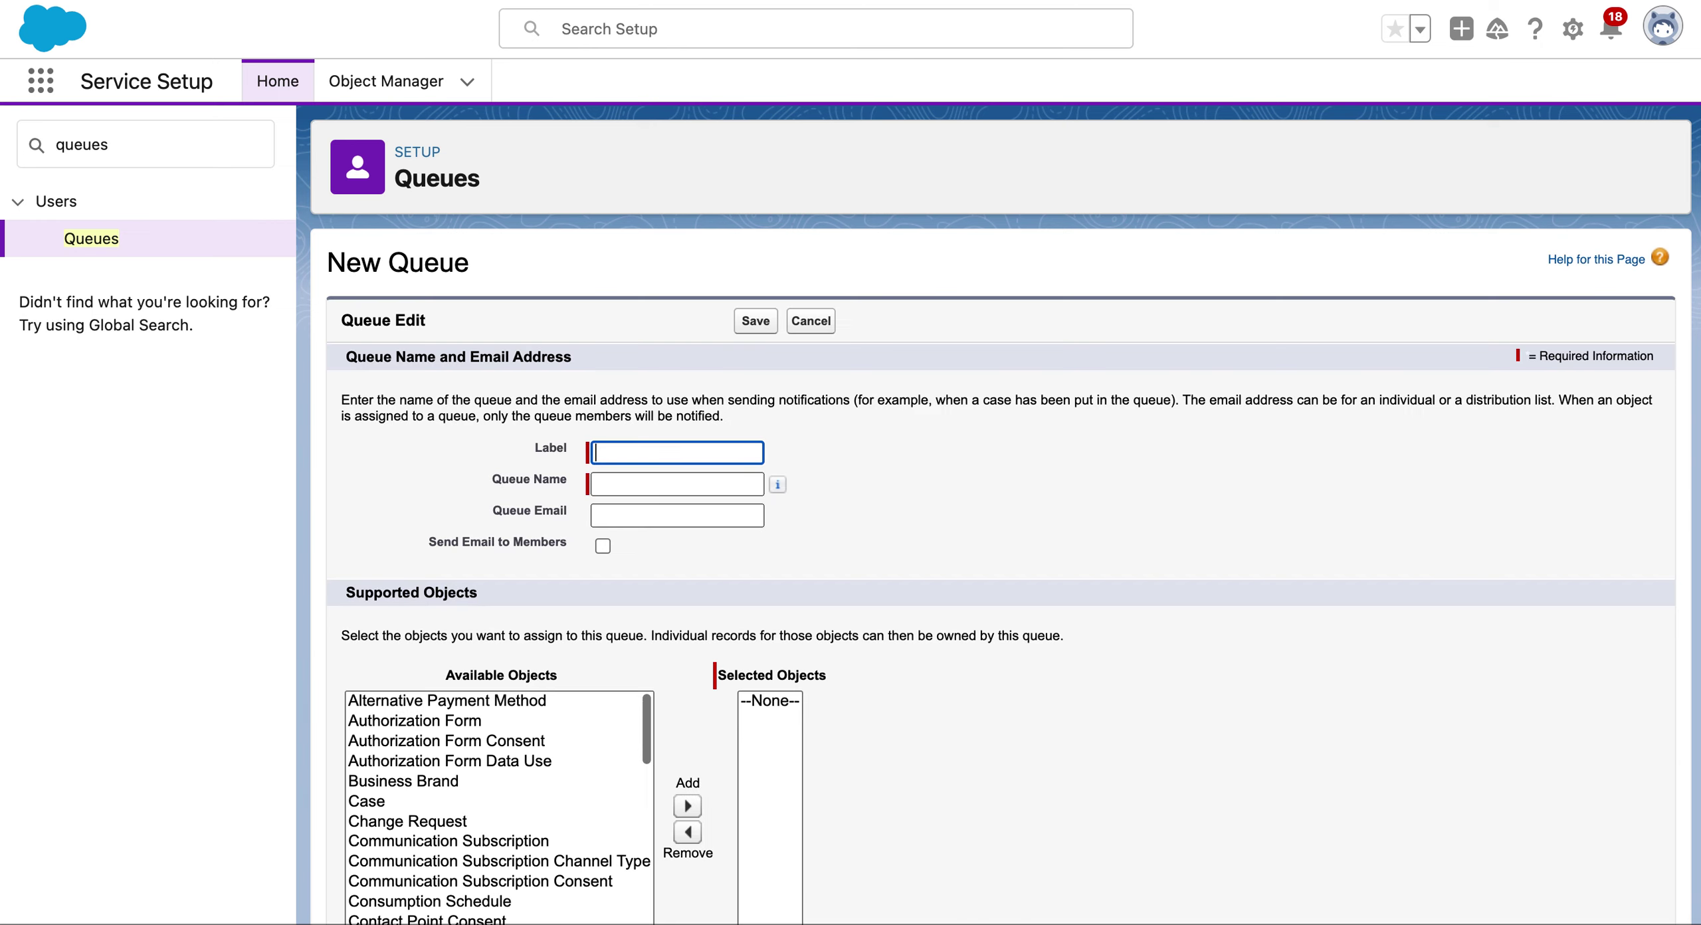
{"action": "key", "text": "ctrl+Tab"}
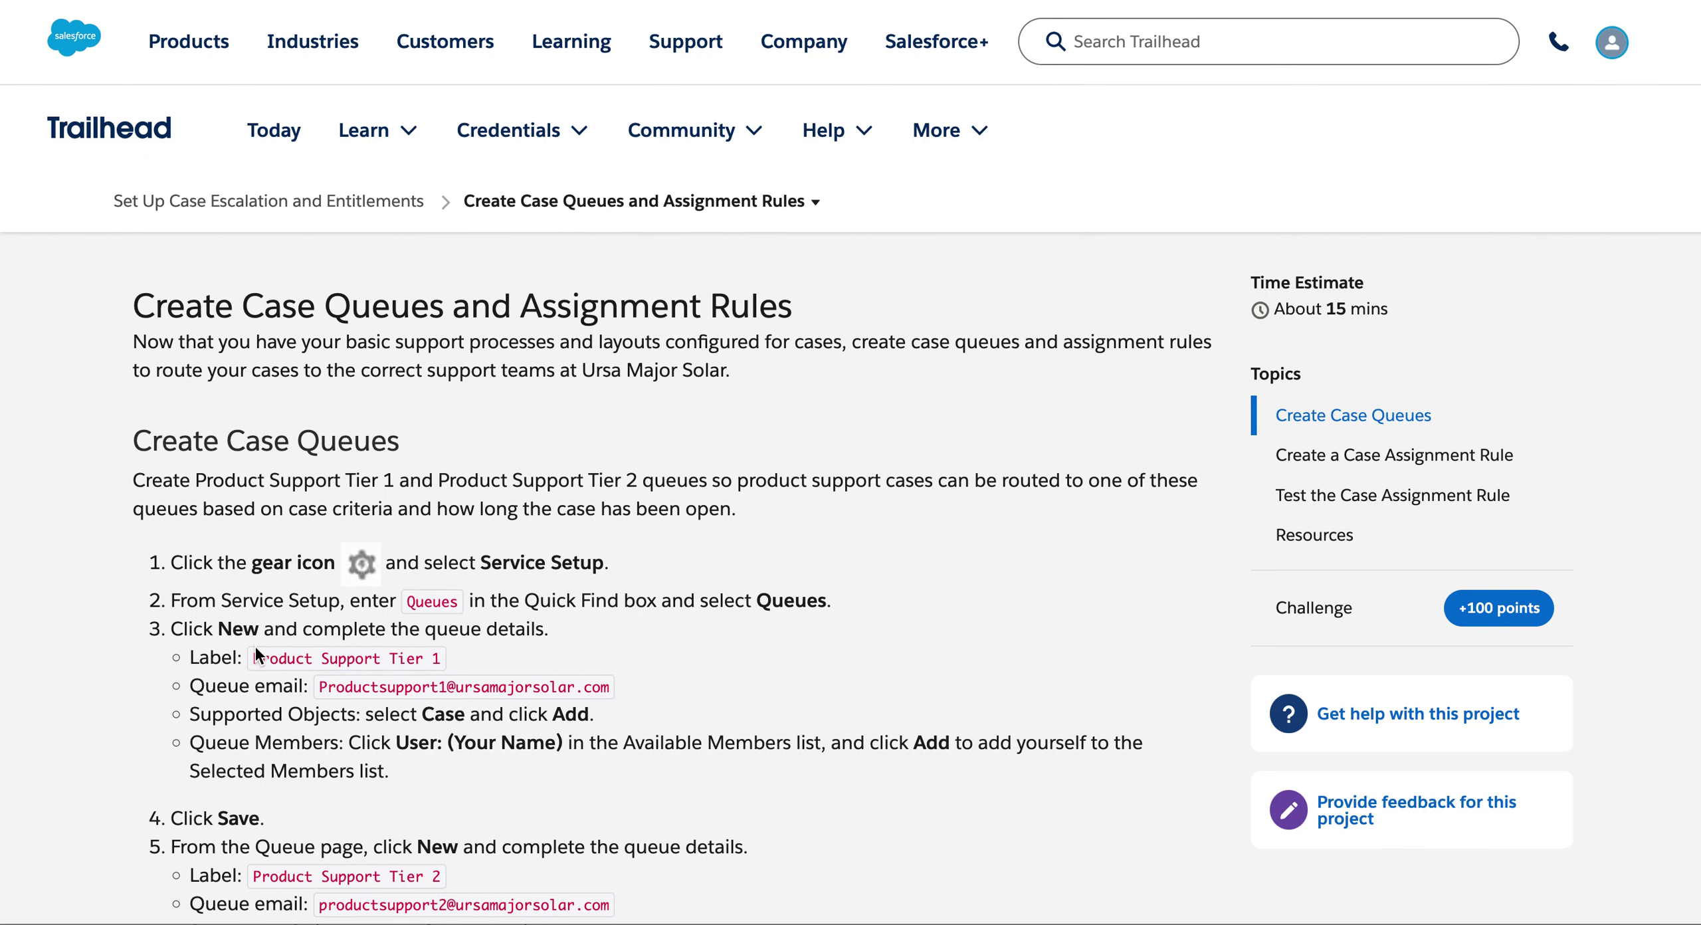
{"action": "left_click_drag", "start_coordinate": [251, 658], "coordinate": [457, 665]}
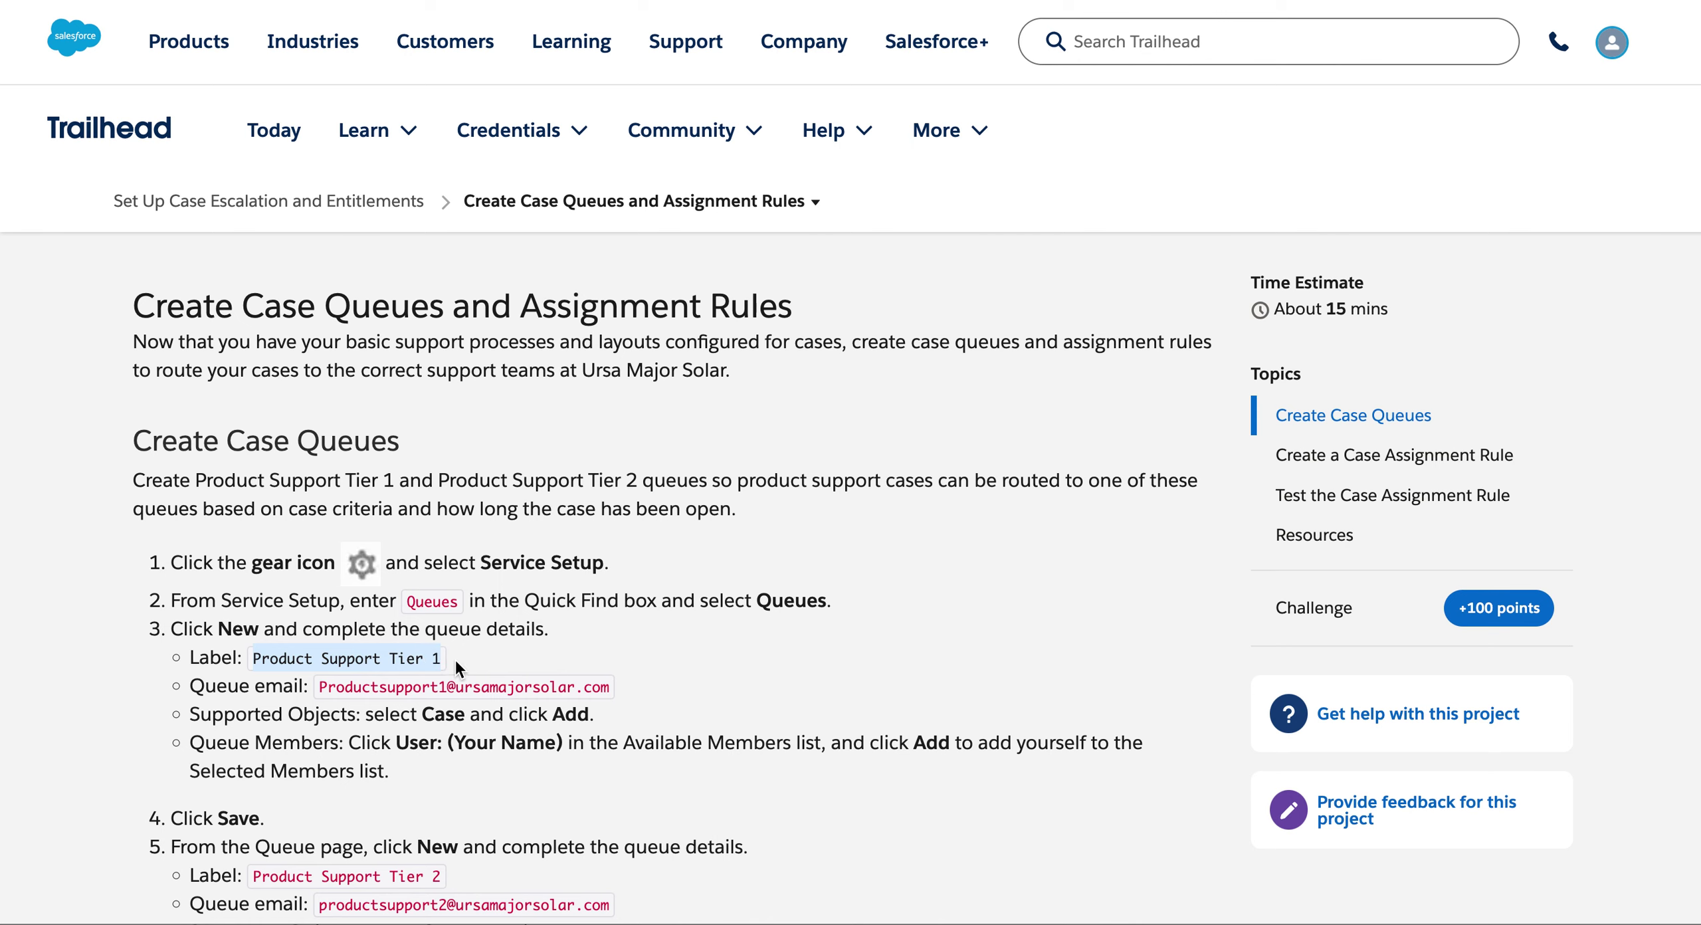
{"action": "right_click", "coordinate": [417, 659]}
{"action": "left_click", "coordinate": [444, 703]}
{"action": "key", "text": "ctrl+Tab"}
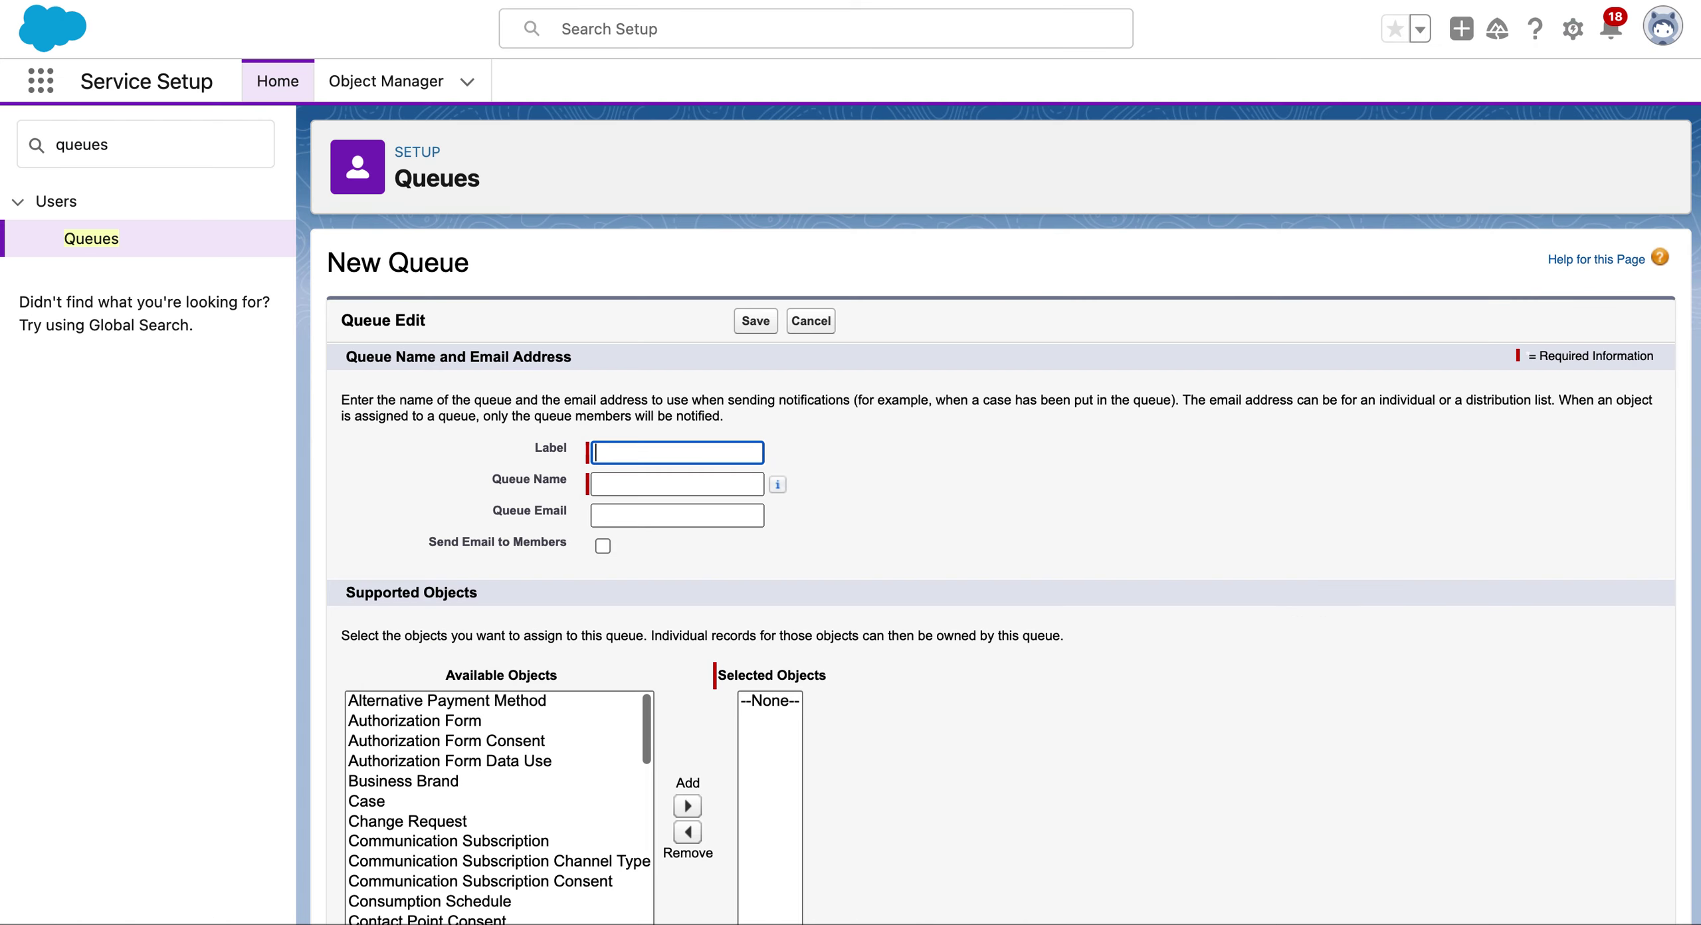
{"action": "right_click", "coordinate": [631, 441]}
{"action": "left_click", "coordinate": [688, 604]}
{"action": "left_click", "coordinate": [653, 486]}
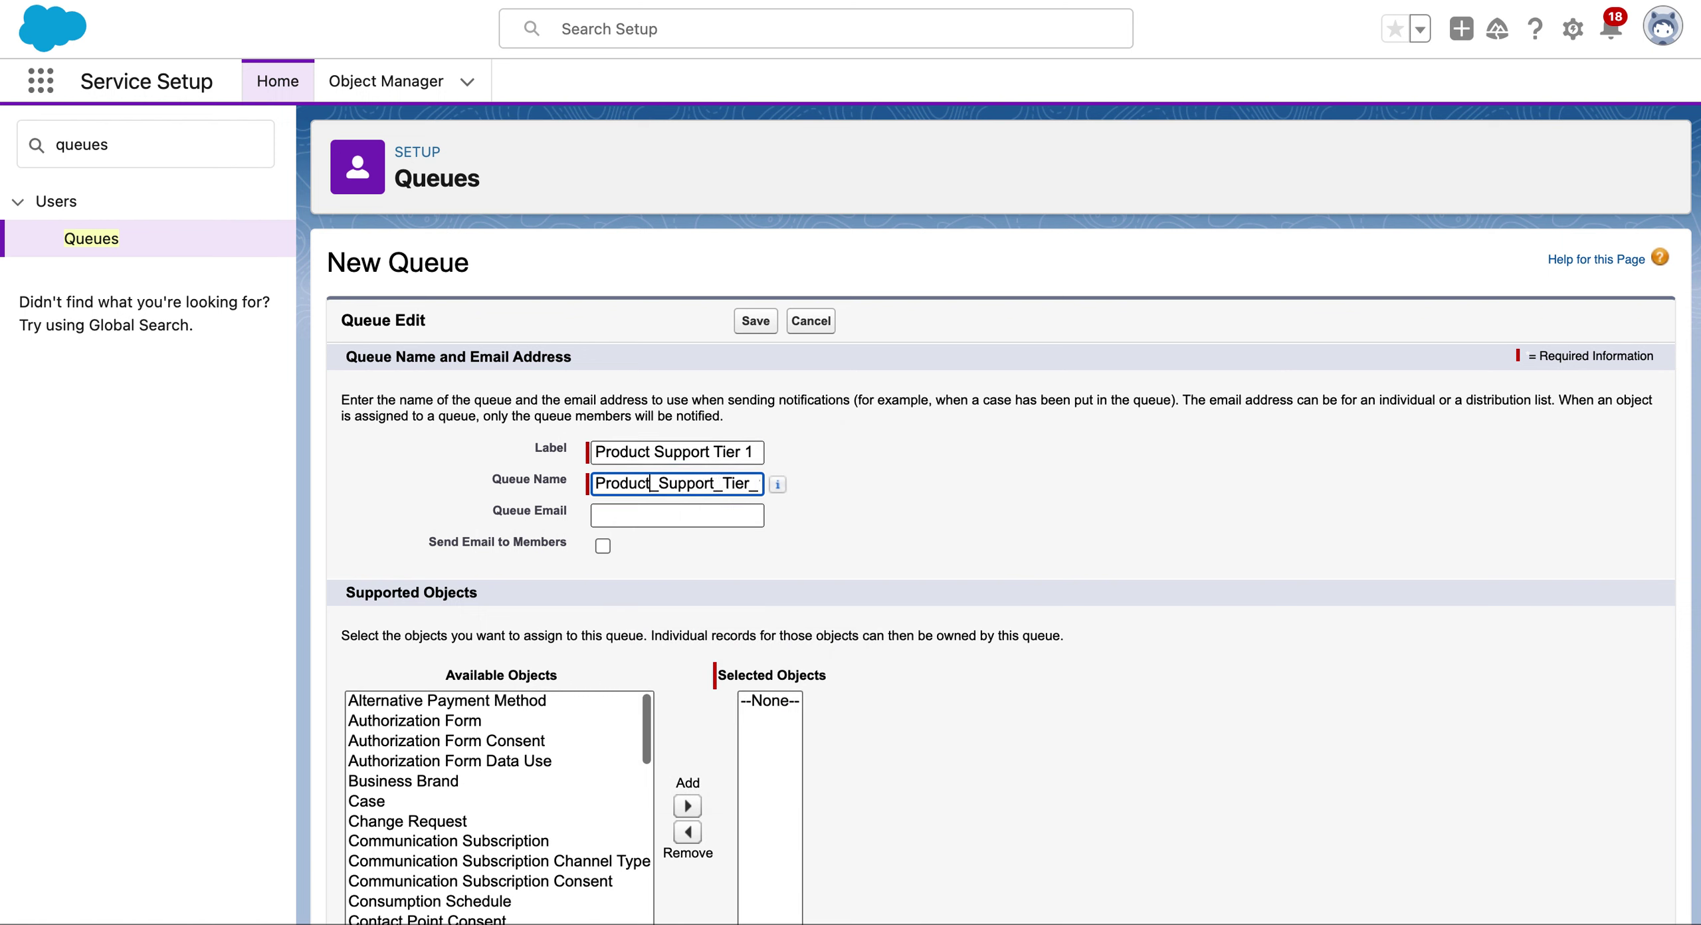
- Copy the Tier 1 support email address from the Trailhead instructions into the new queue's email field
{"action": "key", "text": "ctrl+shift+Tab"}
{"action": "left_click_drag", "start_coordinate": [321, 689], "coordinate": [625, 690]}
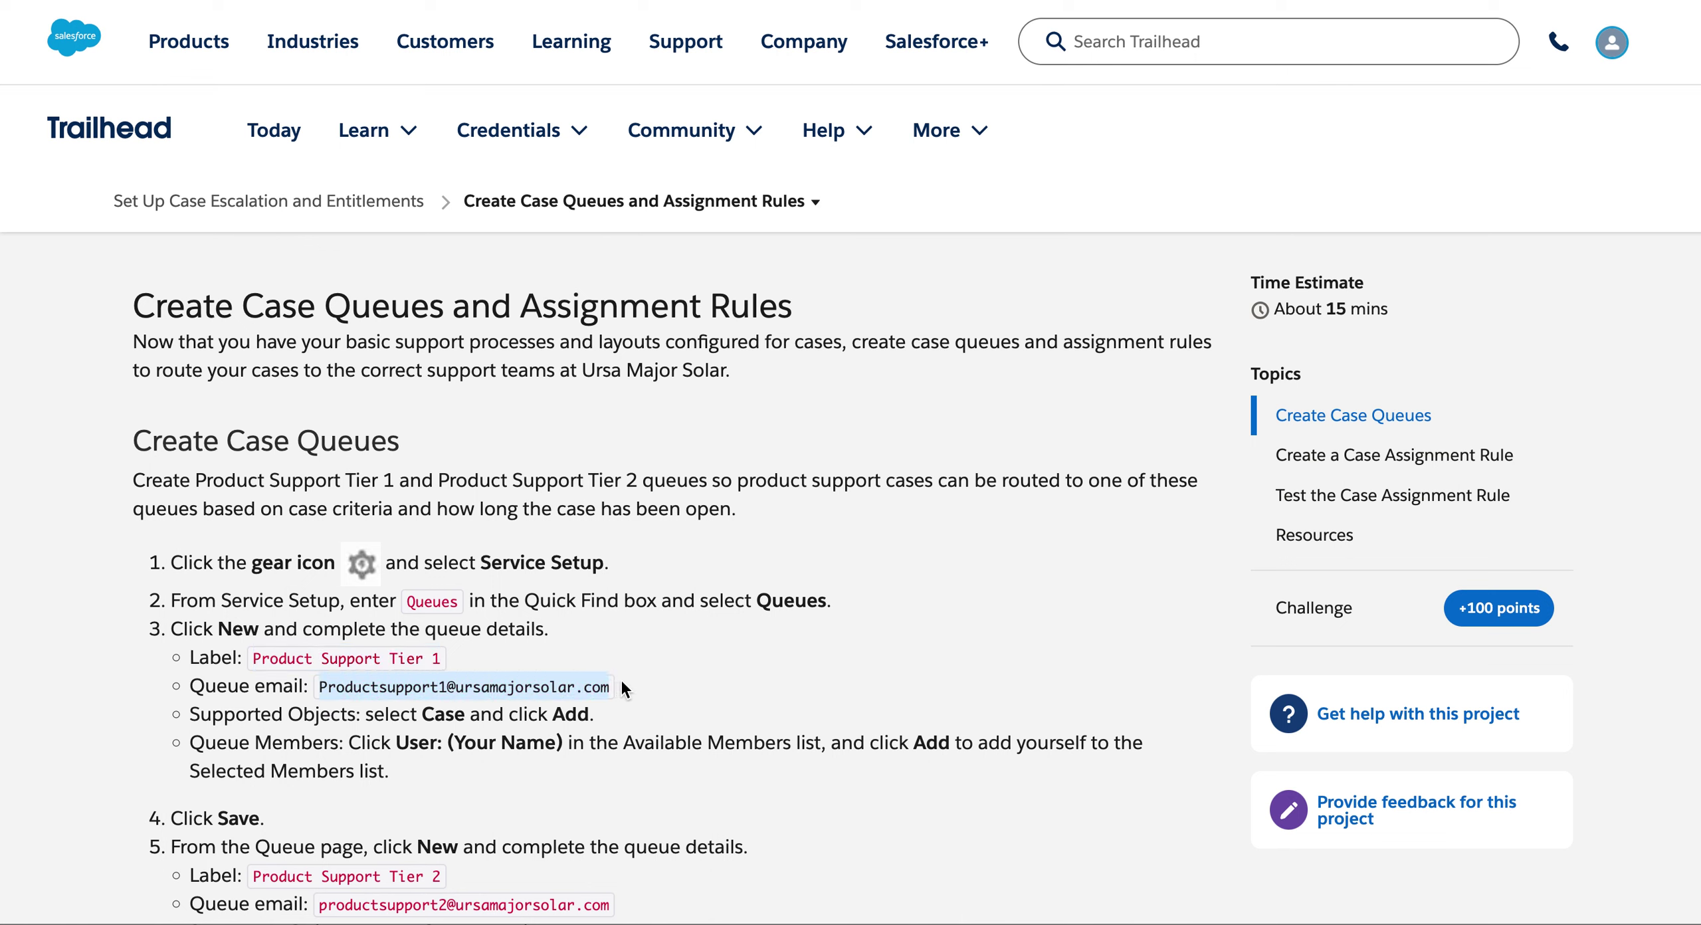
{"action": "right_click", "coordinate": [625, 689]}
{"action": "left_click", "coordinate": [624, 703]}
{"action": "key", "text": "super+Tab"}
{"action": "left_click", "coordinate": [635, 515]}
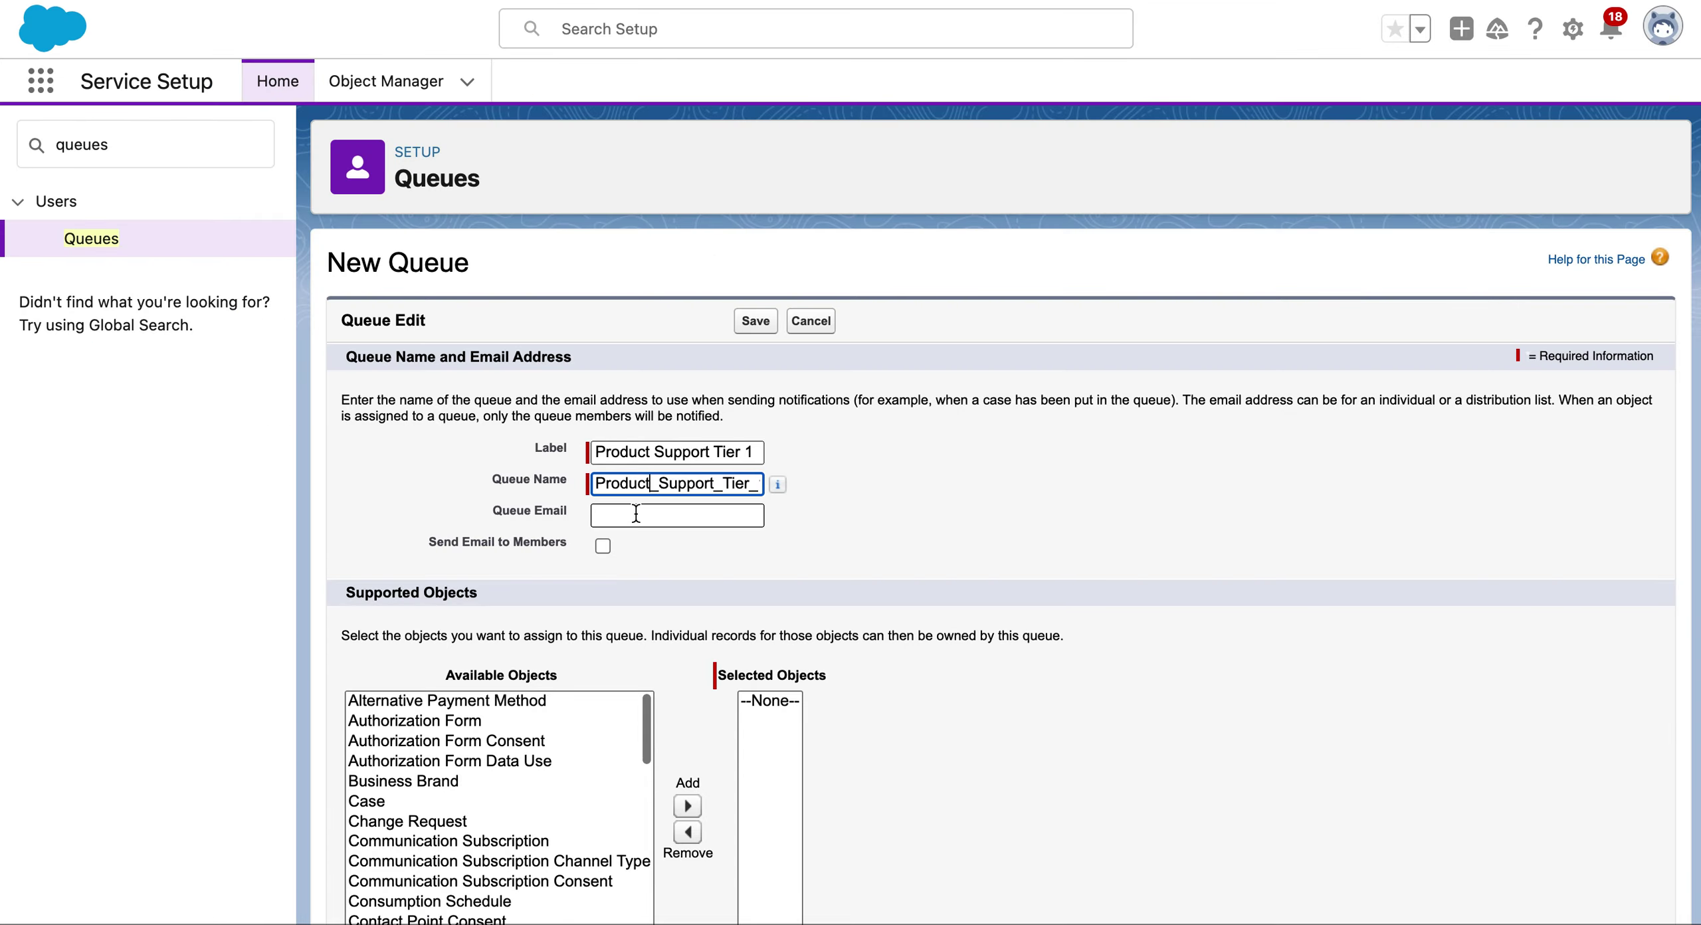
{"action": "right_click", "coordinate": [635, 510]}
{"action": "left_click", "coordinate": [698, 678]}
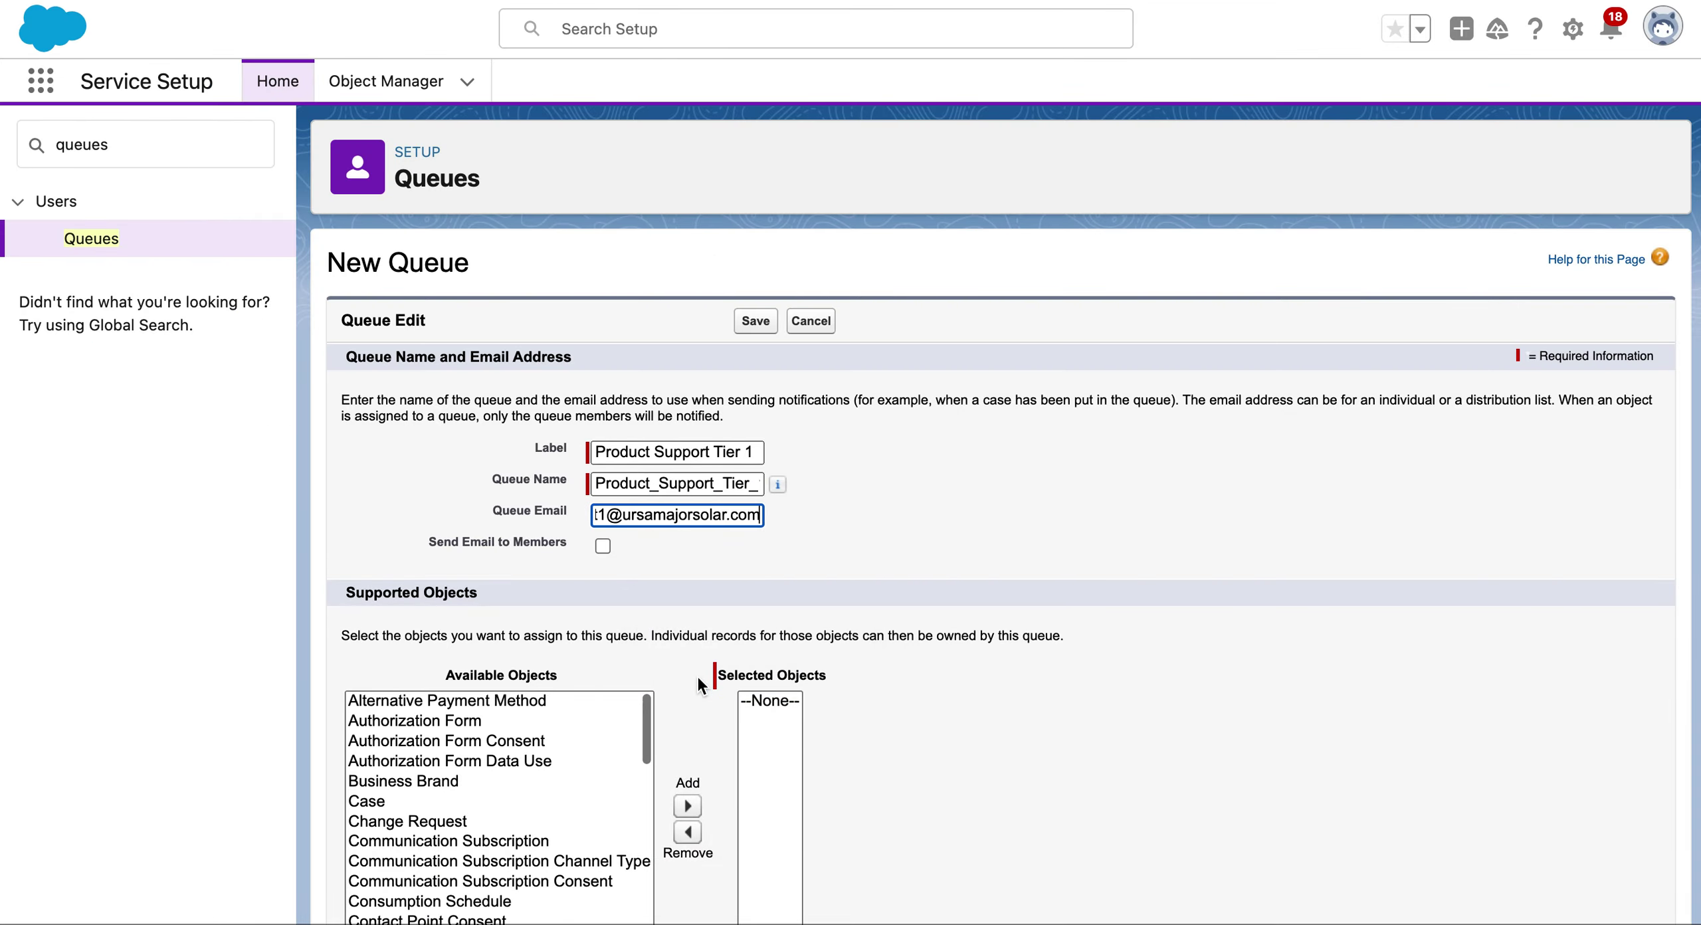
- Add Case to the supported objects of the Product Support Tier 1 queue
{"action": "key", "text": "super+Tab"}
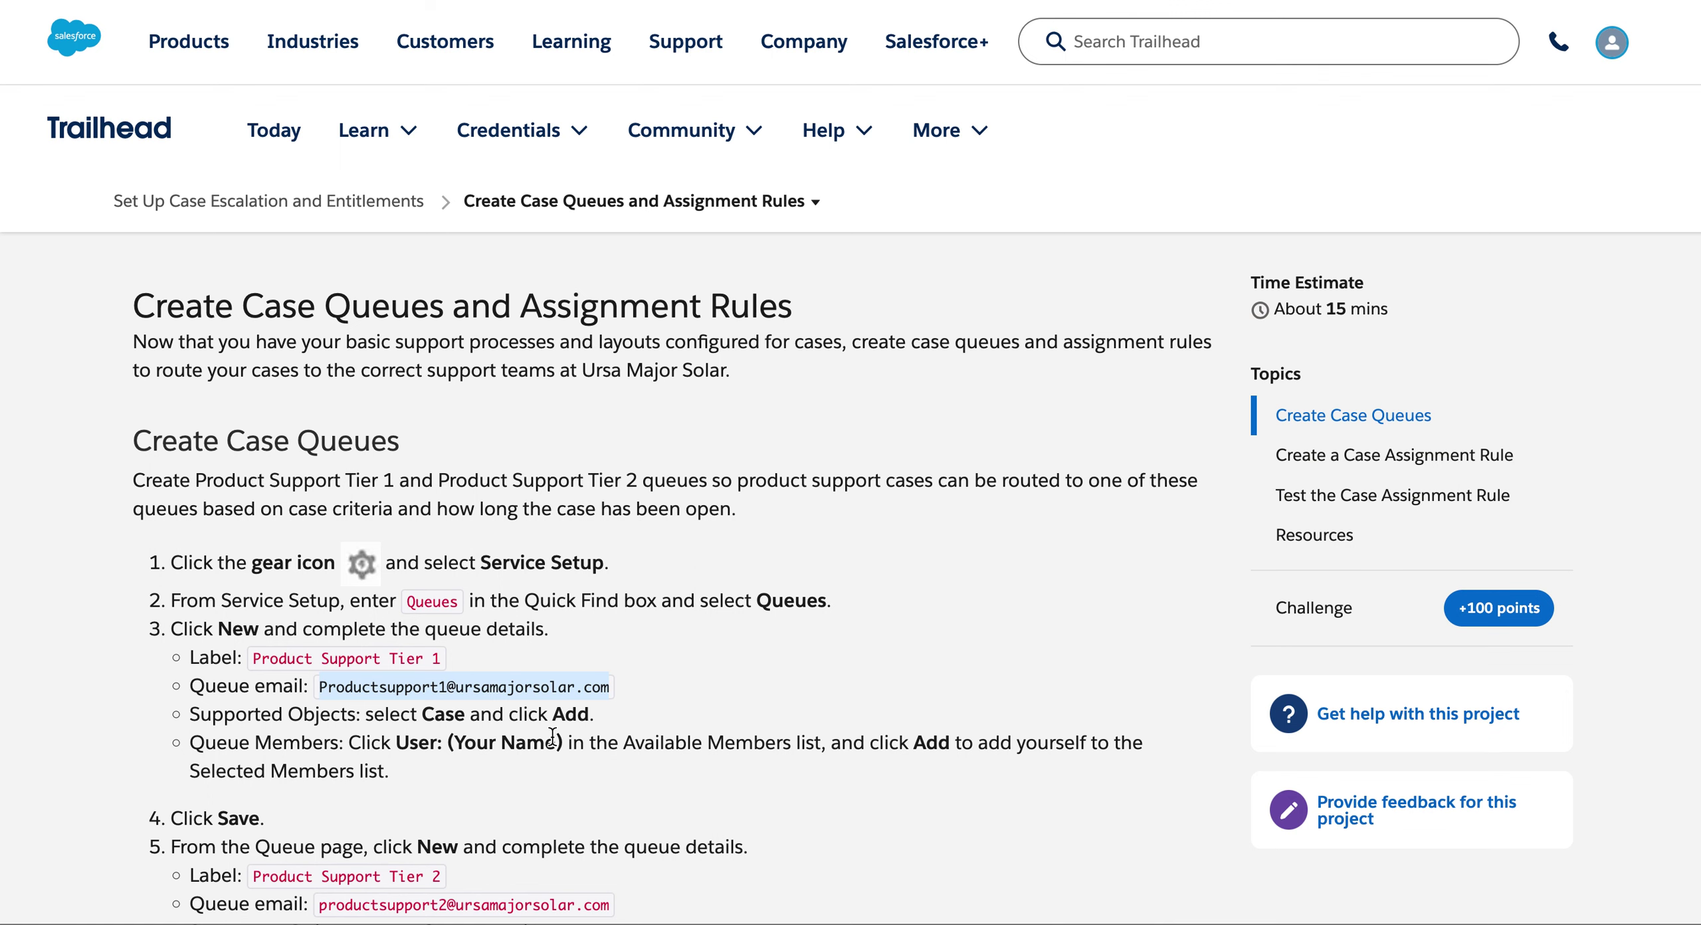
{"action": "scroll", "coordinate": [551, 736], "scroll_direction": "down", "scroll_amount": 3}
{"action": "key", "text": "super+Tab"}
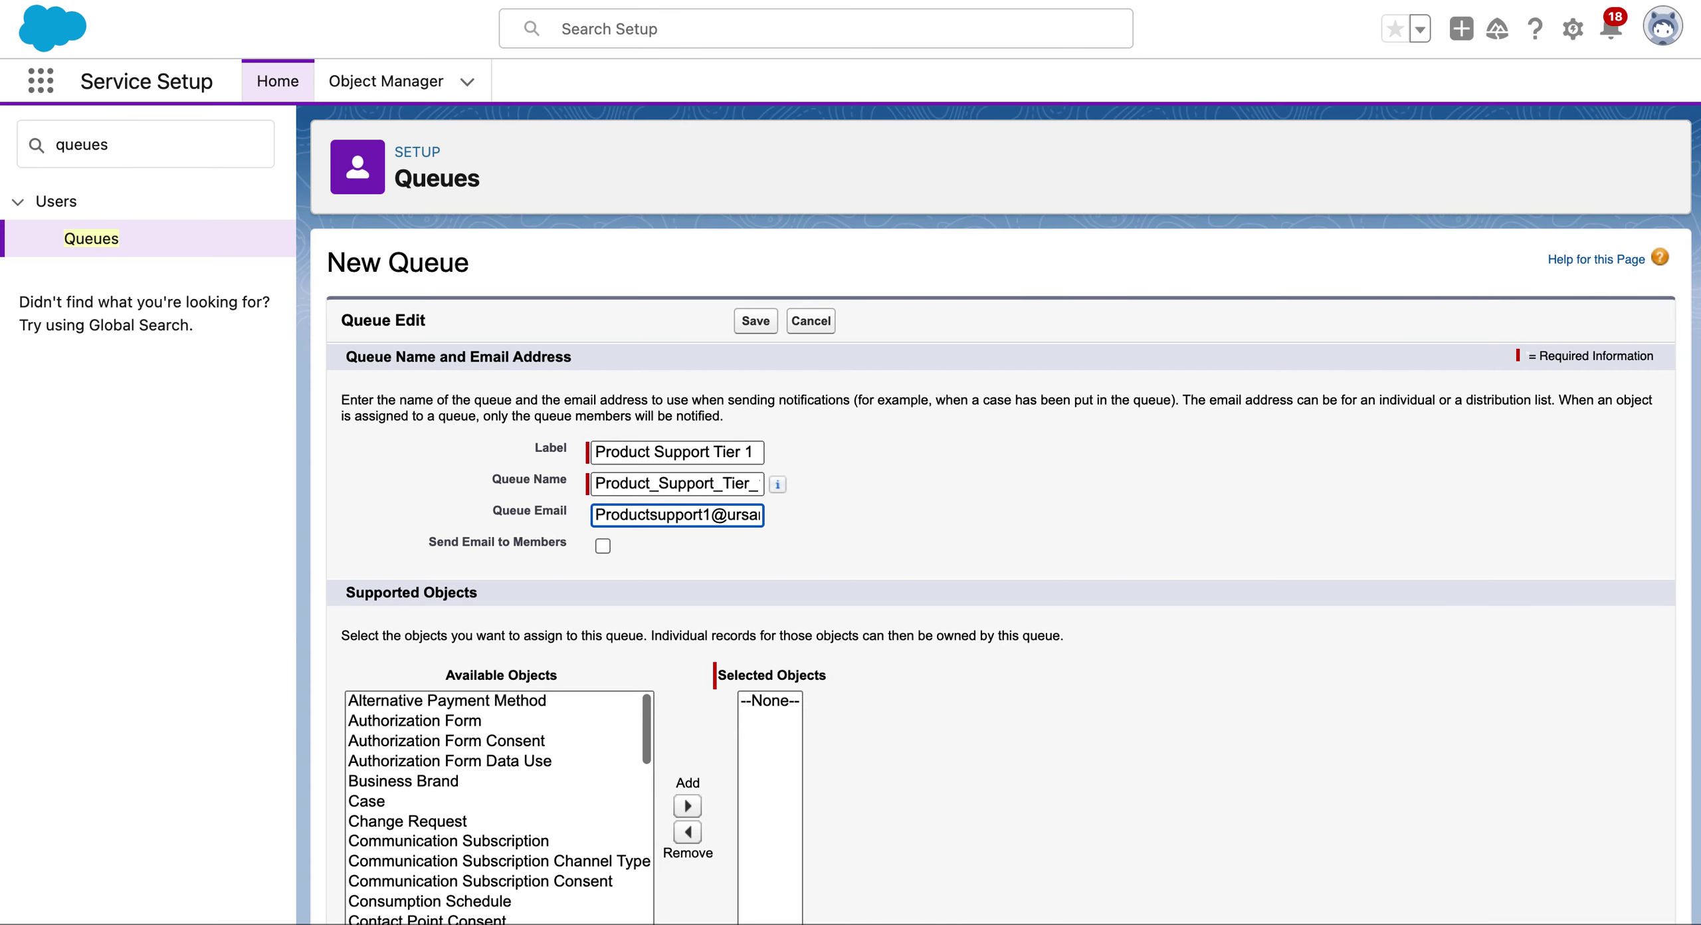
{"action": "scroll", "coordinate": [640, 602], "scroll_direction": "down", "scroll_amount": 3}
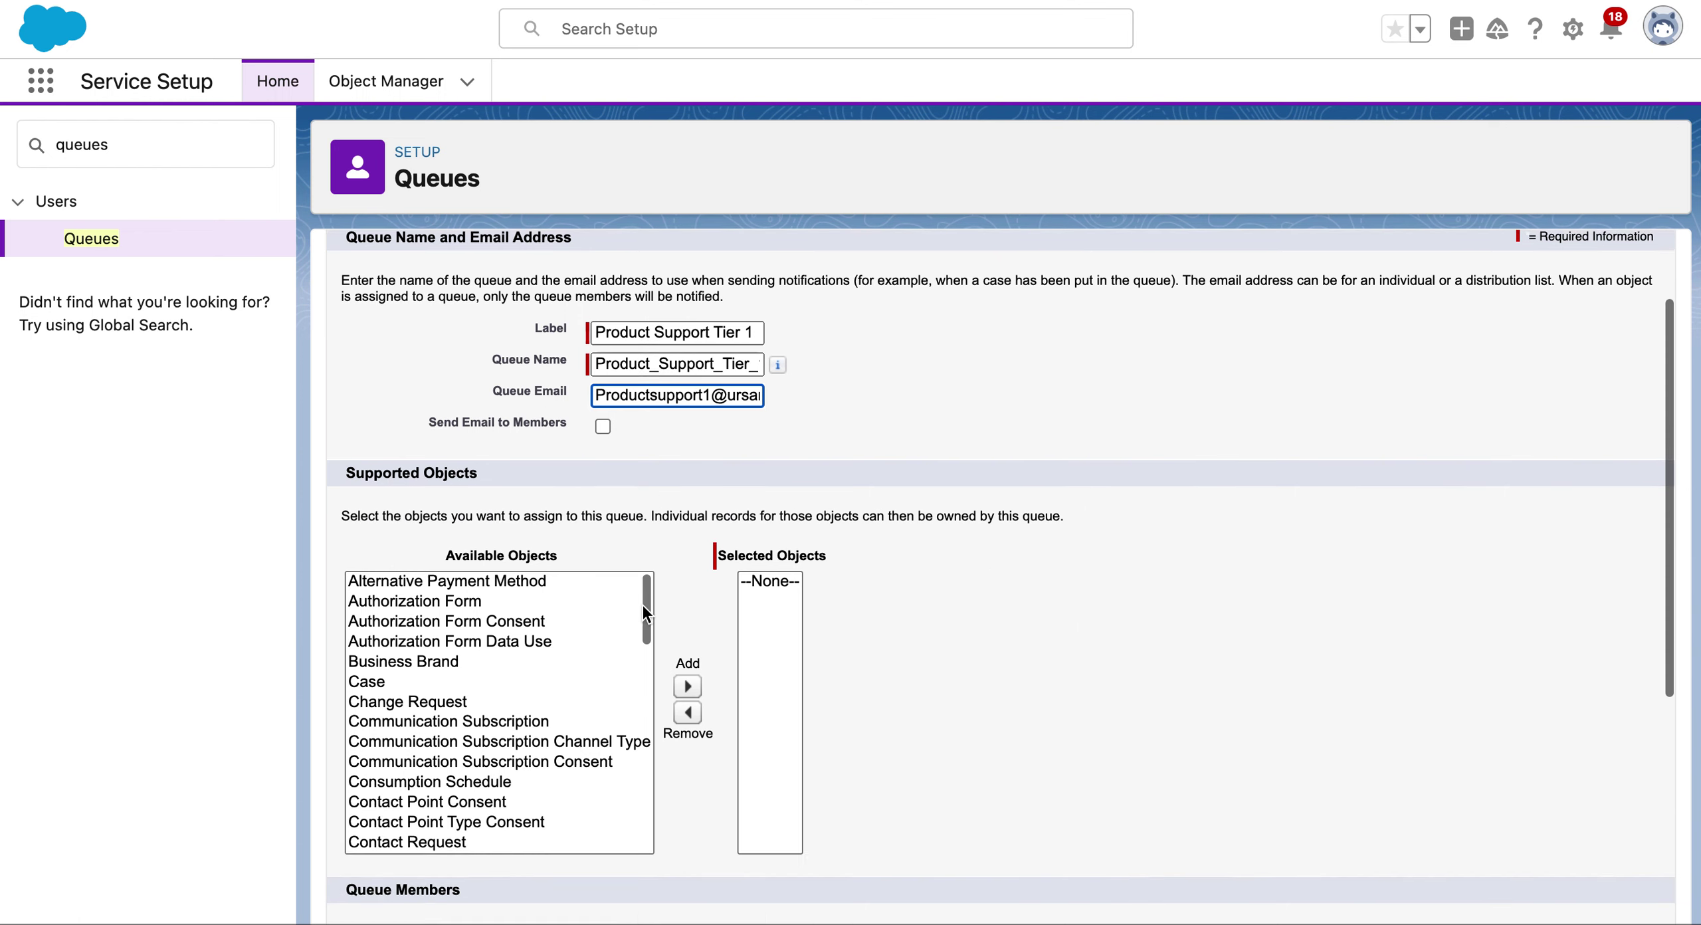
{"action": "left_click", "coordinate": [381, 602]}
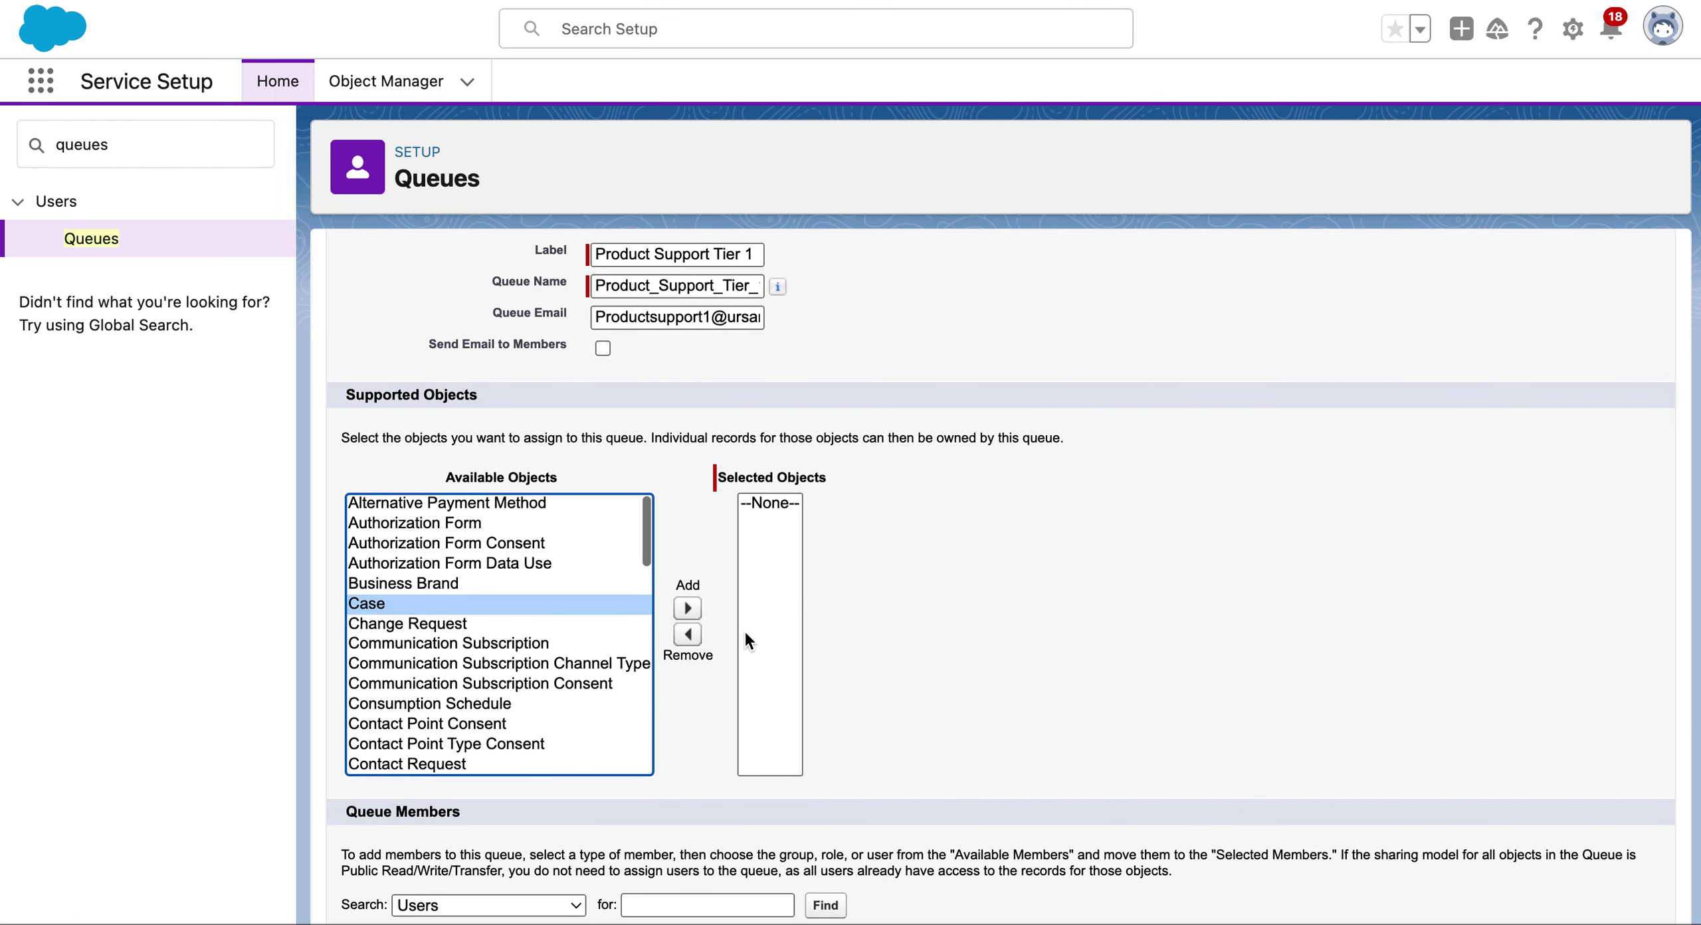
{"action": "left_click", "coordinate": [687, 608]}
- Add your own user to the selected members of the Product Support Tier 1 queue
{"action": "key", "text": "super+Tab"}
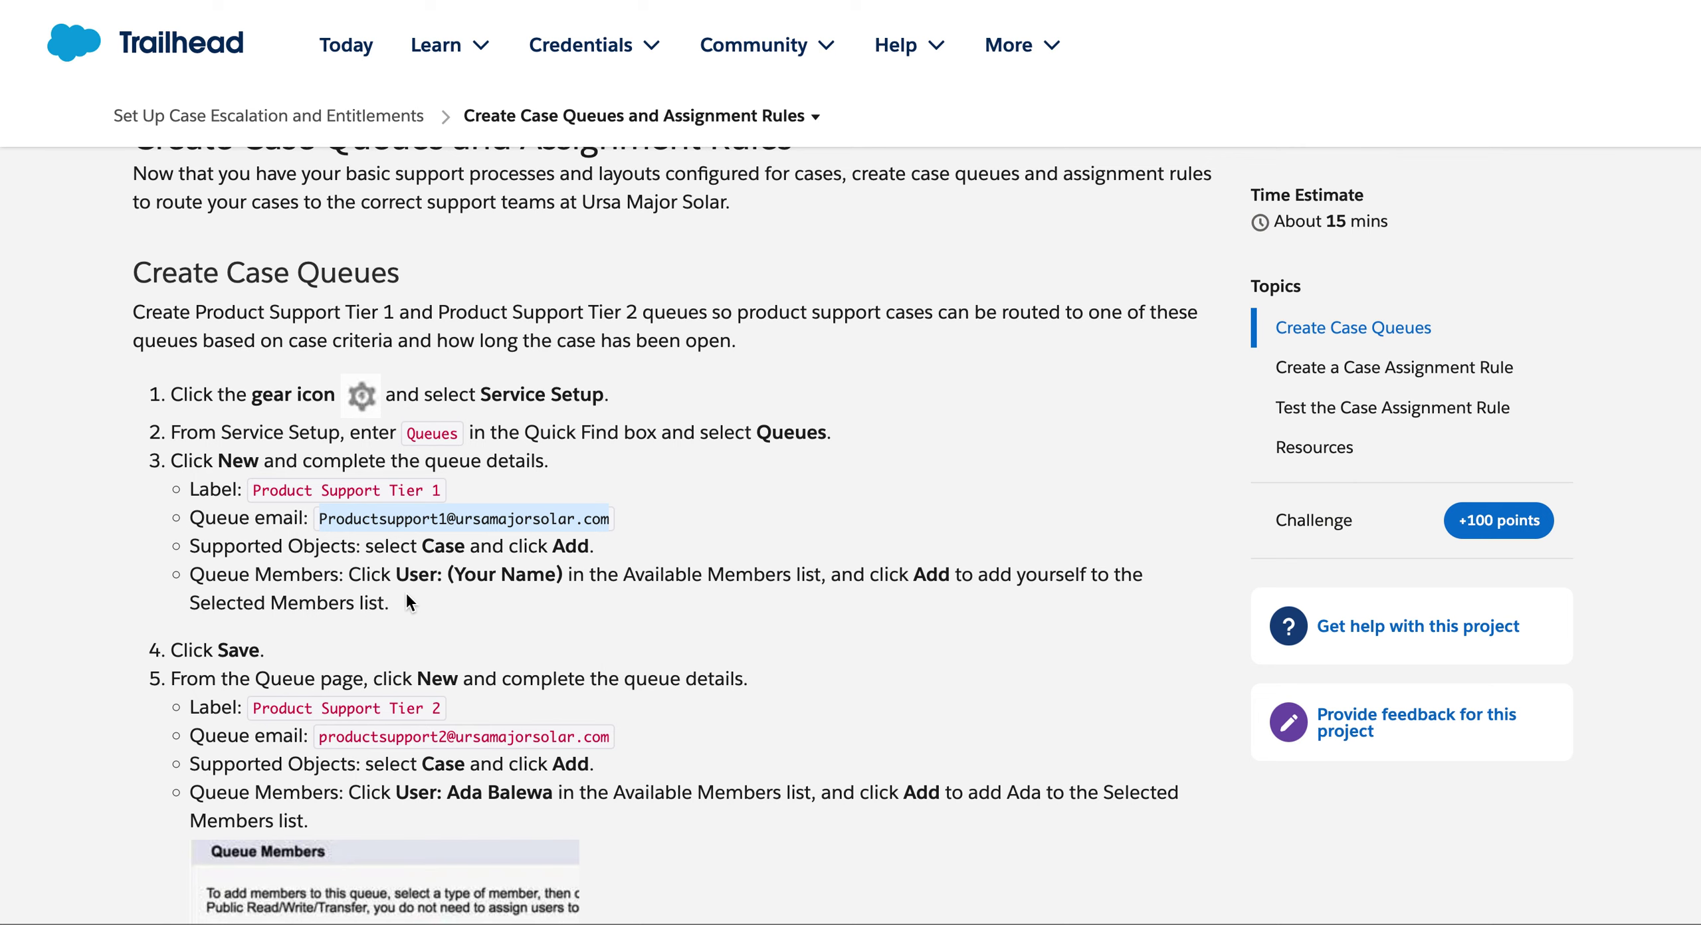
{"action": "key", "text": "ctrl+Tab"}
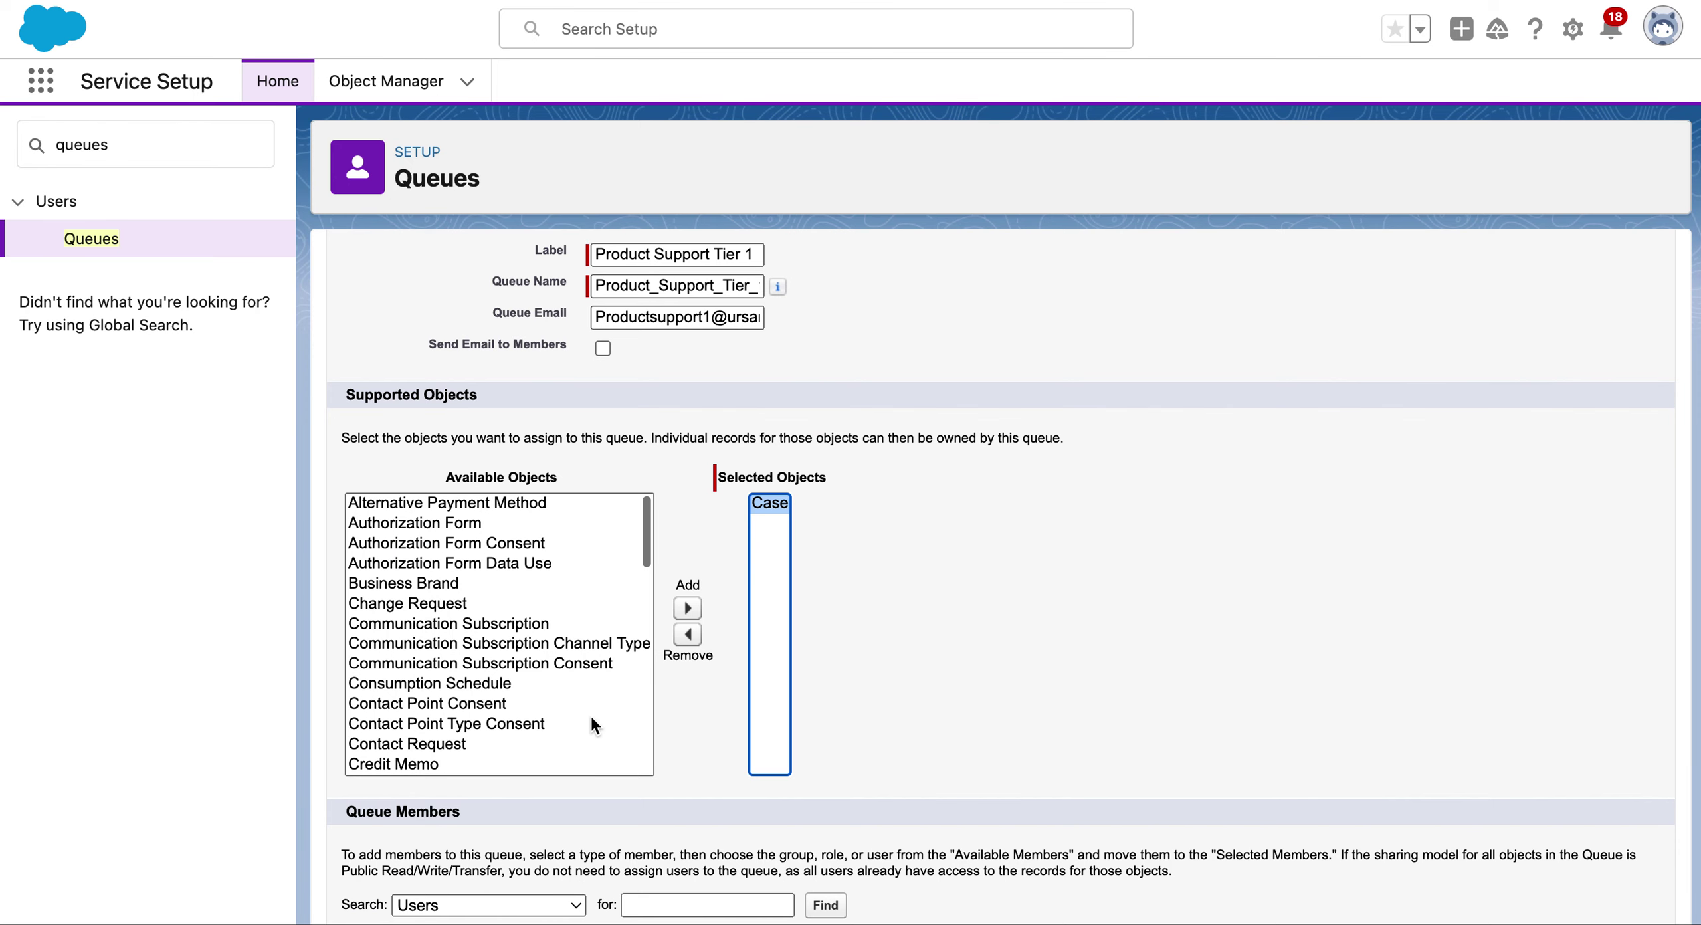
{"action": "scroll", "coordinate": [617, 744], "scroll_direction": "down", "scroll_amount": 2}
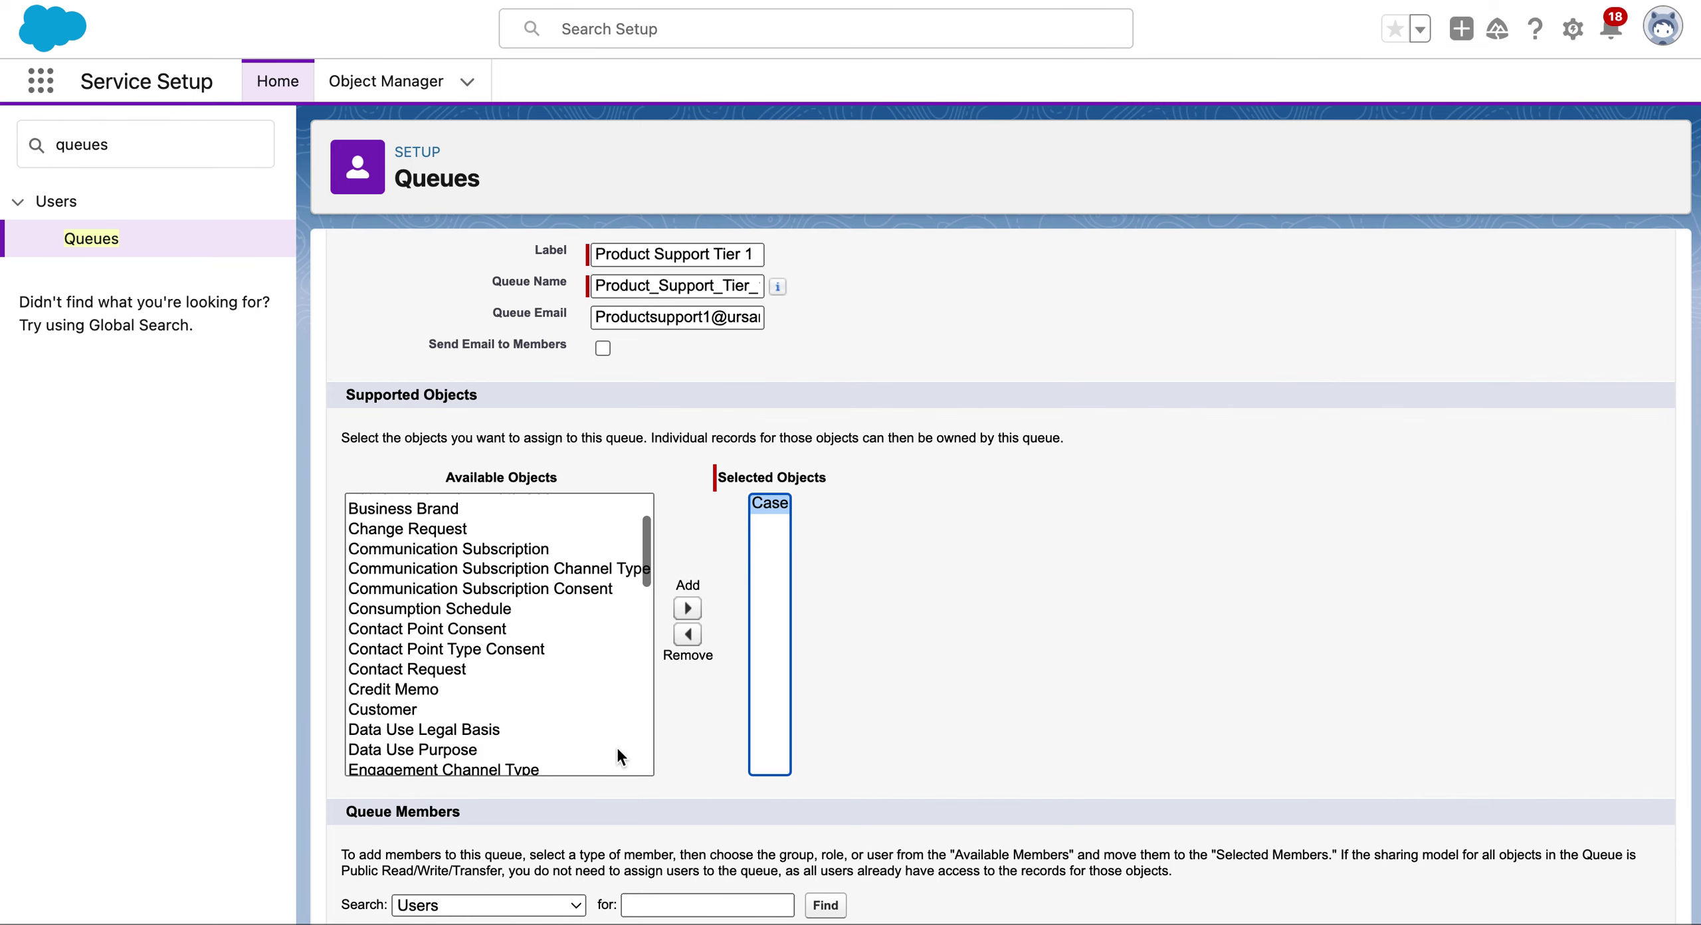
{"action": "left_click", "coordinate": [580, 906]}
{"action": "left_click", "coordinate": [581, 907]}
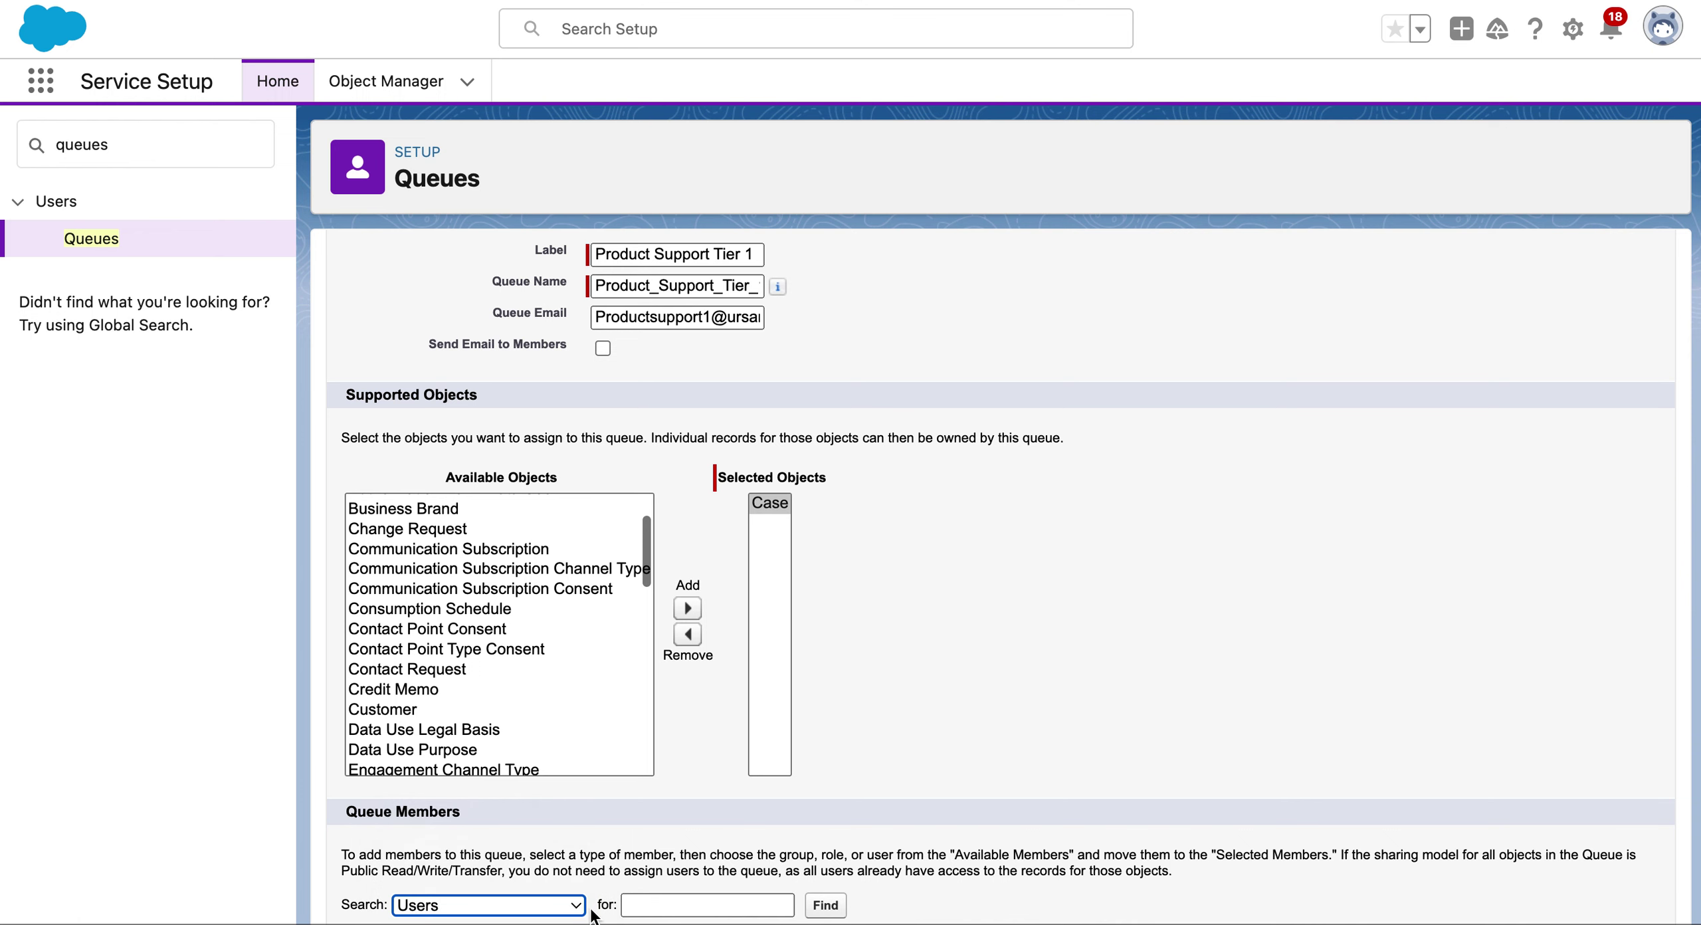
{"action": "scroll", "coordinate": [677, 868], "scroll_direction": "down", "scroll_amount": 2}
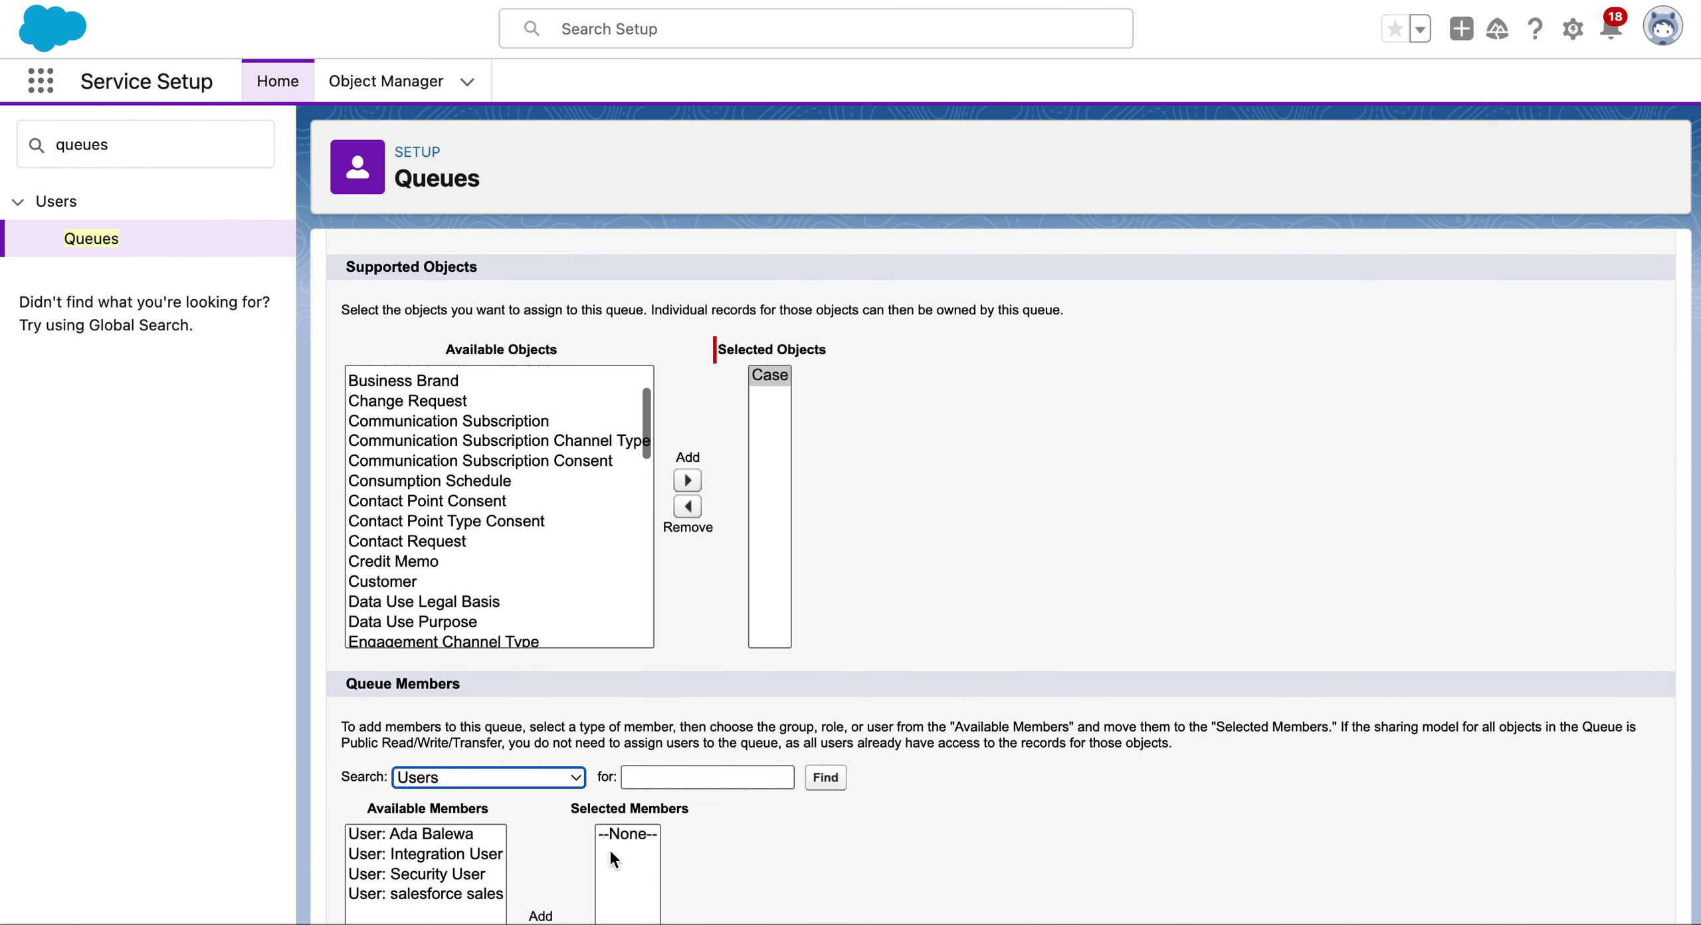
{"action": "left_click", "coordinate": [487, 893]}
{"action": "scroll", "coordinate": [487, 899], "scroll_direction": "down", "scroll_amount": 2}
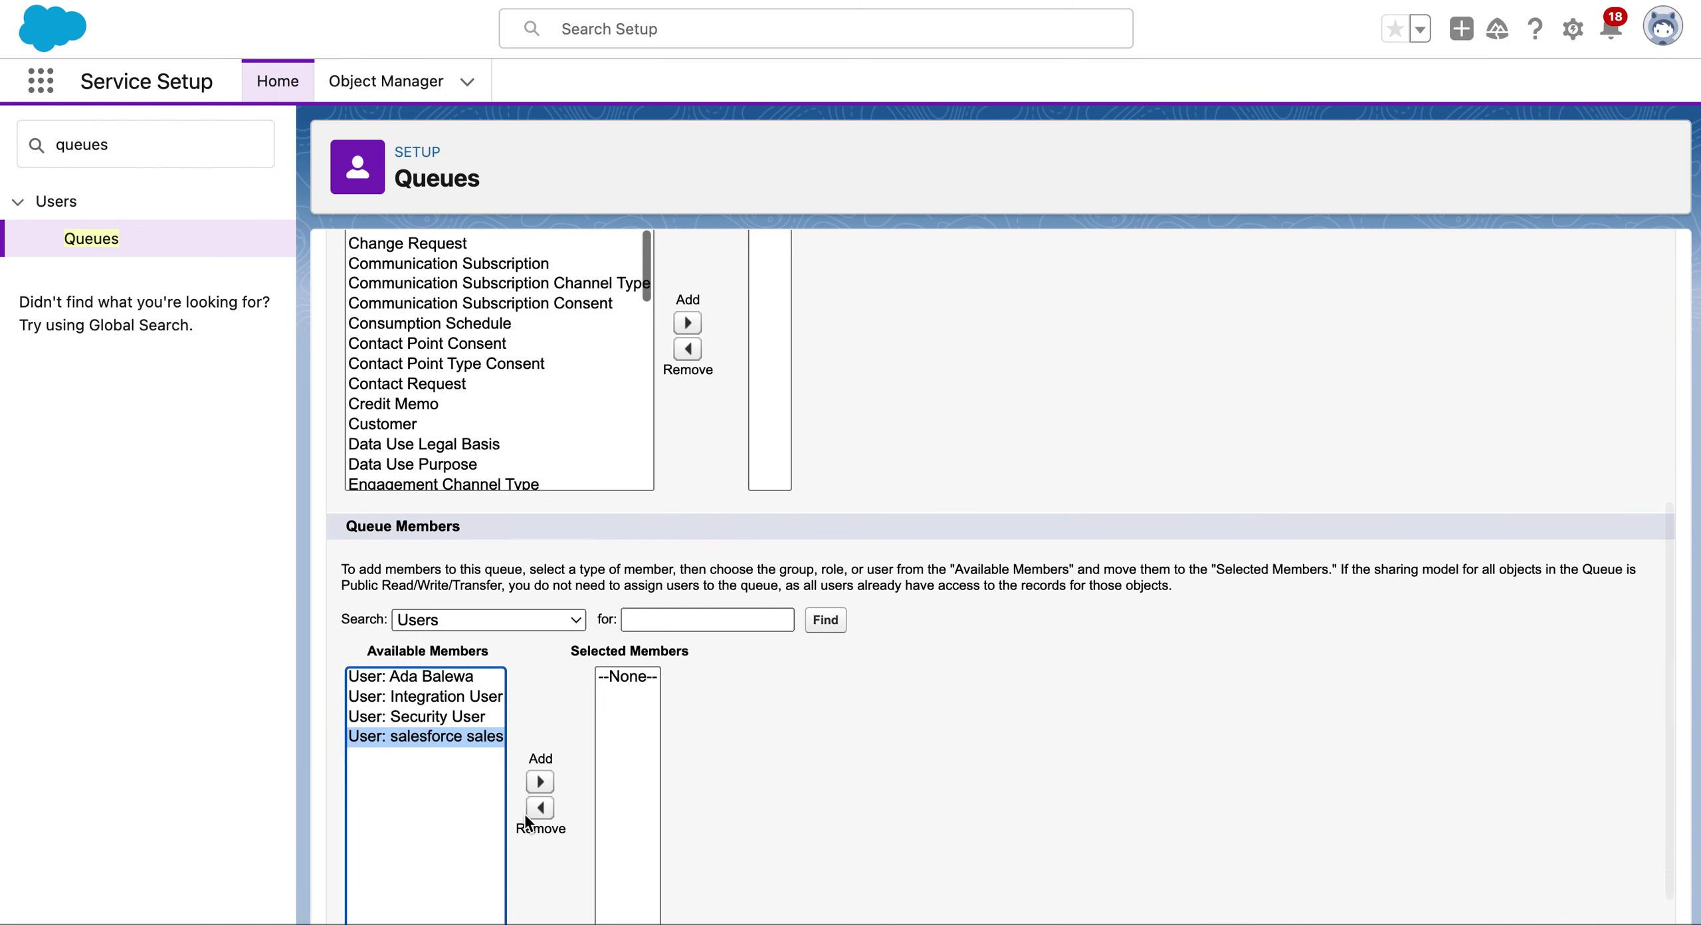
{"action": "left_click", "coordinate": [540, 781]}
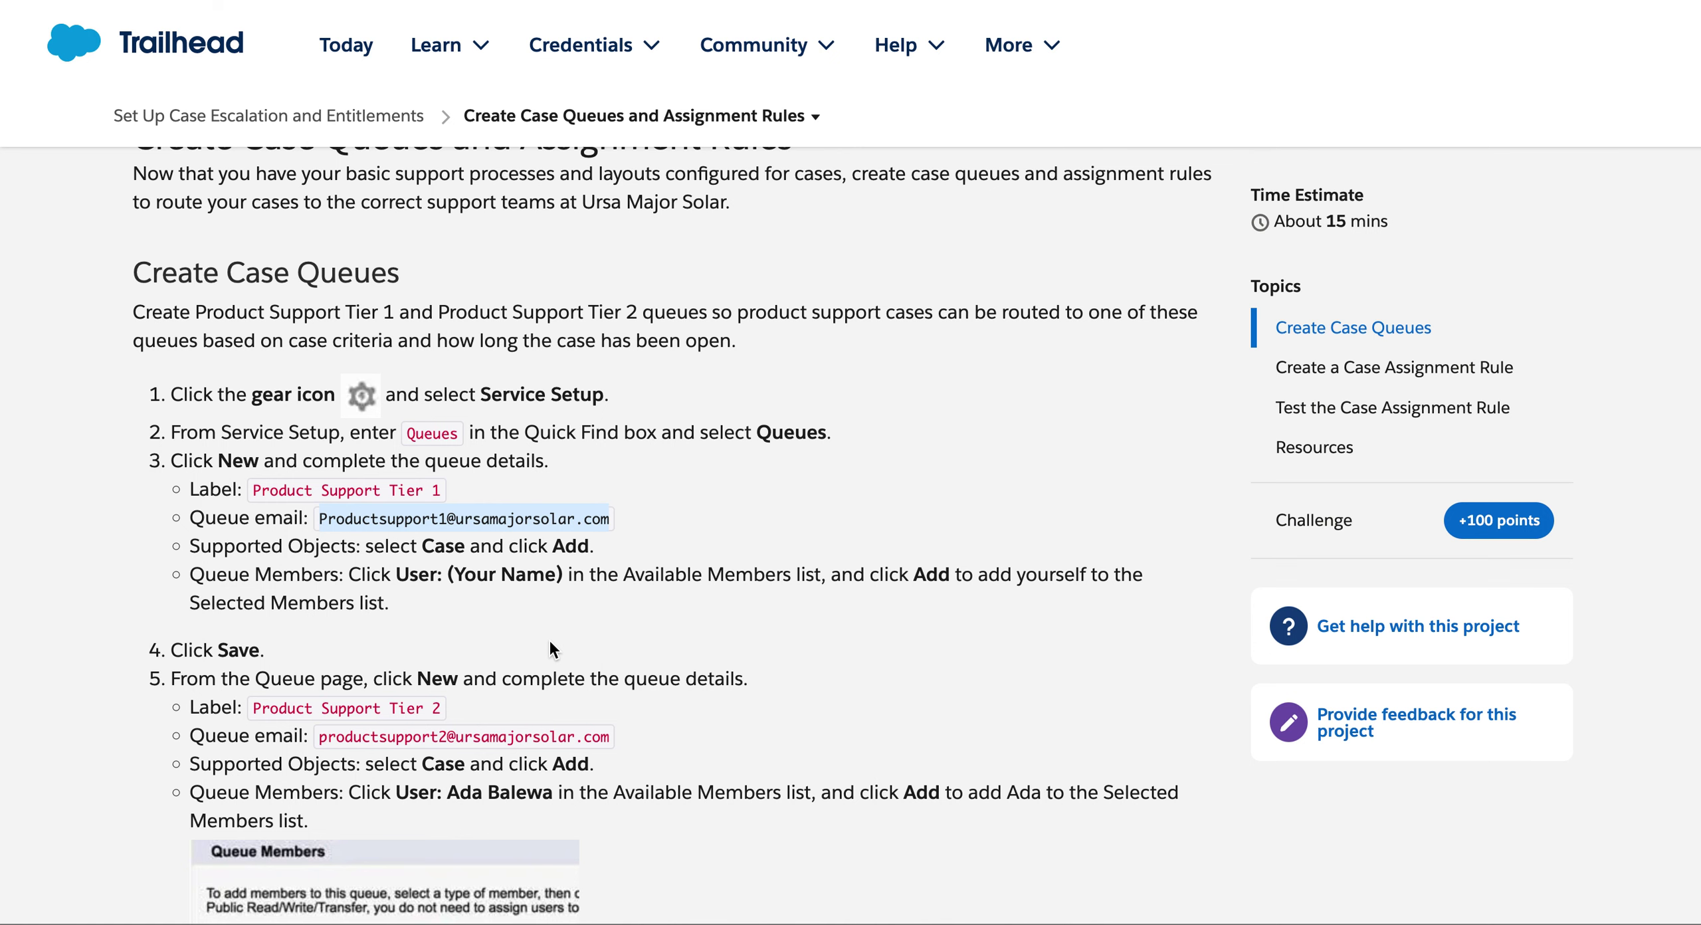
- Save the Product Support Tier 1 queue and start another new queue
{"action": "scroll", "coordinate": [549, 638], "scroll_direction": "down", "scroll_amount": 3}
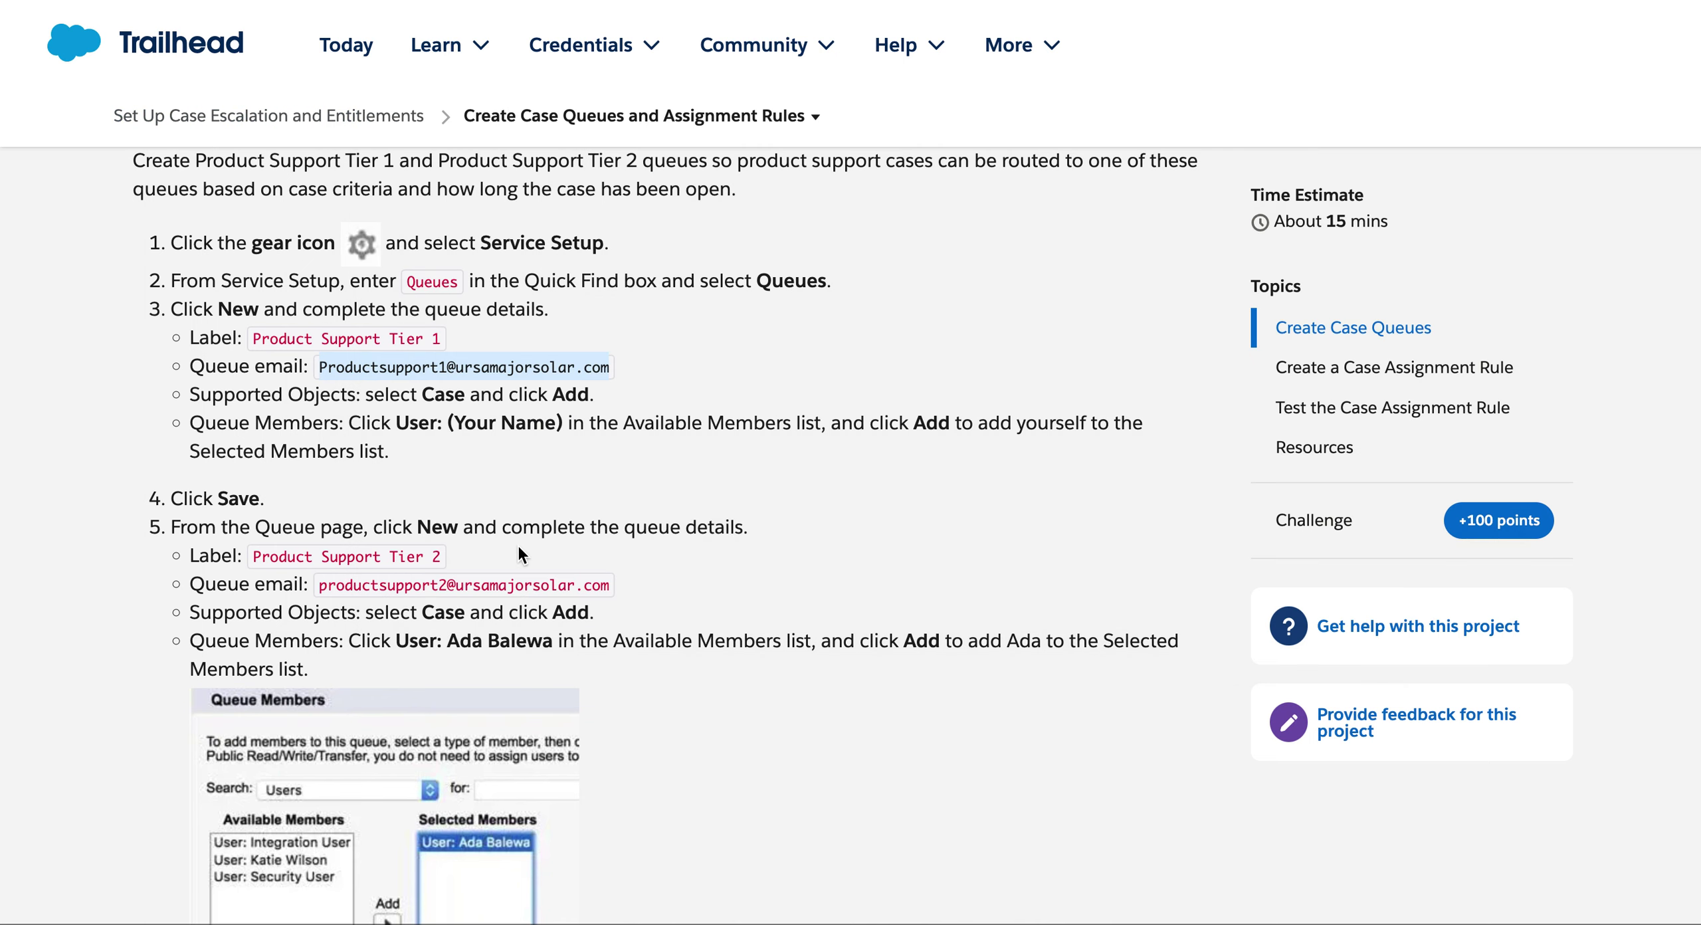
{"action": "key", "text": "super+Tab"}
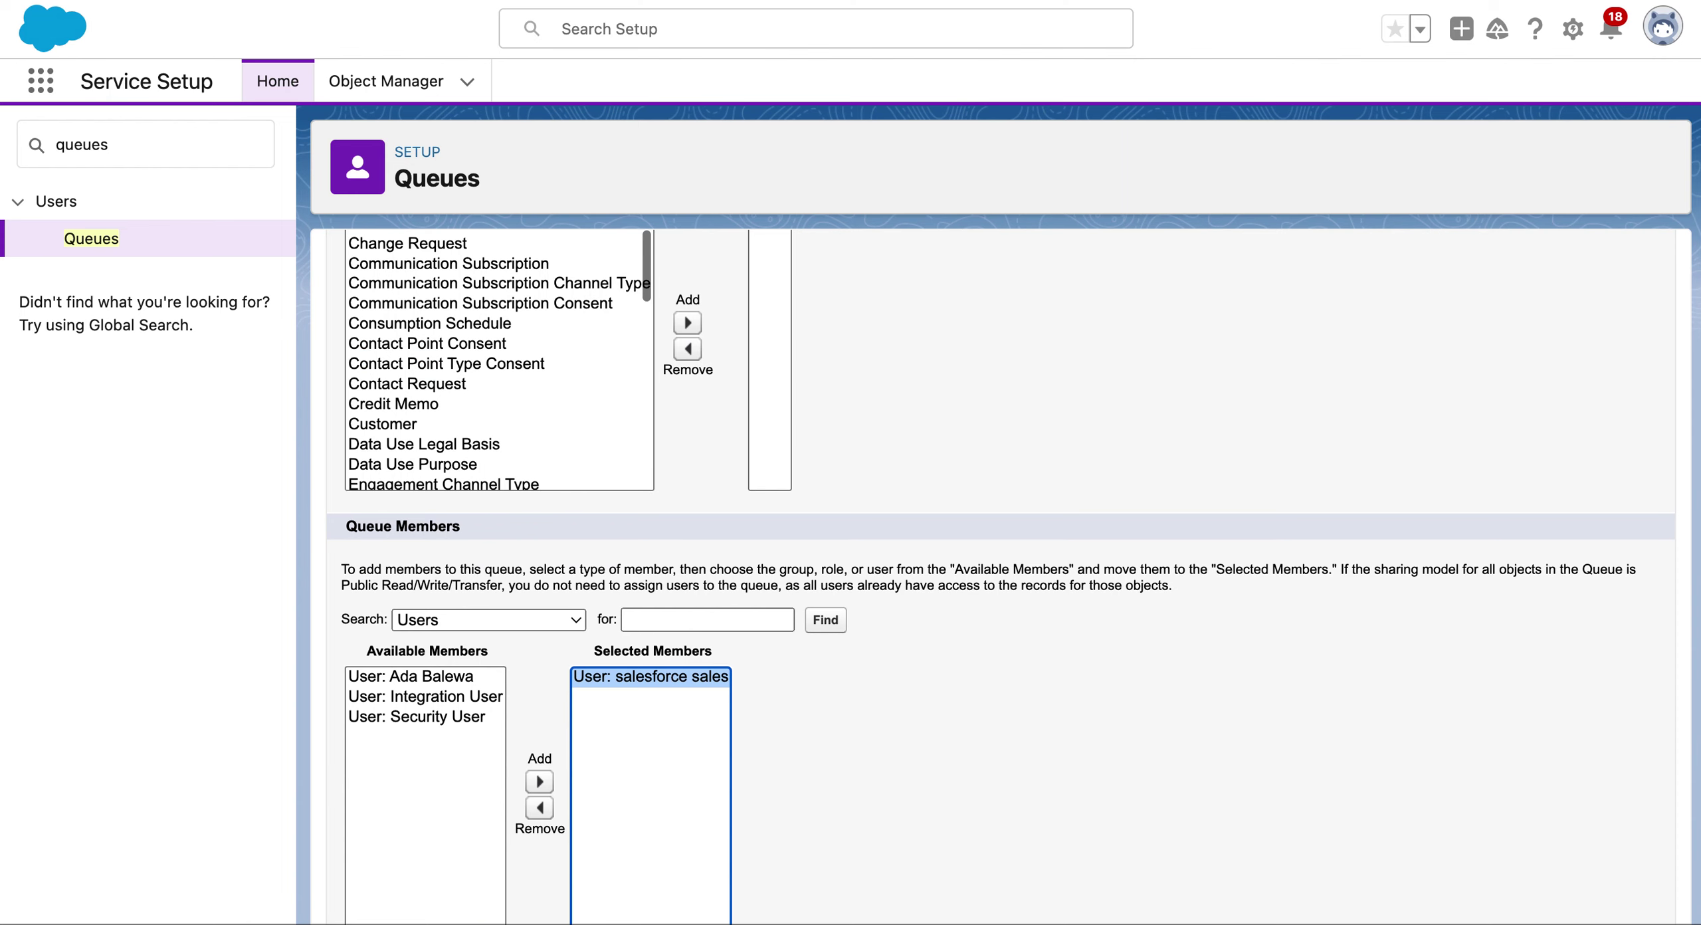
{"action": "scroll", "coordinate": [728, 670], "scroll_direction": "down", "scroll_amount": 2}
{"action": "left_click", "coordinate": [756, 915]}
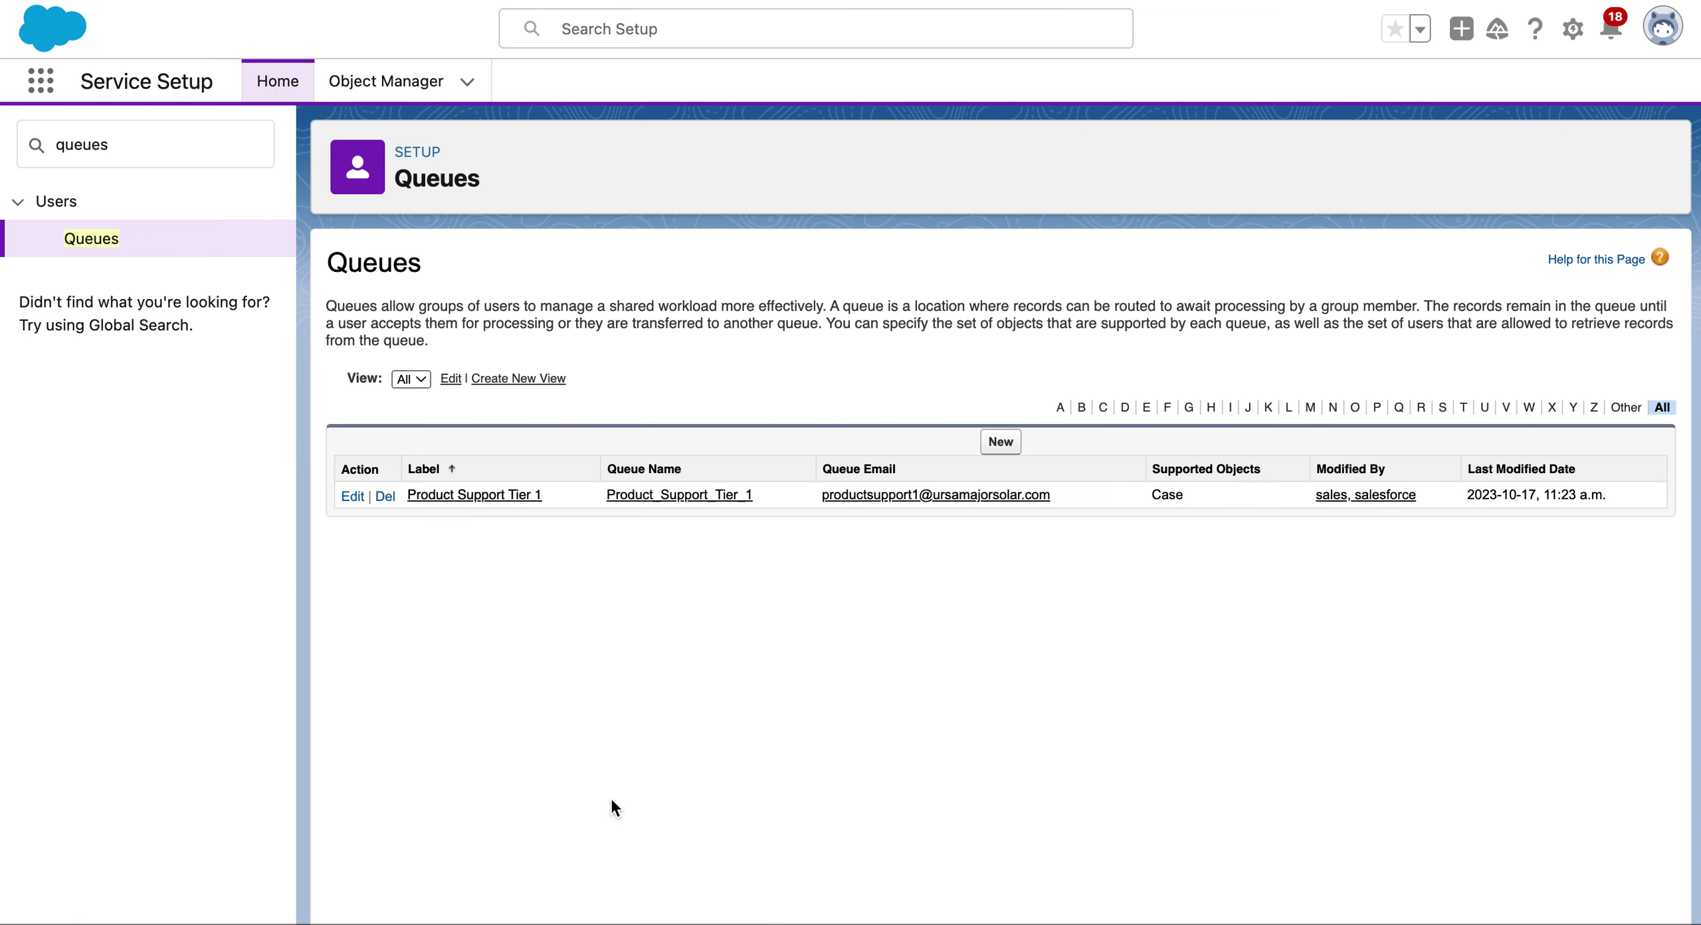
{"action": "left_click", "coordinate": [999, 443]}
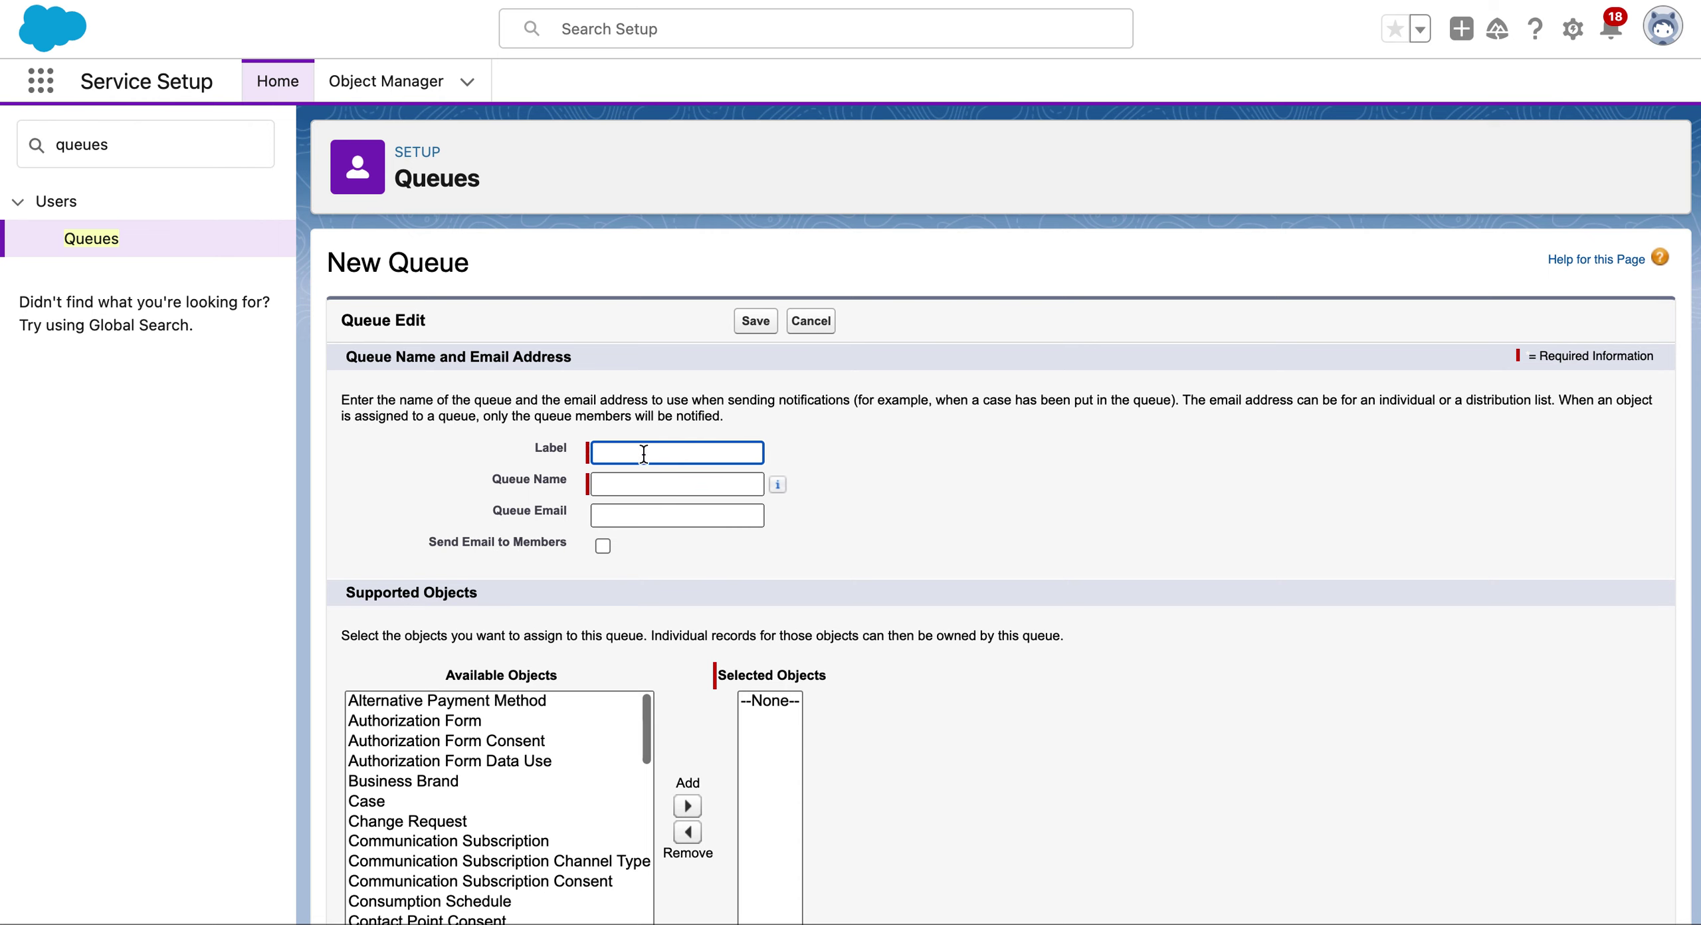
{"action": "right_click", "coordinate": [644, 454]}
{"action": "left_click", "coordinate": [715, 624]}
{"action": "key", "text": "BackSpace"}
{"action": "key", "text": "BackSpace"}
{"action": "key", "text": "BackSpace"}
{"action": "key", "text": "BackSpace"}
{"action": "key", "text": "BackSpace"}
{"action": "key", "text": "BackSpace"}
{"action": "key", "text": "BackSpace"}
{"action": "key", "text": "BackSpace"}
{"action": "key", "text": "BackSpace"}
{"action": "key", "text": "BackSpace"}
{"action": "key", "text": "BackSpace"}
{"action": "key", "text": "BackSpace"}
{"action": "key", "text": "BackSpace"}
{"action": "key", "text": "BackSpace"}
{"action": "key", "text": "BackSpace"}
{"action": "key", "text": "BackSpace"}
{"action": "key", "text": "BackSpace"}
{"action": "key", "text": "BackSpace"}
{"action": "key", "text": "BackSpace"}
{"action": "key", "text": "BackSpace"}
{"action": "key", "text": "BackSpace"}
{"action": "key", "text": "BackSpace"}
{"action": "key", "text": "BackSpace"}
{"action": "key", "text": "BackSpace"}
{"action": "key", "text": "BackSpace"}
{"action": "key", "text": "BackSpace"}
{"action": "key", "text": "BackSpace"}
{"action": "key", "text": "BackSpace"}
{"action": "key", "text": "BackSpace"}
{"action": "key", "text": "BackSpace"}
{"action": "key", "text": "BackSpace"}
{"action": "key", "text": "BackSpace"}
- Paste the copied support email address as the second queue's email and change its number to 2
{"action": "left_click", "coordinate": [678, 517]}
{"action": "right_click", "coordinate": [679, 513]}
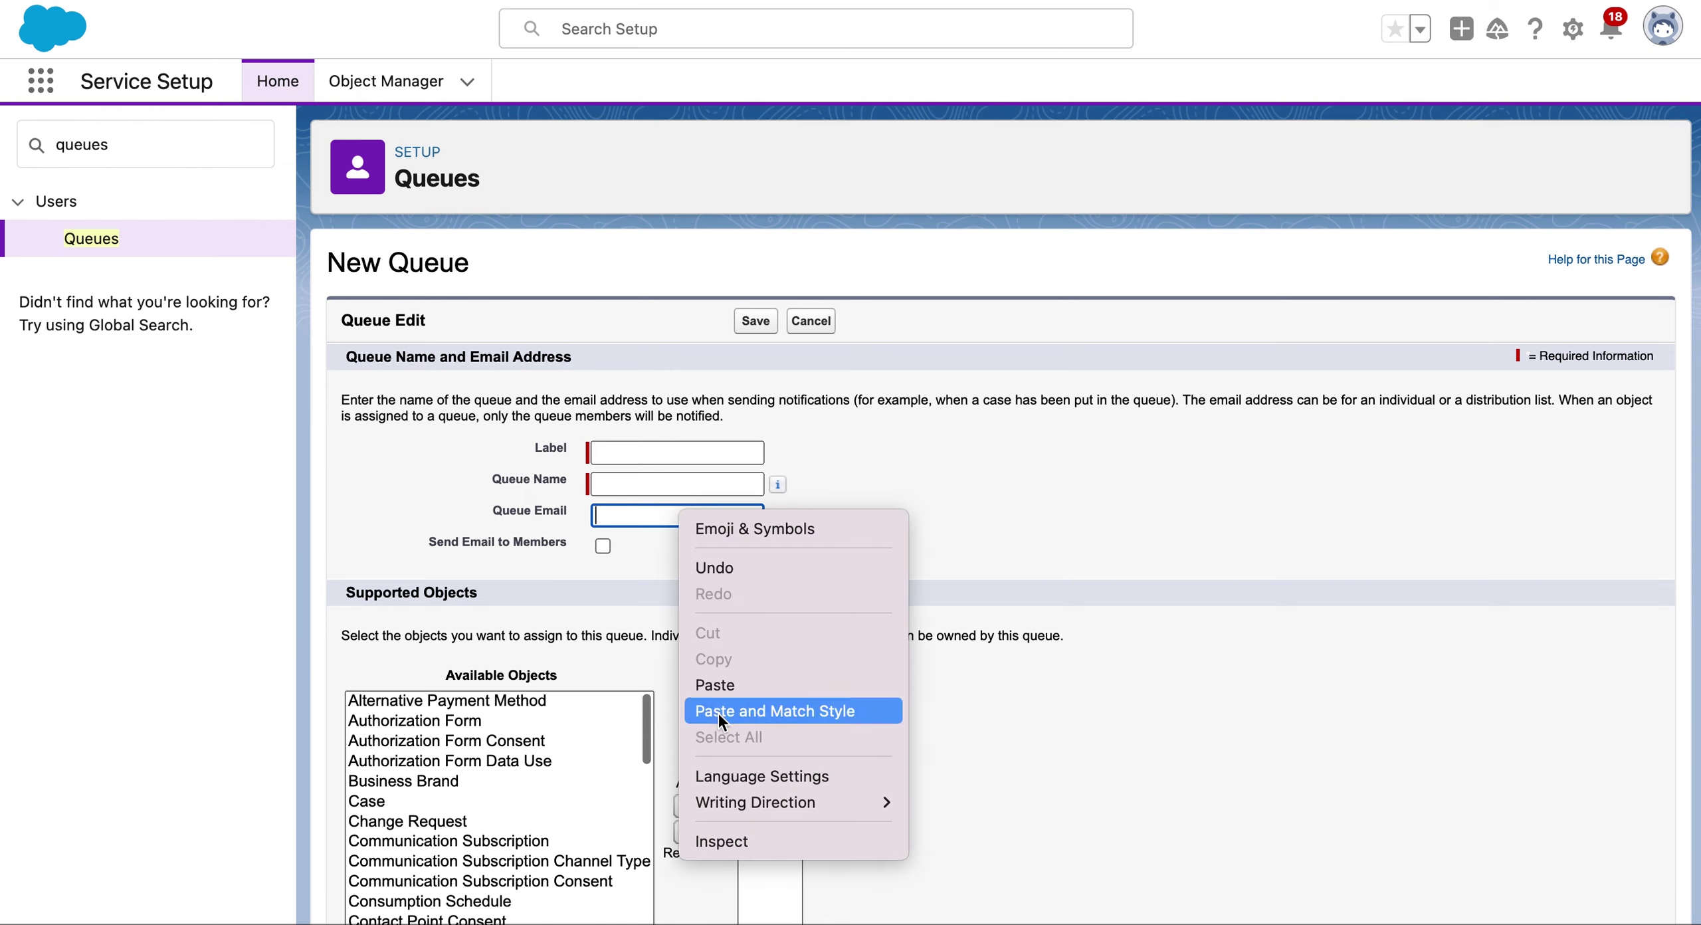
{"action": "left_click", "coordinate": [720, 689]}
{"action": "key", "text": "Left"}
{"action": "key", "text": "Left"}
{"action": "key", "text": "Left"}
{"action": "key", "text": "Left"}
{"action": "key", "text": "Left"}
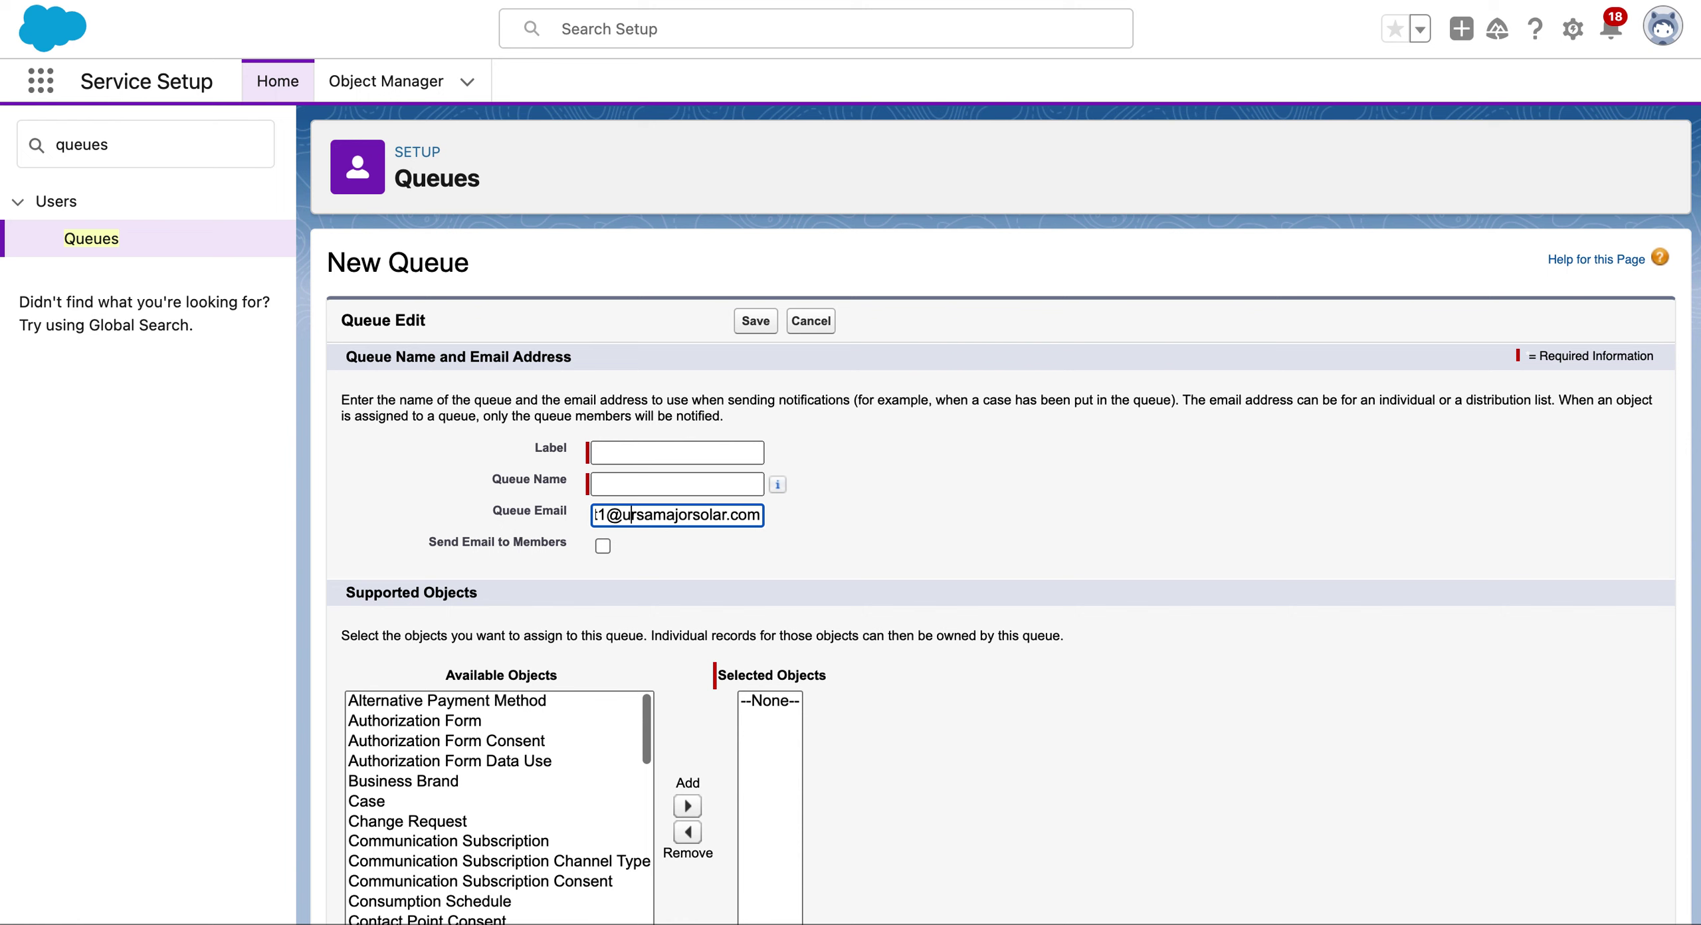
{"action": "type", "text": "2"}
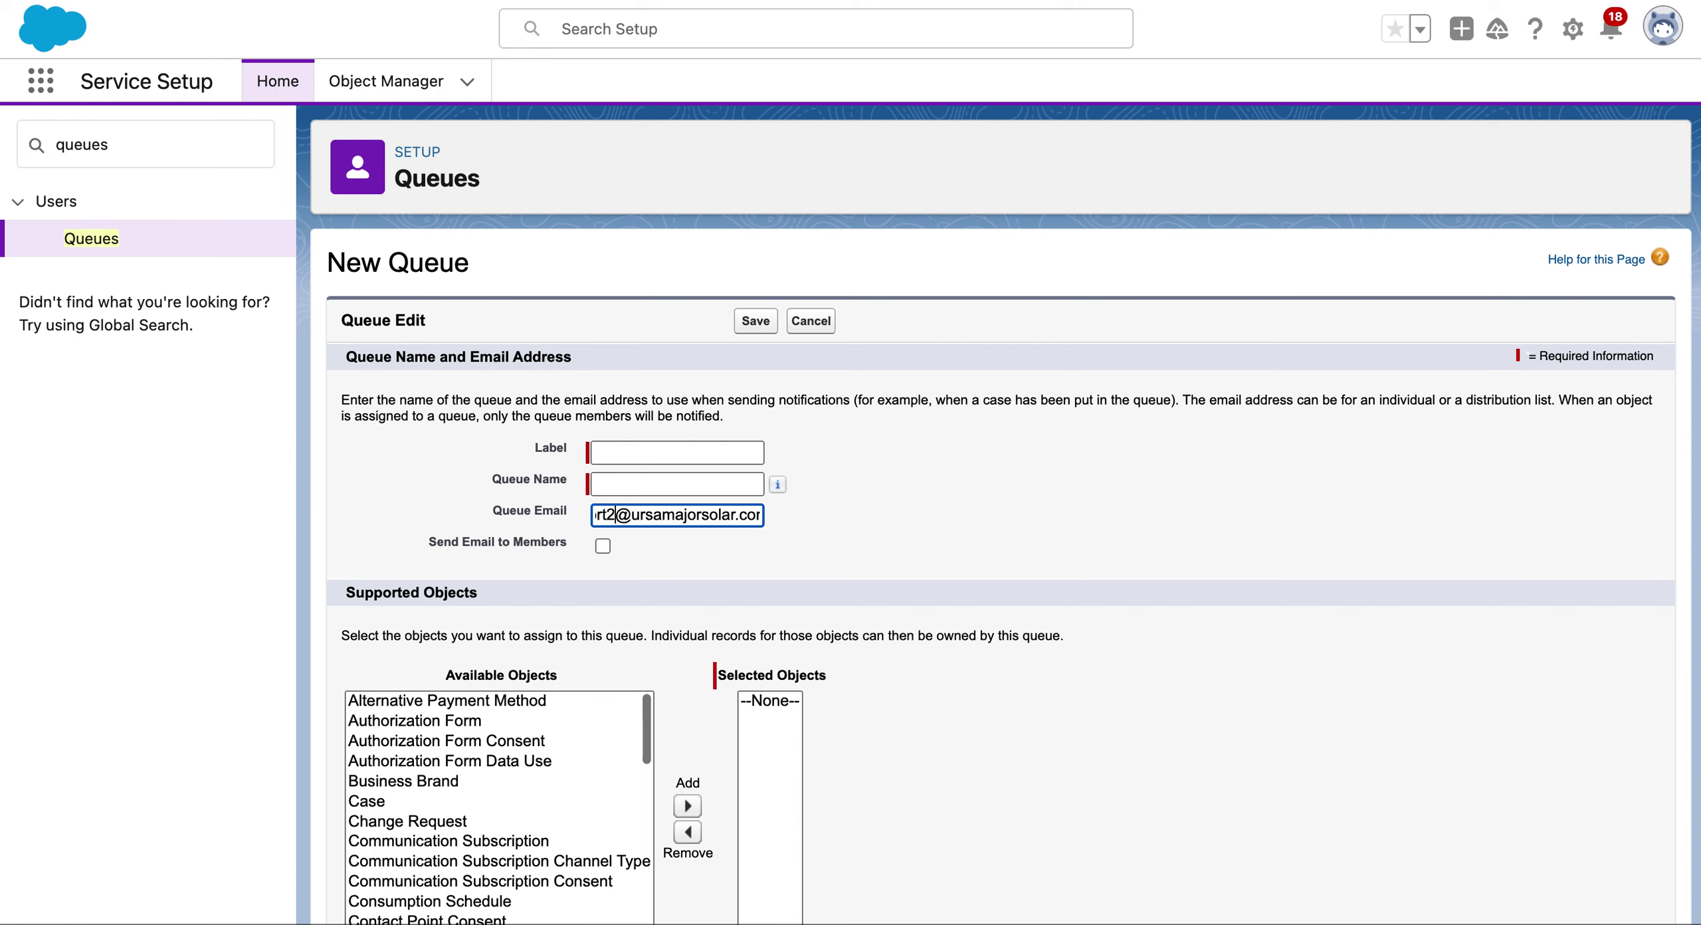
- Copy the label Product Support Tier 2 from the Trailhead instructions and paste it as the new queue's label, letting the queue name fill in
{"action": "key", "text": "super+Tab"}
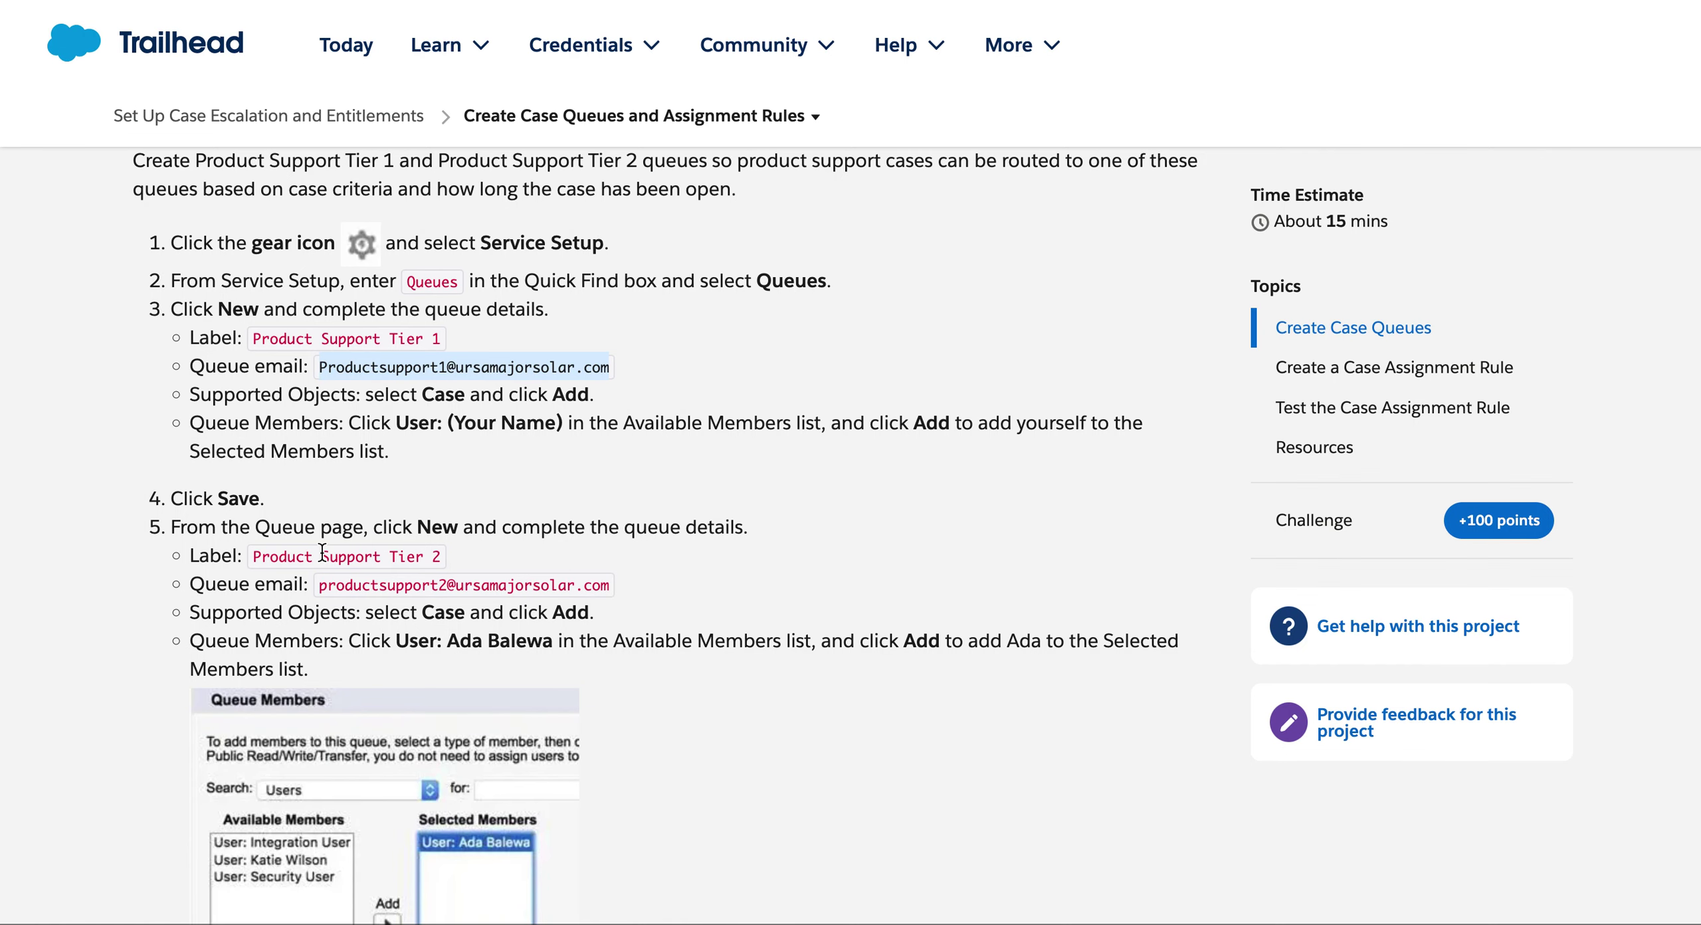
{"action": "left_click_drag", "start_coordinate": [253, 555], "coordinate": [455, 552]}
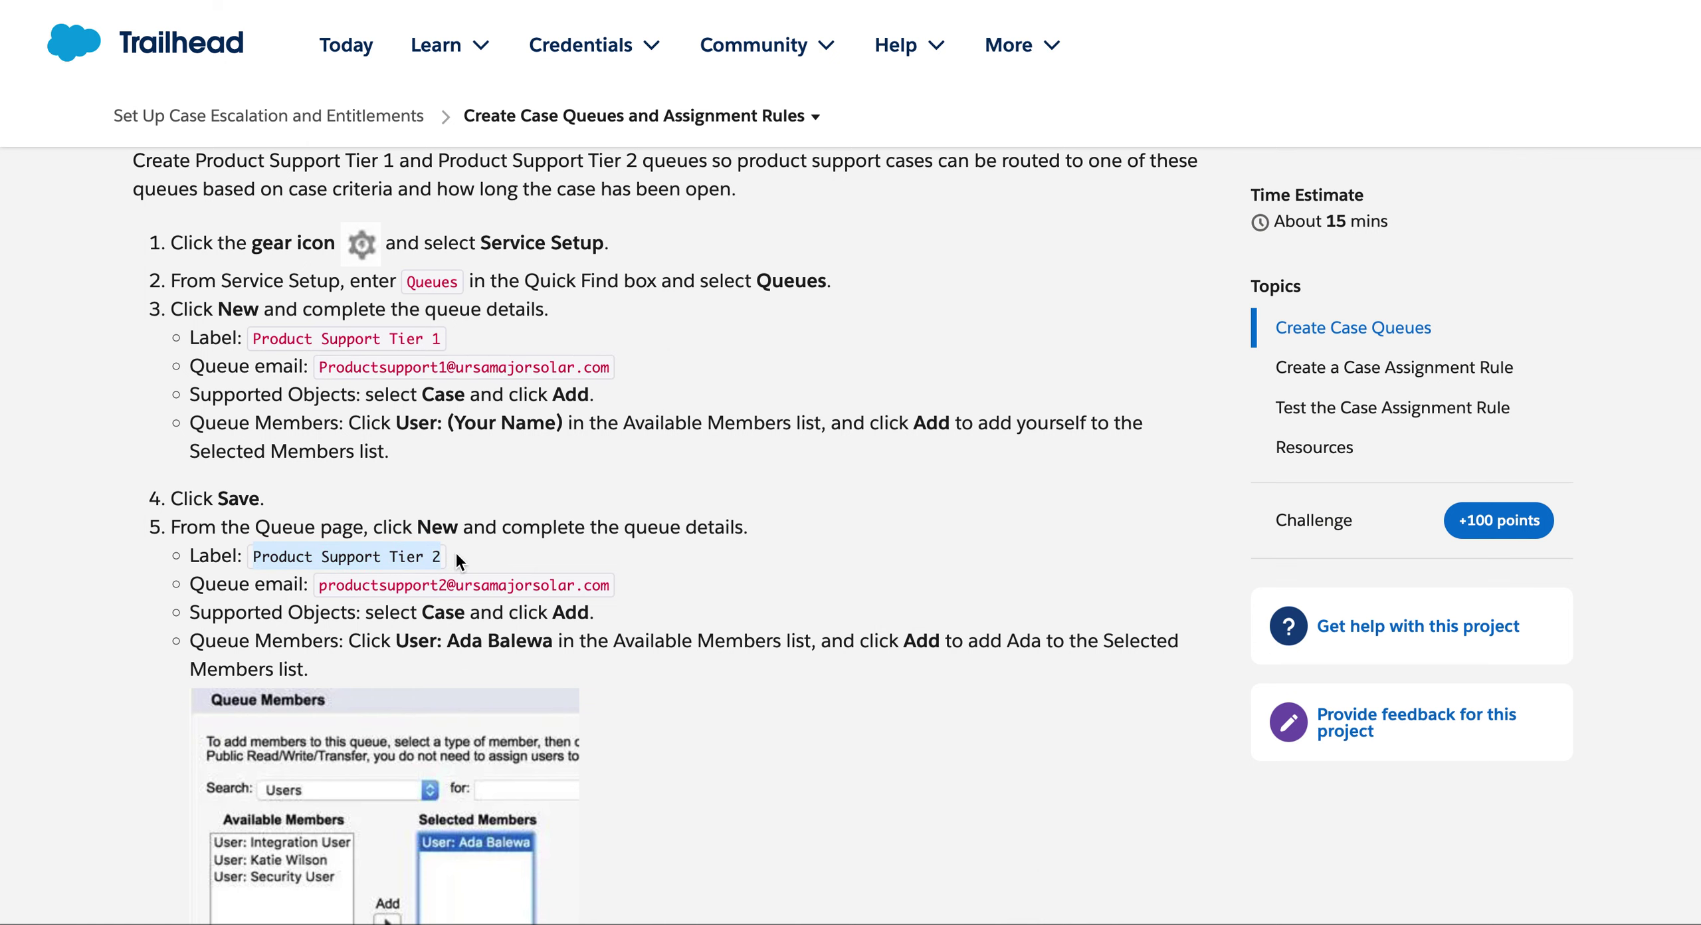
{"action": "right_click", "coordinate": [424, 554]}
{"action": "left_click", "coordinate": [461, 605]}
{"action": "key", "text": "super+Tab"}
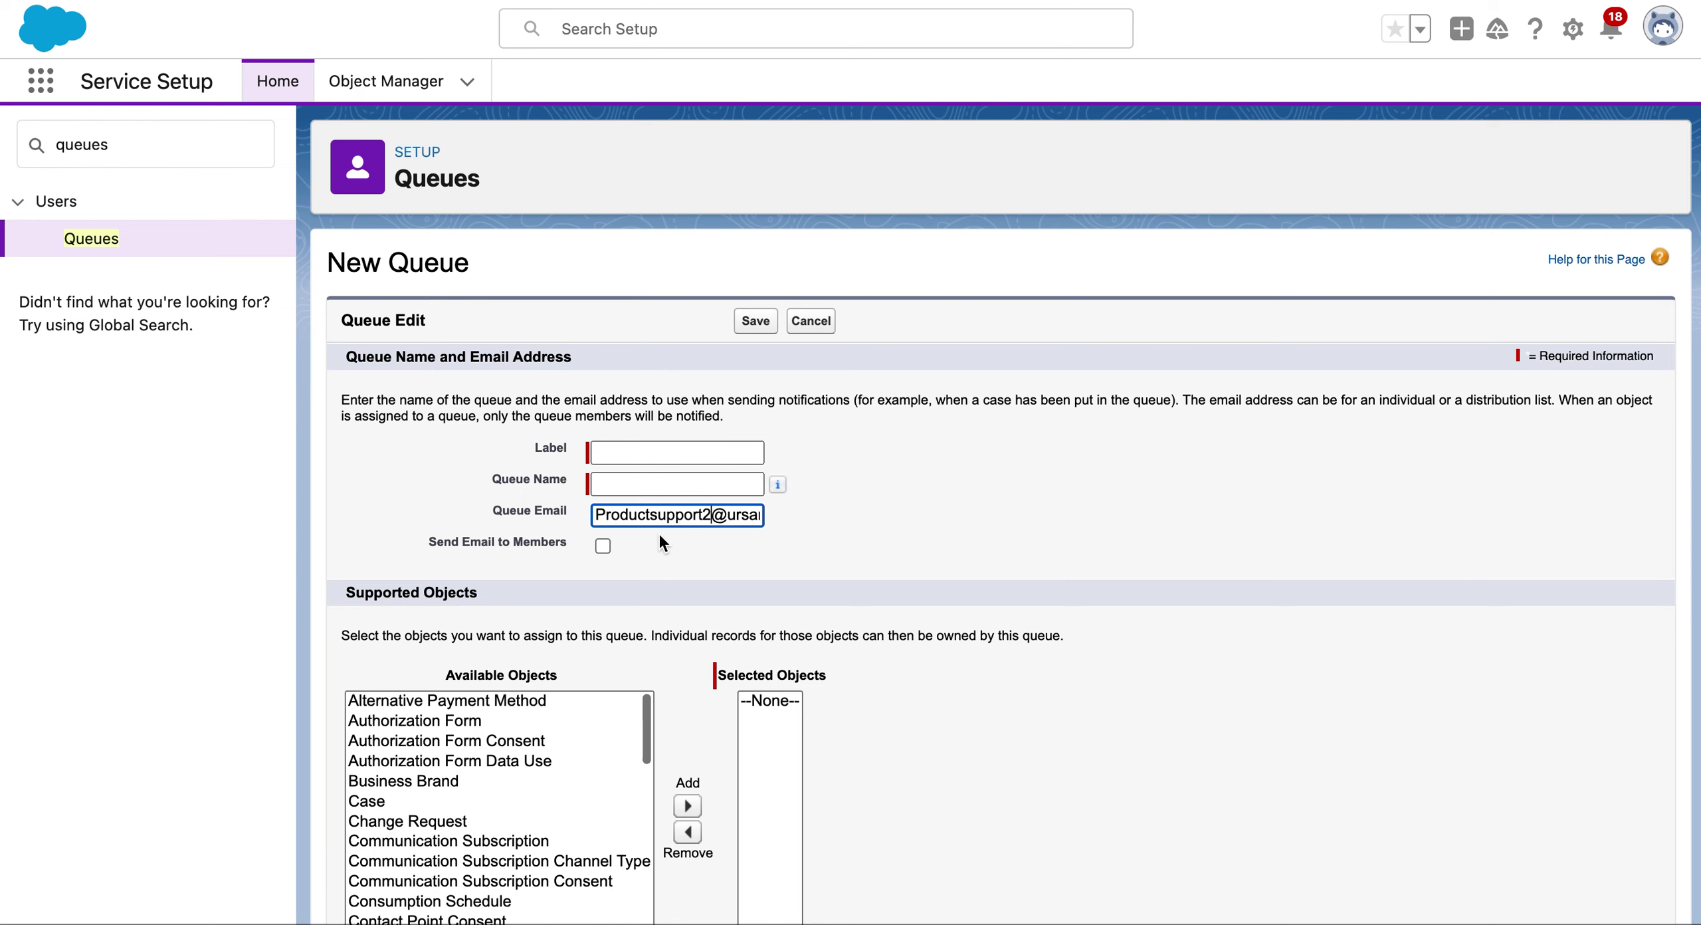
{"action": "left_click", "coordinate": [642, 452]}
{"action": "right_click", "coordinate": [645, 455]}
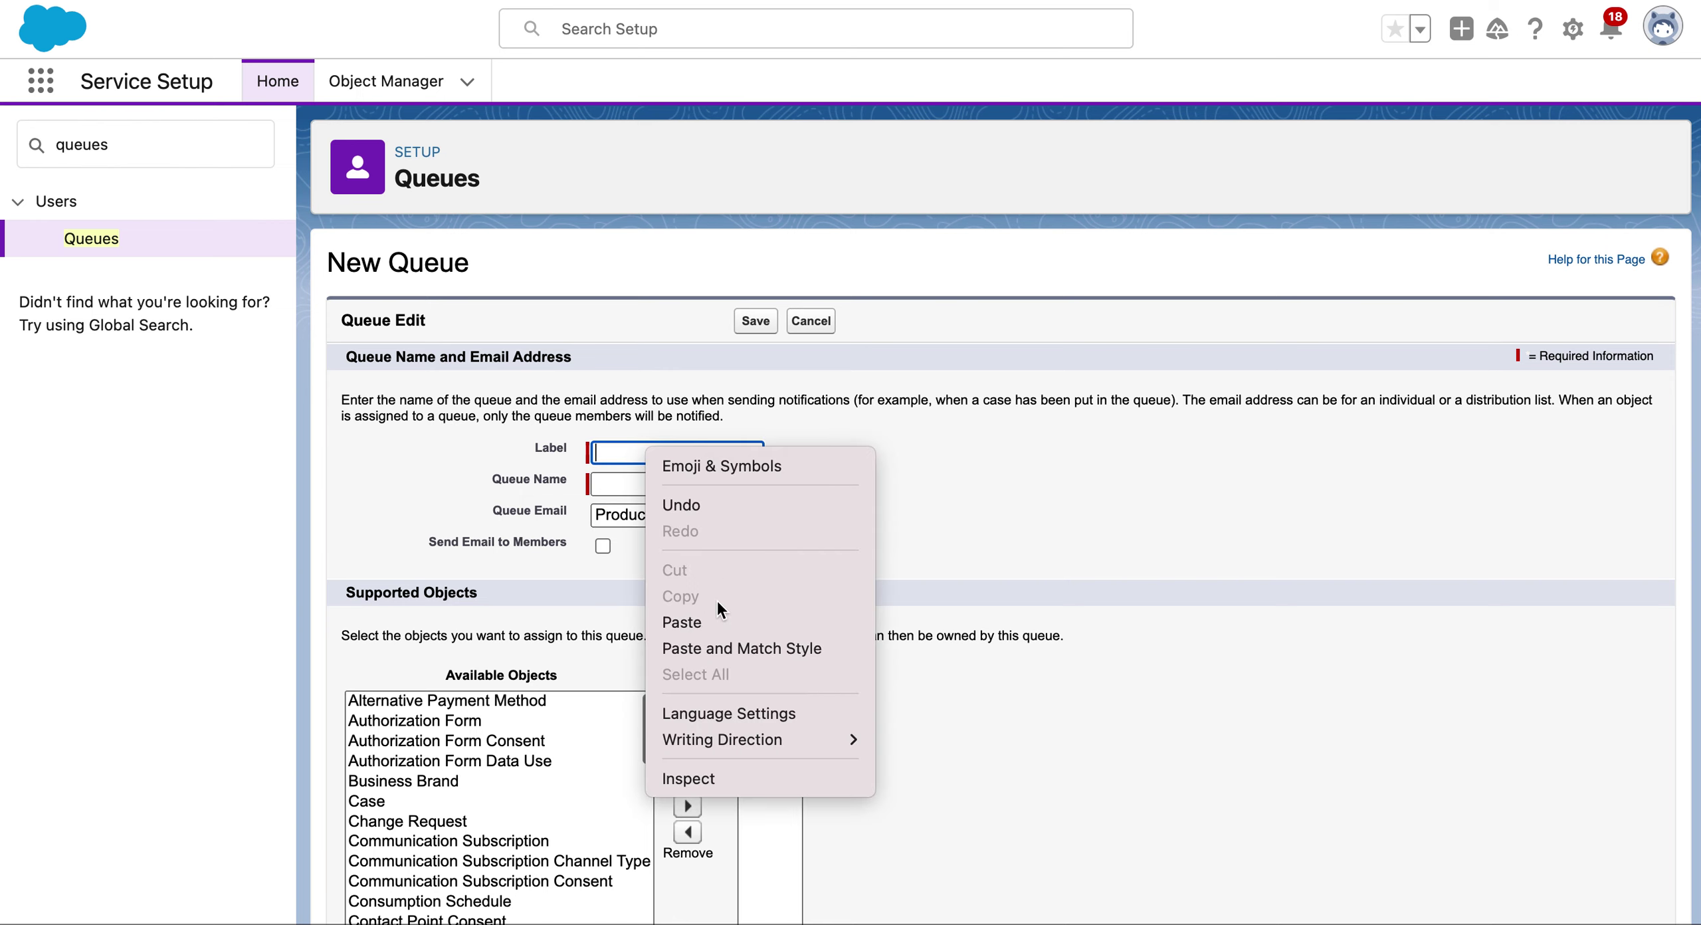
{"action": "left_click", "coordinate": [720, 619]}
{"action": "key", "text": "Tab"}
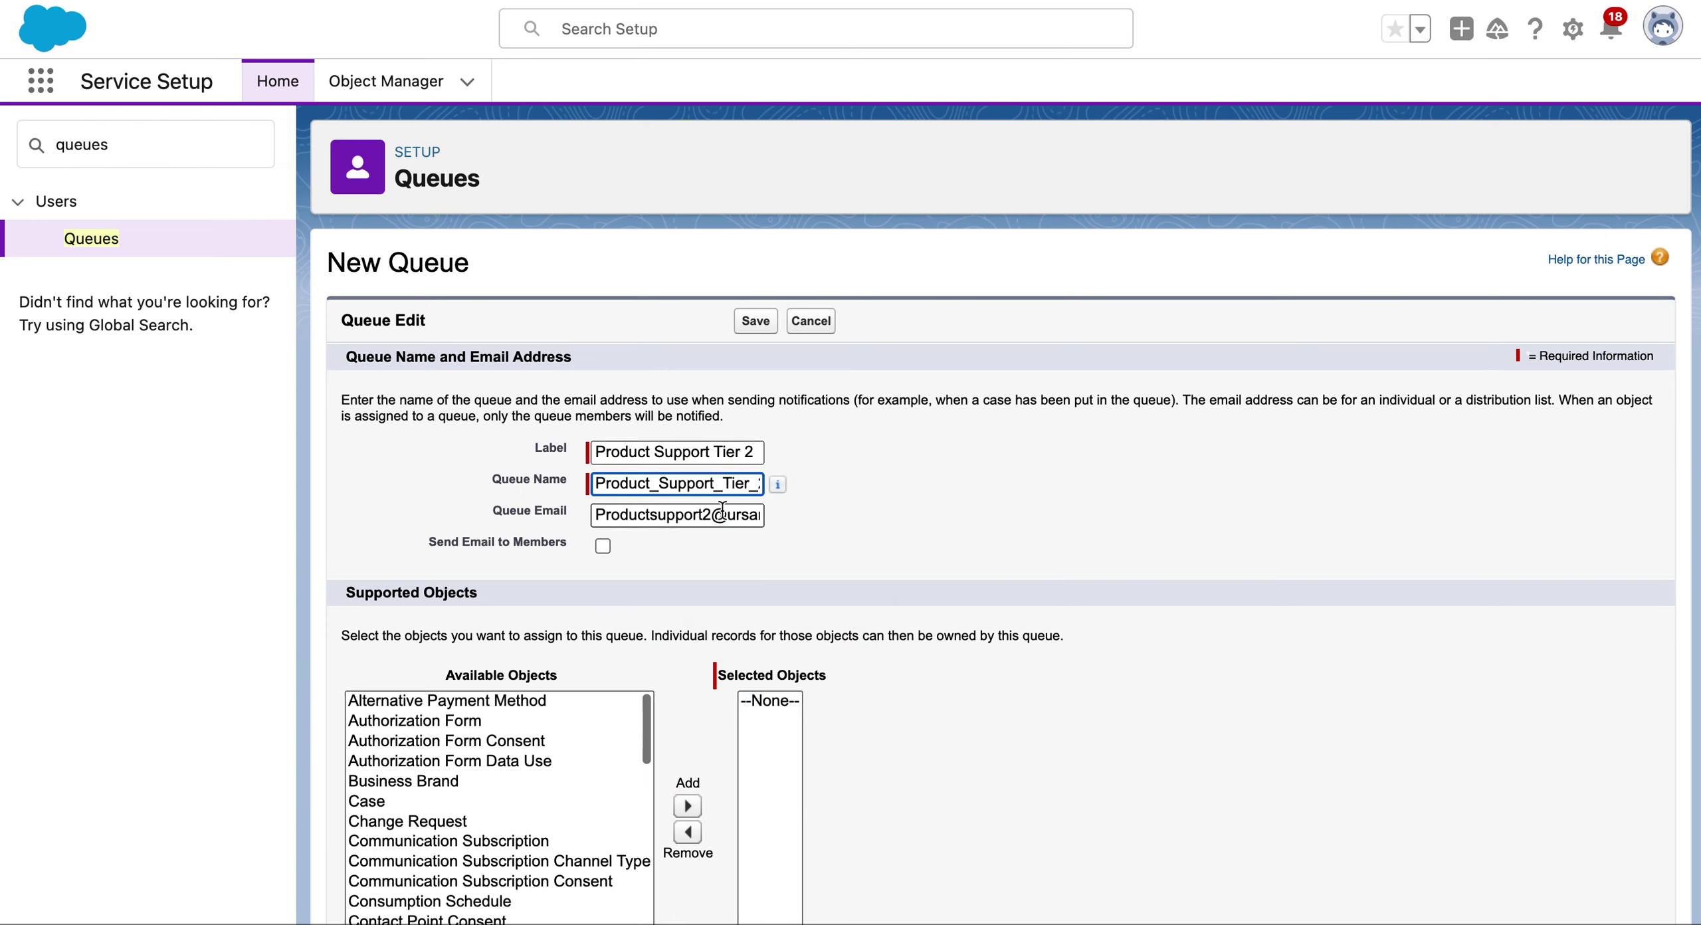
- Check the Tier 2 queue instructions in Trailhead and add Case to the queue's supported objects
{"action": "key", "text": "super+Tab"}
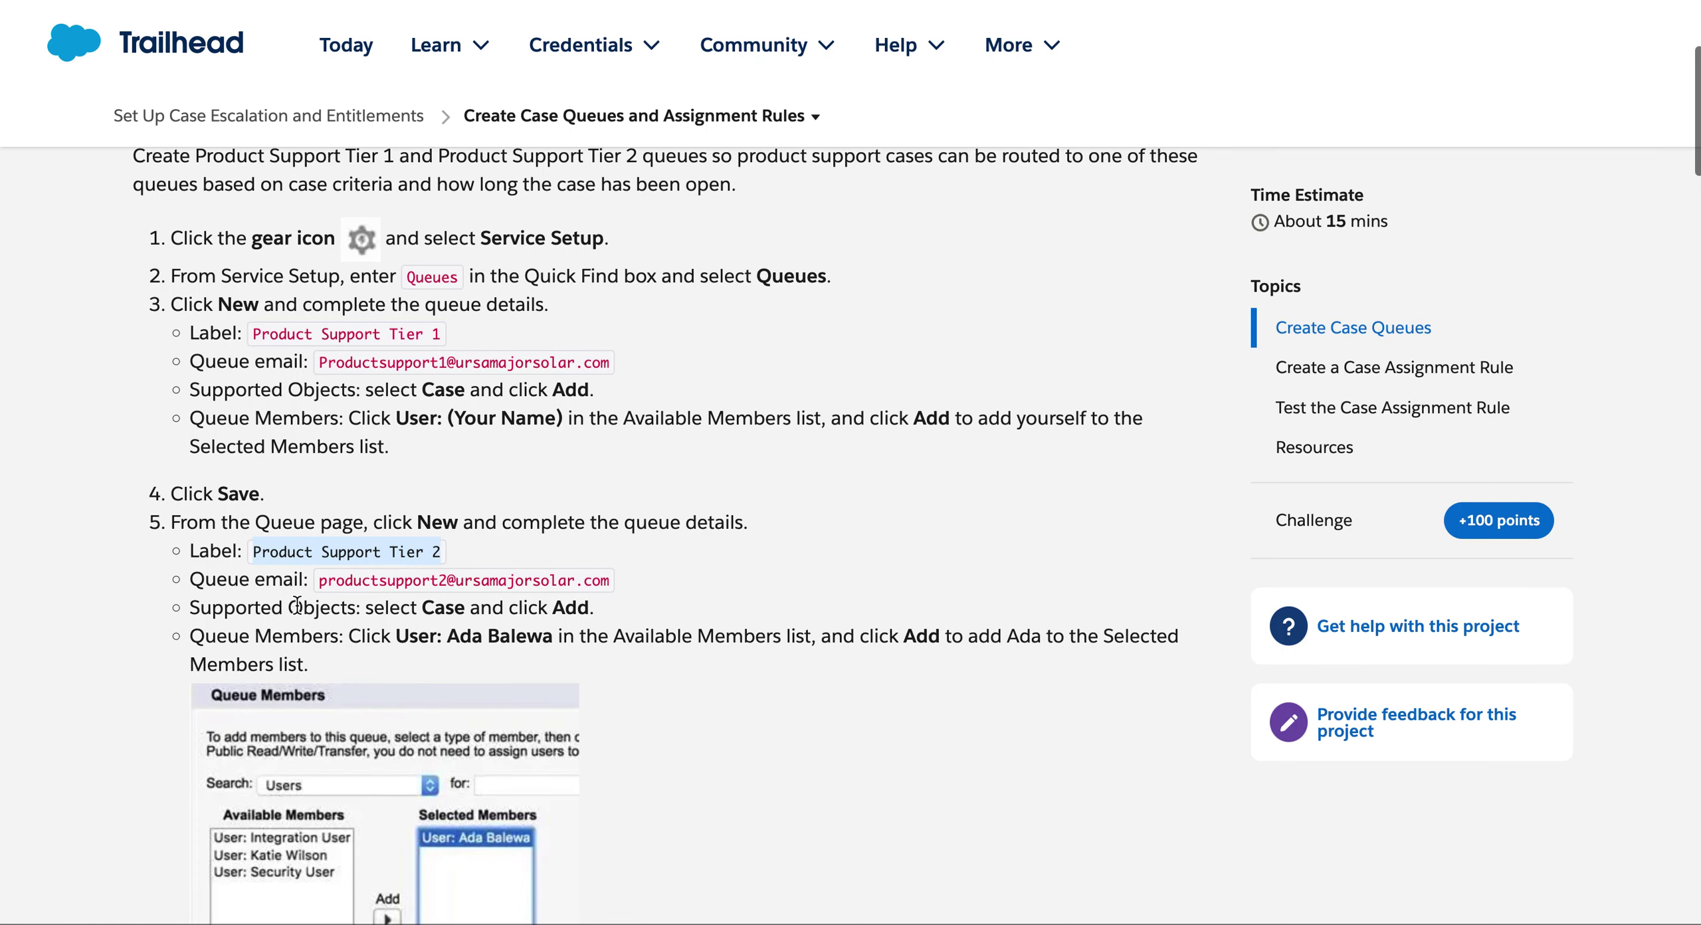
{"action": "scroll", "coordinate": [297, 603], "scroll_direction": "down", "scroll_amount": 3}
{"action": "scroll", "coordinate": [297, 612], "scroll_direction": "down", "scroll_amount": 2}
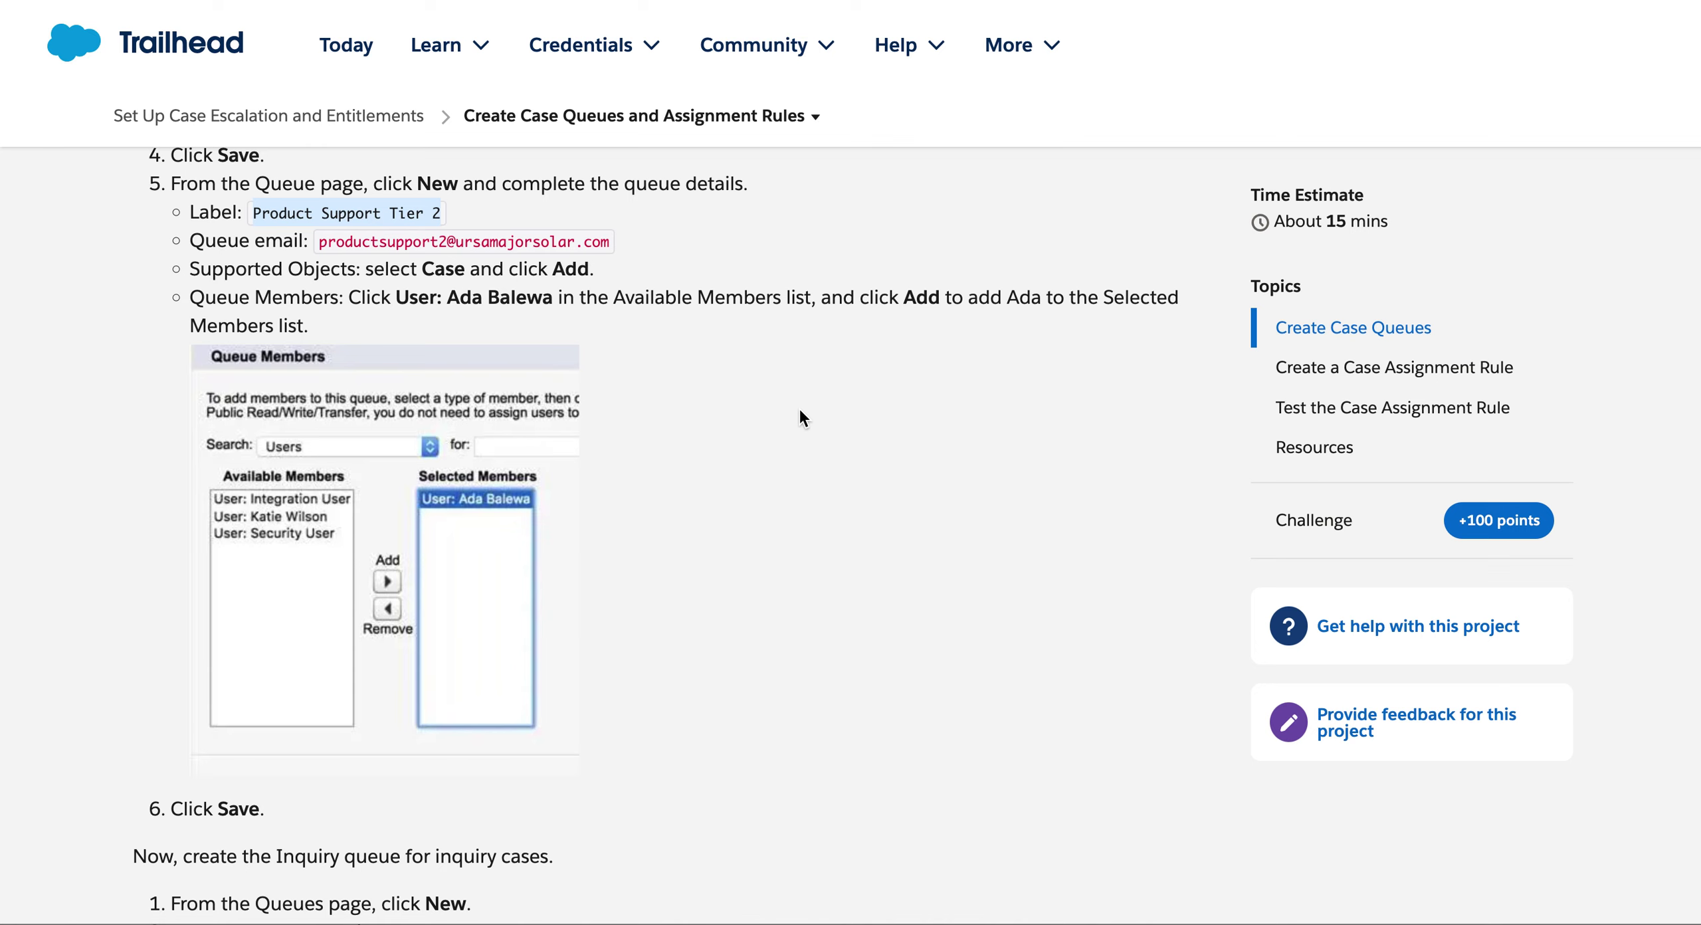
{"action": "key", "text": "super+Tab"}
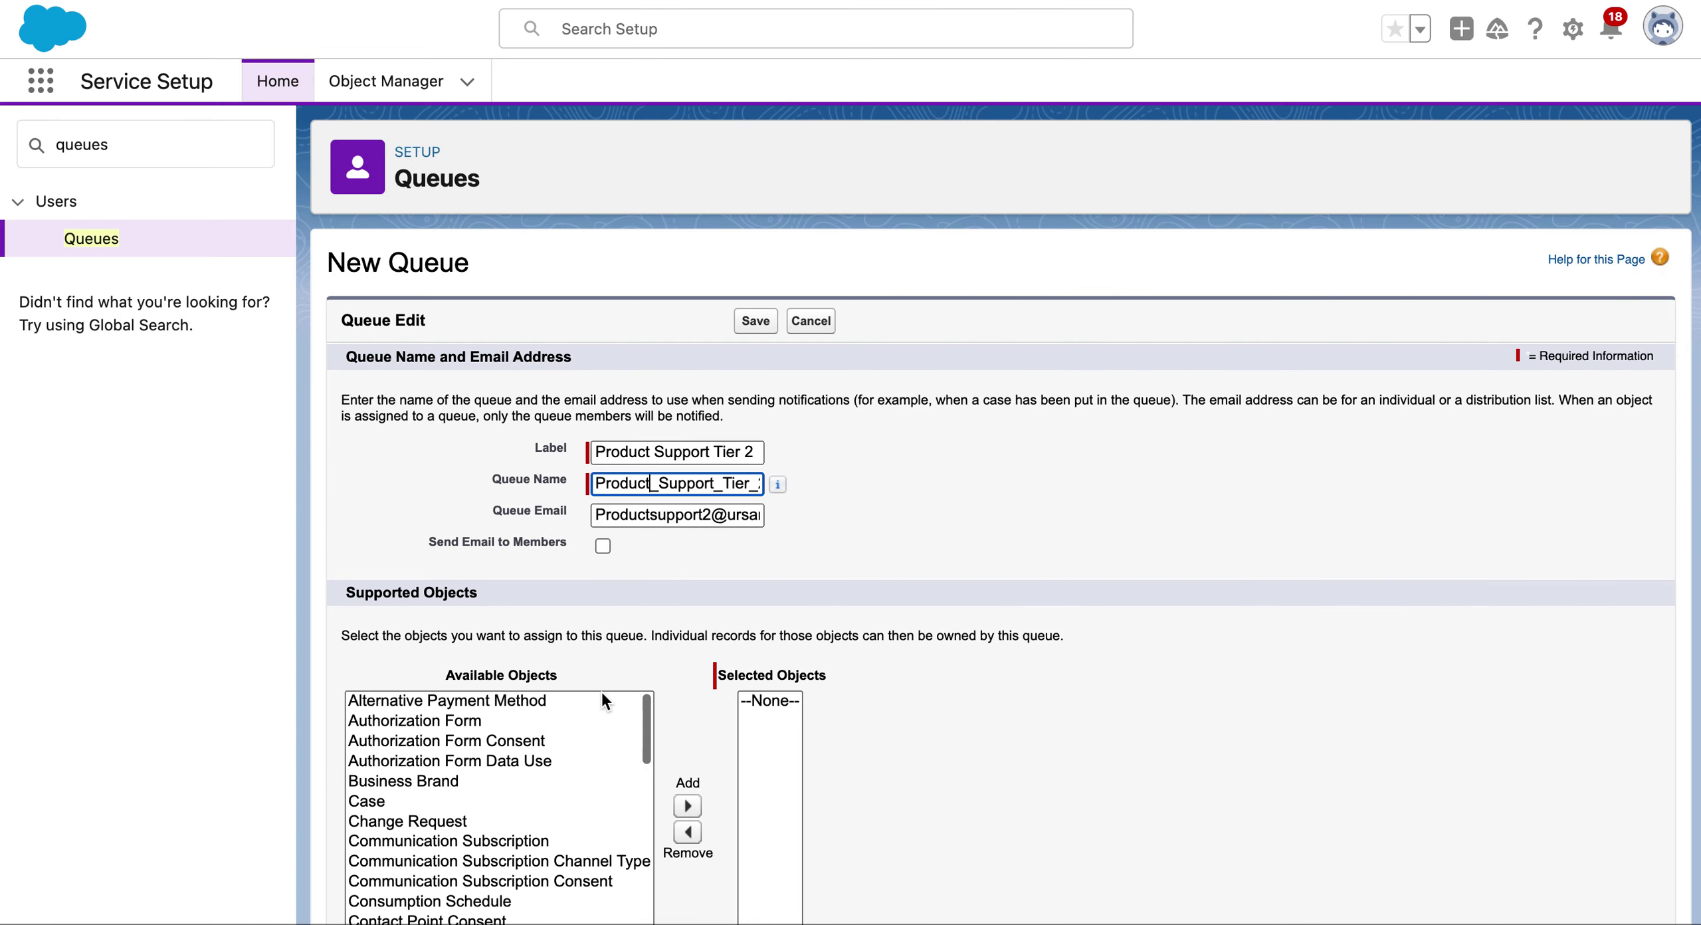
{"action": "left_click", "coordinate": [417, 813]}
{"action": "scroll", "coordinate": [417, 813], "scroll_direction": "down", "scroll_amount": 1}
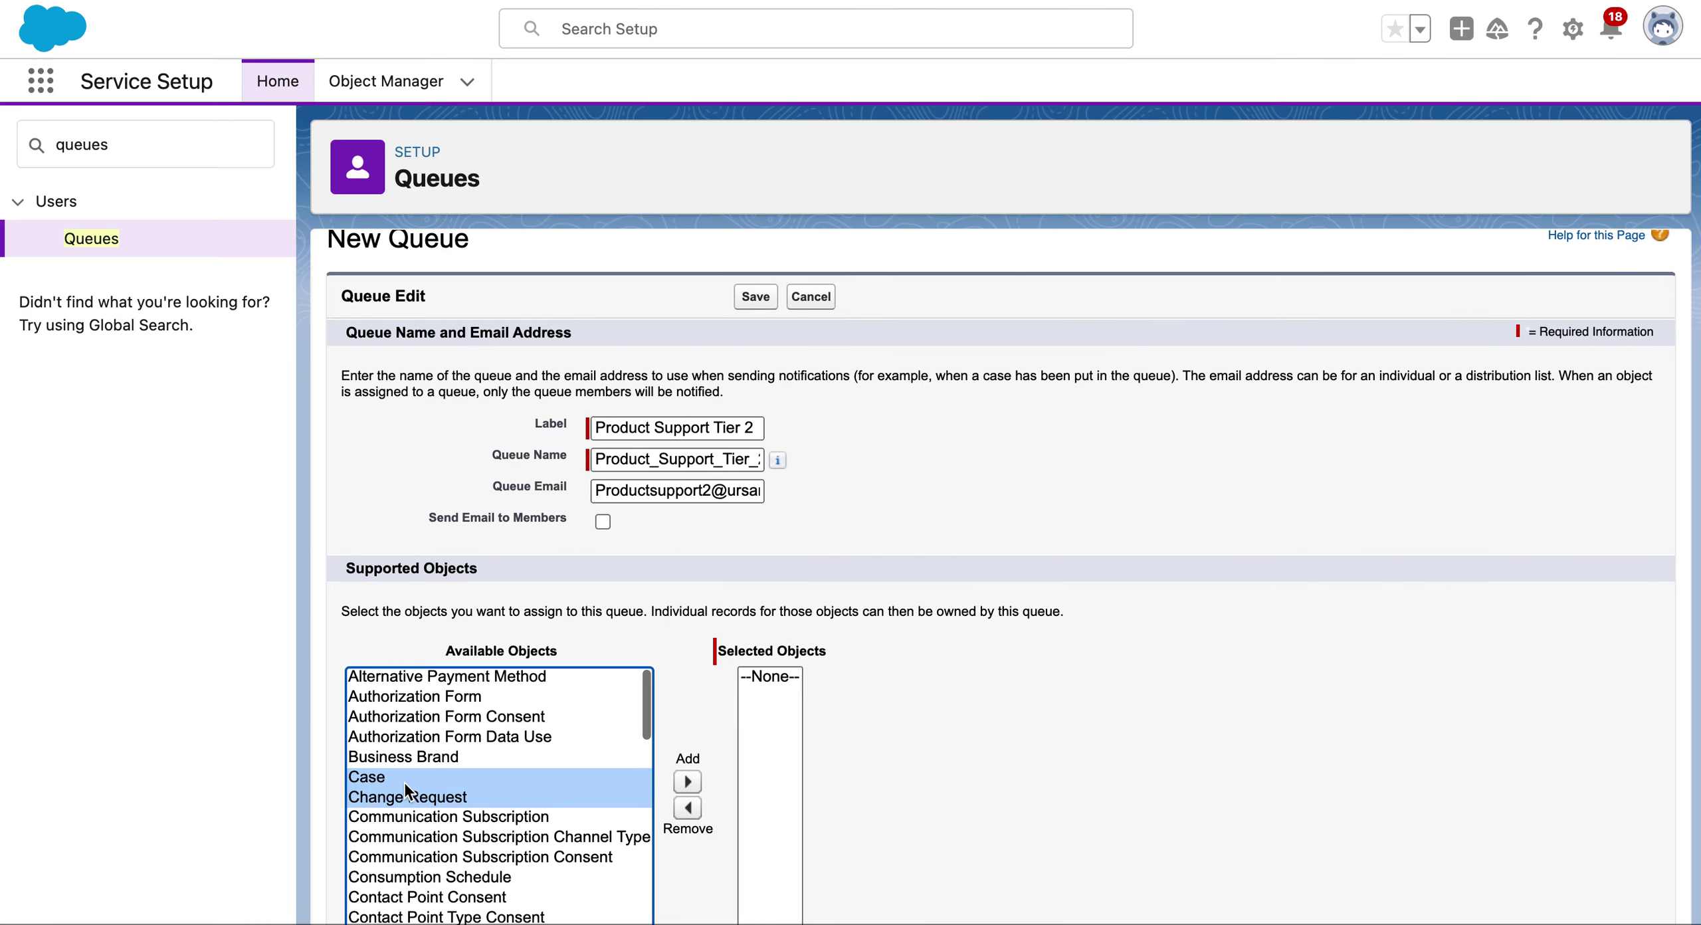
{"action": "left_click", "coordinate": [385, 780]}
{"action": "left_click", "coordinate": [687, 782]}
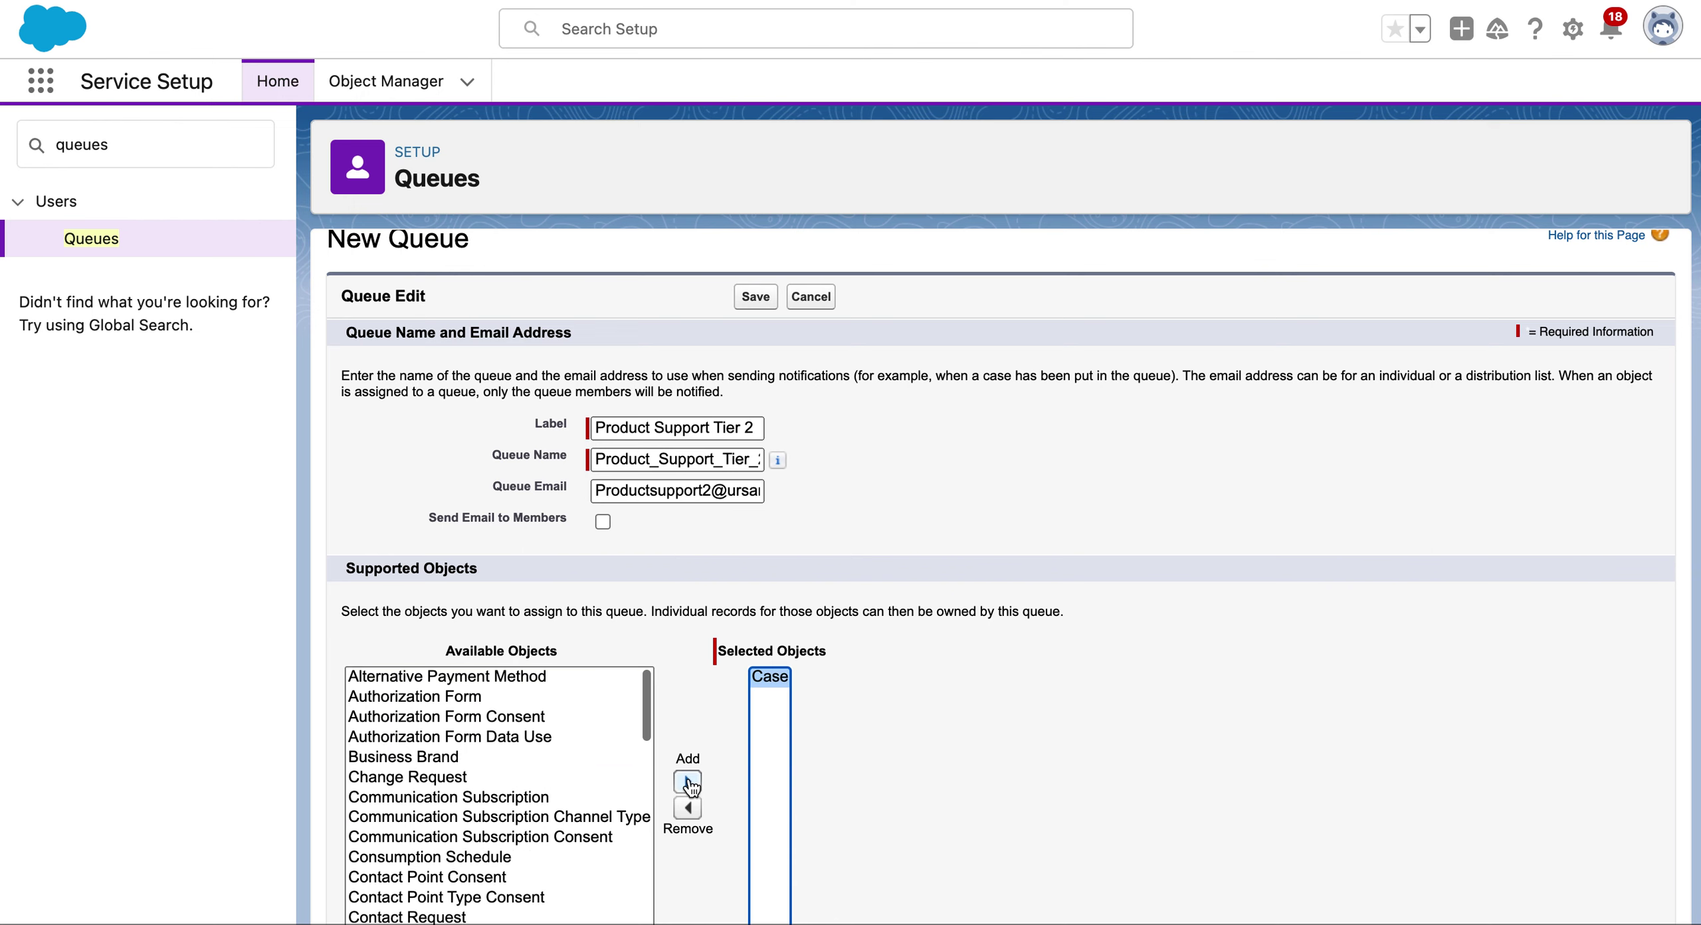
- Add the user named in the instructions to the Product Support Tier 2 queue's selected members and save the queue
{"action": "scroll", "coordinate": [691, 787], "scroll_direction": "down", "scroll_amount": 6}
{"action": "left_click", "coordinate": [474, 731]}
{"action": "scroll", "coordinate": [473, 731], "scroll_direction": "down", "scroll_amount": 1}
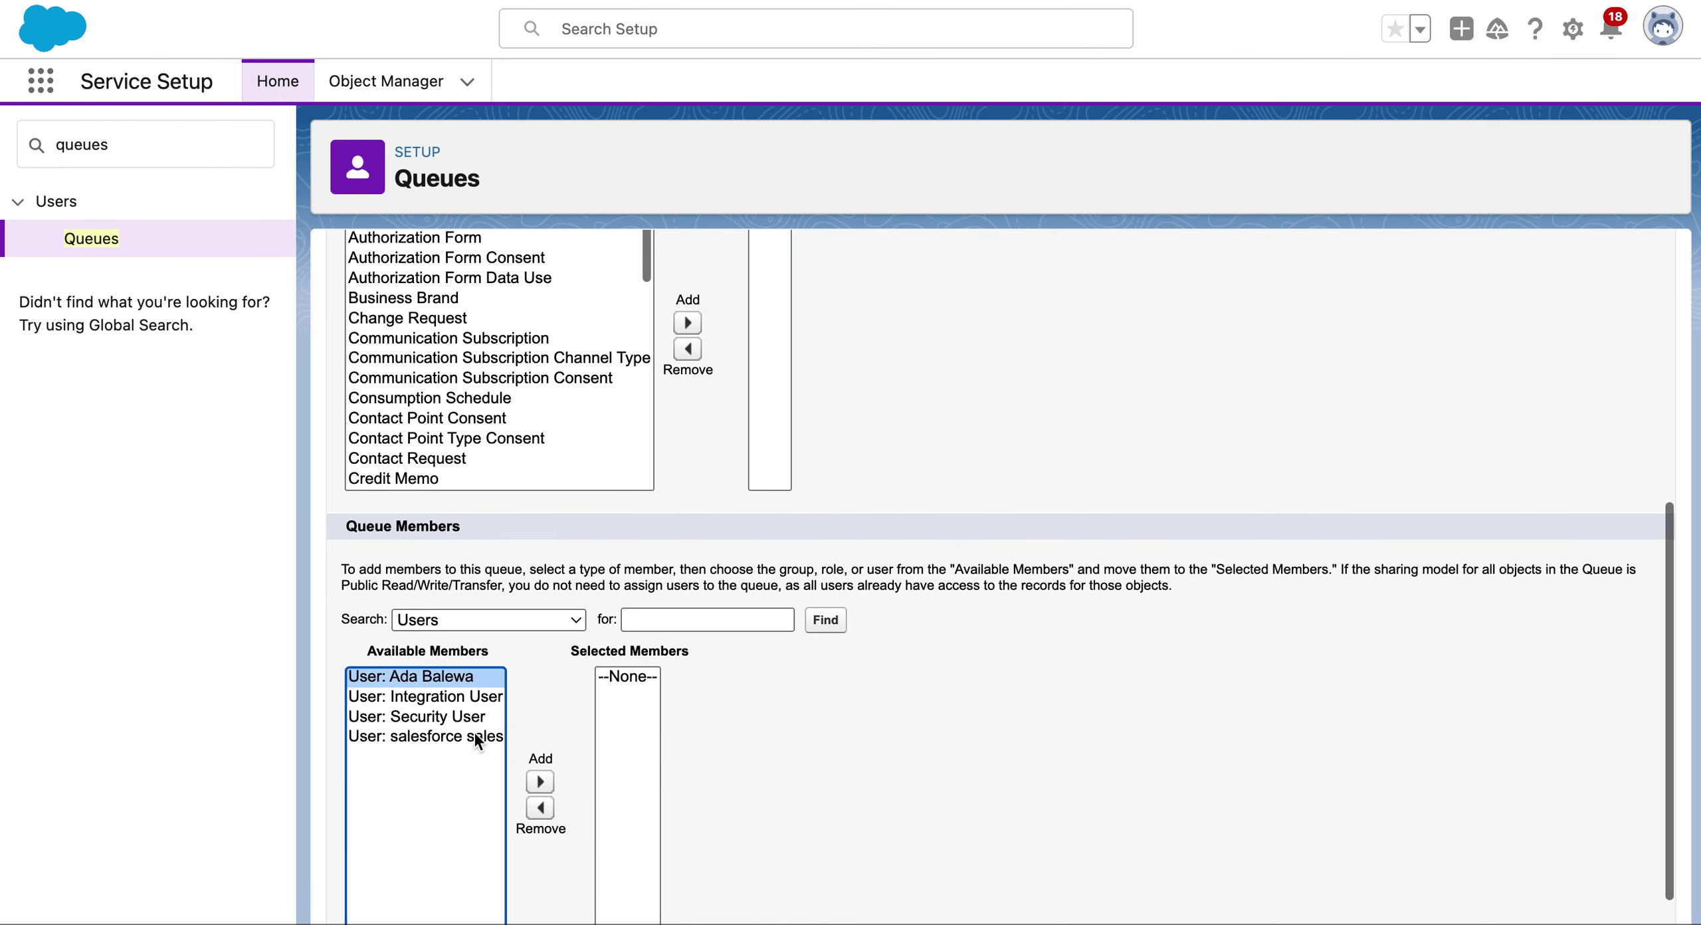
{"action": "left_click", "coordinate": [540, 781]}
{"action": "scroll", "coordinate": [540, 787], "scroll_direction": "down", "scroll_amount": 1}
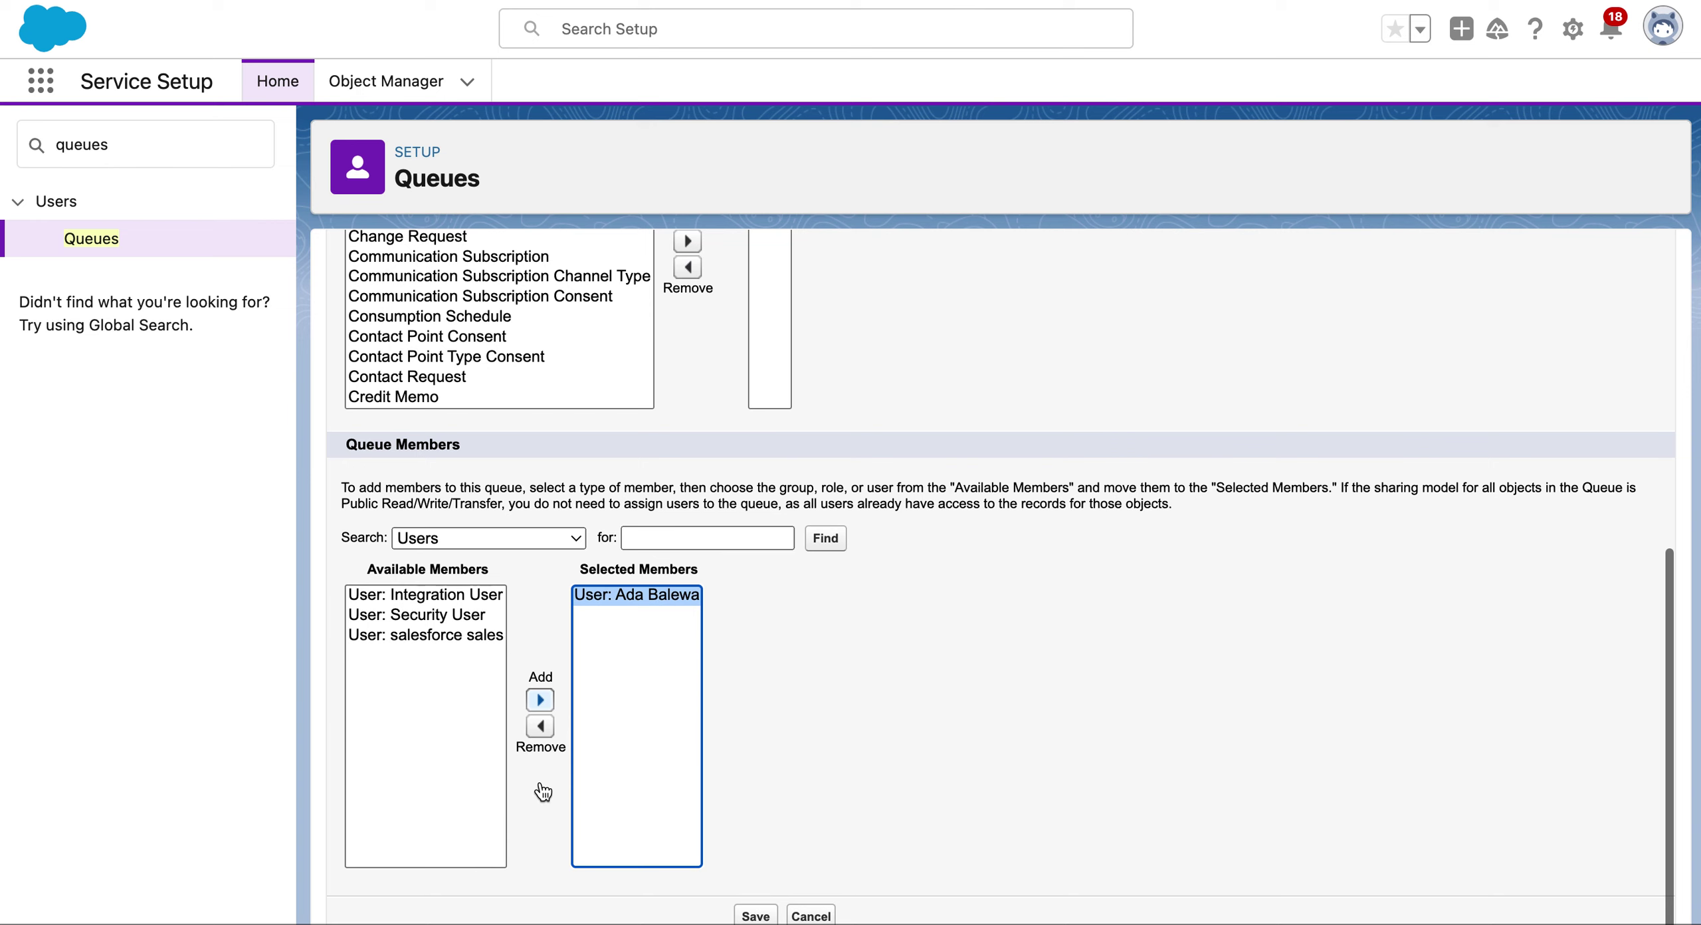
{"action": "left_click", "coordinate": [757, 915]}
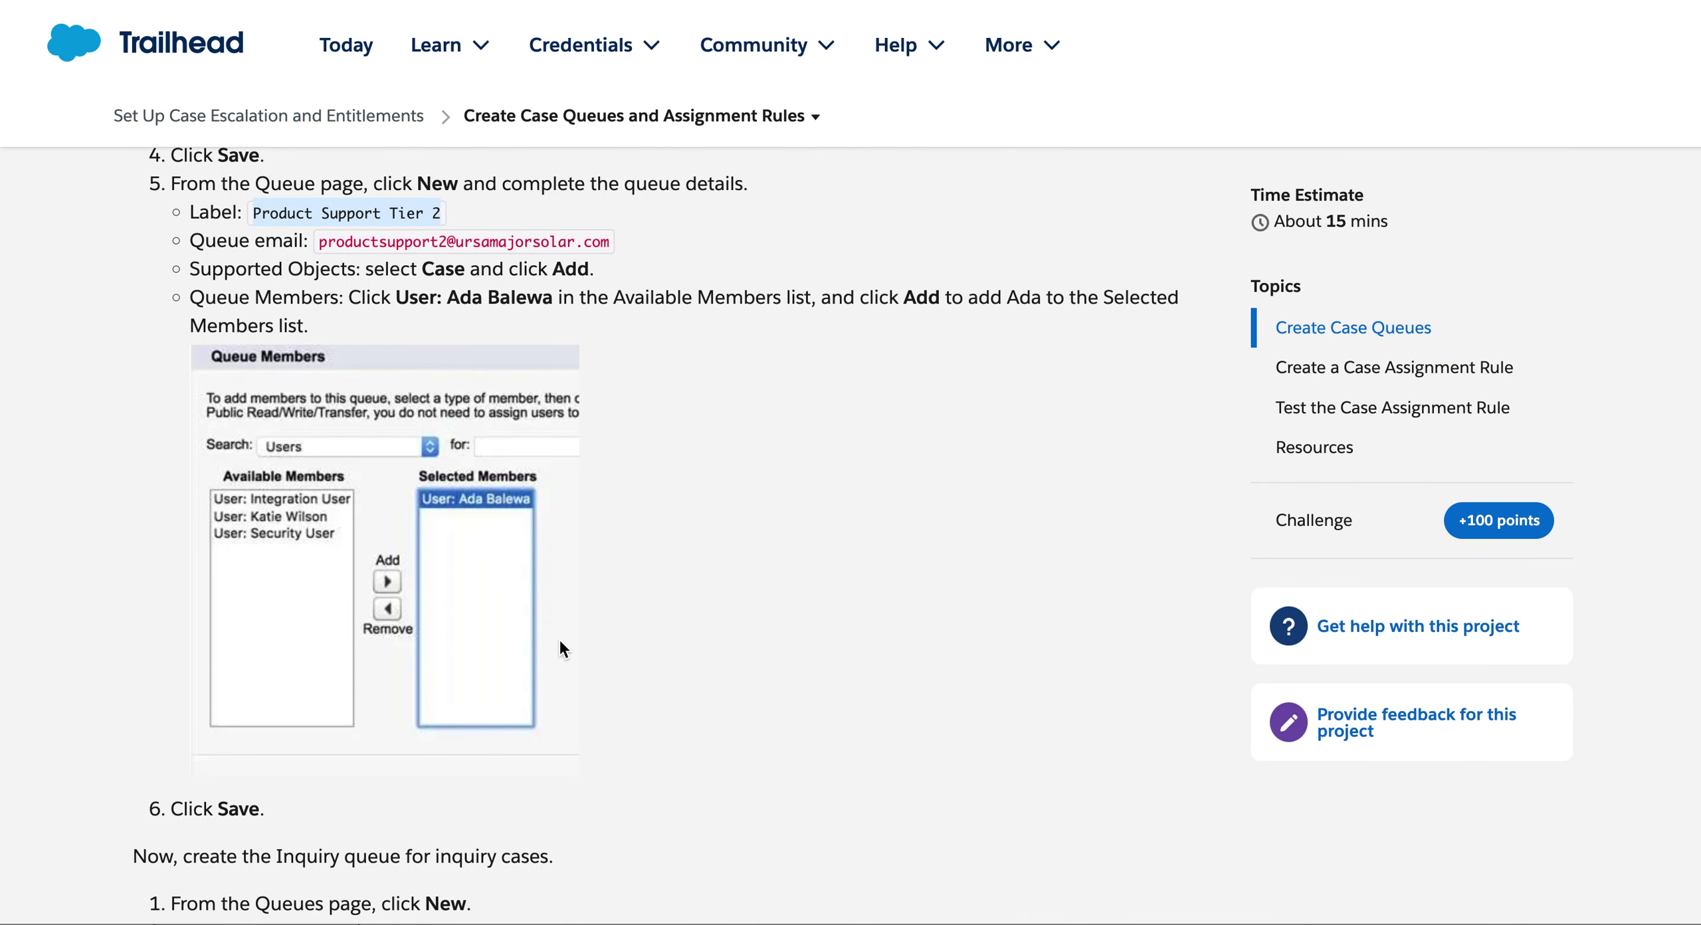
- Read the Inquiry queue instructions in Trailhead and start a new queue in Service Setup
{"action": "scroll", "coordinate": [560, 642], "scroll_direction": "down", "scroll_amount": 10}
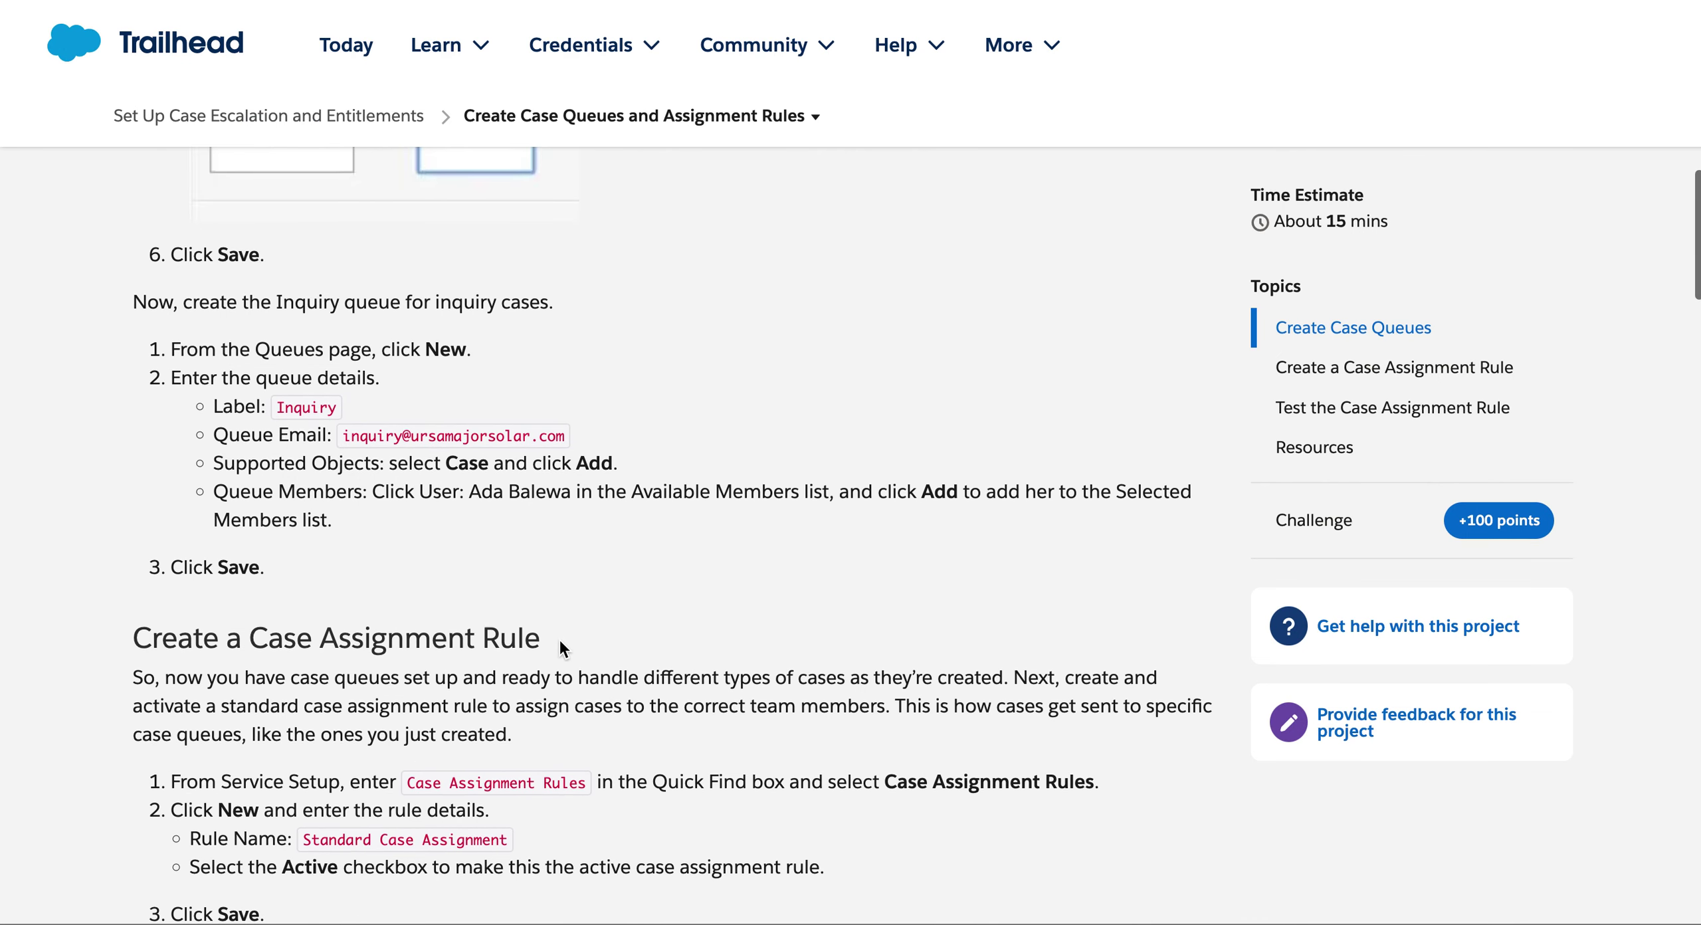
{"action": "scroll", "coordinate": [558, 637], "scroll_direction": "up", "scroll_amount": 1}
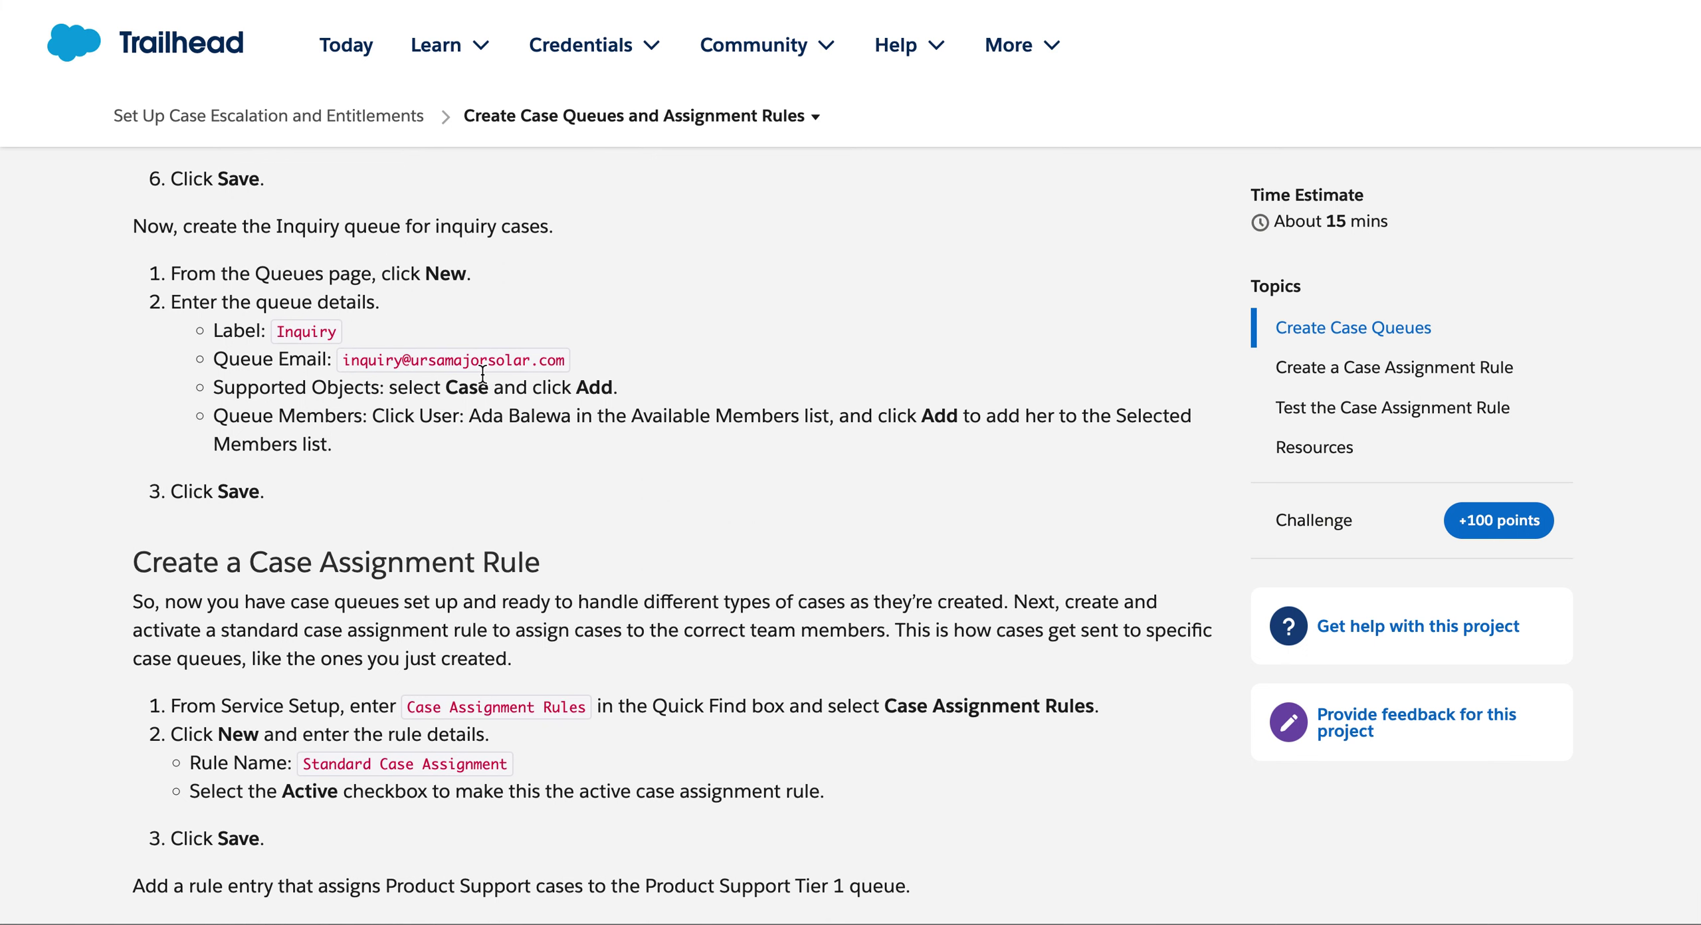
{"action": "key", "text": "ctrl+Tab"}
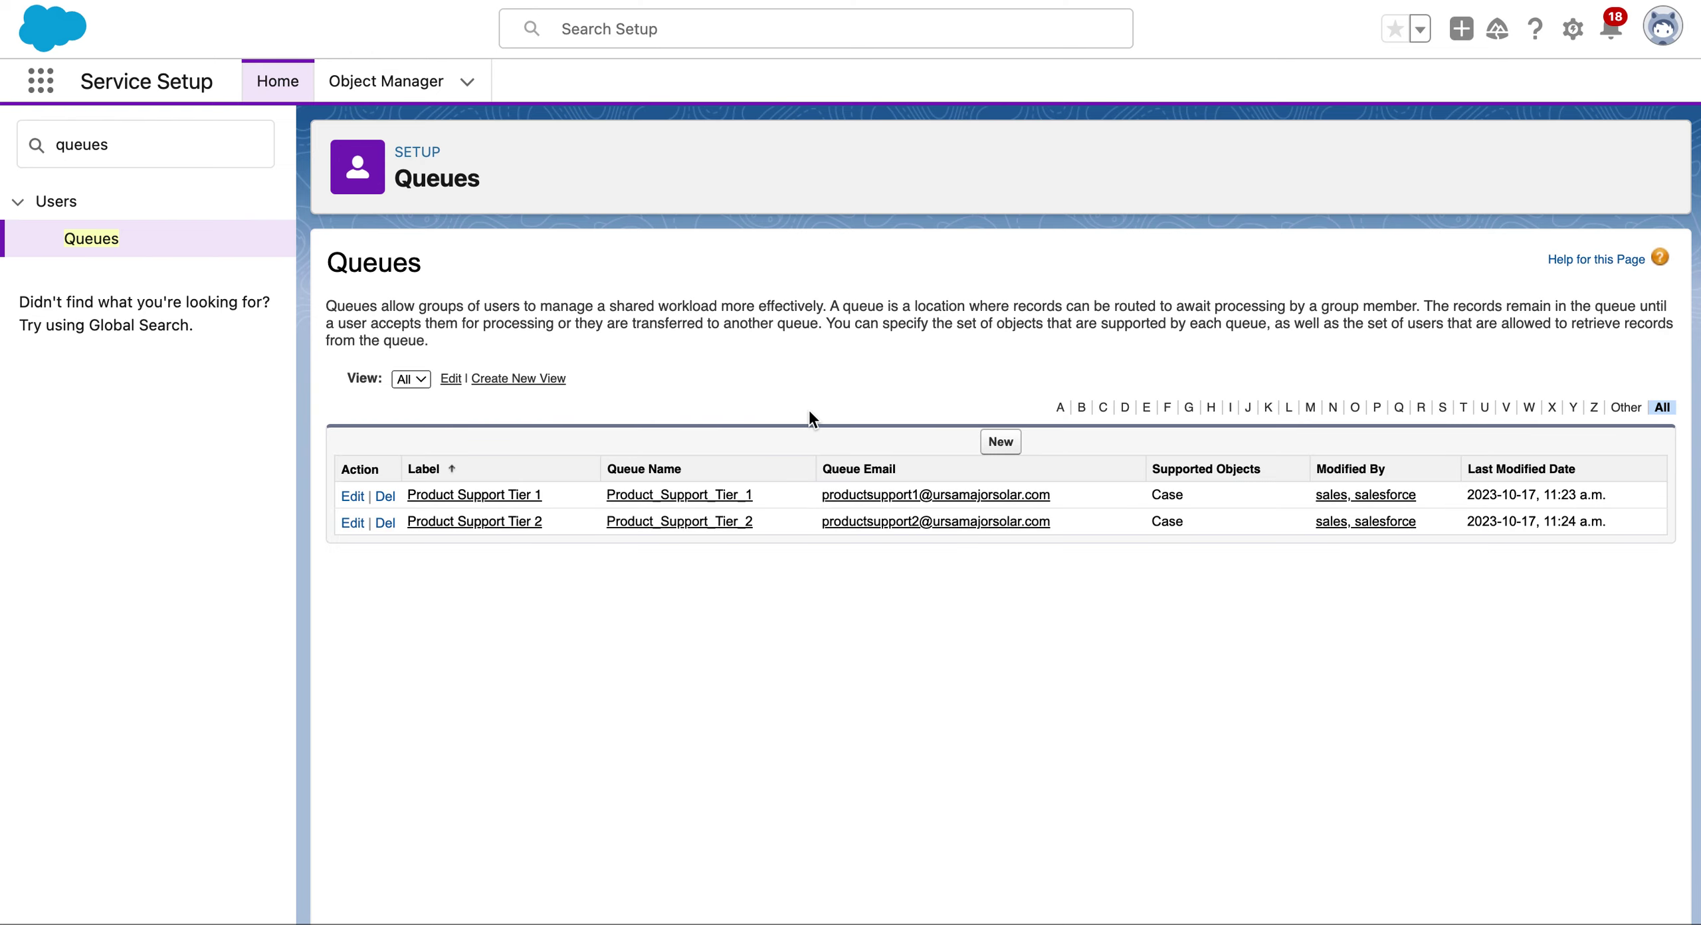
{"action": "left_click", "coordinate": [1001, 441]}
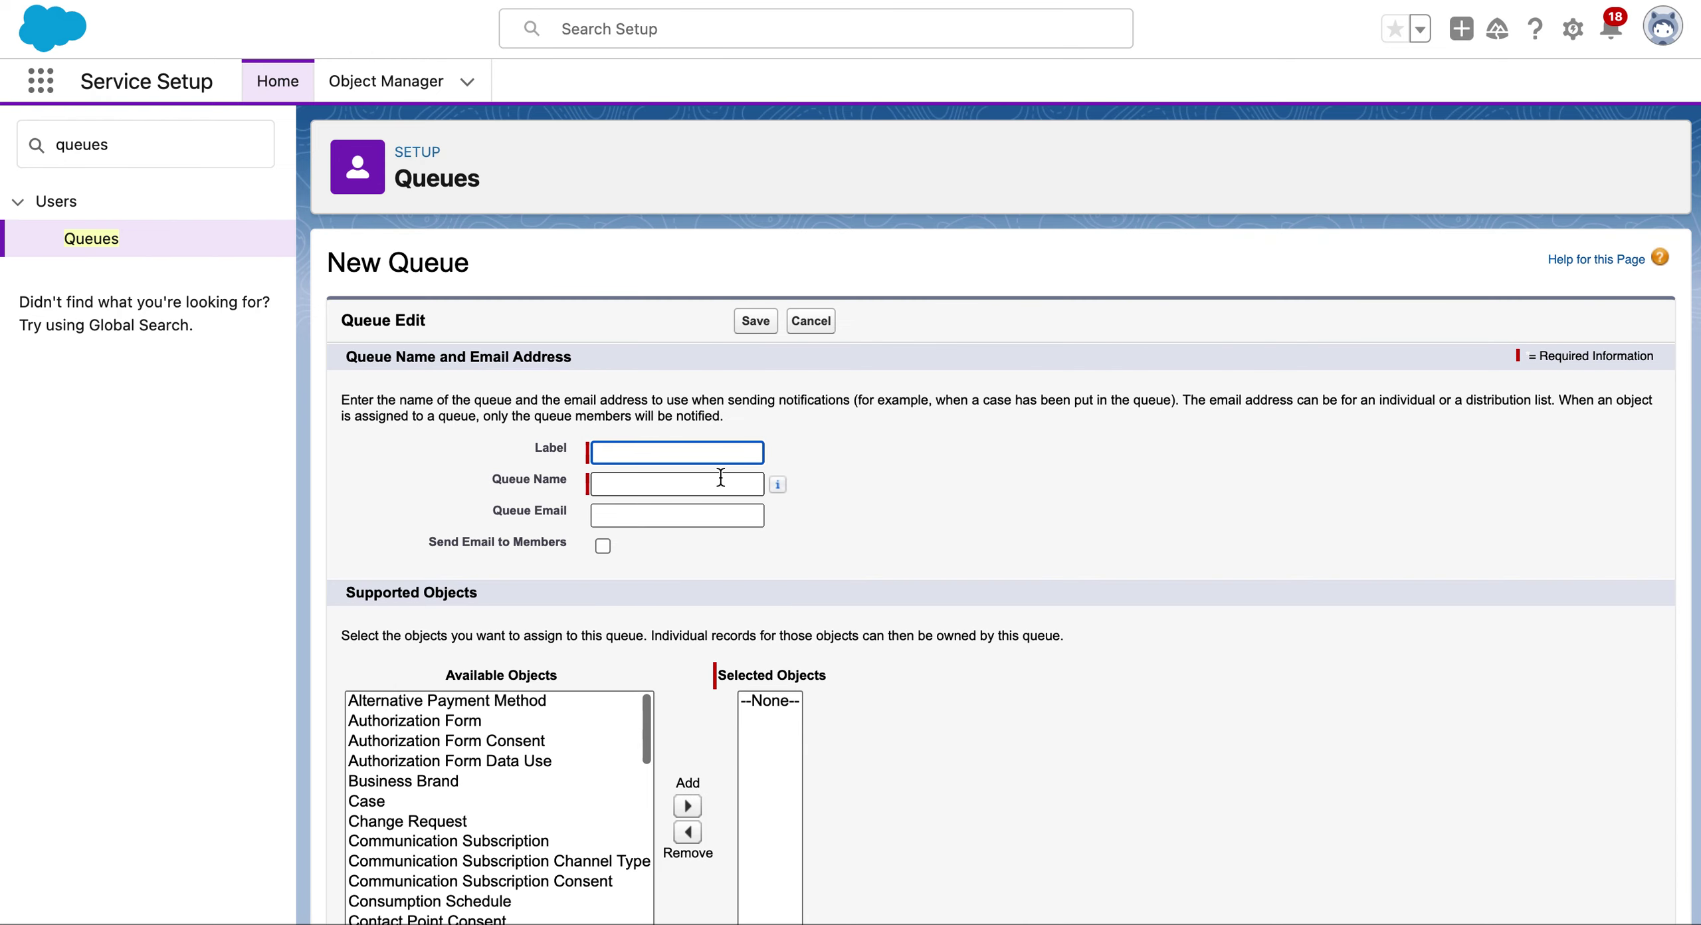
- Copy the label Inquiry from the Trailhead instructions and paste it as the new queue's label, letting the queue name fill in
{"action": "key", "text": "ctrl+Tab"}
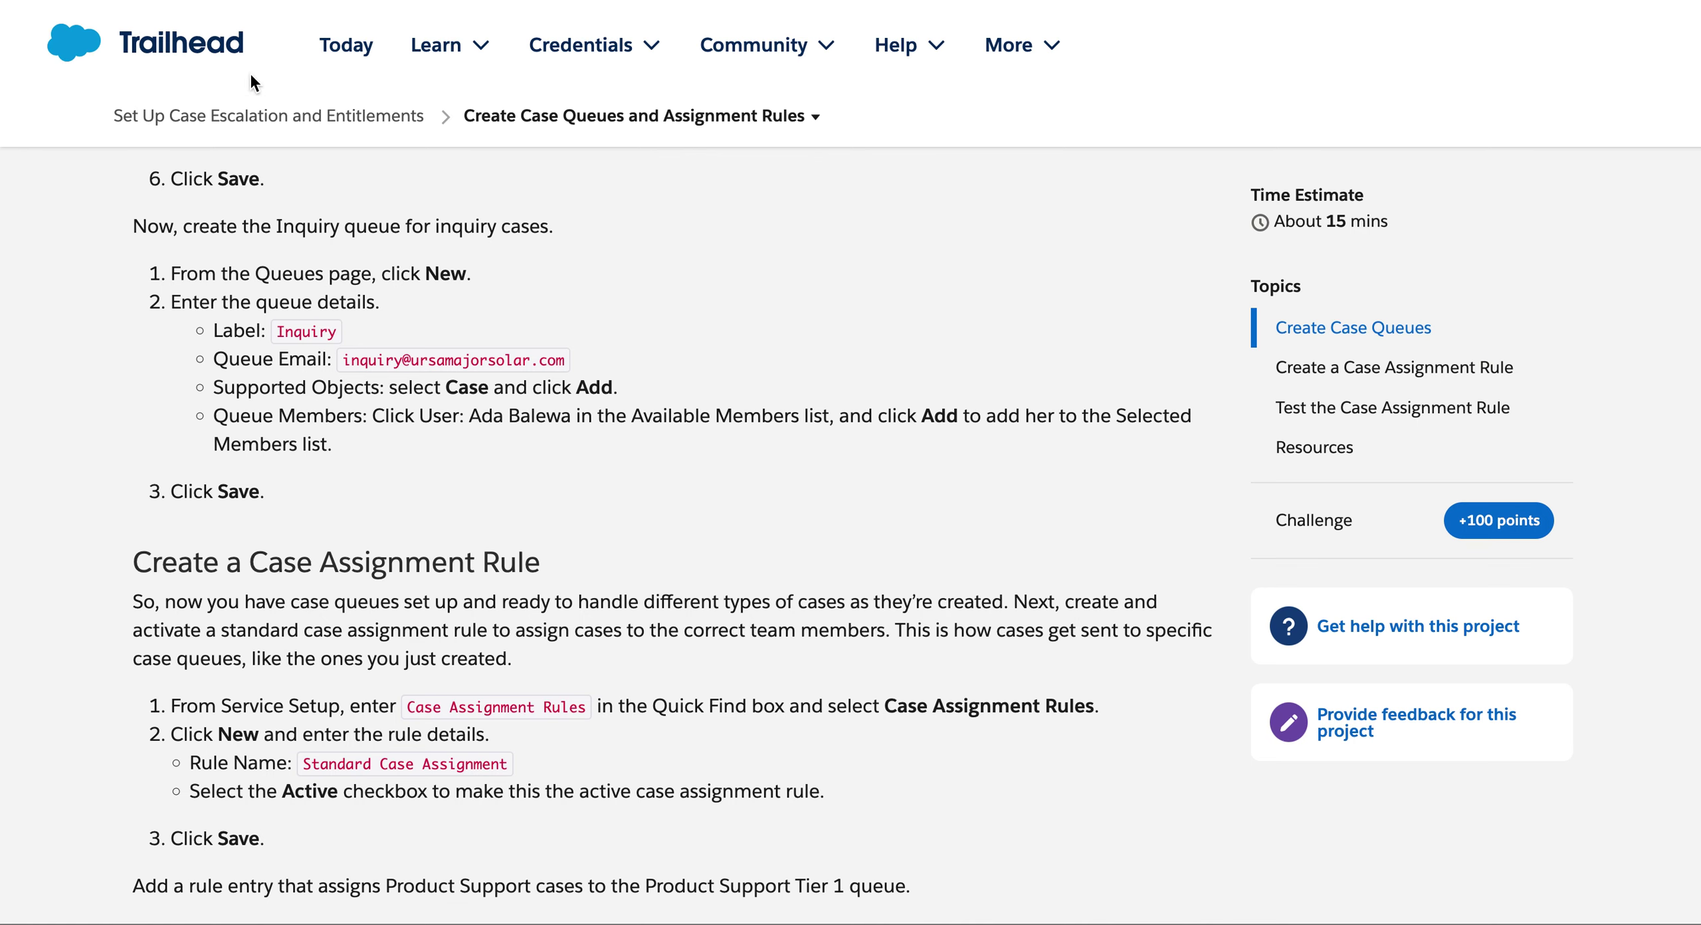
{"action": "left_click_drag", "start_coordinate": [273, 331], "coordinate": [345, 335]}
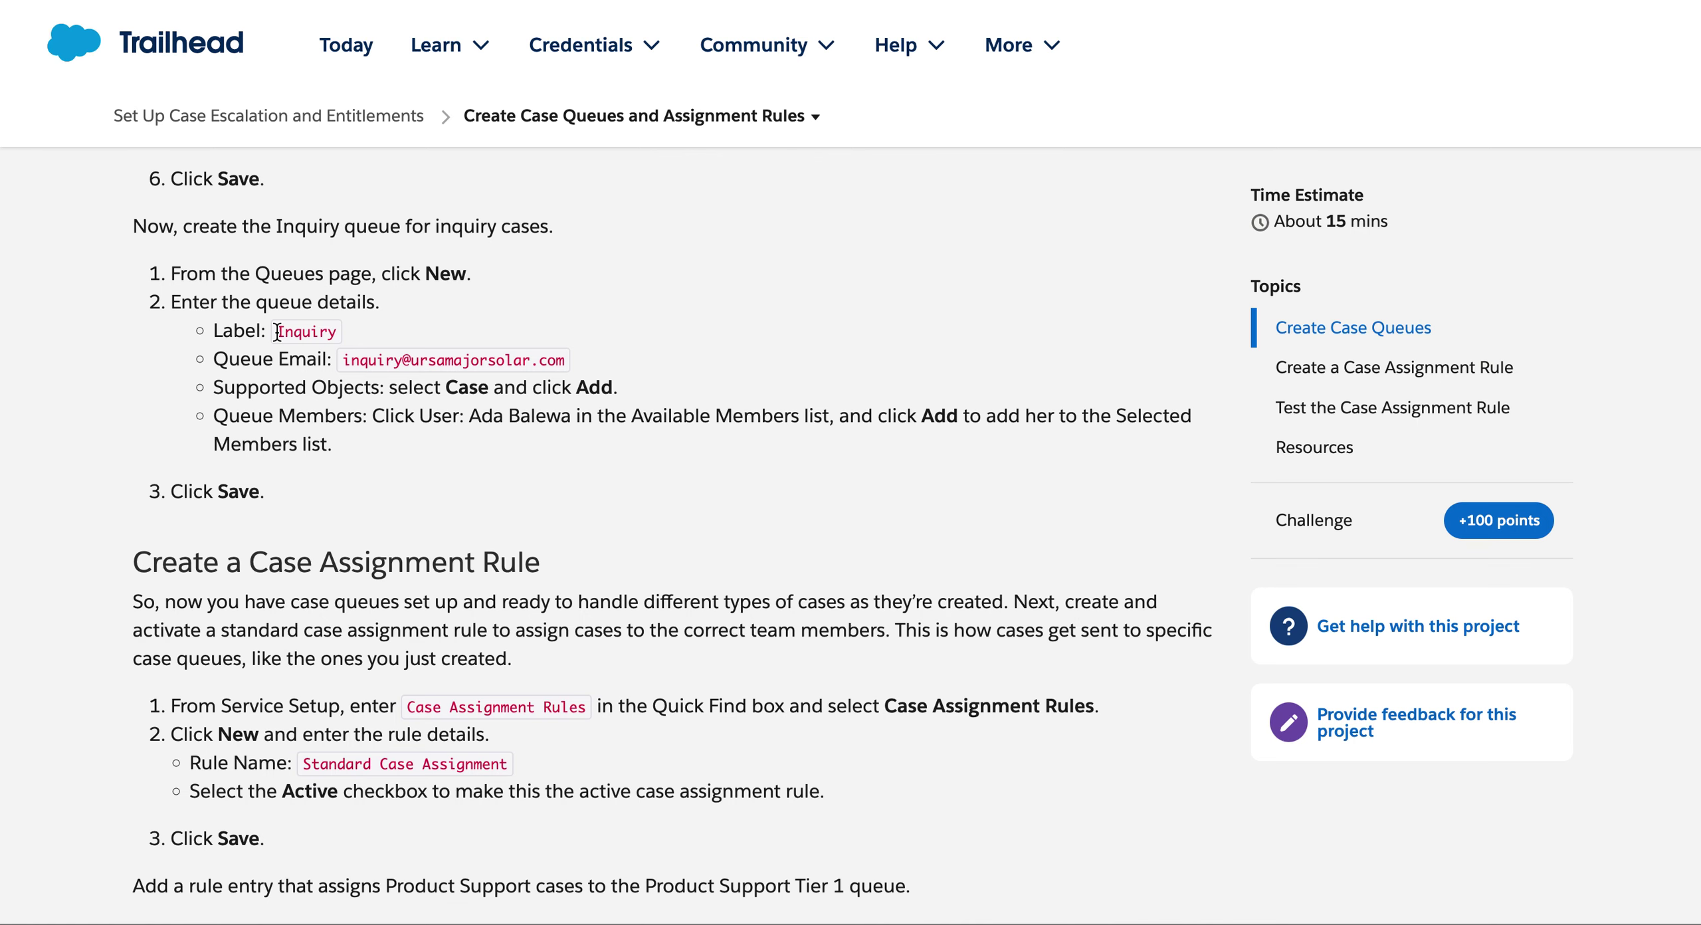
{"action": "right_click", "coordinate": [326, 330]}
{"action": "left_click", "coordinate": [372, 385]}
{"action": "key", "text": "ctrl+Tab"}
{"action": "right_click", "coordinate": [649, 452]}
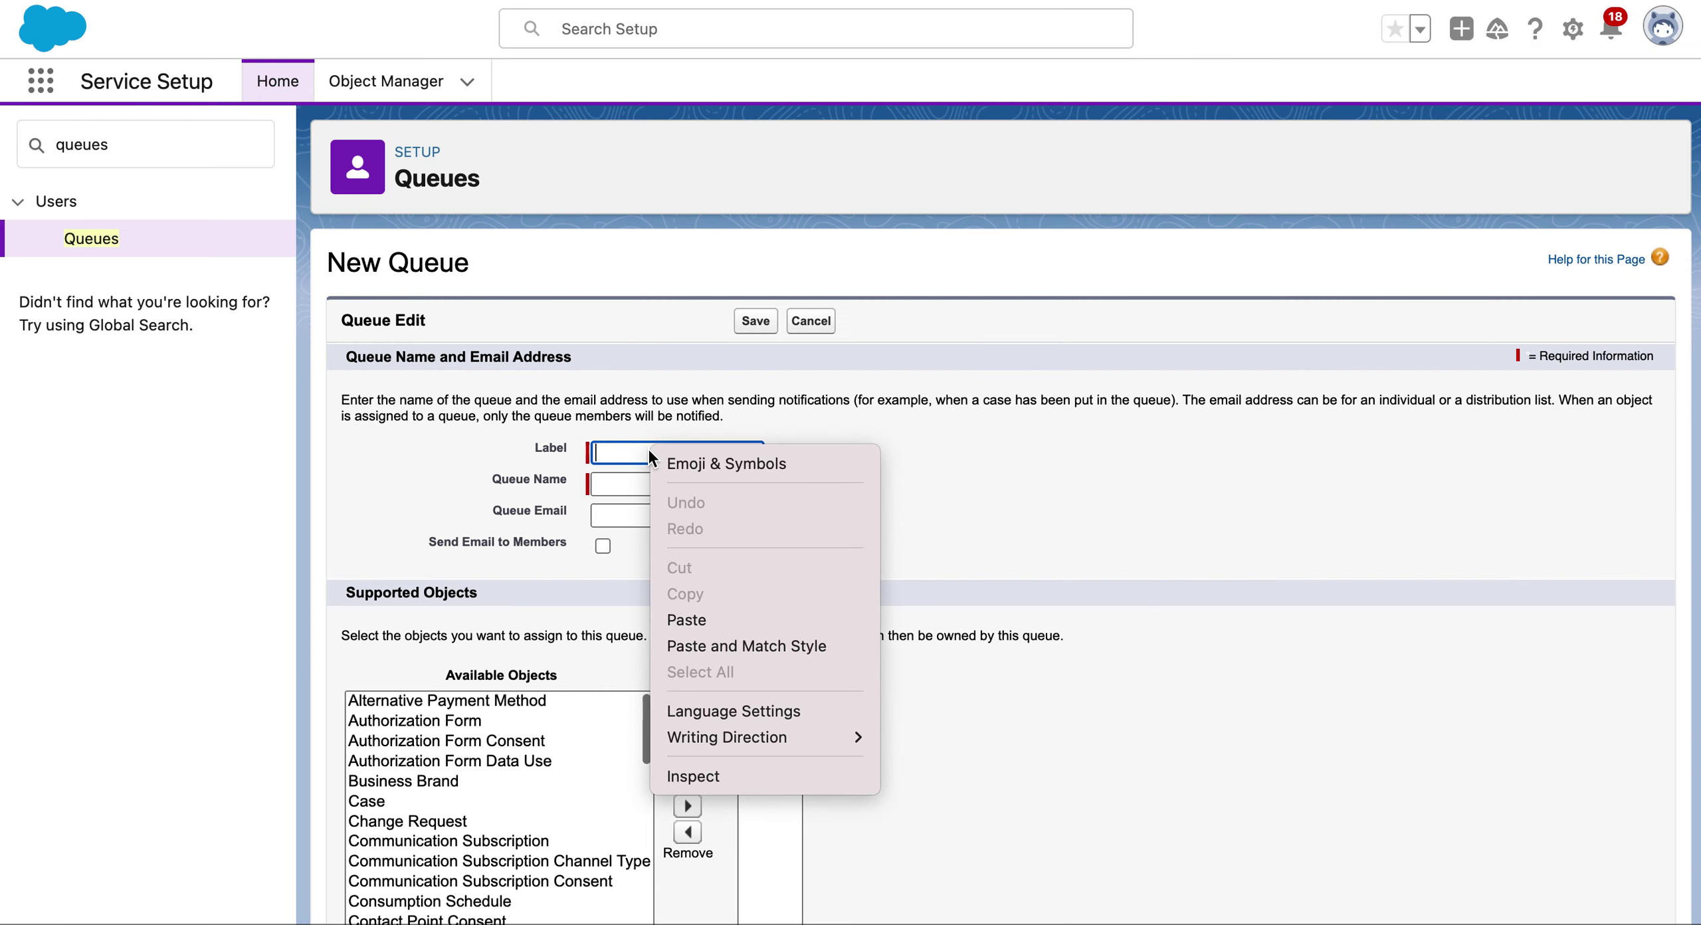
{"action": "left_click", "coordinate": [715, 609]}
{"action": "left_click", "coordinate": [664, 483]}
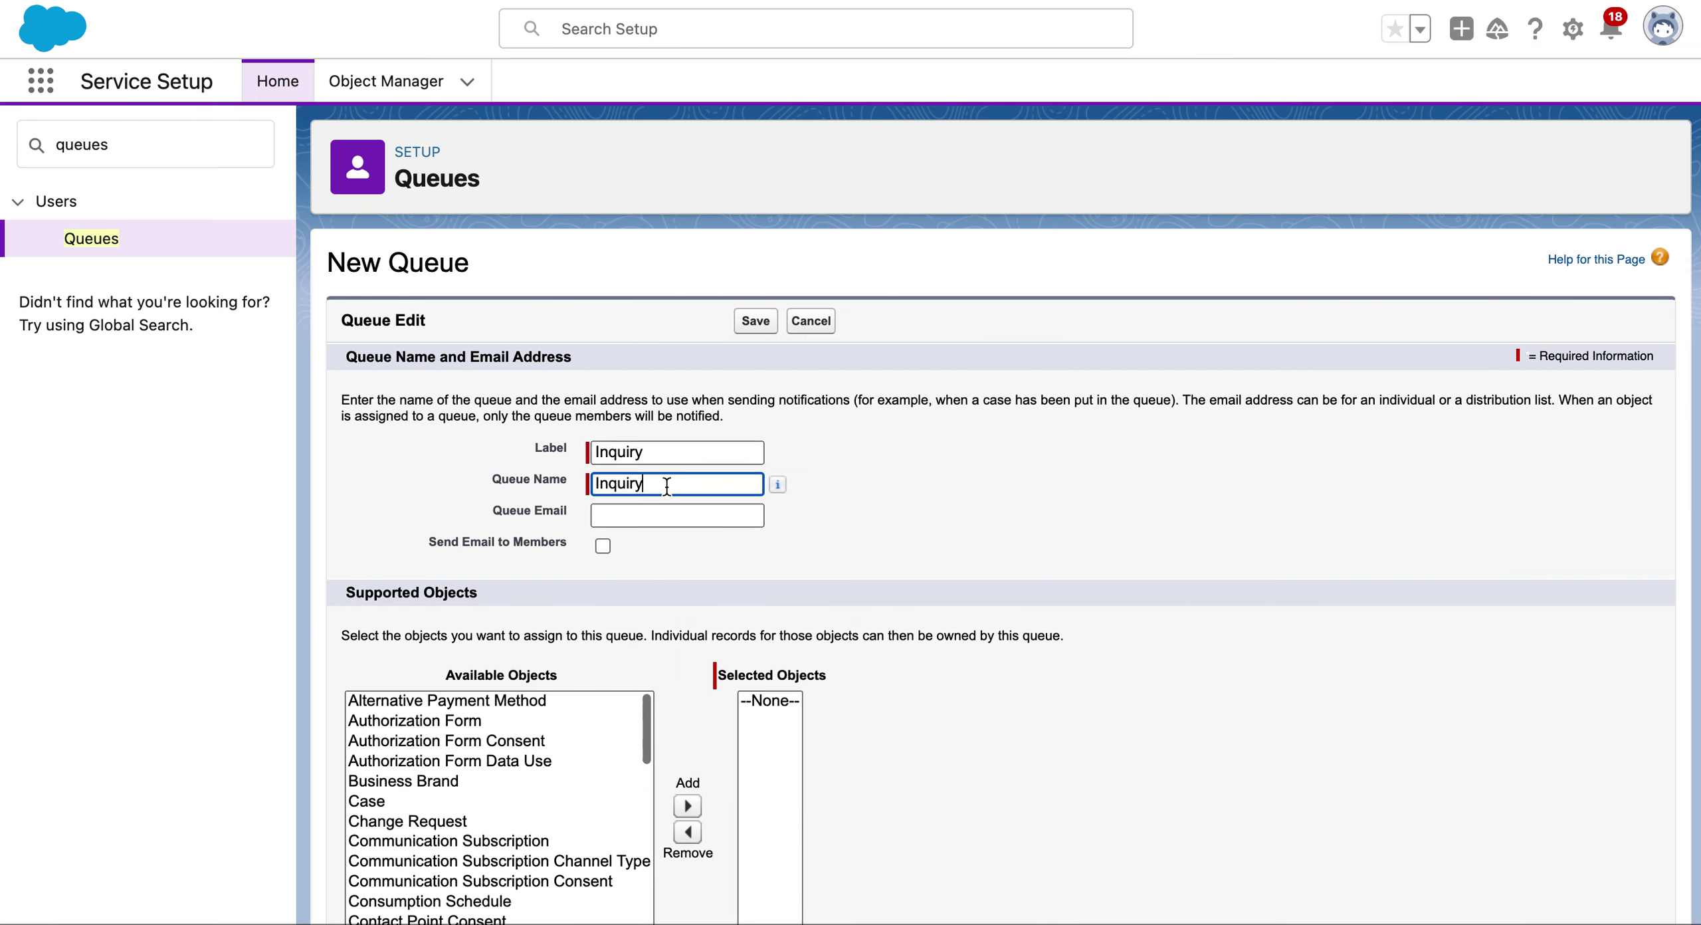
- Copy the inquiry email address from the Trailhead instructions and paste it as the Inquiry queue's email
{"action": "key", "text": "ctrl+Tab"}
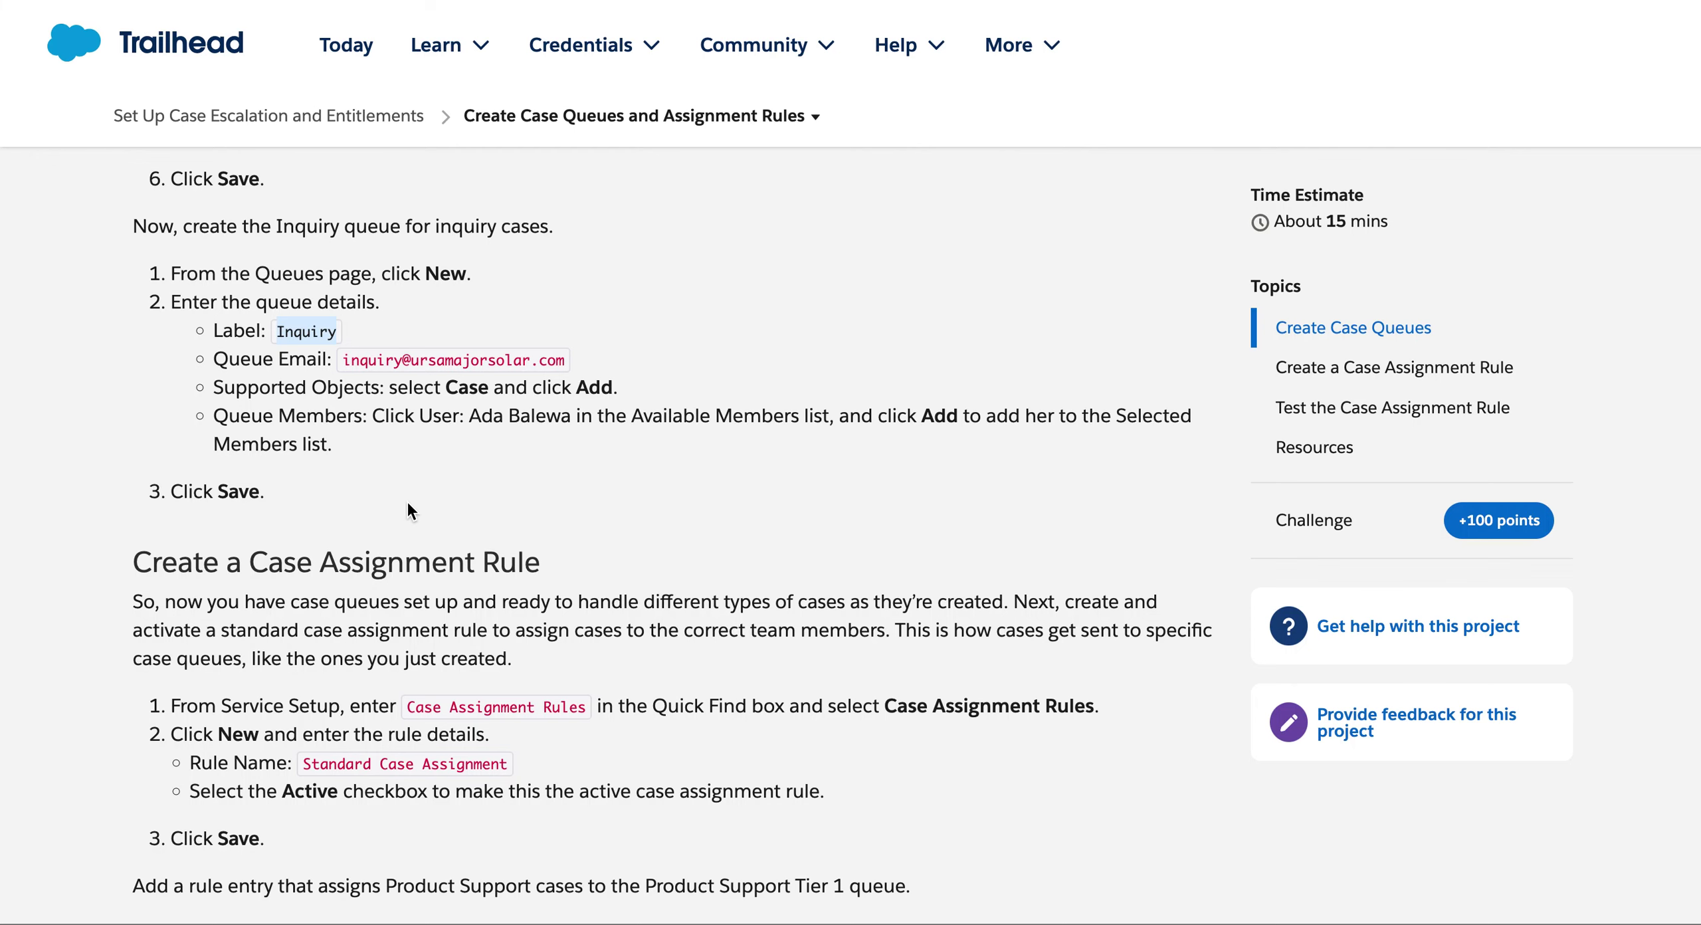
{"action": "left_click", "coordinate": [552, 357]}
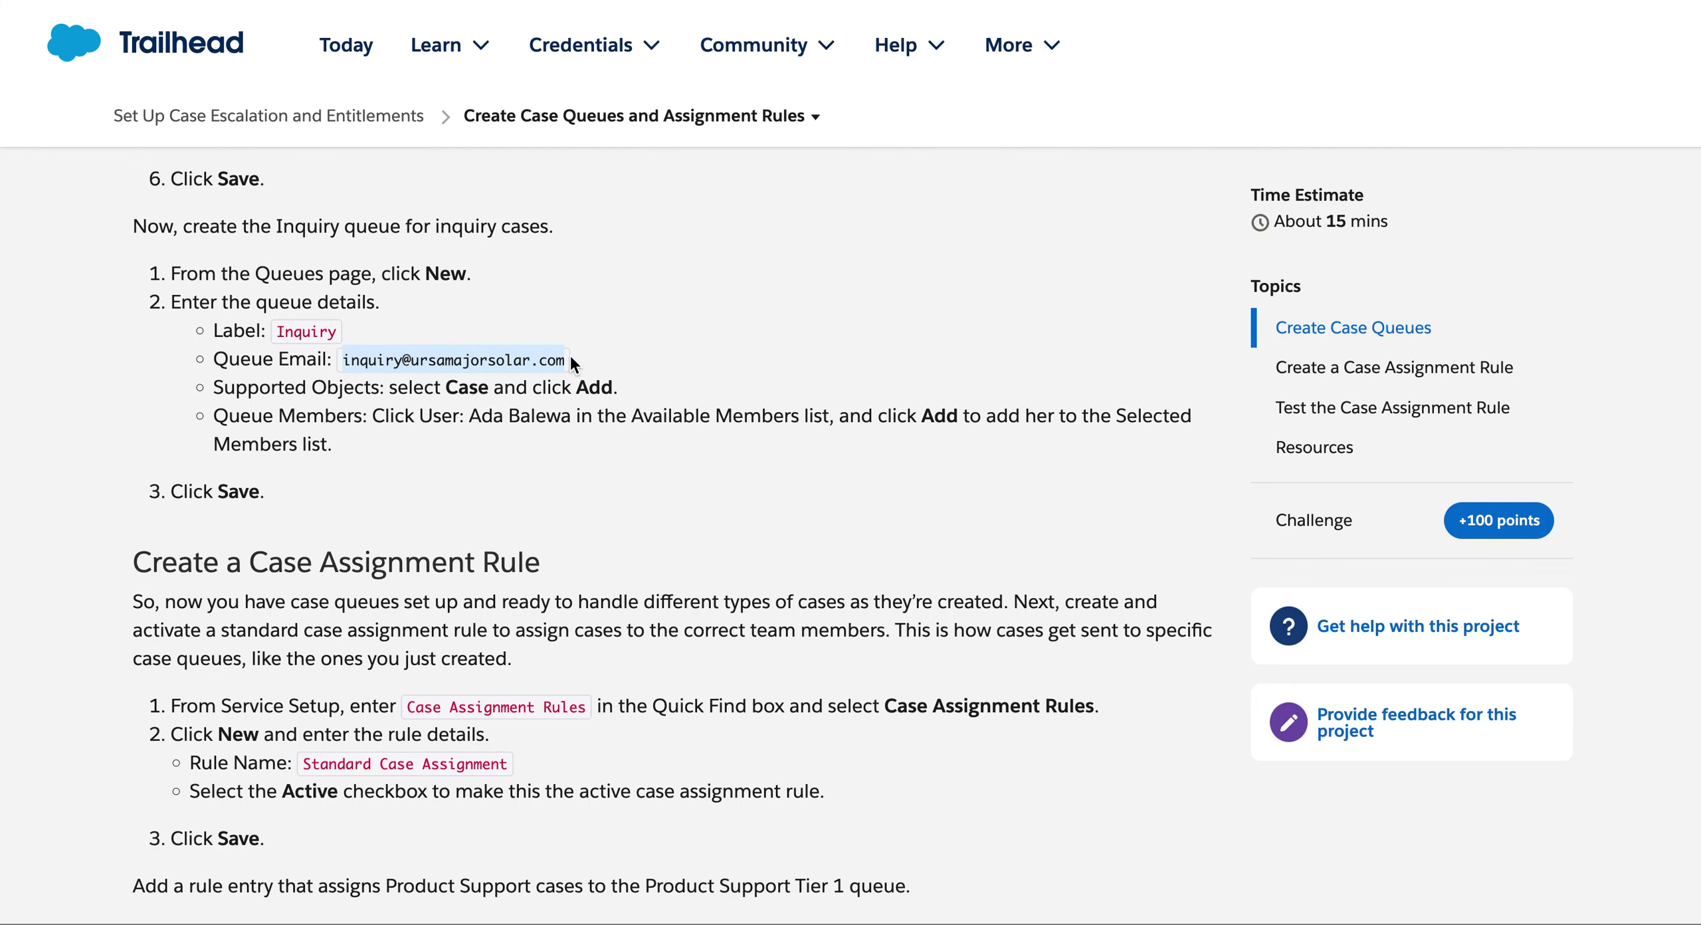
{"action": "right_click", "coordinate": [551, 357]}
{"action": "left_click", "coordinate": [581, 389]}
{"action": "key", "text": "ctrl+Tab"}
{"action": "left_click", "coordinate": [635, 516]}
{"action": "right_click", "coordinate": [635, 517]}
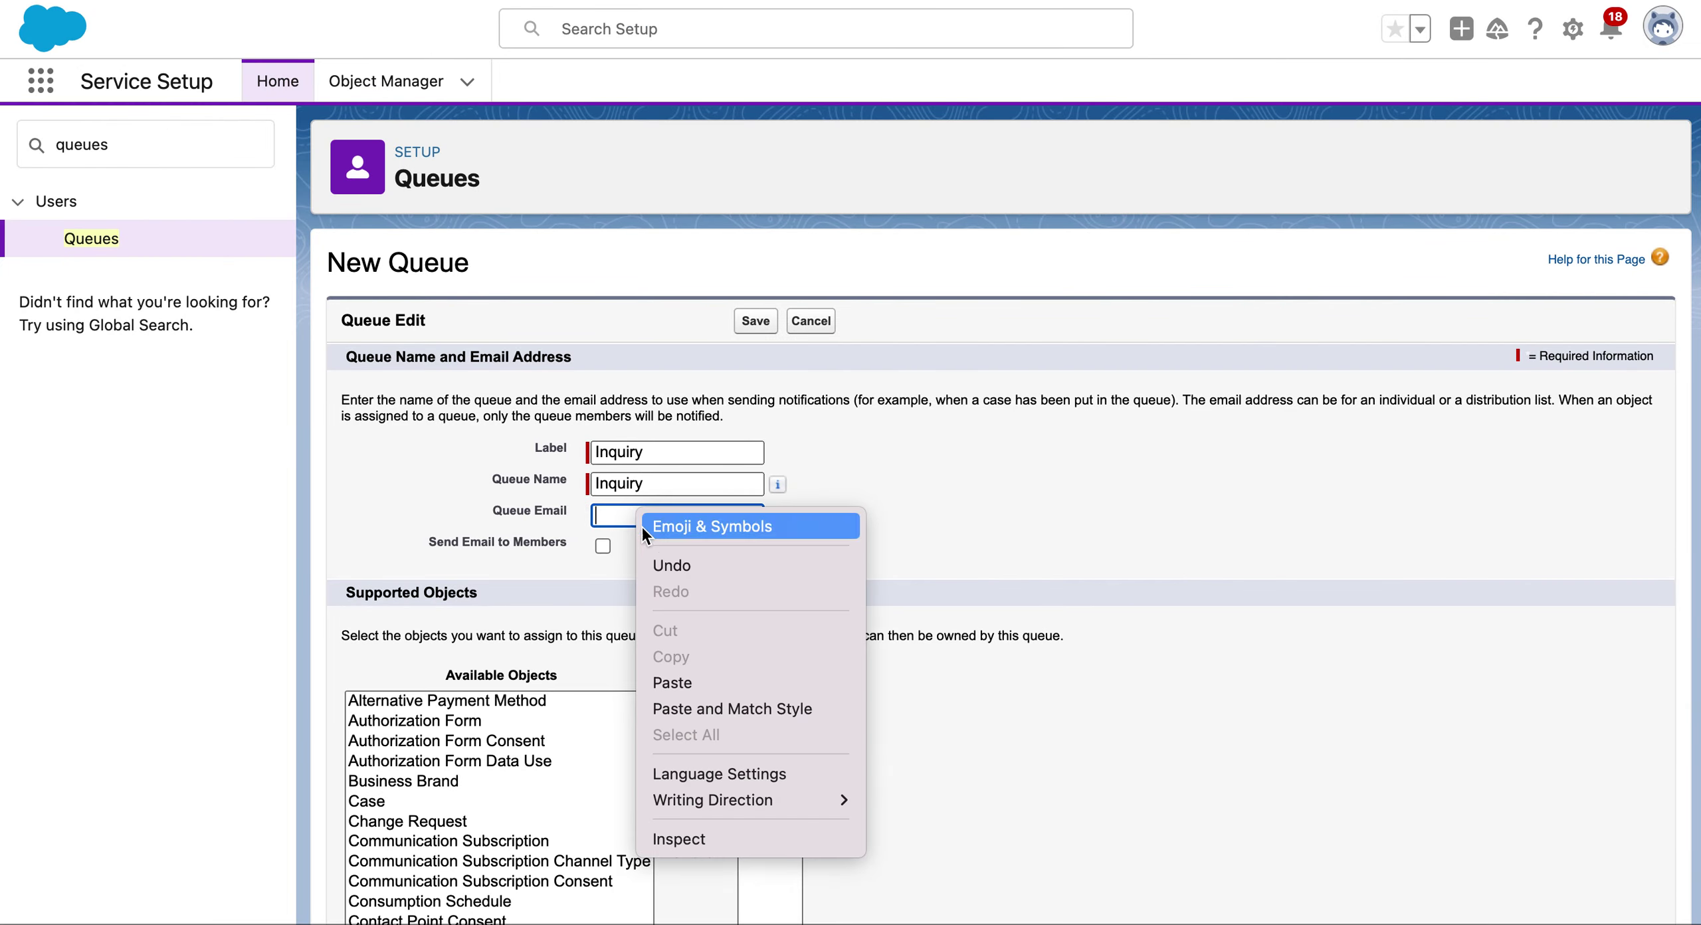
{"action": "left_click", "coordinate": [710, 684]}
- Review the remaining Inquiry queue instructions in Trailhead and add Case to the queue's supported objects
{"action": "key", "text": "ctrl+shift+Tab"}
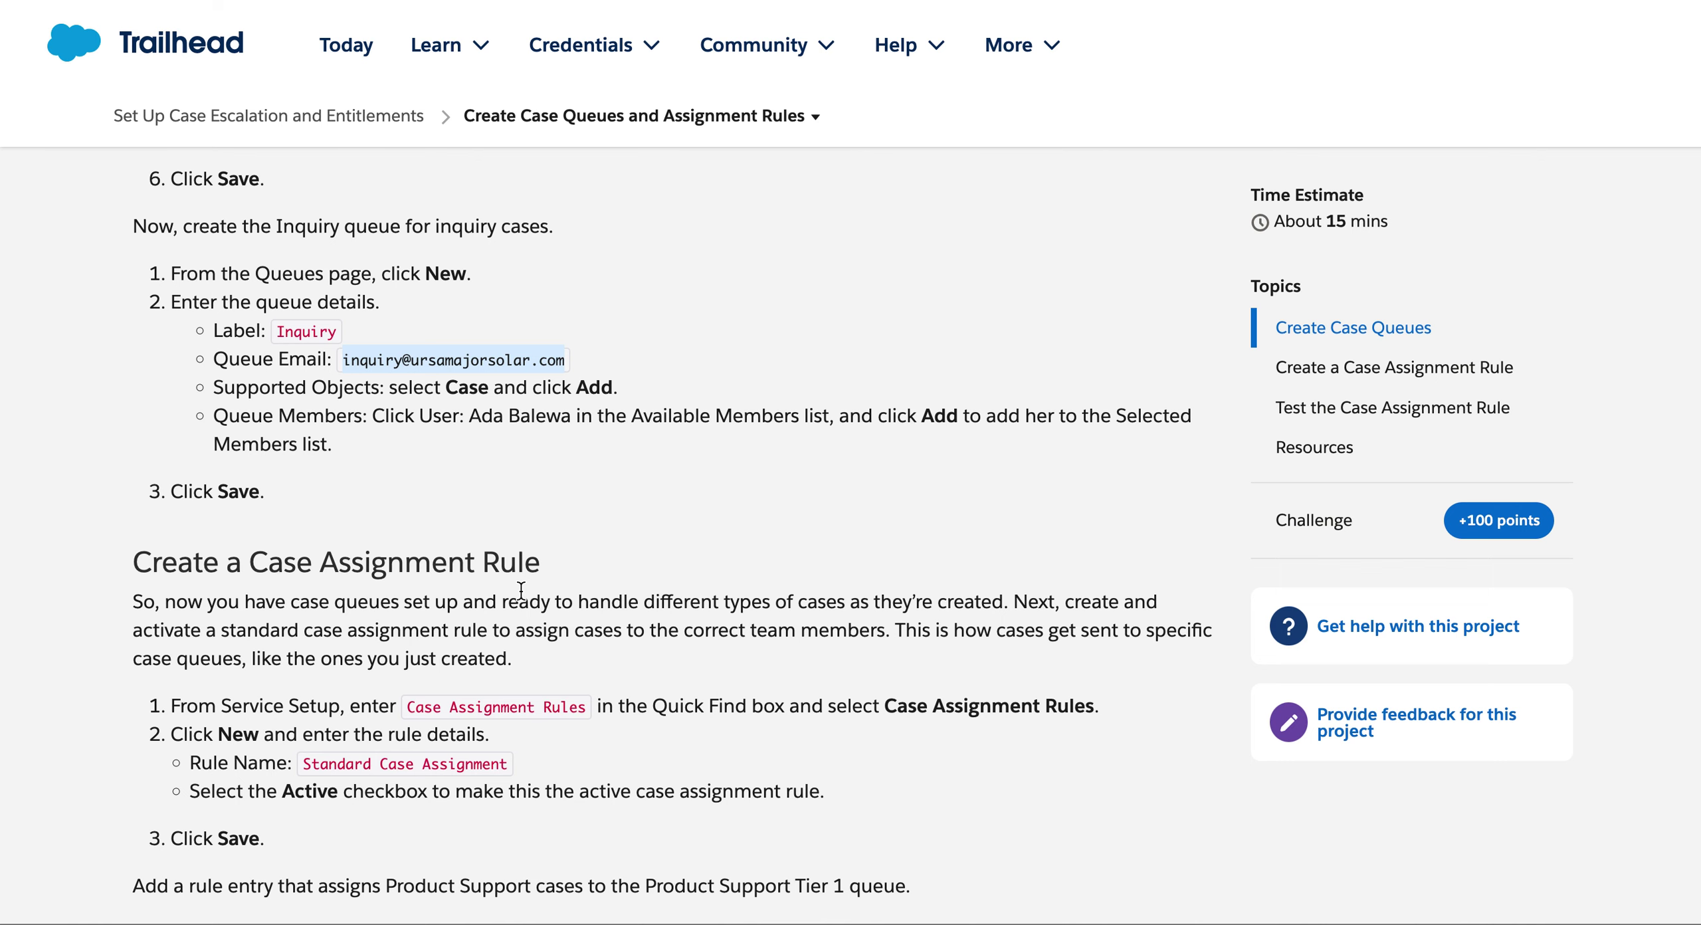
{"action": "scroll", "coordinate": [521, 590], "scroll_direction": "down", "scroll_amount": 3}
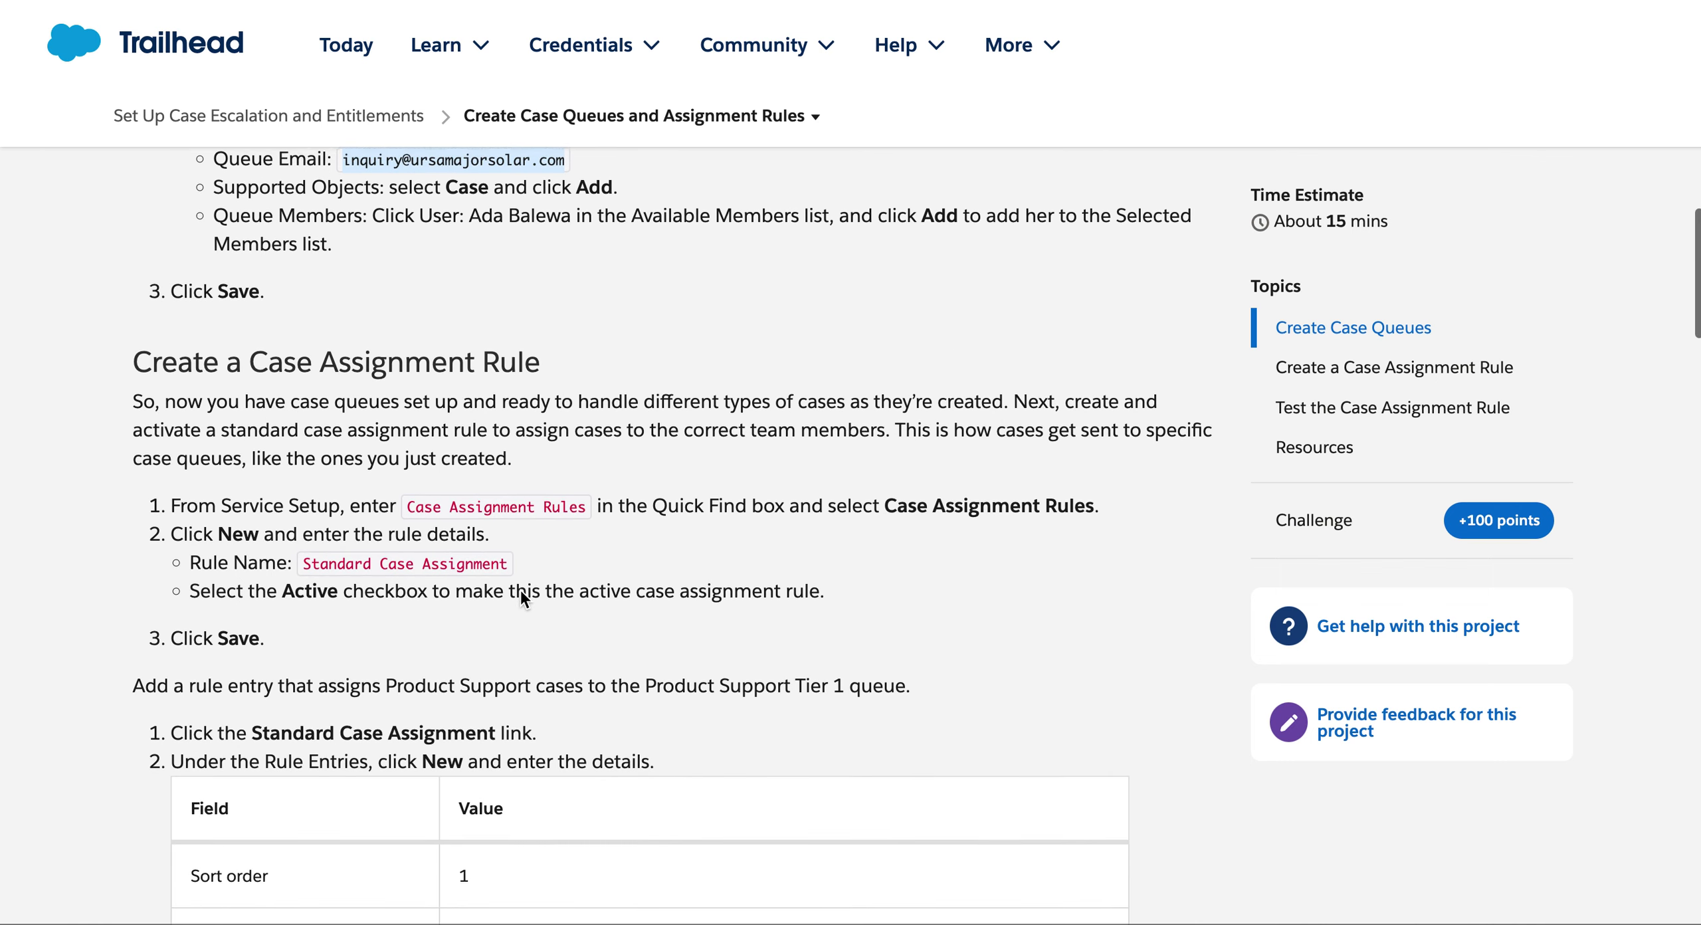
{"action": "scroll", "coordinate": [520, 587], "scroll_direction": "up", "scroll_amount": 2}
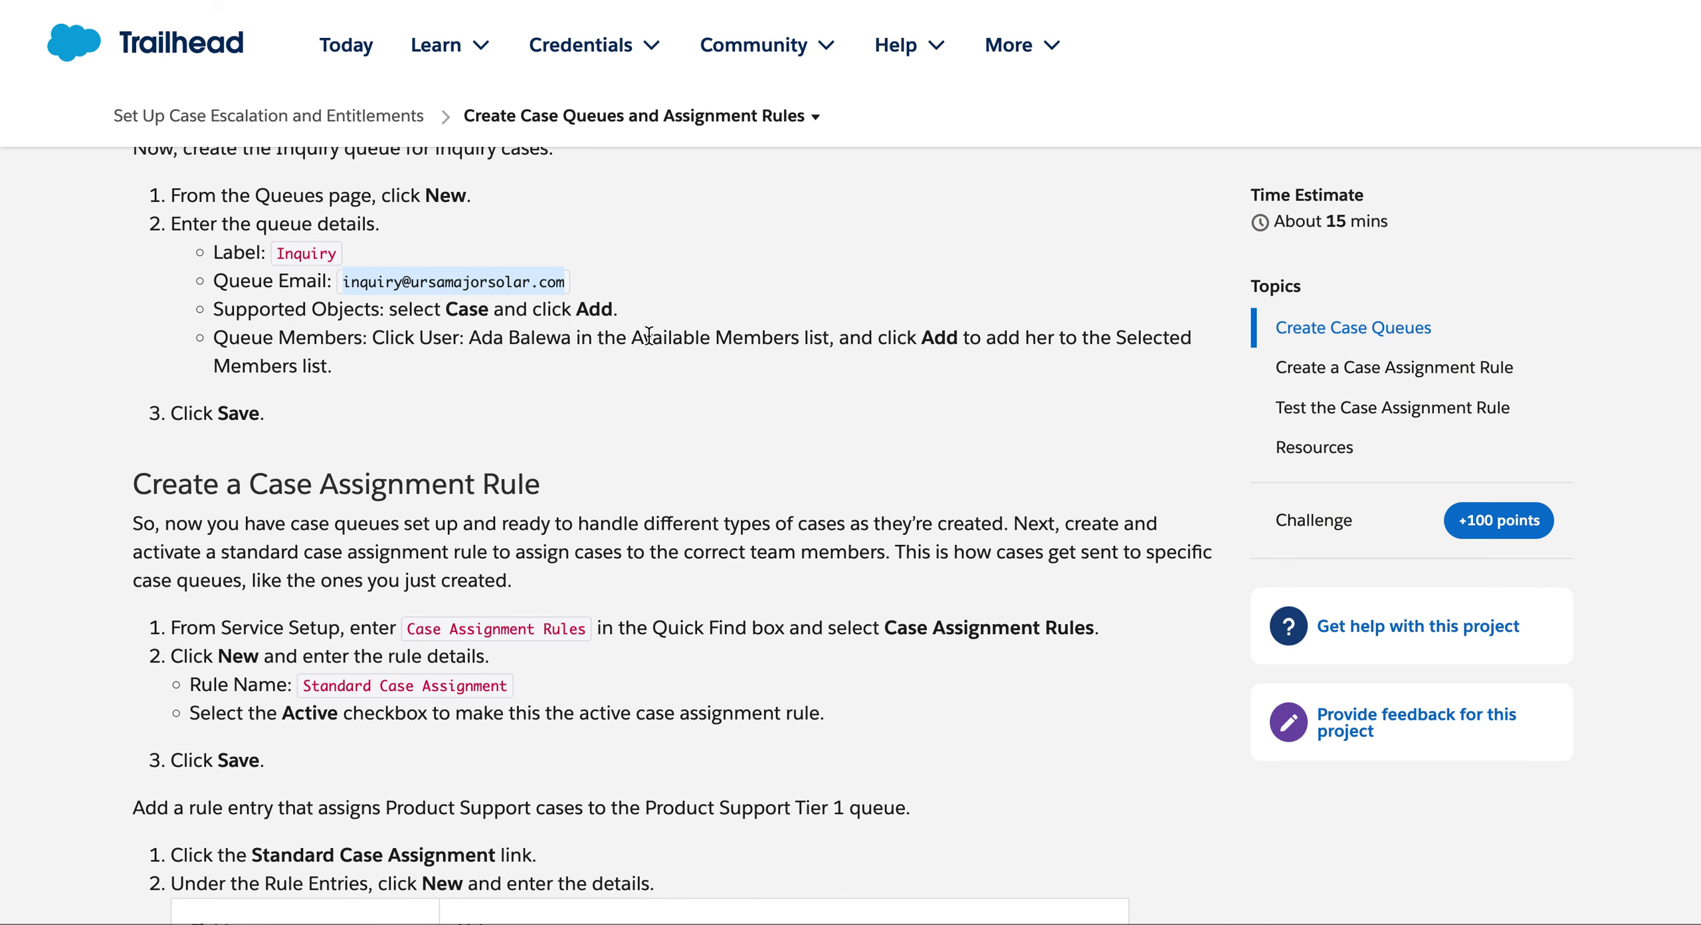
{"action": "scroll", "coordinate": [433, 369], "scroll_direction": "up", "scroll_amount": 5}
{"action": "scroll", "coordinate": [434, 369], "scroll_direction": "up", "scroll_amount": 7}
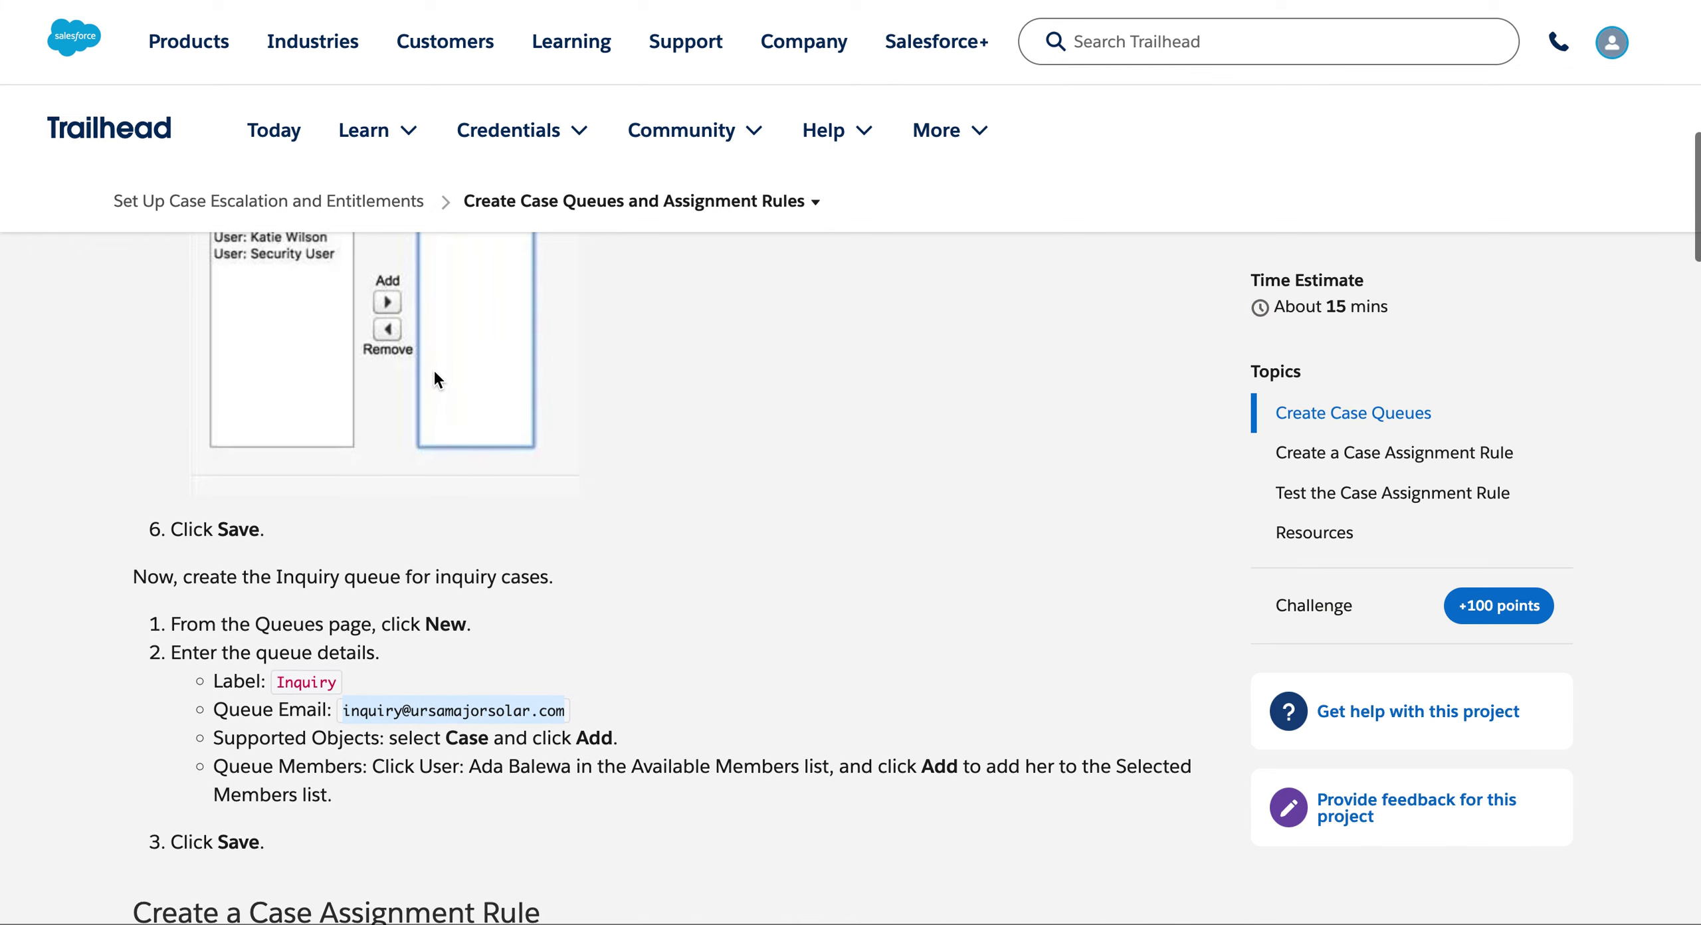
{"action": "scroll", "coordinate": [433, 370], "scroll_direction": "down", "scroll_amount": 12}
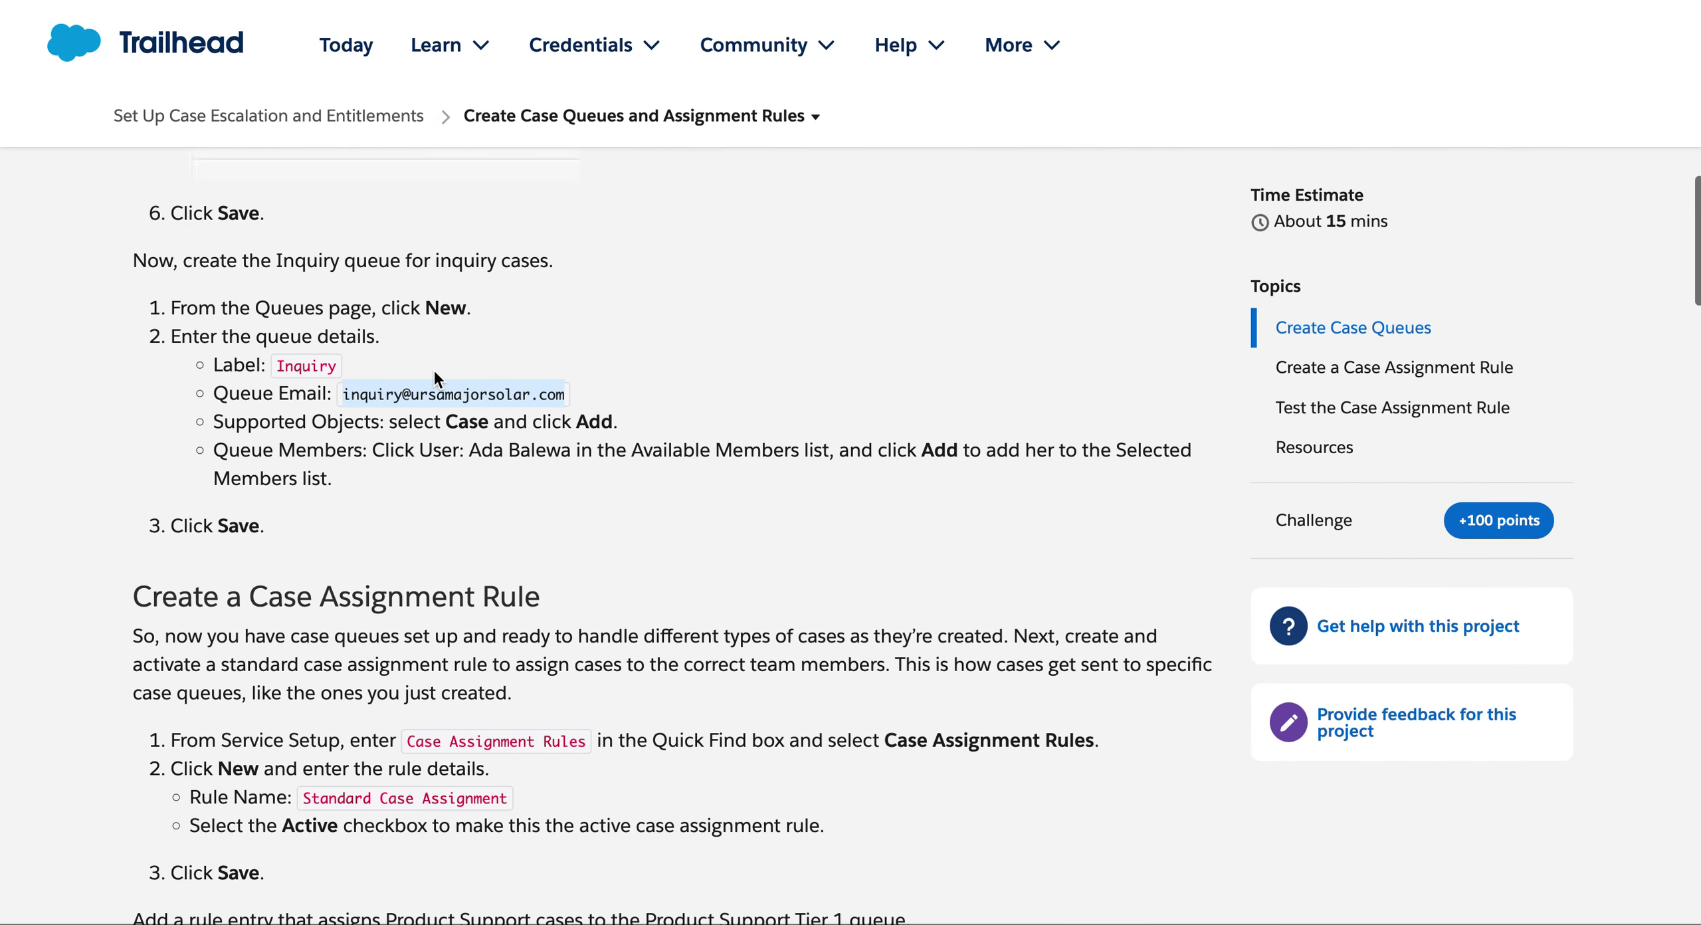
{"action": "key", "text": "ctrl+Tab"}
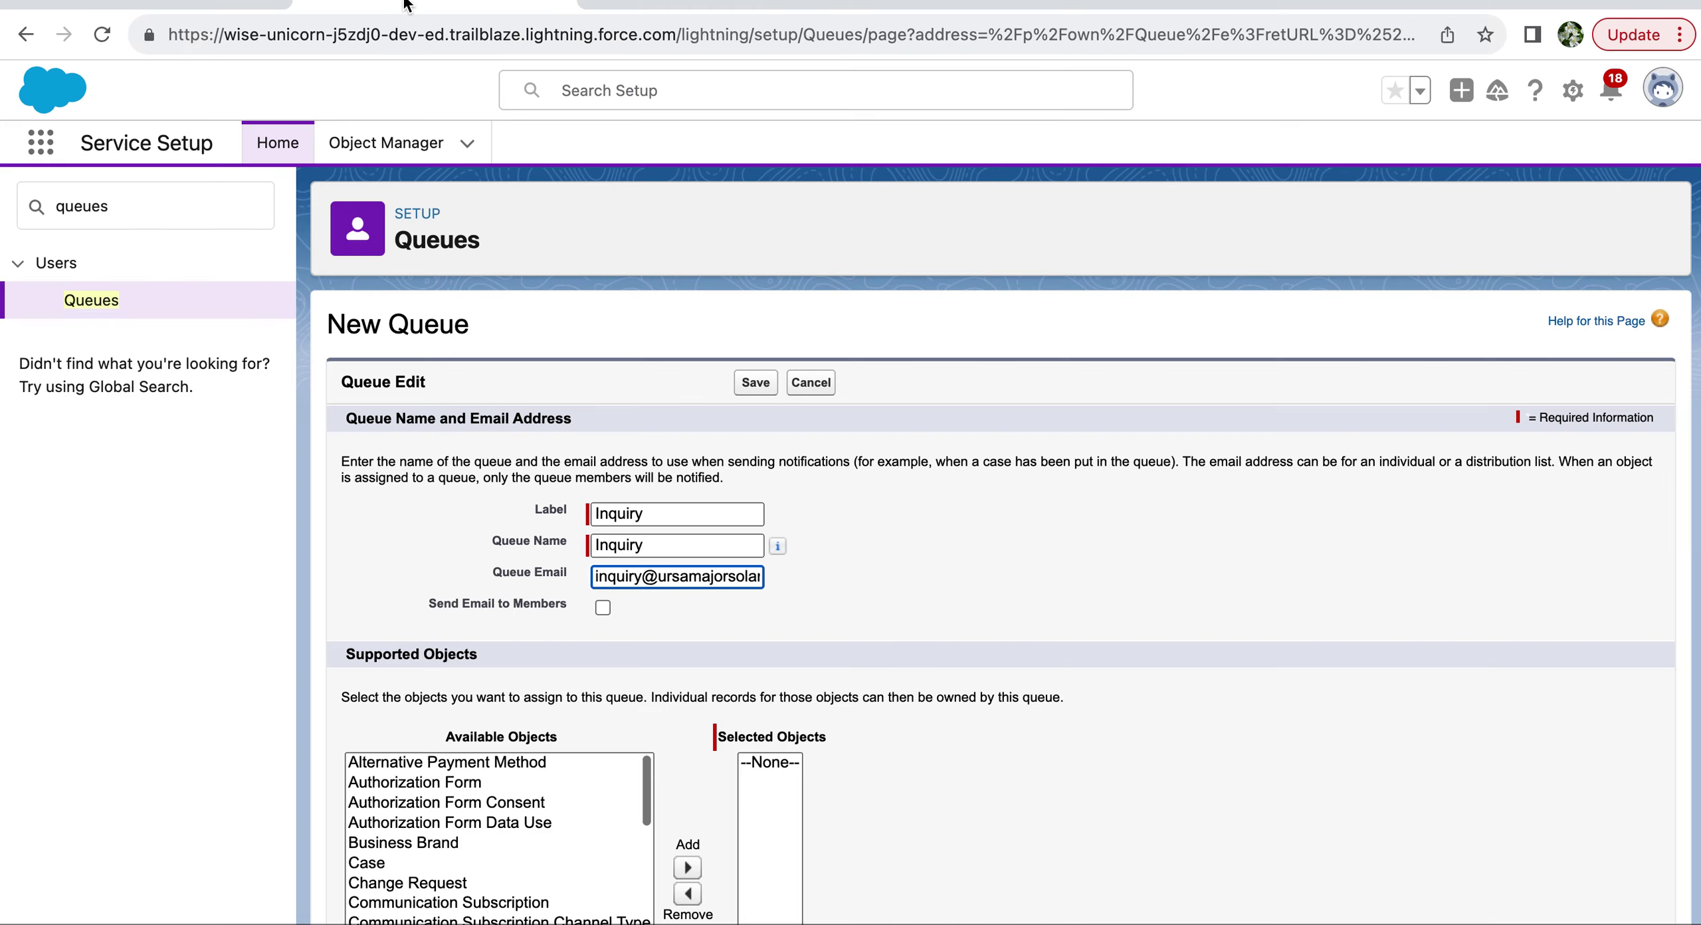
{"action": "scroll", "coordinate": [603, 605], "scroll_direction": "down", "scroll_amount": 4}
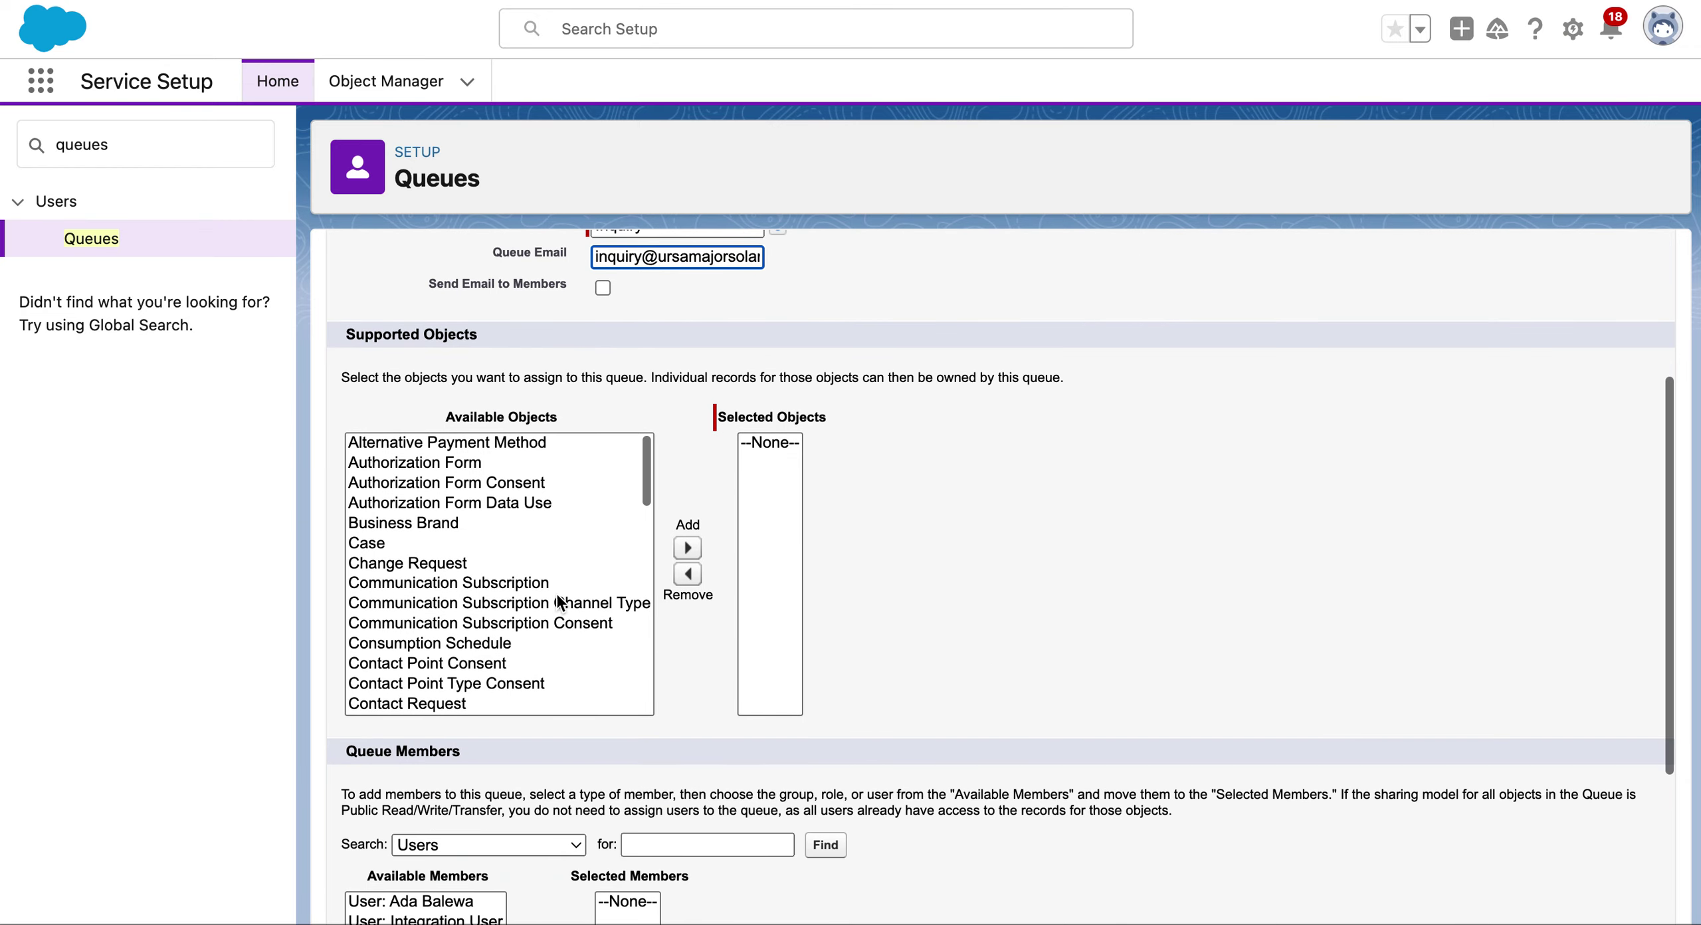
{"action": "left_click", "coordinate": [390, 542]}
{"action": "left_click", "coordinate": [688, 547]}
- Add the user named in the instructions to the Inquiry queue's selected members and save the queue
{"action": "scroll", "coordinate": [688, 548], "scroll_direction": "down", "scroll_amount": 4}
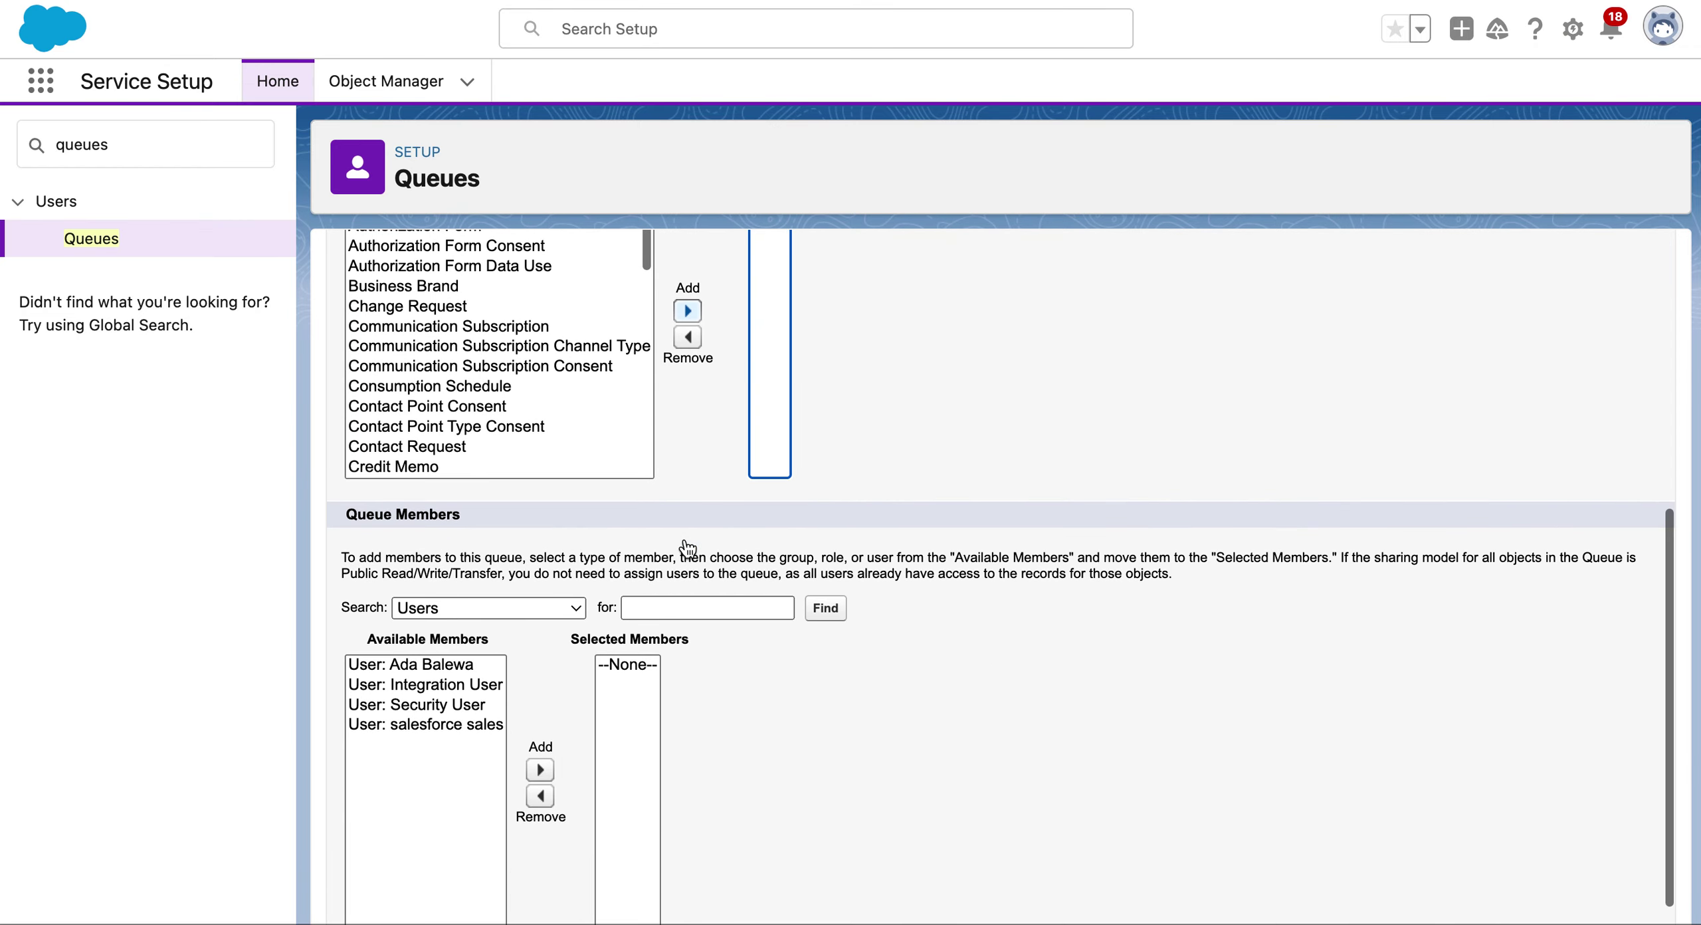
{"action": "left_click", "coordinate": [442, 665]}
{"action": "left_click", "coordinate": [540, 771]}
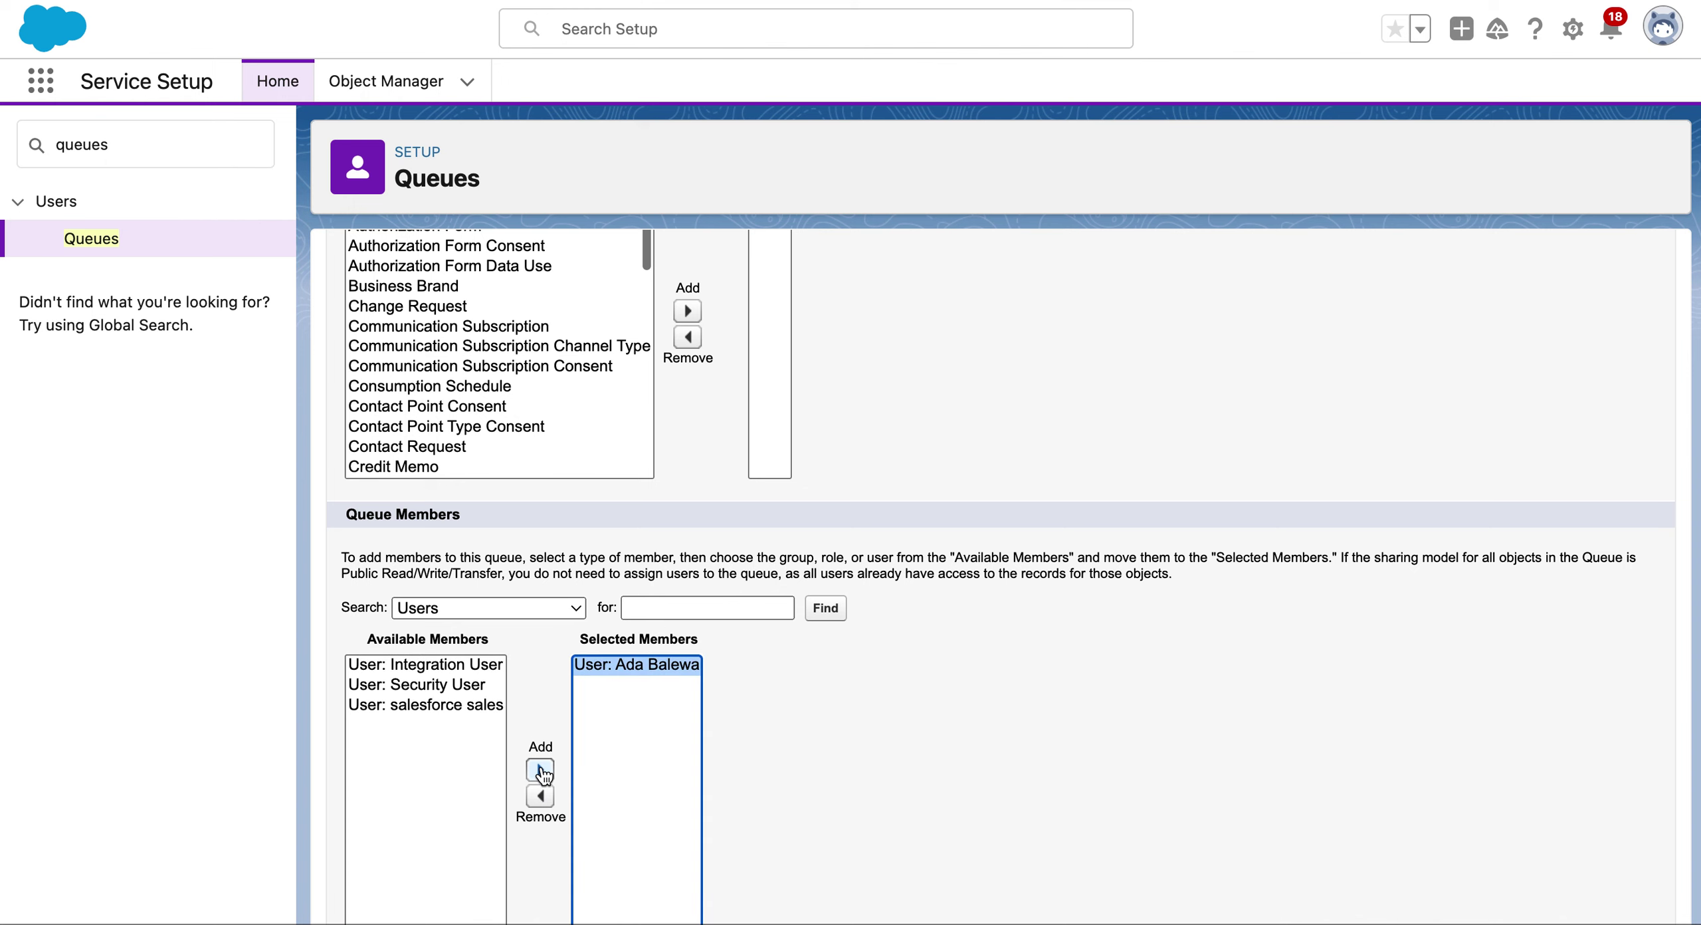
{"action": "scroll", "coordinate": [566, 648], "scroll_direction": "down", "scroll_amount": 1}
{"action": "left_click", "coordinate": [755, 916]}
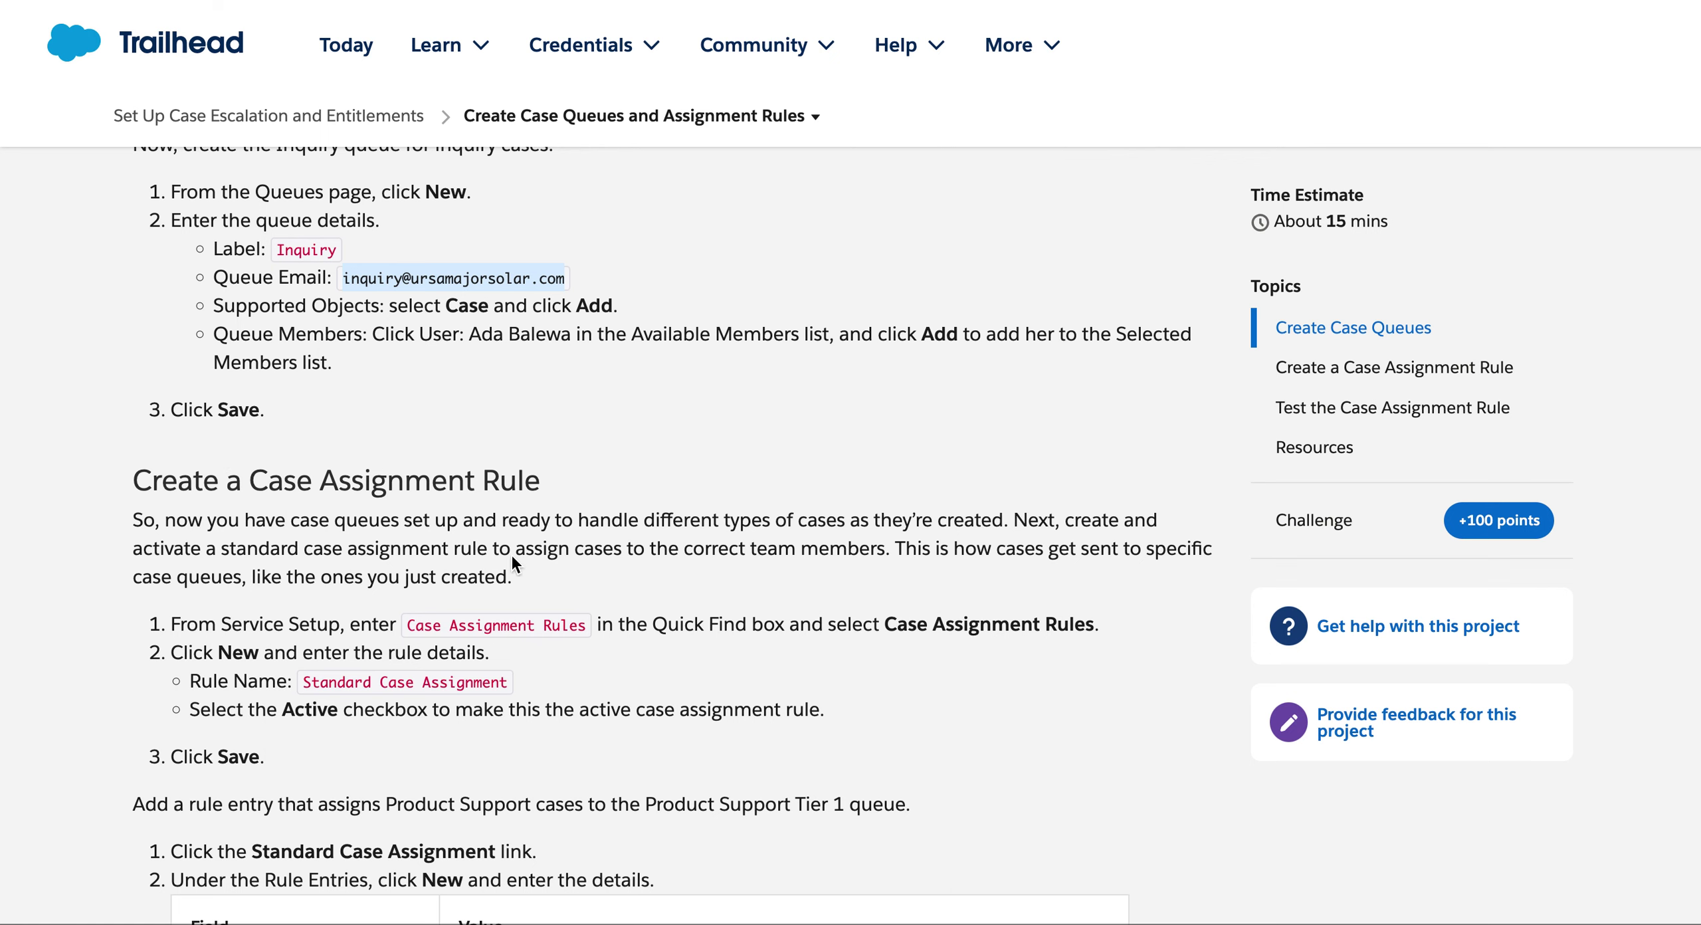
- Find the case assignment rule instructions in Trailhead and copy the rule name Standard Case Assignment
{"action": "scroll", "coordinate": [386, 392], "scroll_direction": "down", "scroll_amount": 3}
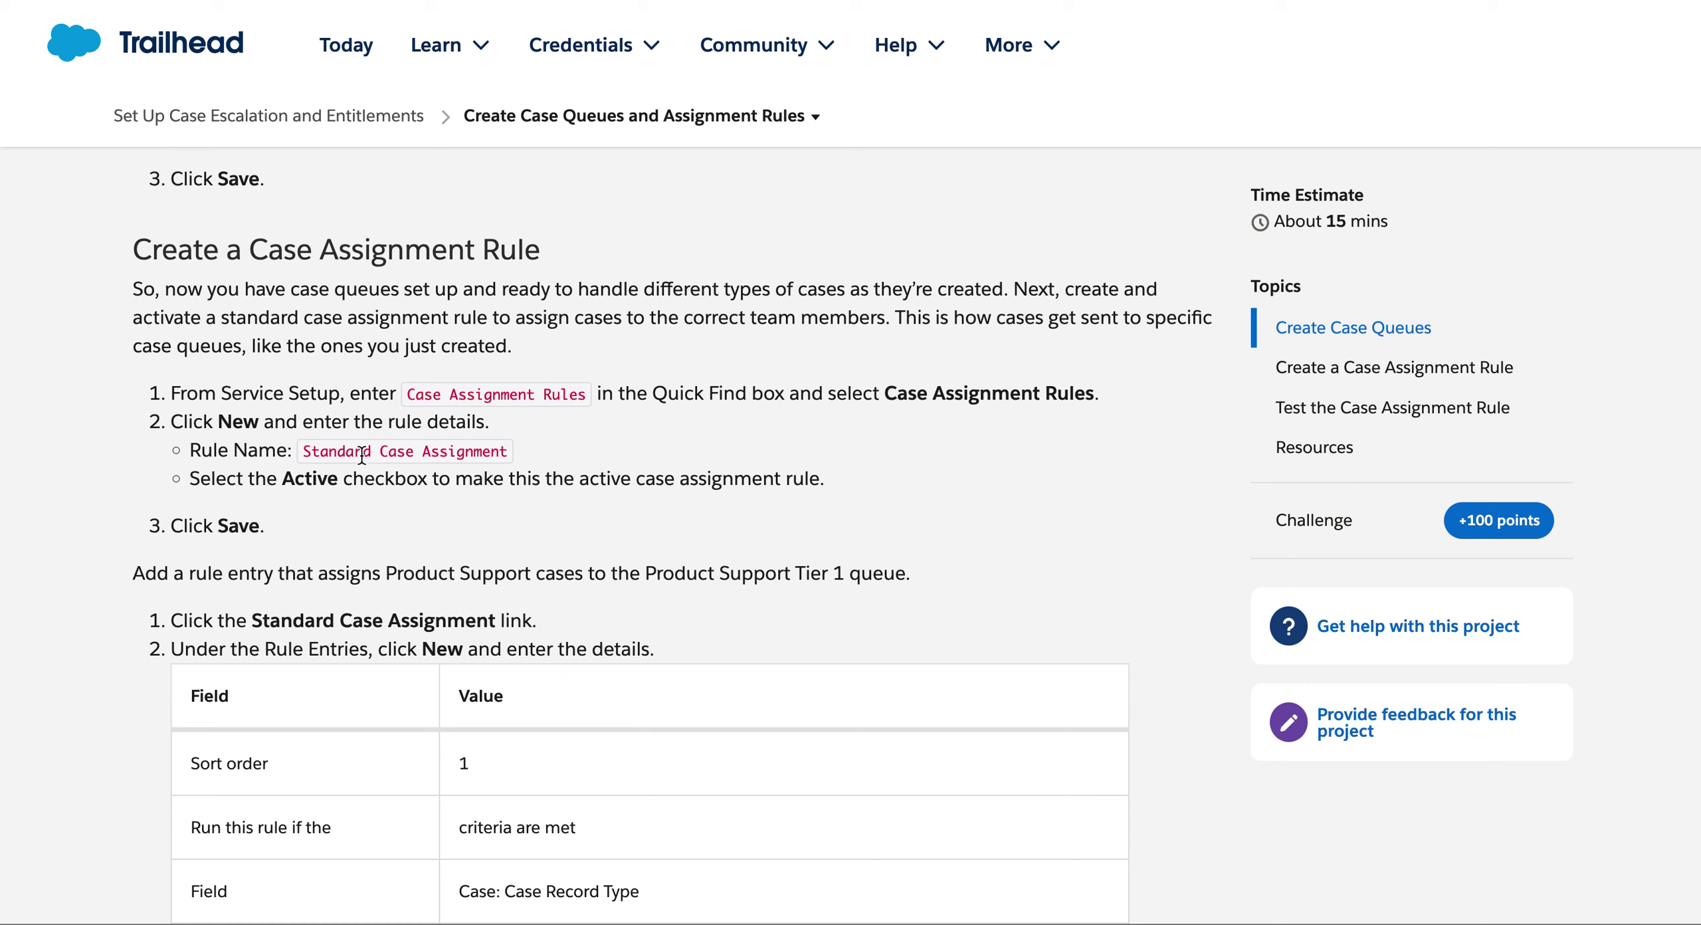
{"action": "left_click_drag", "start_coordinate": [299, 453], "coordinate": [507, 442]}
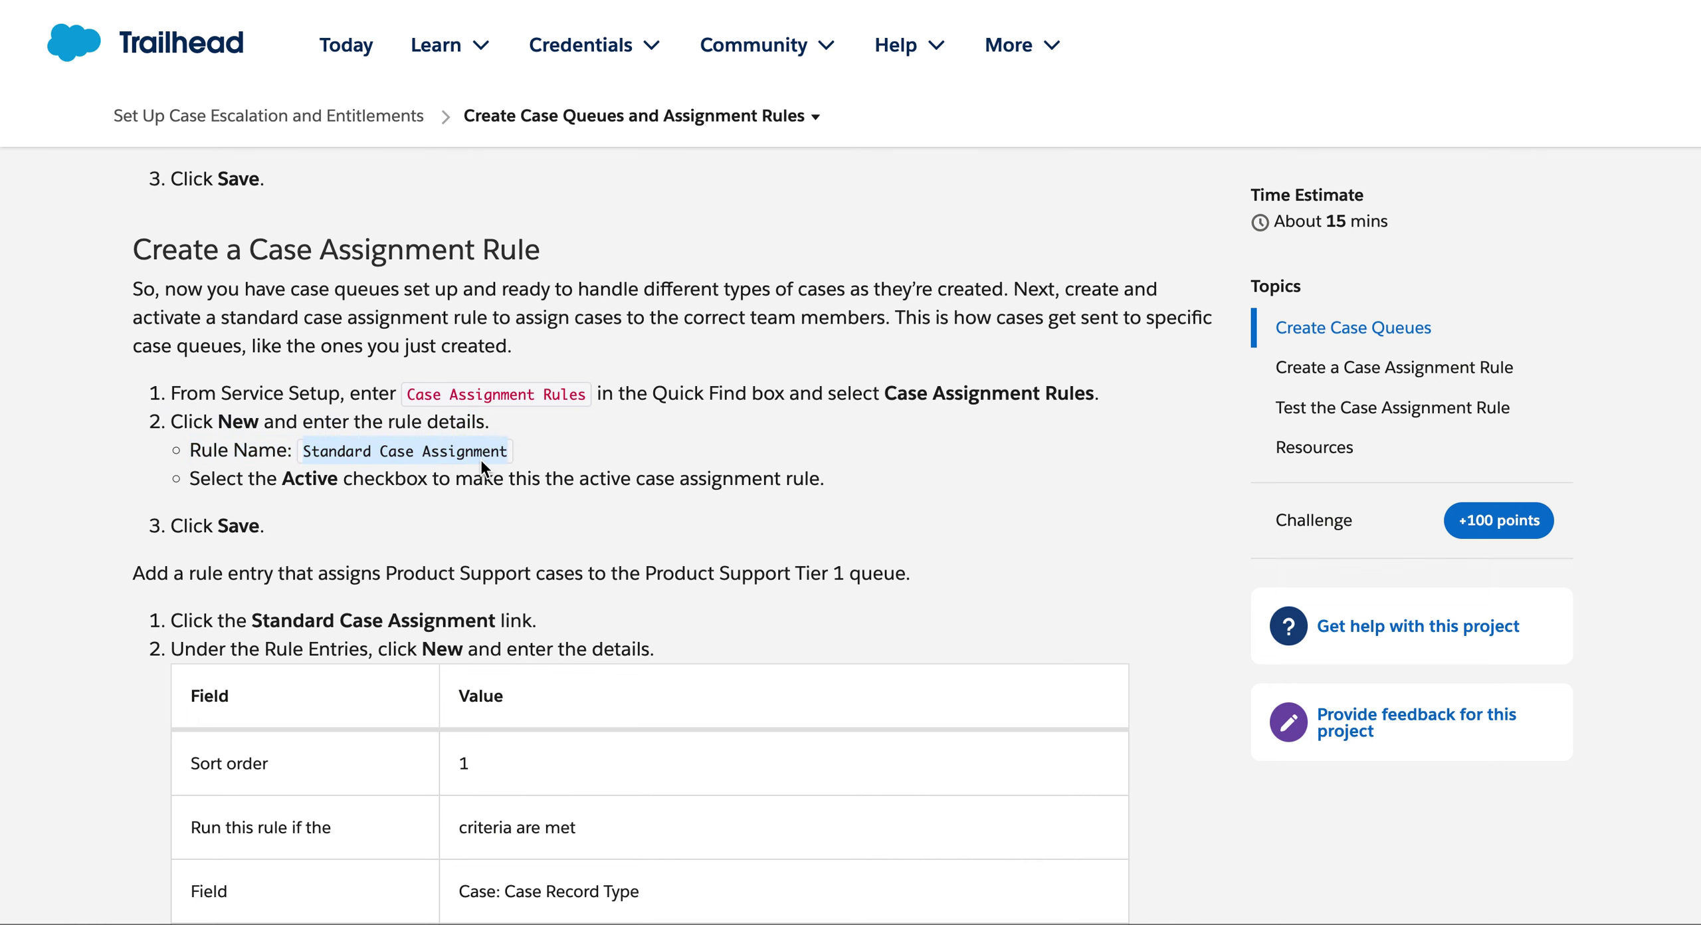
{"action": "scroll", "coordinate": [481, 460], "scroll_direction": "down", "scroll_amount": 1}
{"action": "right_click", "coordinate": [481, 452]}
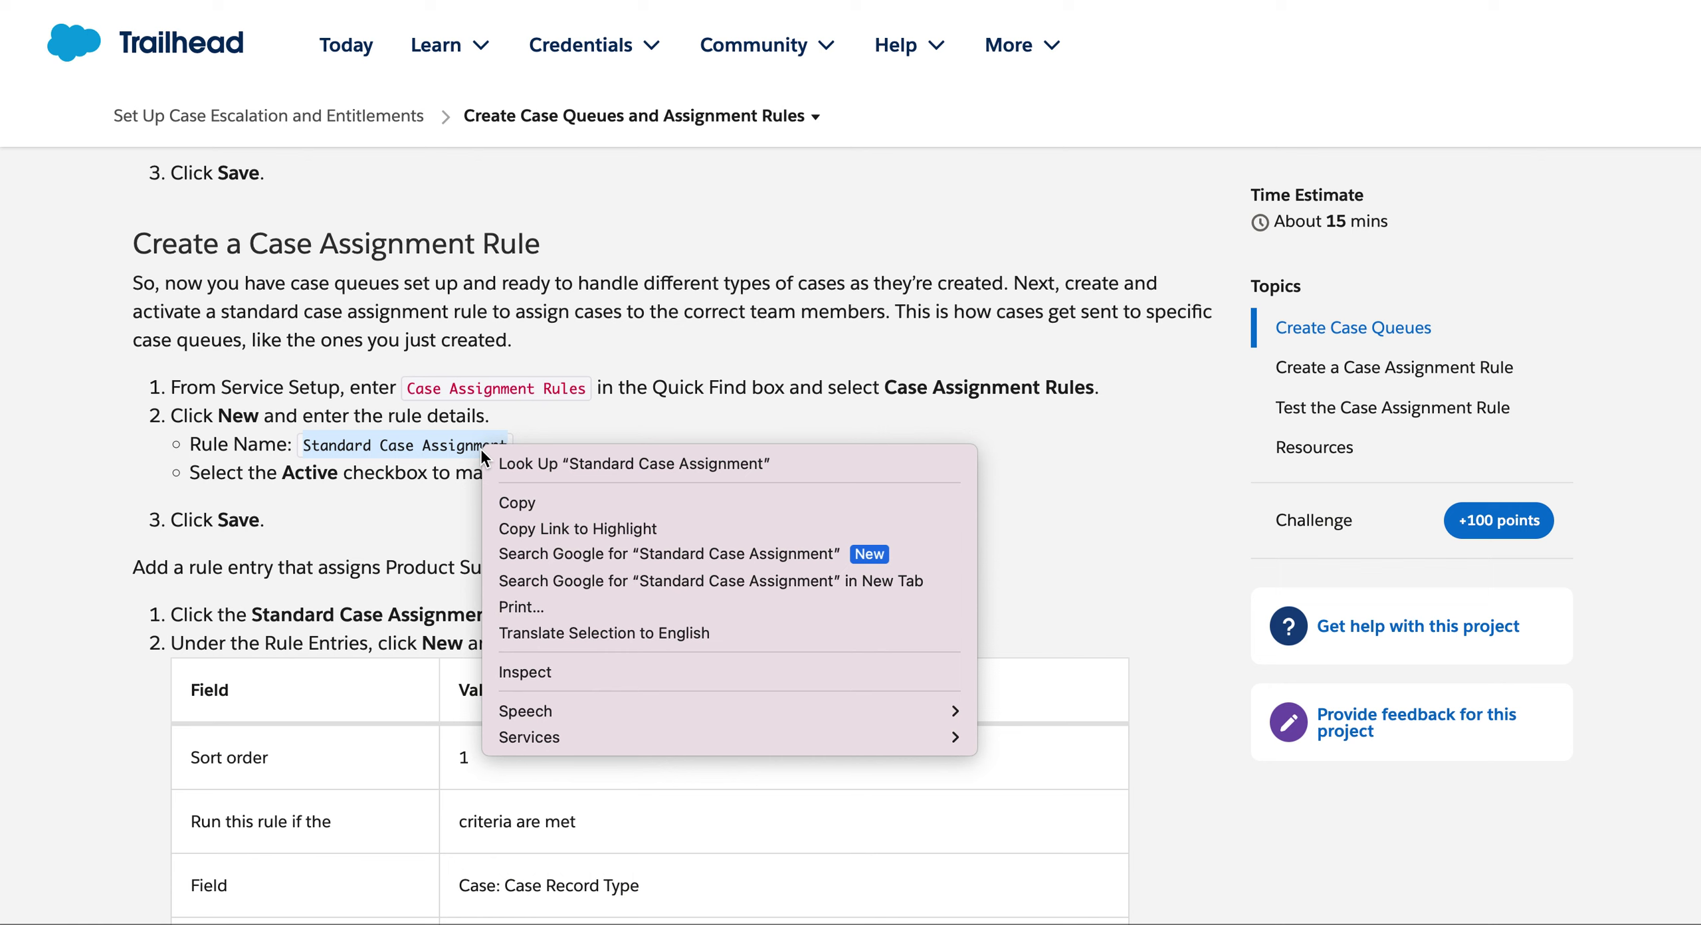
{"action": "left_click", "coordinate": [511, 512]}
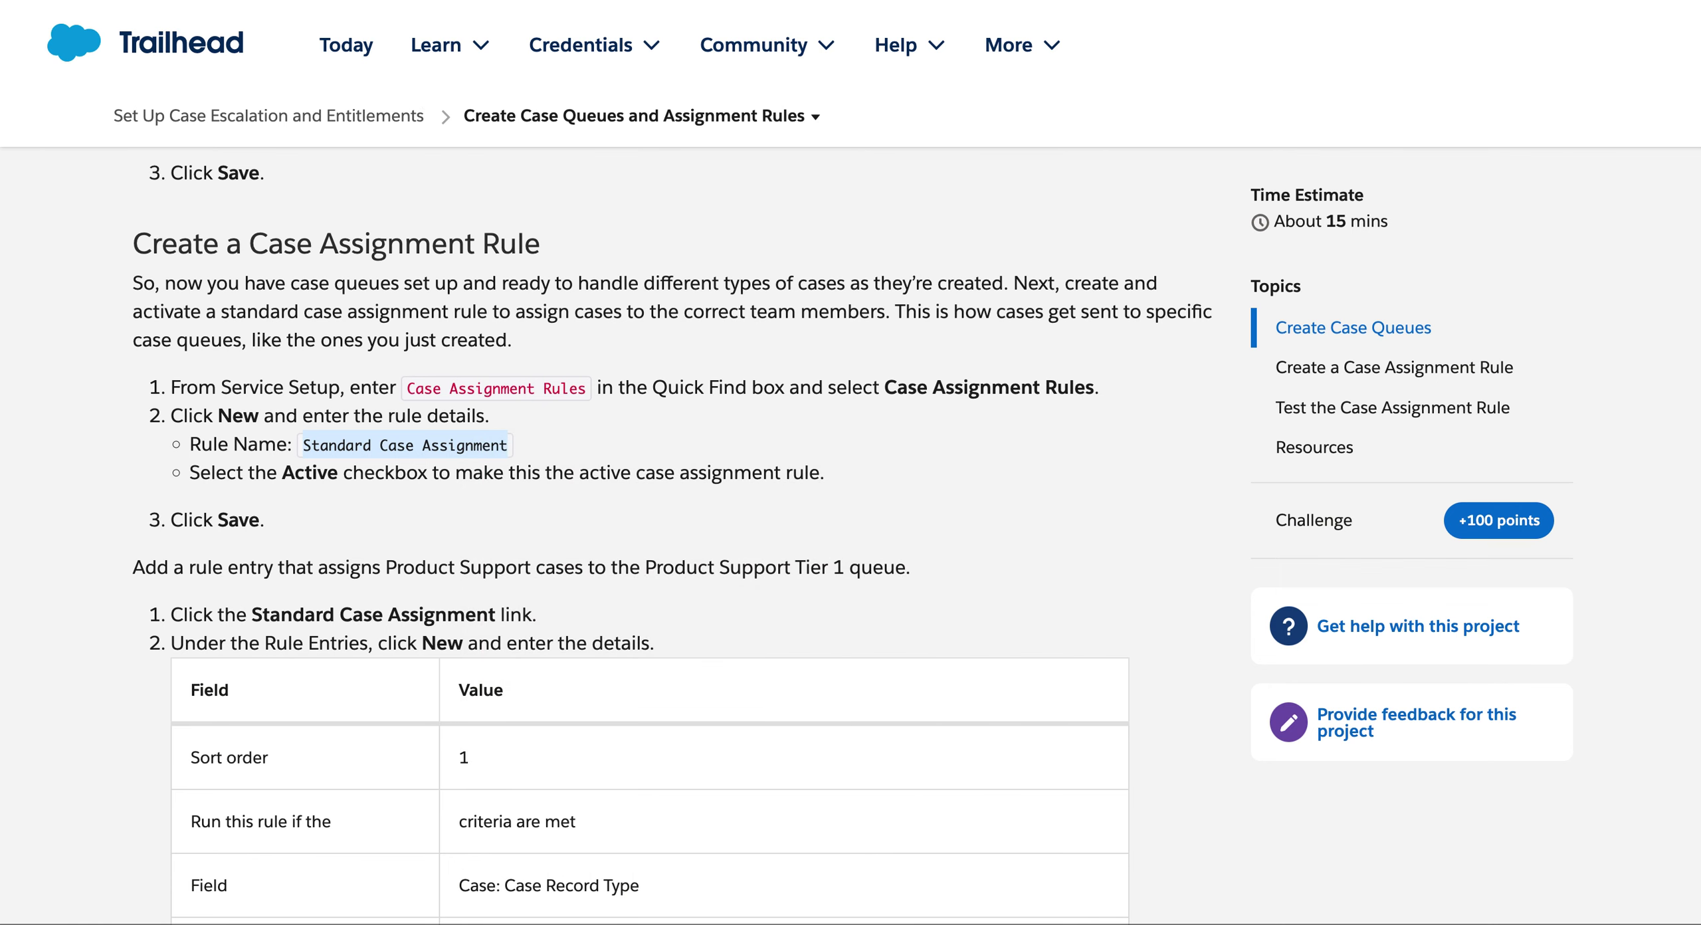
- Switch to Service Setup, search the setup items for "case assign" and open Case Assignment Rules
{"action": "key", "text": "super+Tab"}
{"action": "left_click", "coordinate": [157, 144]}
{"action": "key", "text": "BackSpace"}
{"action": "key", "text": "BackSpace"}
{"action": "key", "text": "BackSpace"}
{"action": "key", "text": "BackSpace"}
{"action": "key", "text": "BackSpace"}
{"action": "key", "text": "BackSpace"}
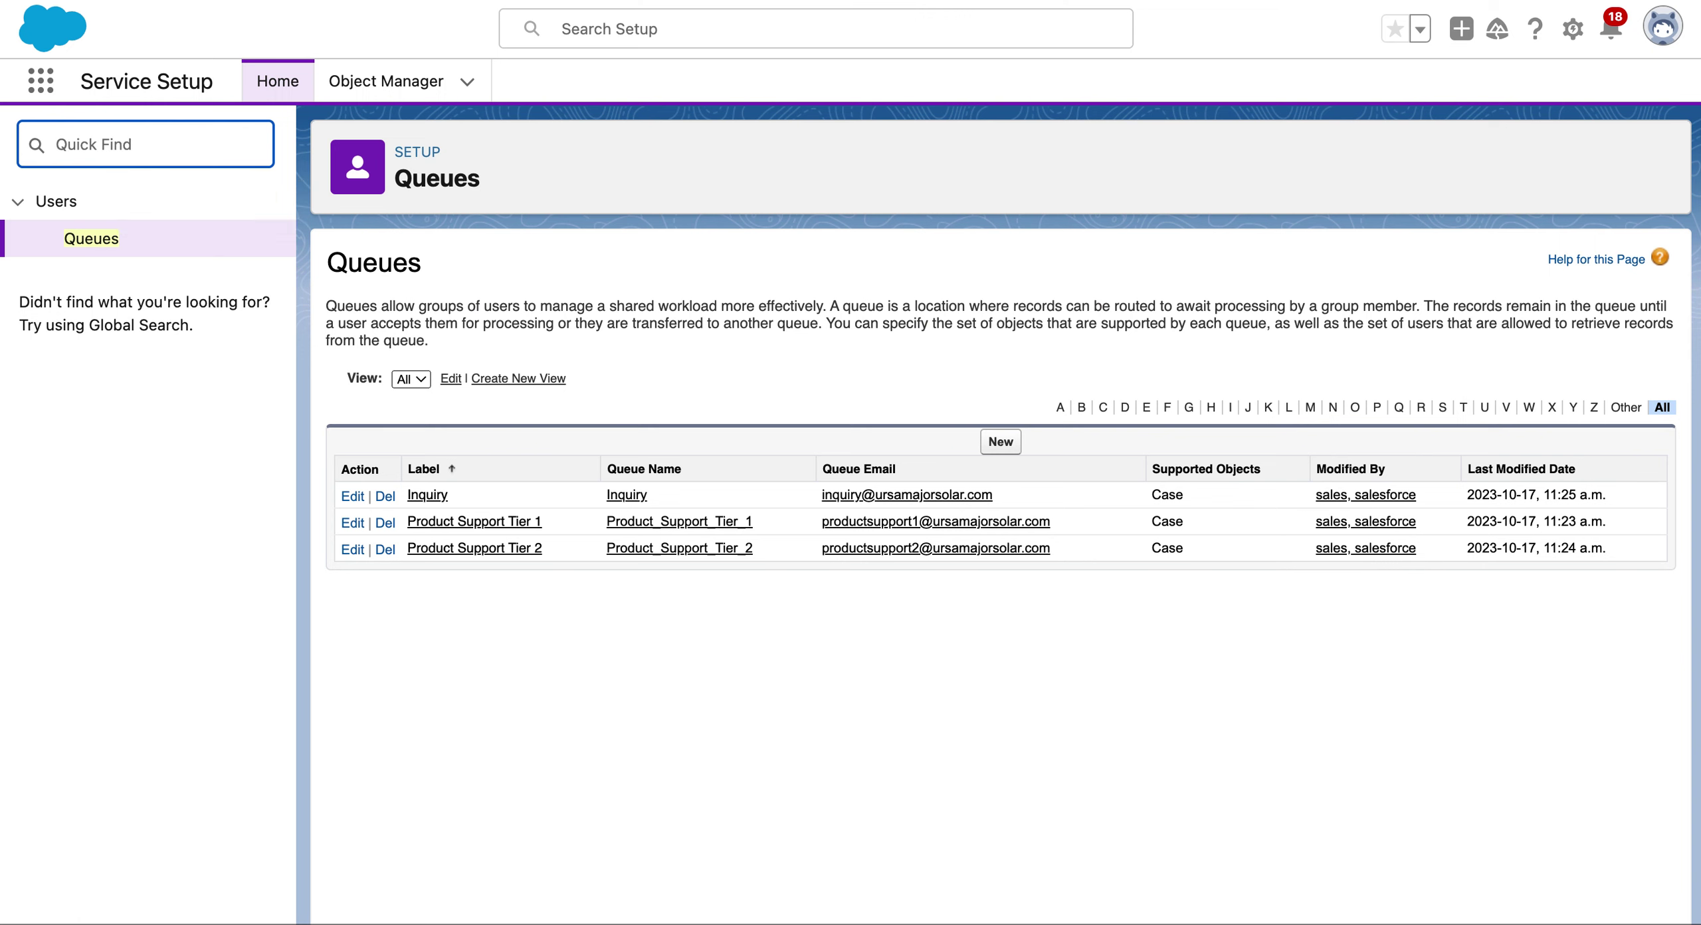
{"action": "type", "text": "d"}
{"action": "type", "text": "ase"}
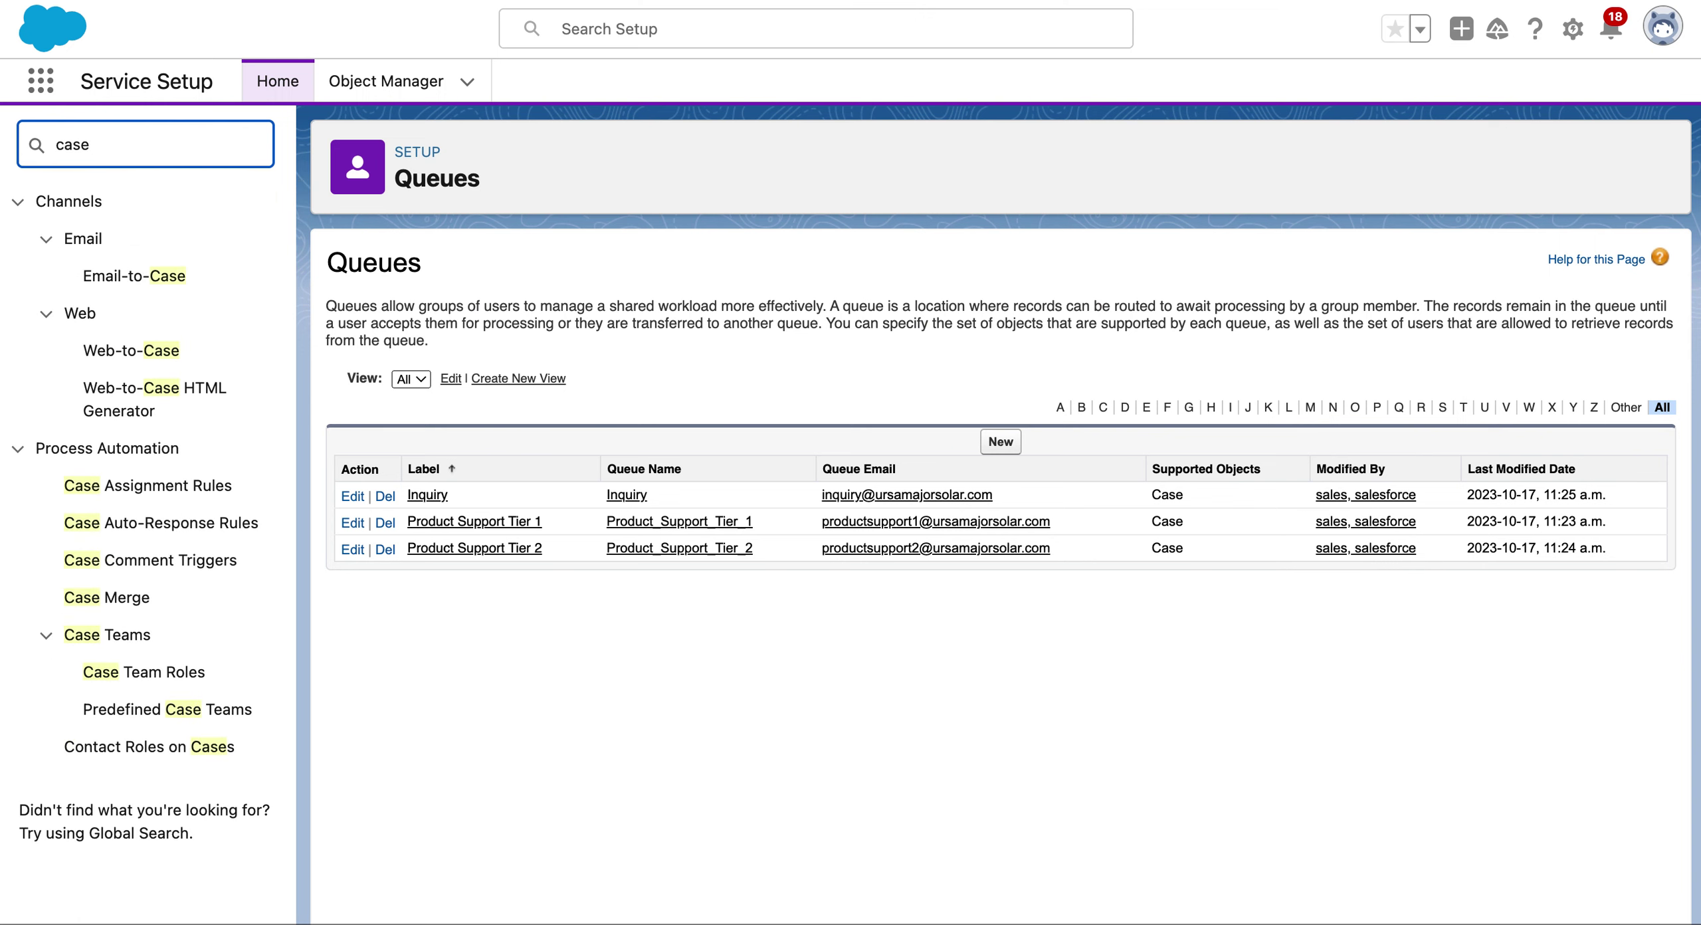
{"action": "type", "text": " assign"}
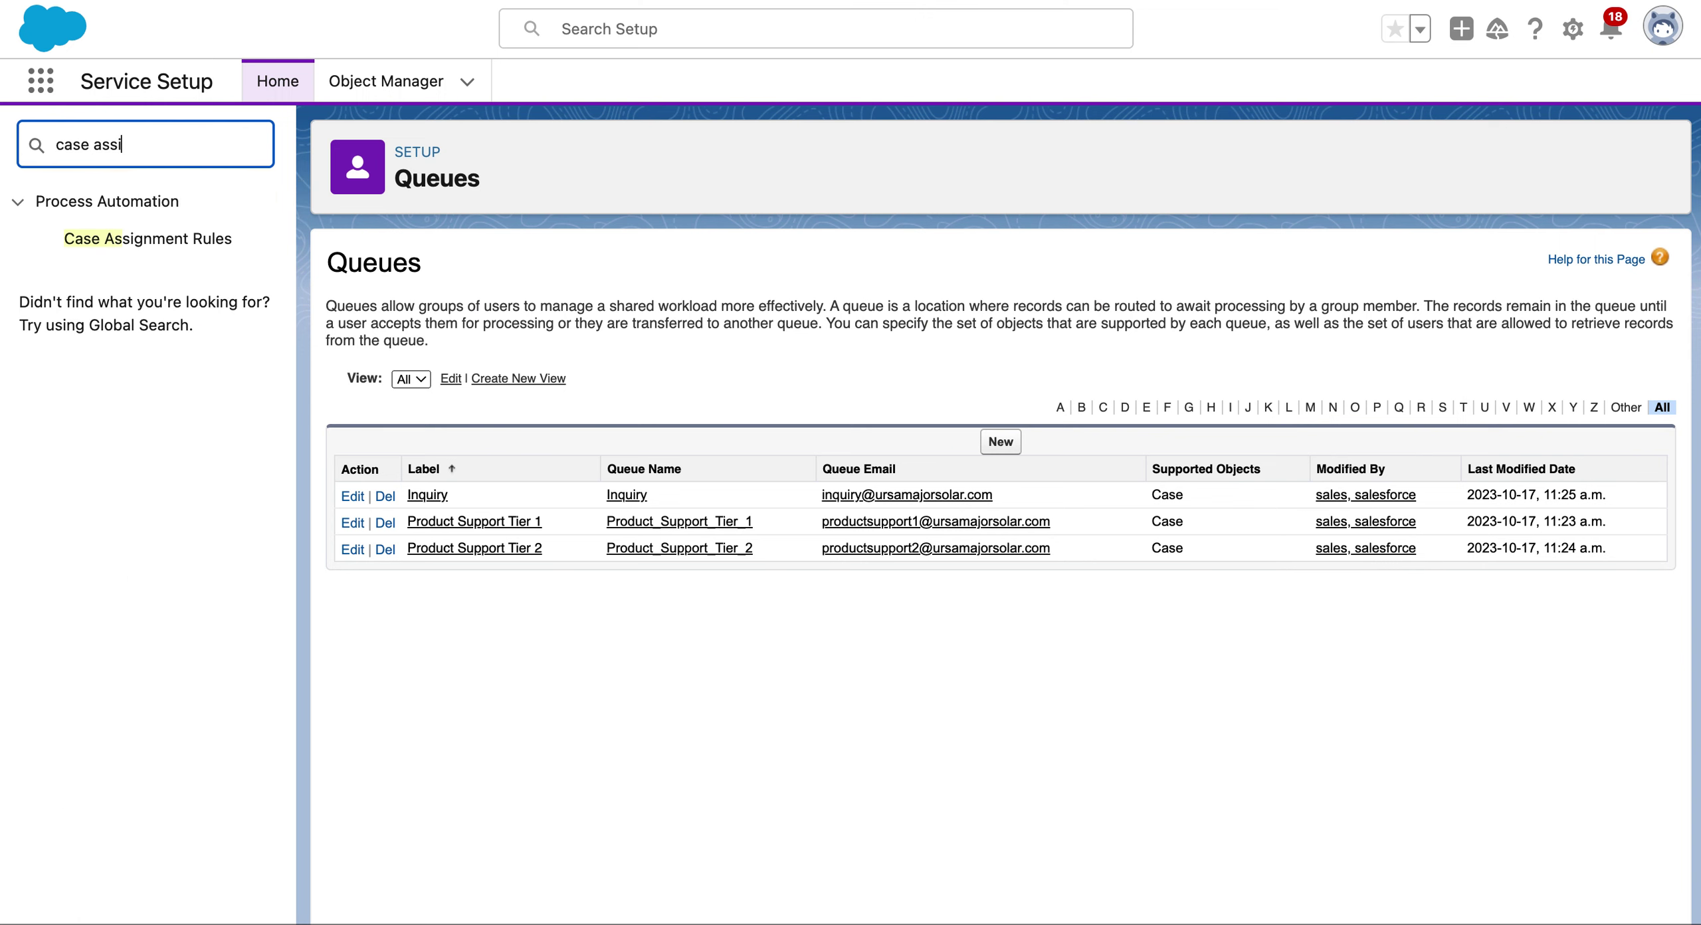
{"action": "left_click", "coordinate": [113, 237]}
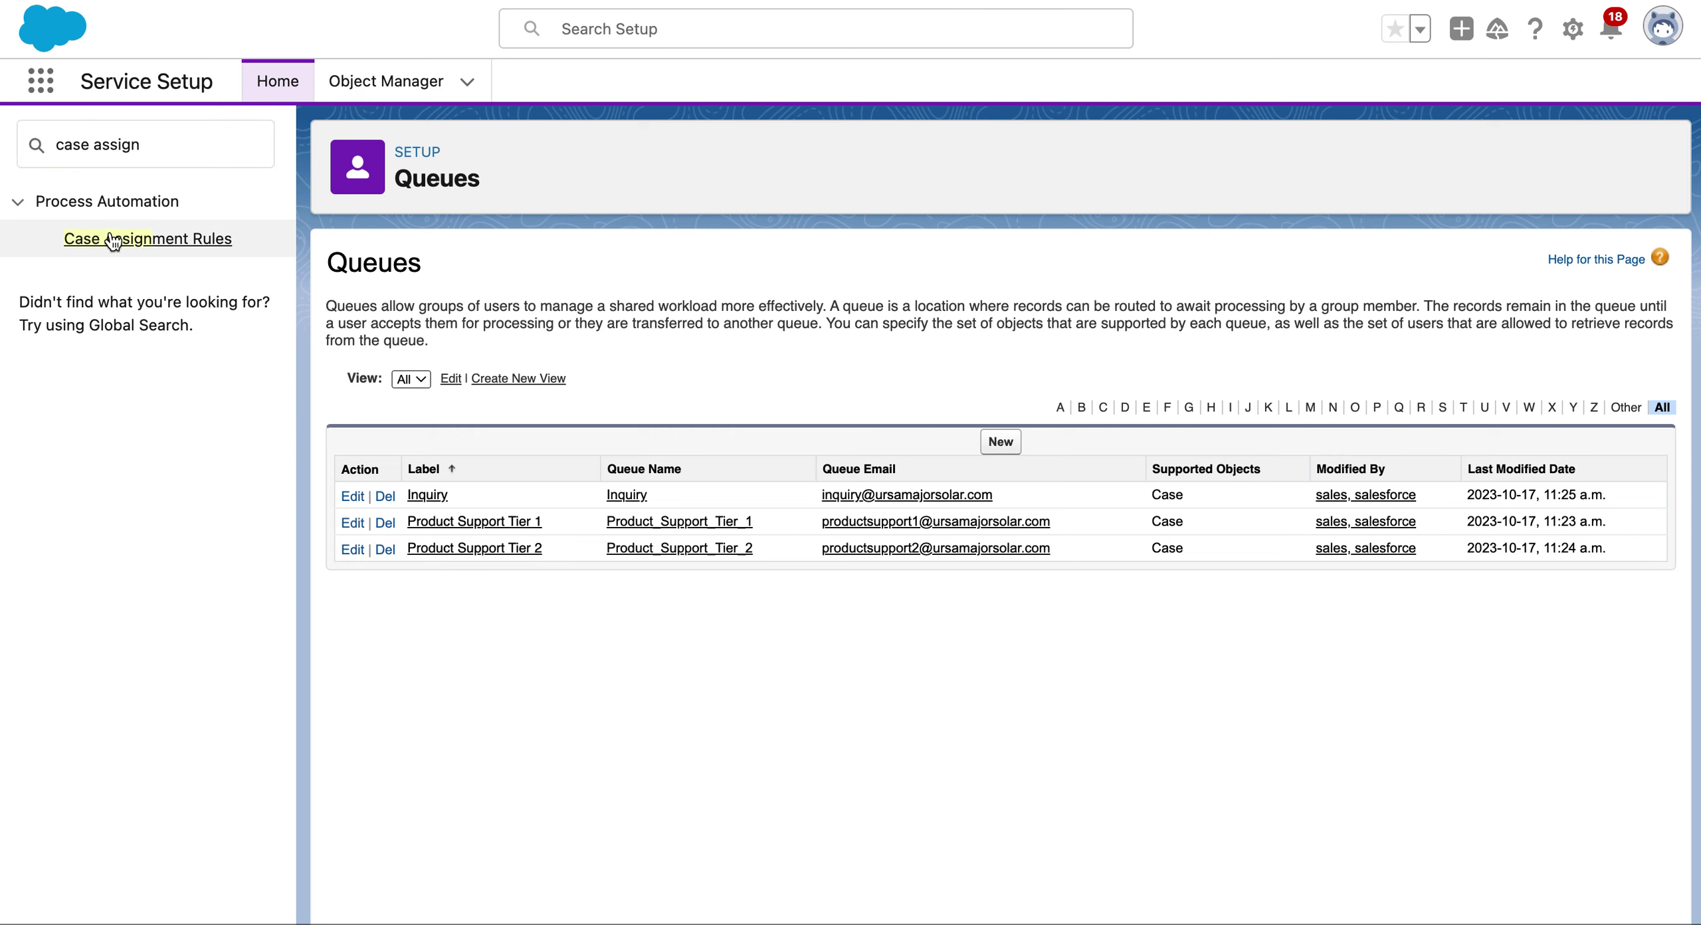
- Create a new case assignment rule with the copied name Standard Case Assignment, make it active and save it
{"action": "left_click", "coordinate": [773, 404]}
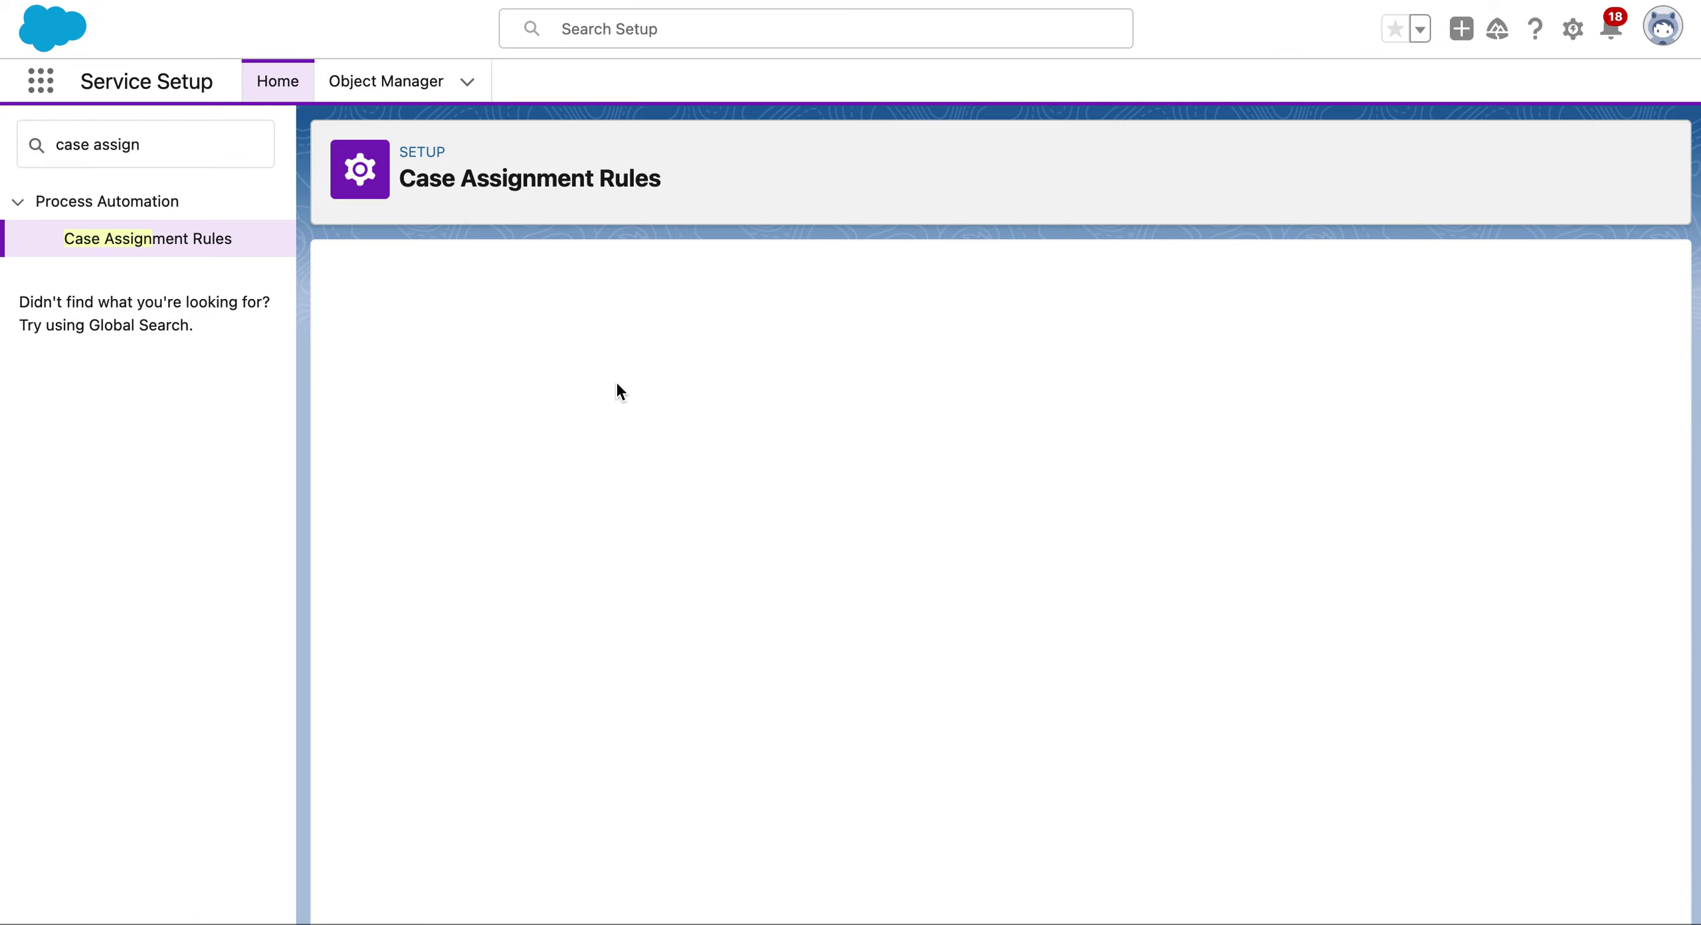
{"action": "right_click", "coordinate": [625, 439]}
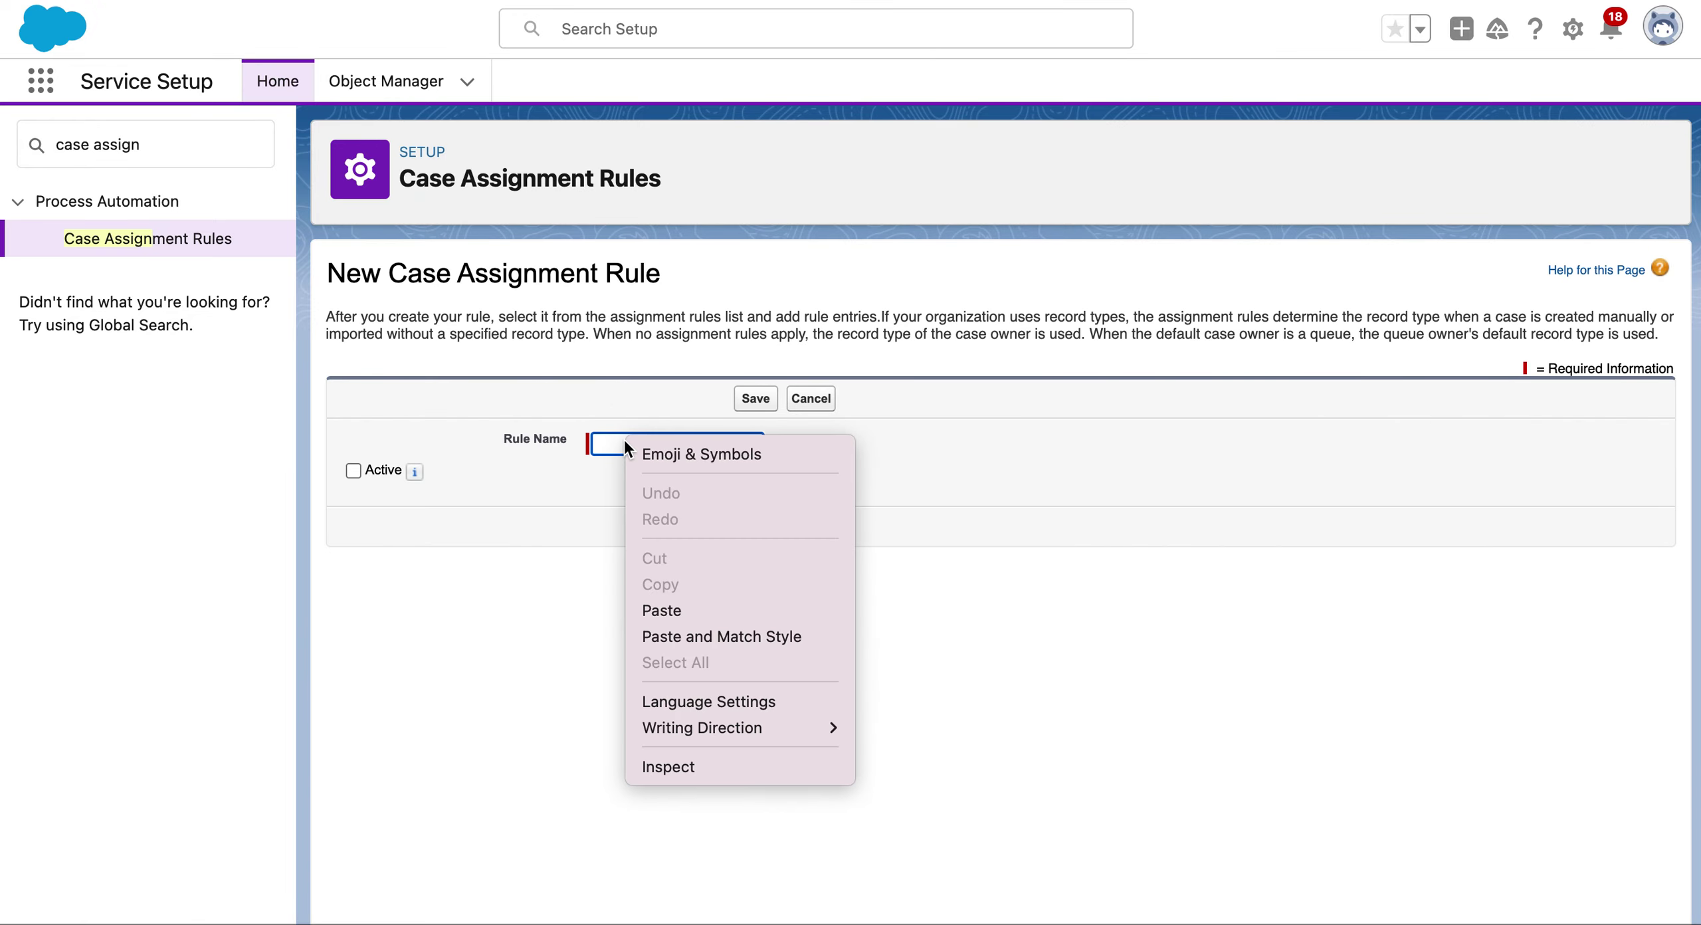
{"action": "left_click", "coordinate": [685, 602]}
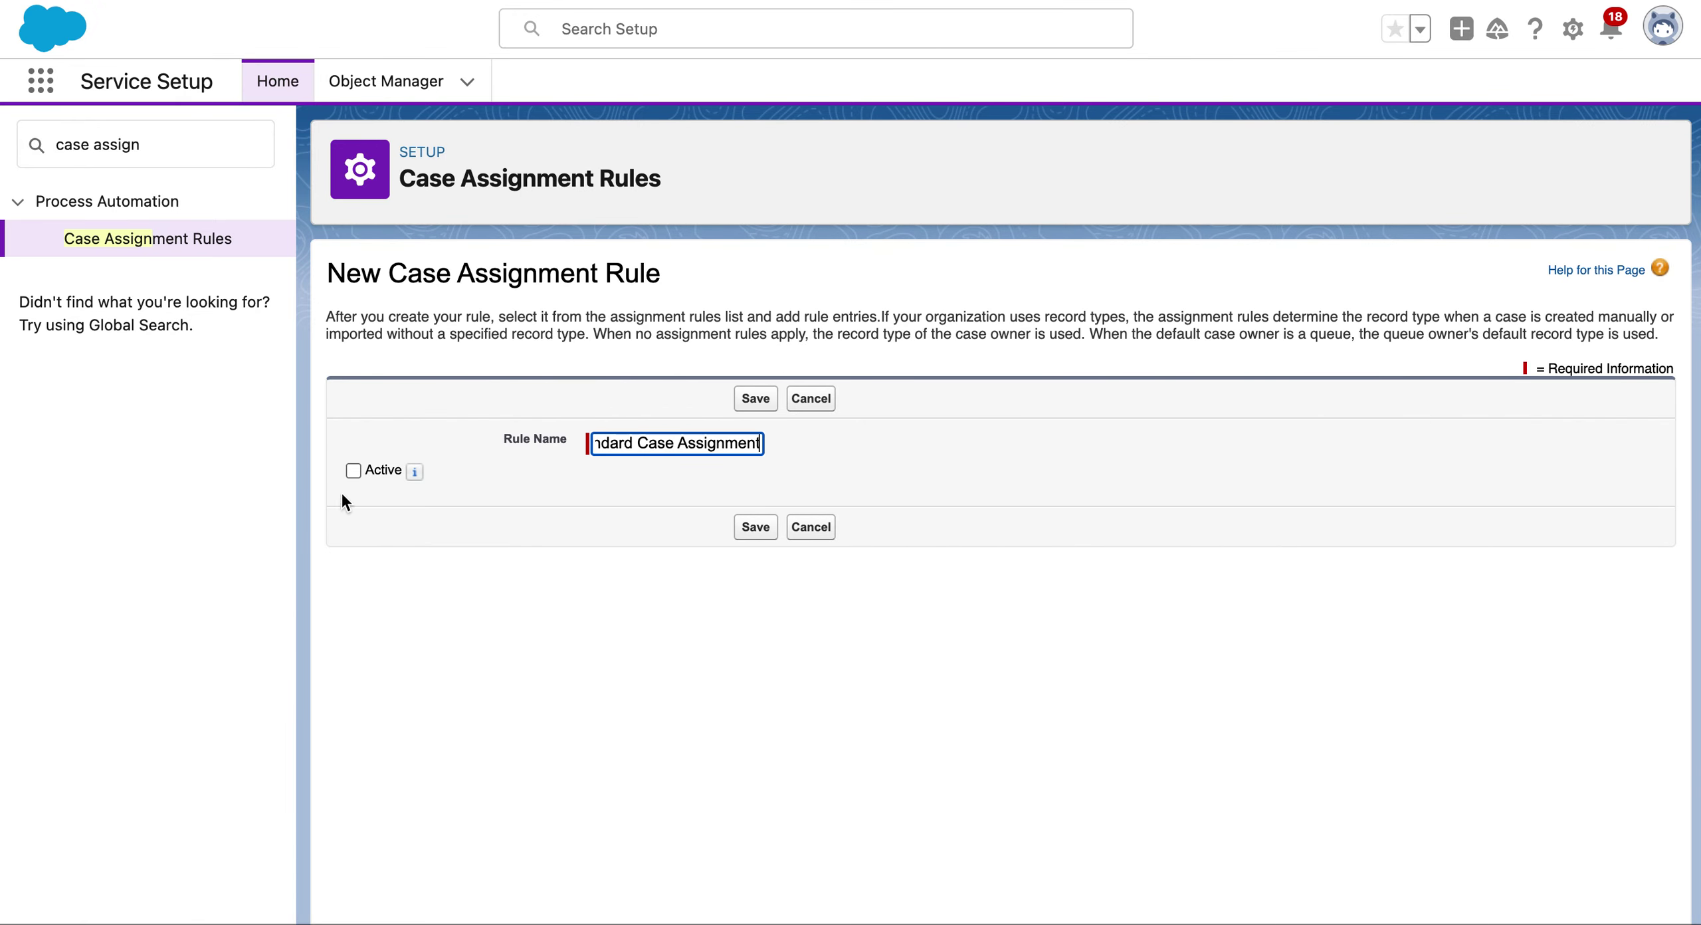
{"action": "left_click", "coordinate": [353, 470]}
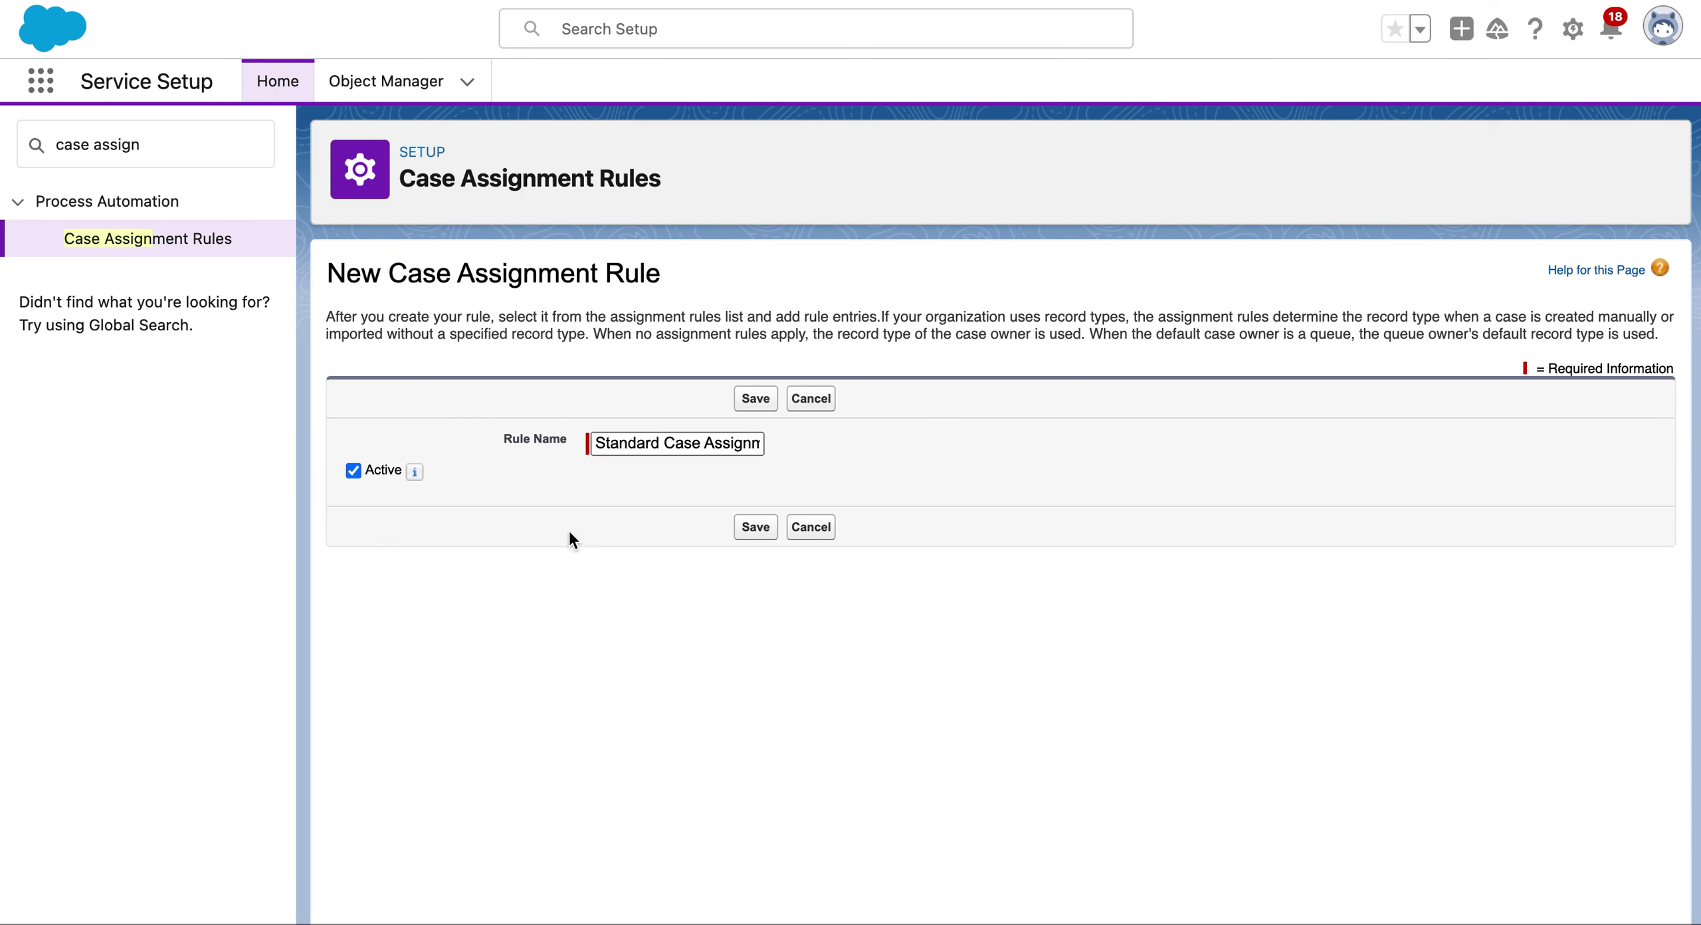
{"action": "left_click", "coordinate": [755, 527]}
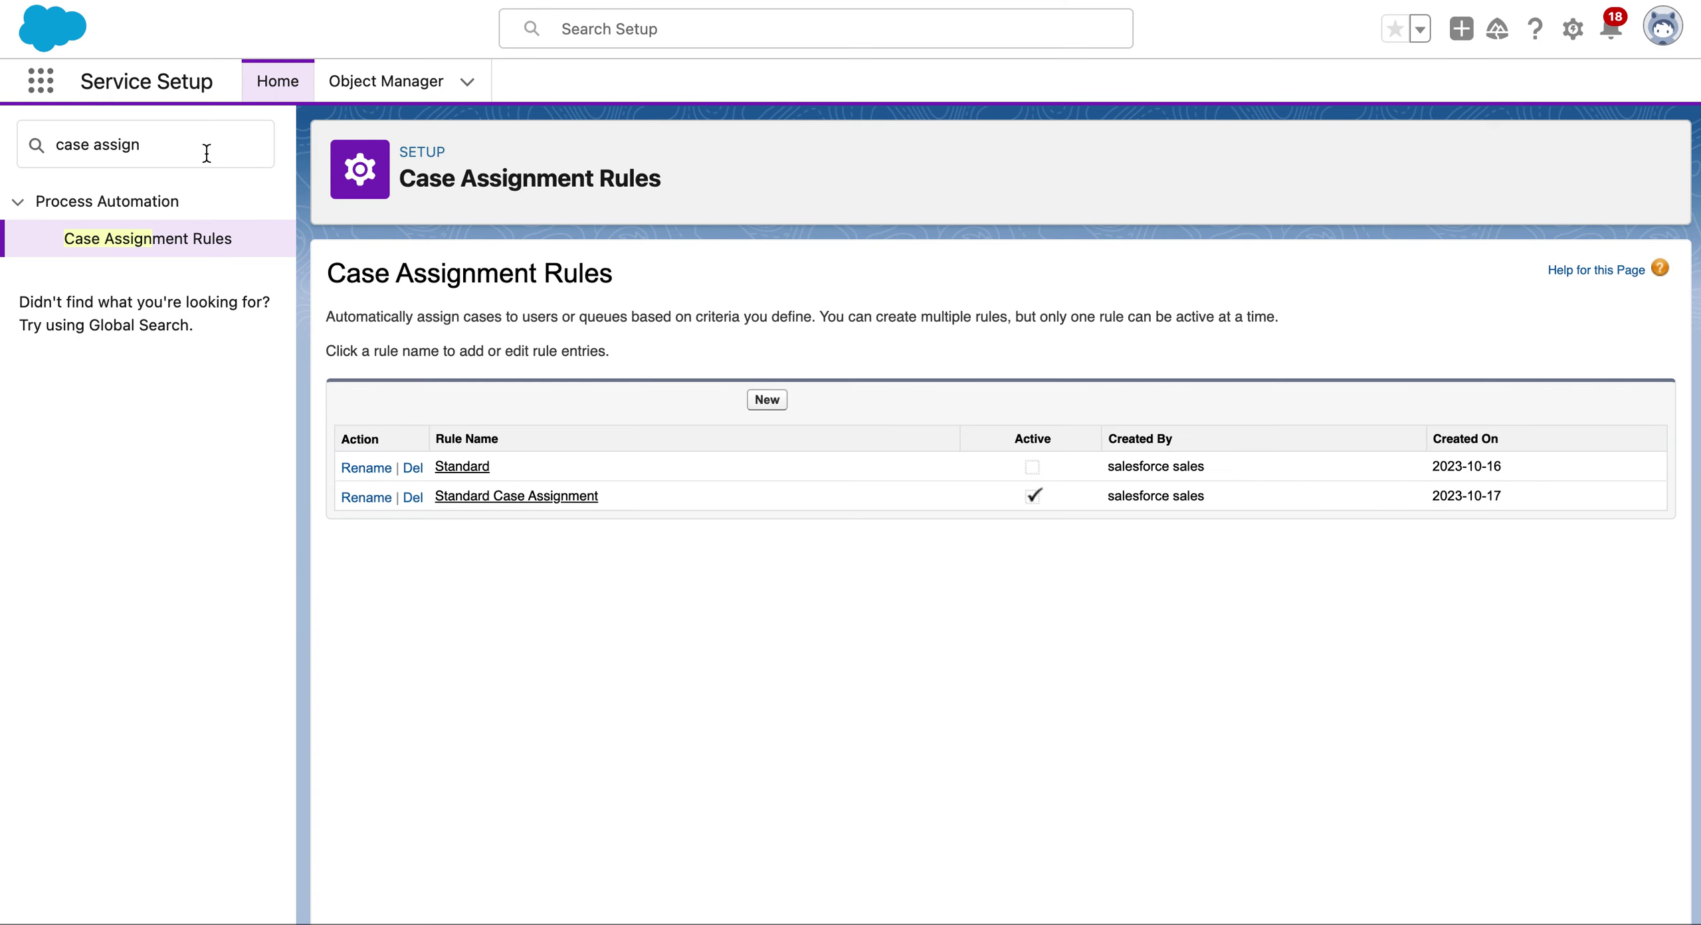
- Review the rule entry instructions in Trailhead, then start a new rule entry under the Standard Case Assignment rule
{"action": "key", "text": "ctrl+Tab"}
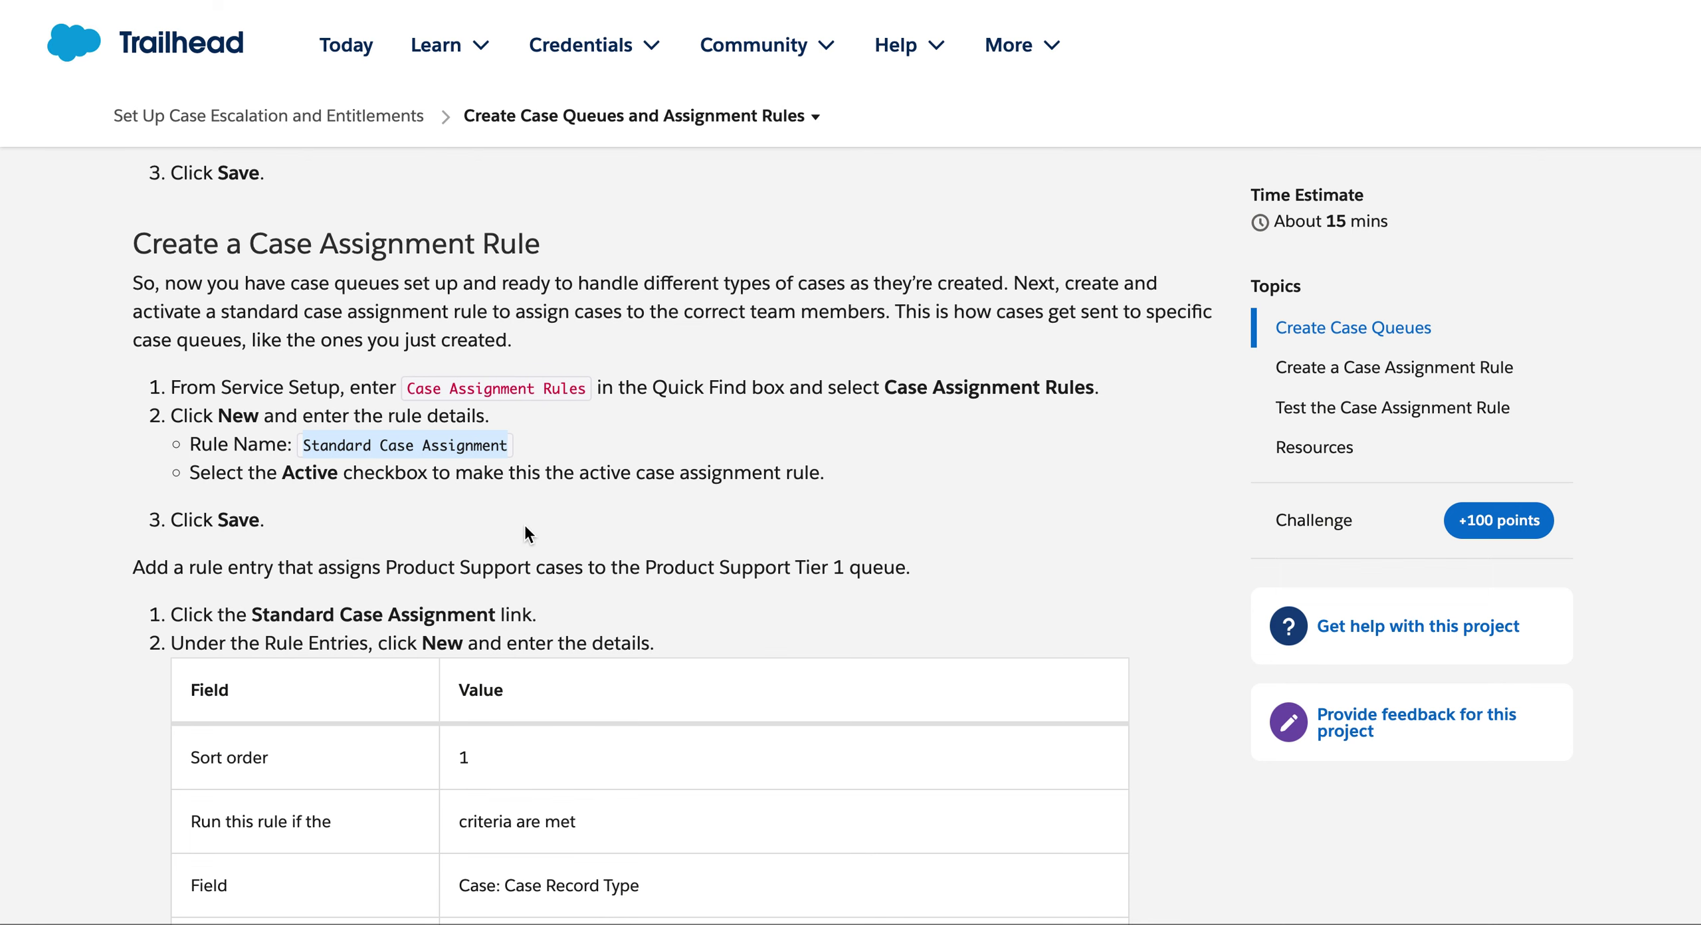
{"action": "scroll", "coordinate": [525, 529], "scroll_direction": "down", "scroll_amount": 3}
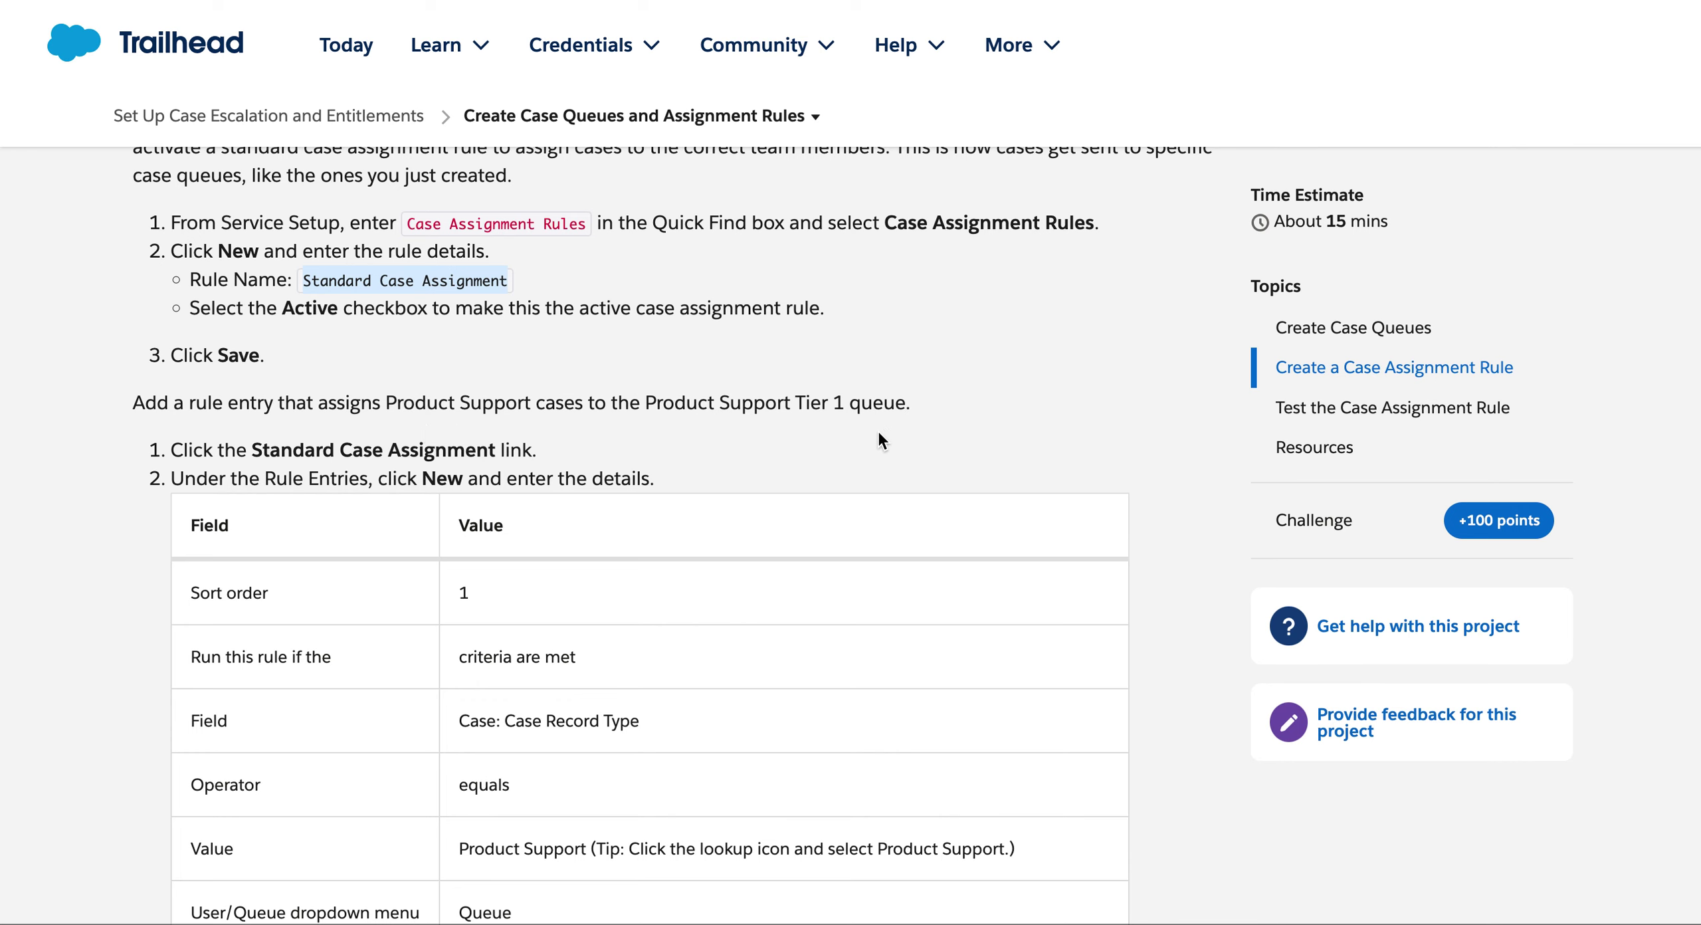
{"action": "scroll", "coordinate": [878, 440], "scroll_direction": "down", "scroll_amount": 3}
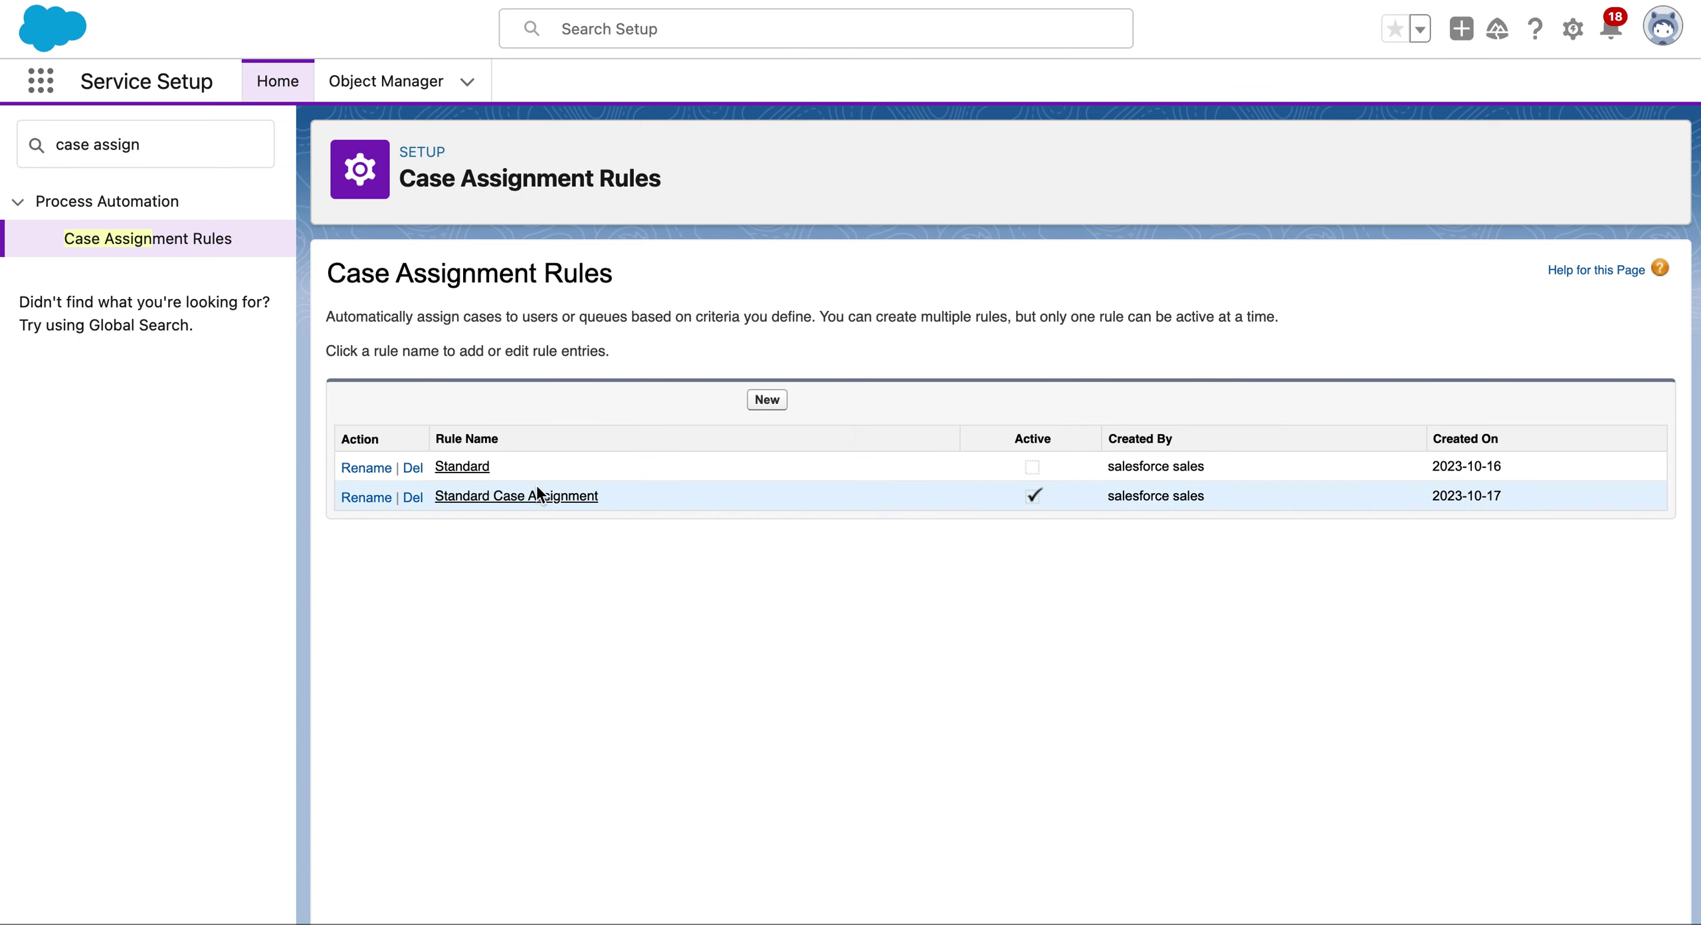
{"action": "left_click", "coordinate": [539, 497]}
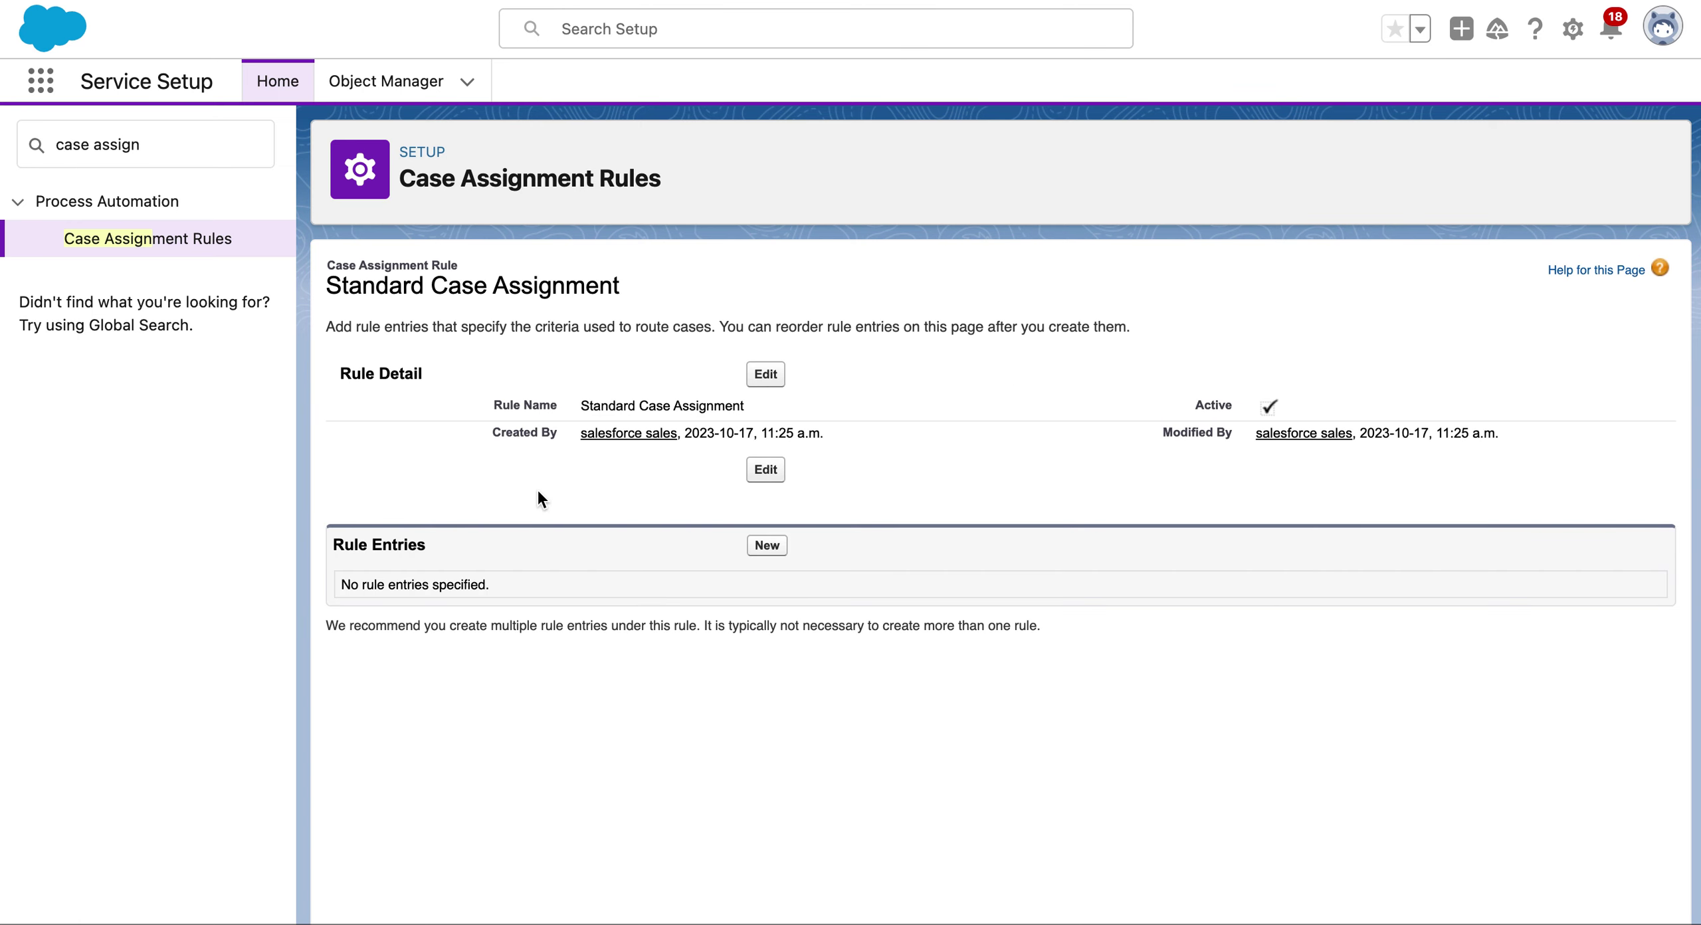
{"action": "left_click", "coordinate": [767, 546]}
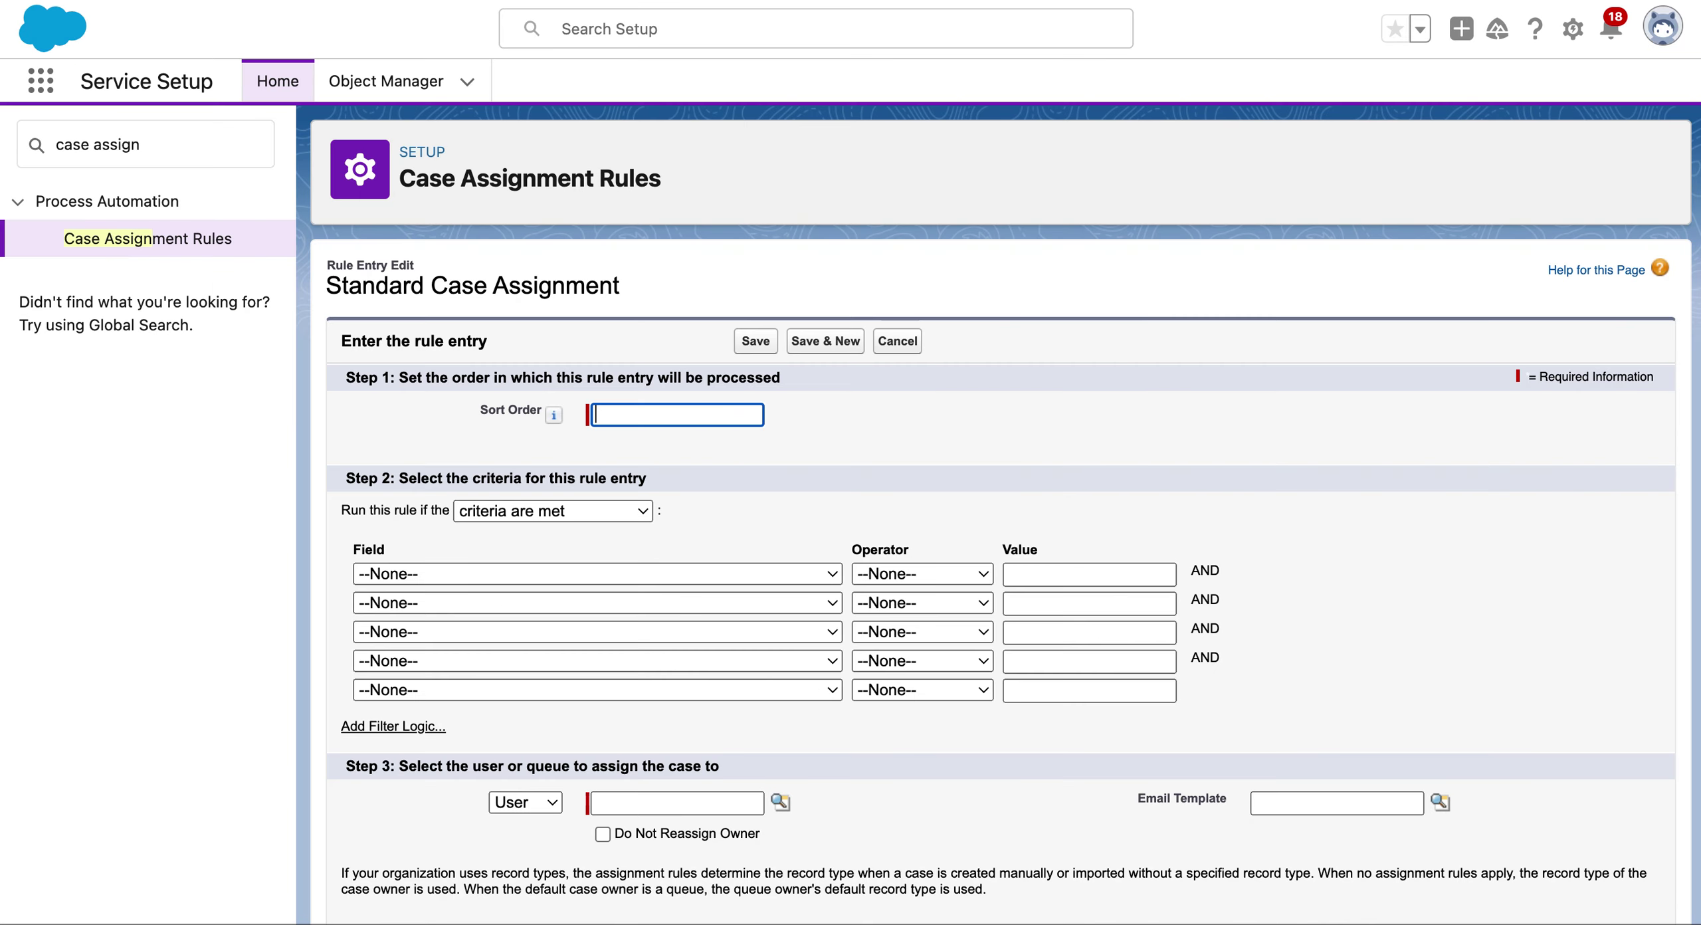
- Set the rule entry's sort order to 1 and its first criterion to Case: Case Record Type with the operator equals
{"action": "key", "text": "BackSpace"}
{"action": "type", "text": "1"}
{"action": "left_click", "coordinate": [575, 571]}
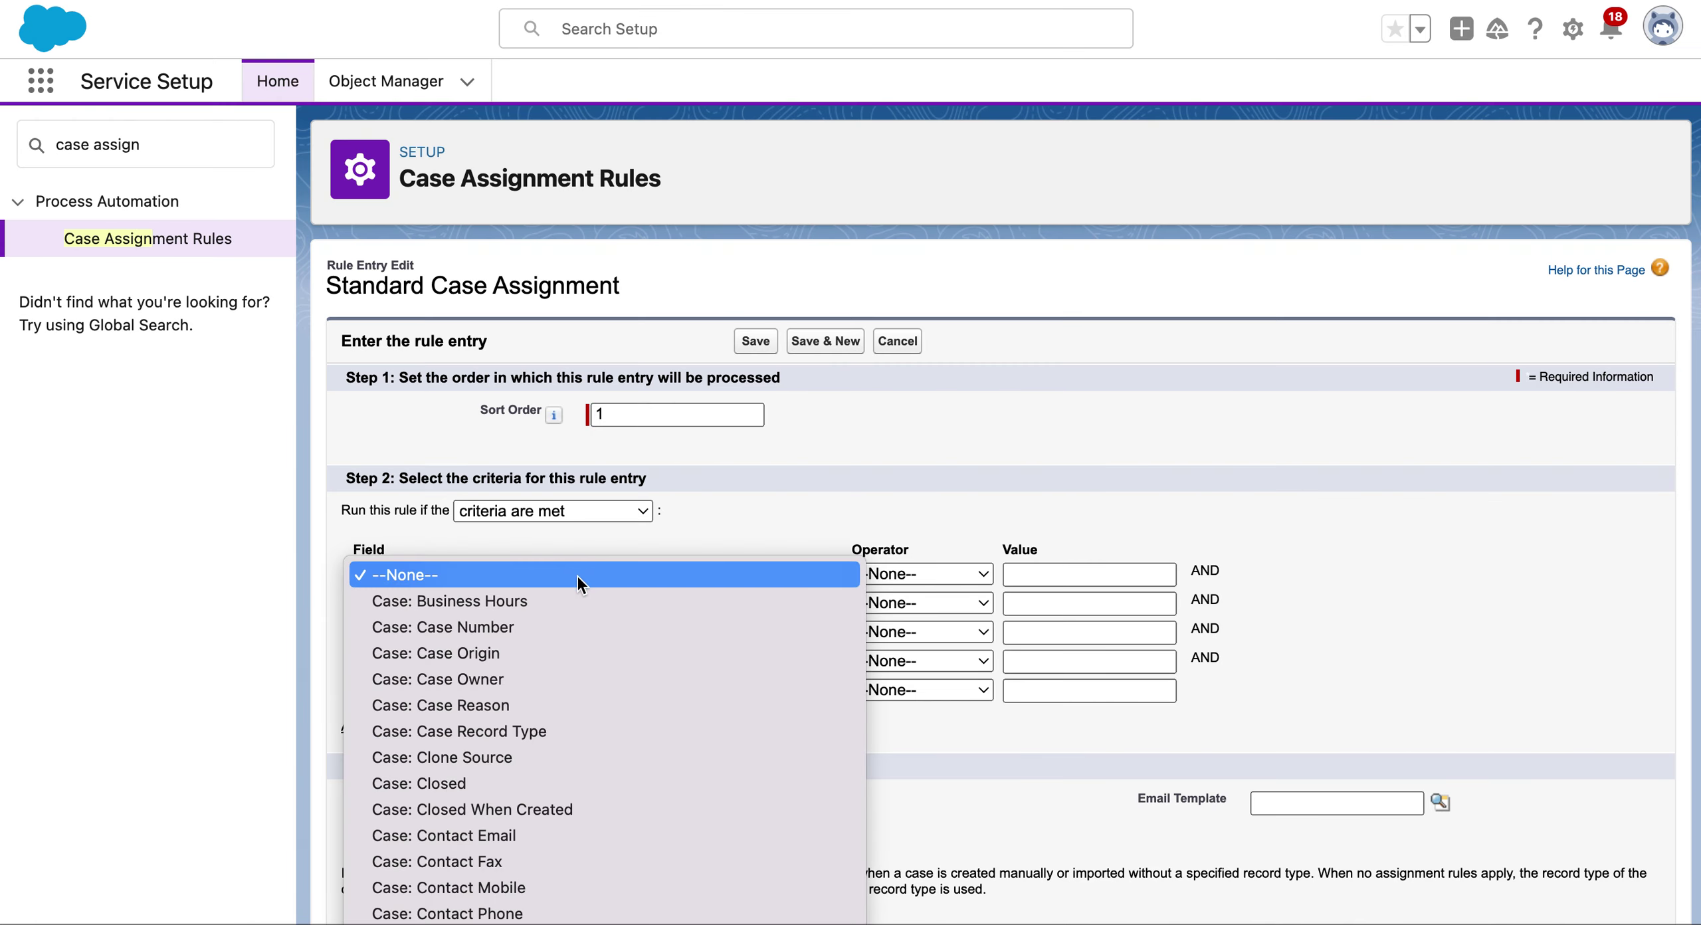
{"action": "left_click", "coordinate": [578, 721]}
{"action": "left_click", "coordinate": [882, 574]}
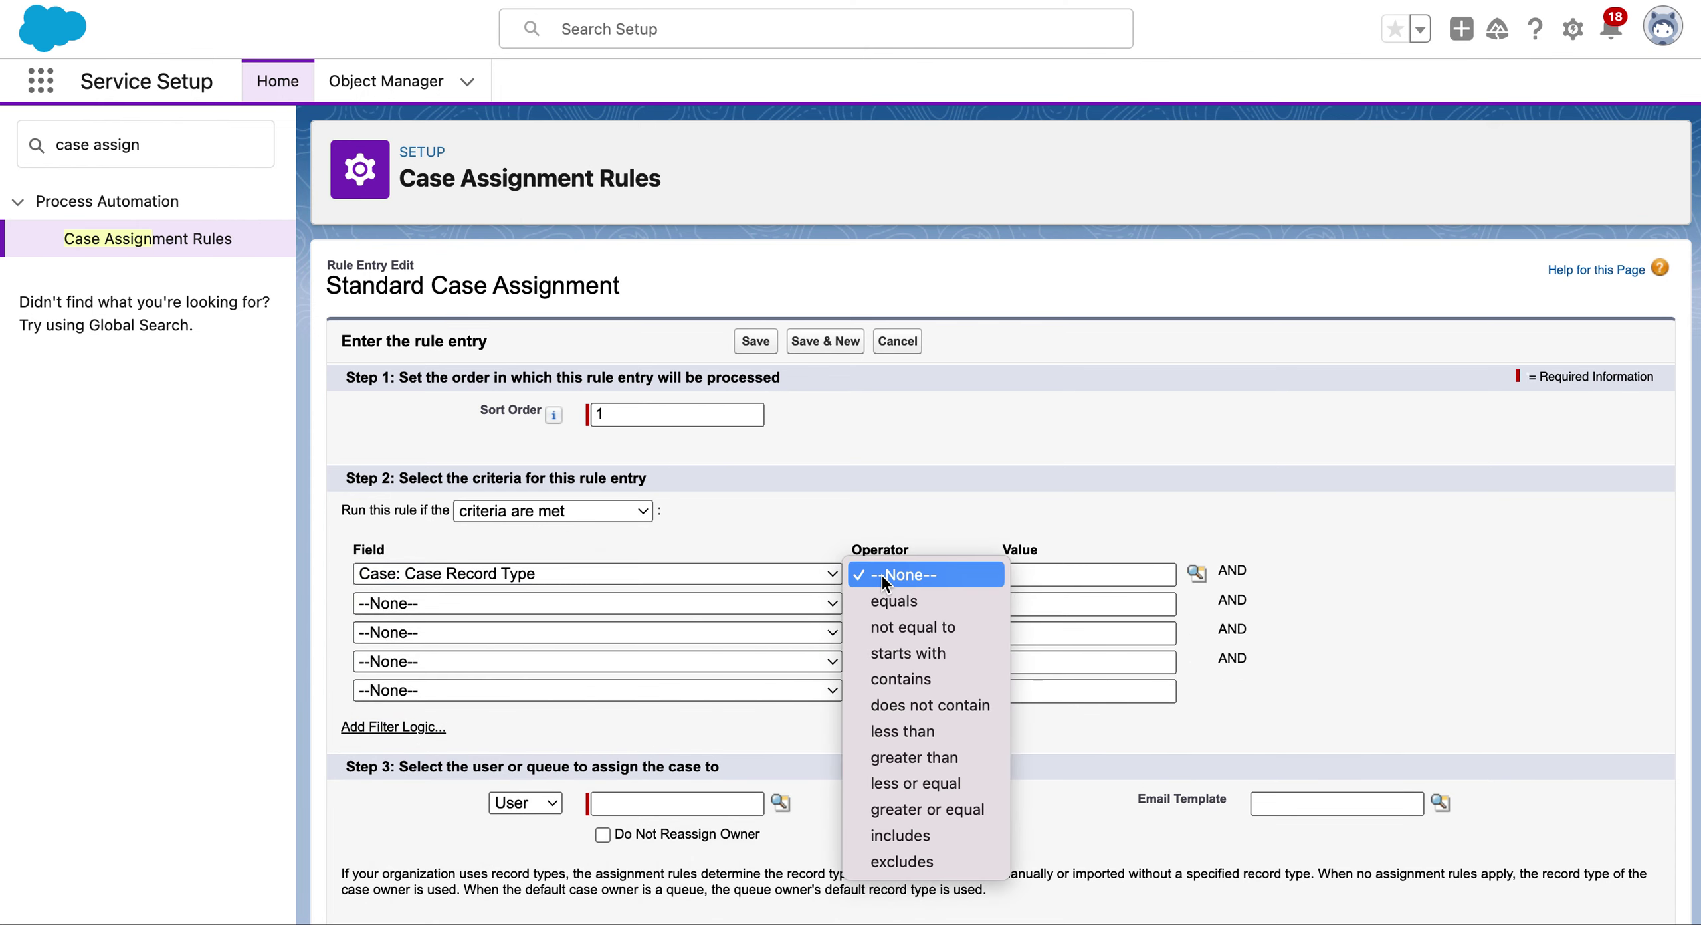
{"action": "left_click", "coordinate": [894, 601]}
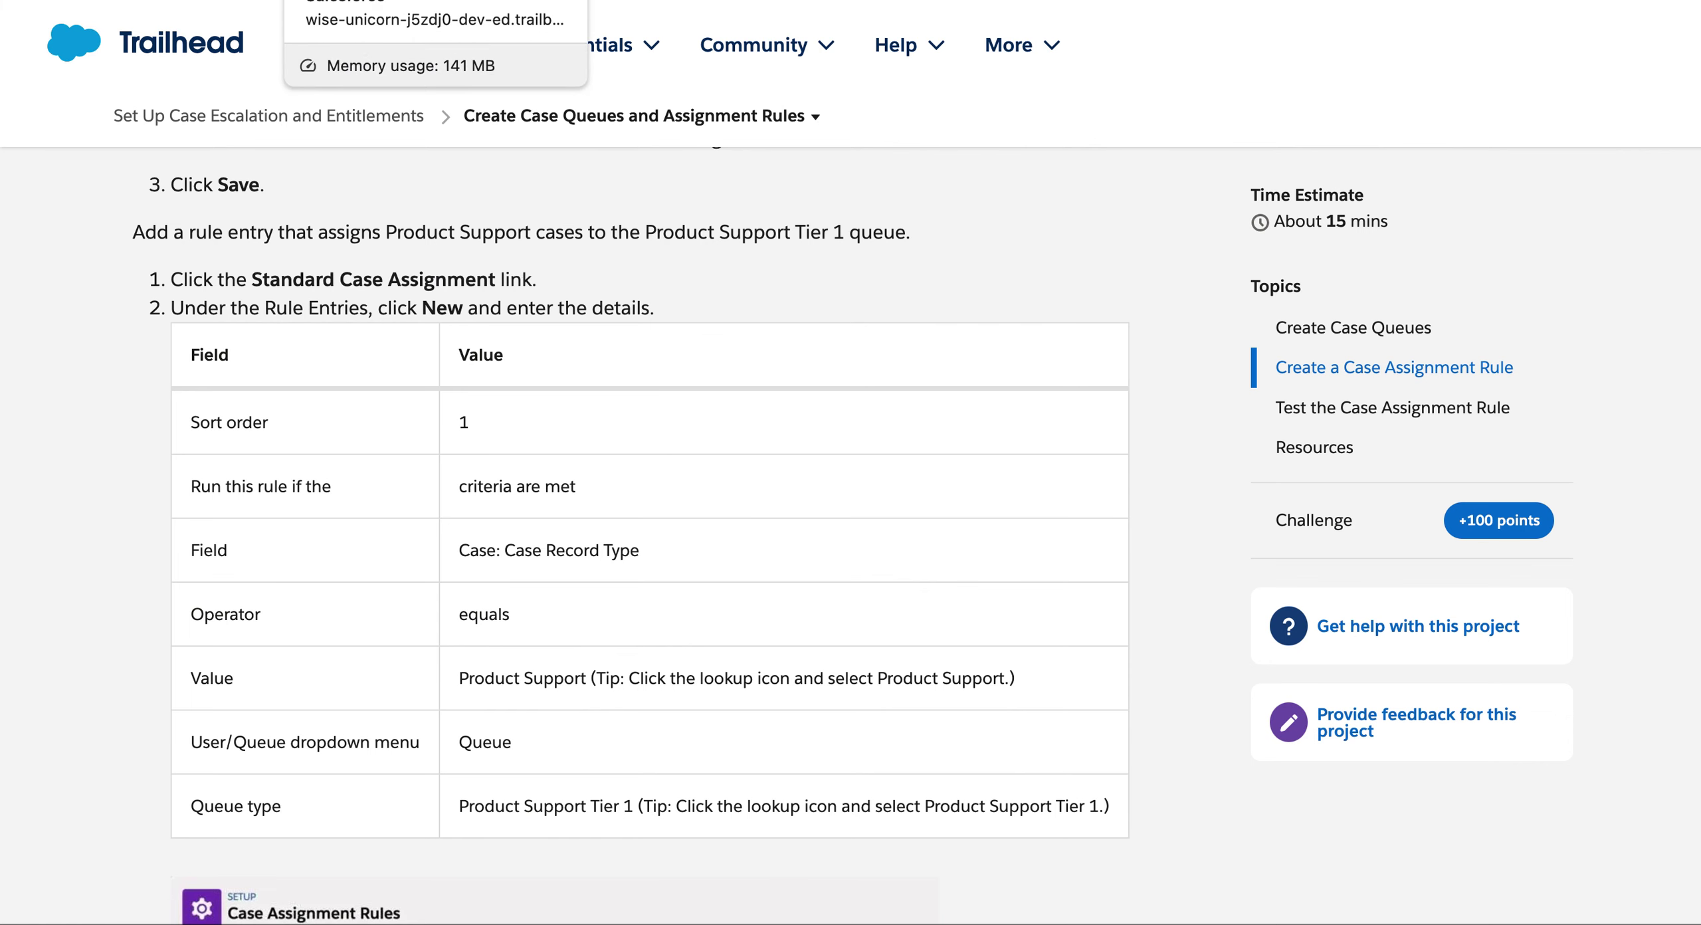
- Check the criterion value in Trailhead, then look up and insert Productt Support as the record type value
{"action": "left_click", "coordinate": [435, 1]}
{"action": "left_click", "coordinate": [1189, 569]}
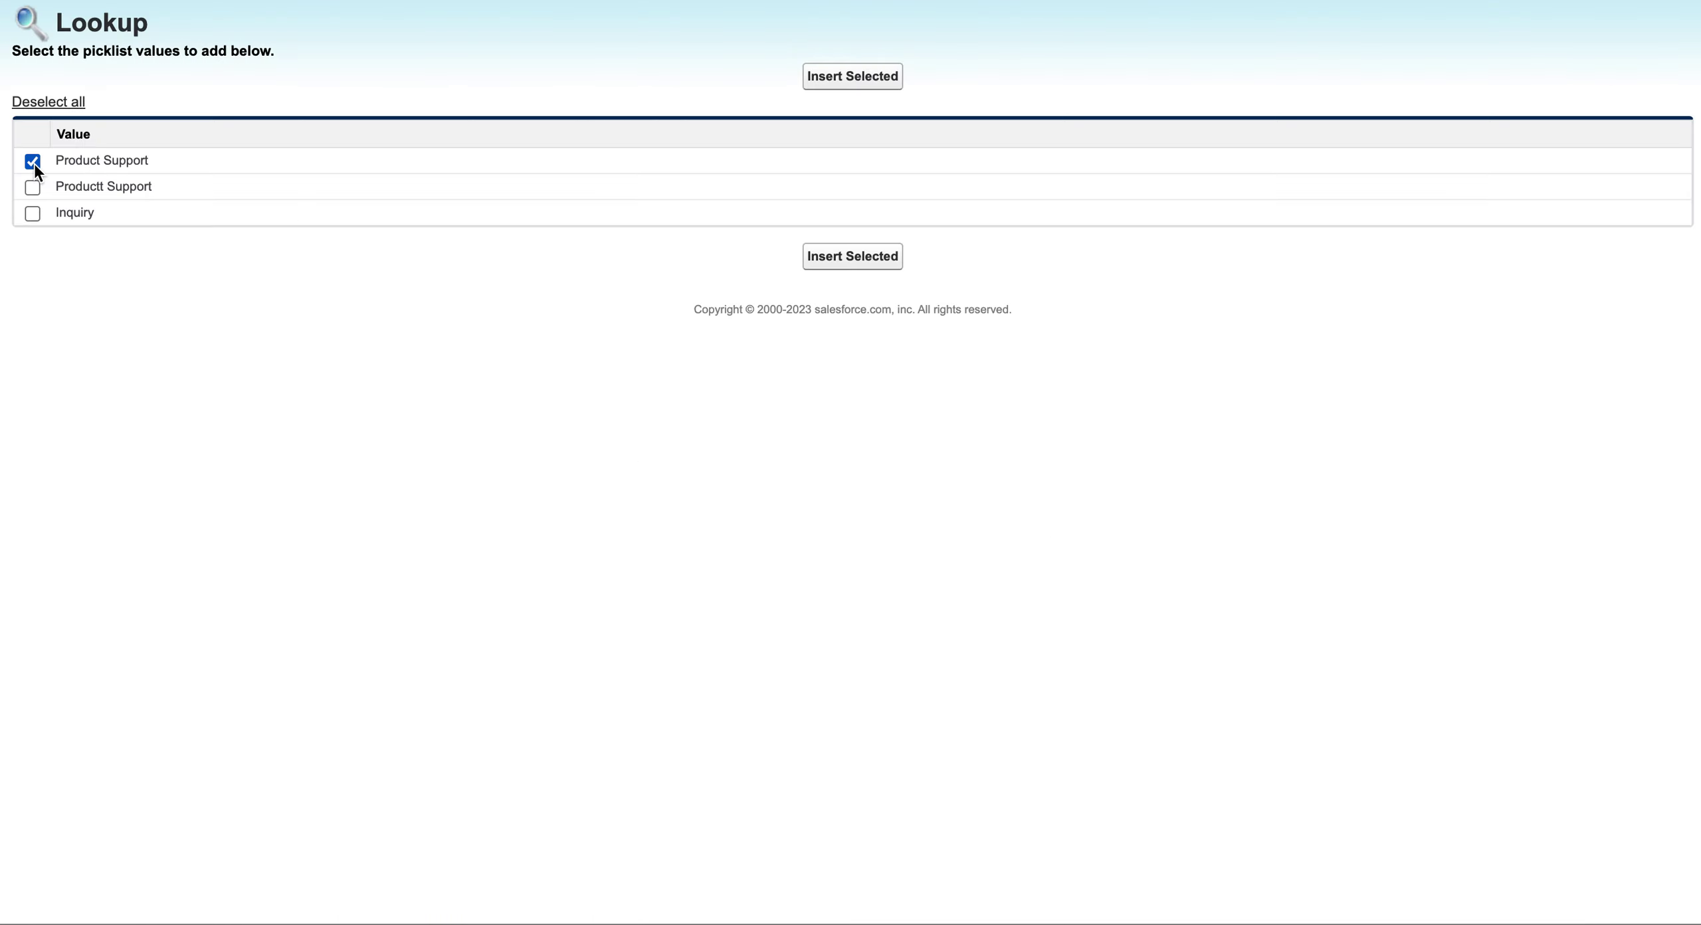
{"action": "left_click", "coordinate": [33, 187]}
{"action": "left_click", "coordinate": [33, 161]}
{"action": "left_click", "coordinate": [826, 258]}
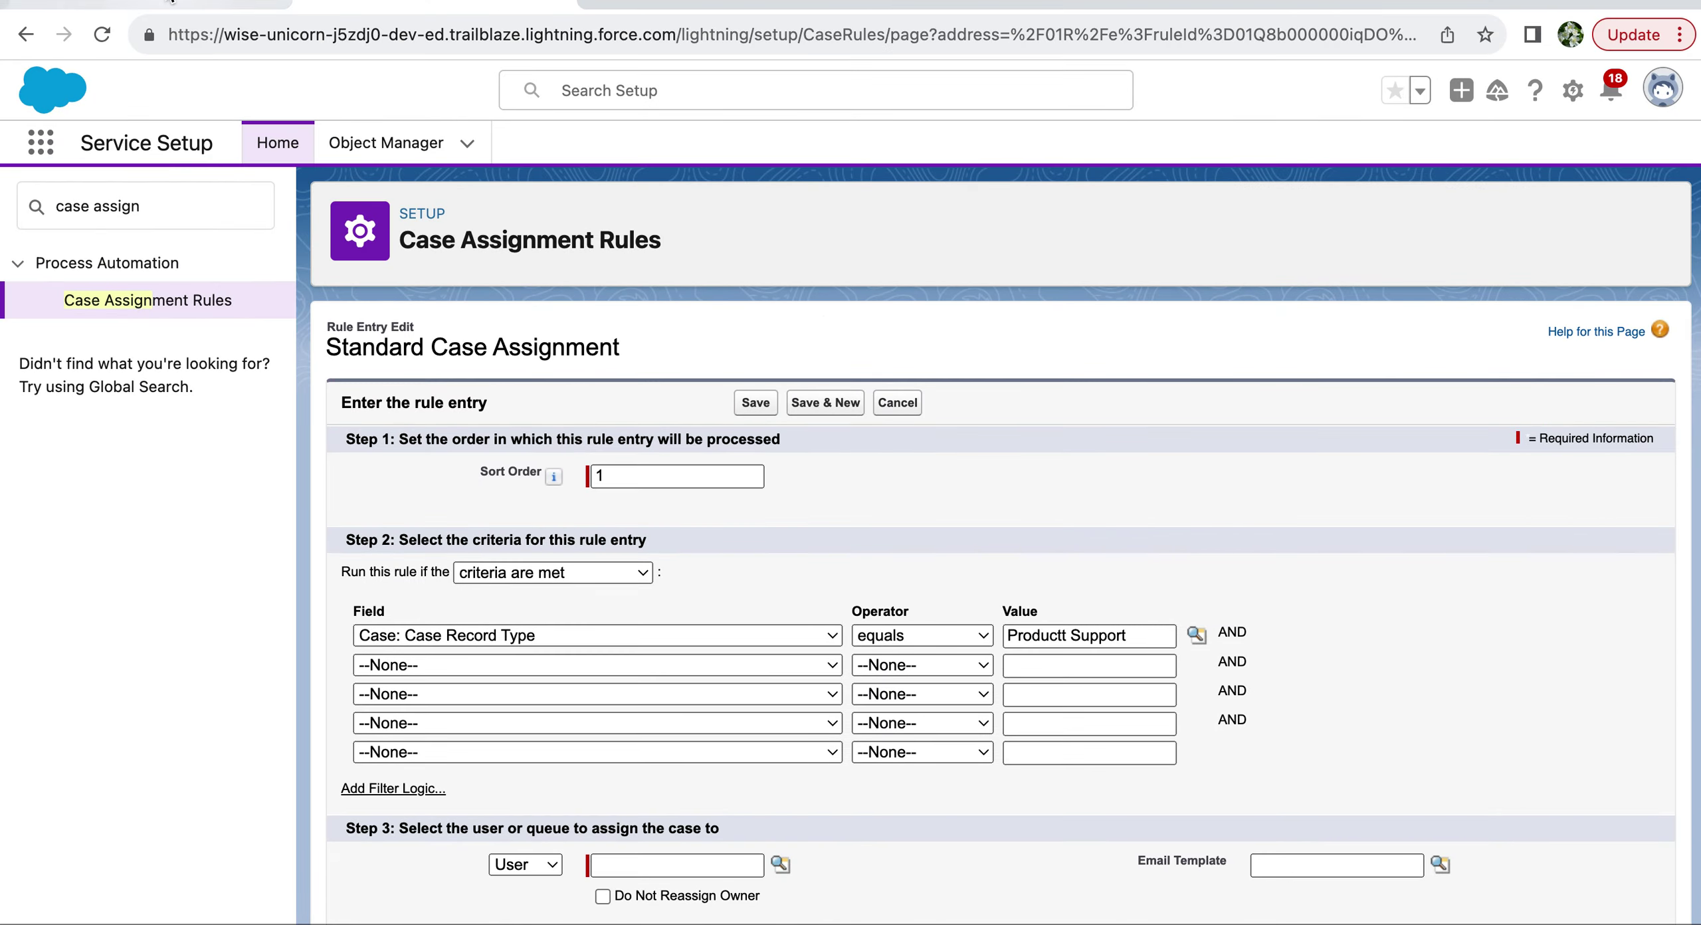
- Check the assignee instructions in Trailhead and try assigning the rule entry to a recently viewed user
{"action": "left_click", "coordinate": [169, 4]}
{"action": "scroll", "coordinate": [582, 648], "scroll_direction": "down", "scroll_amount": 4}
{"action": "scroll", "coordinate": [582, 644], "scroll_direction": "down", "scroll_amount": 2}
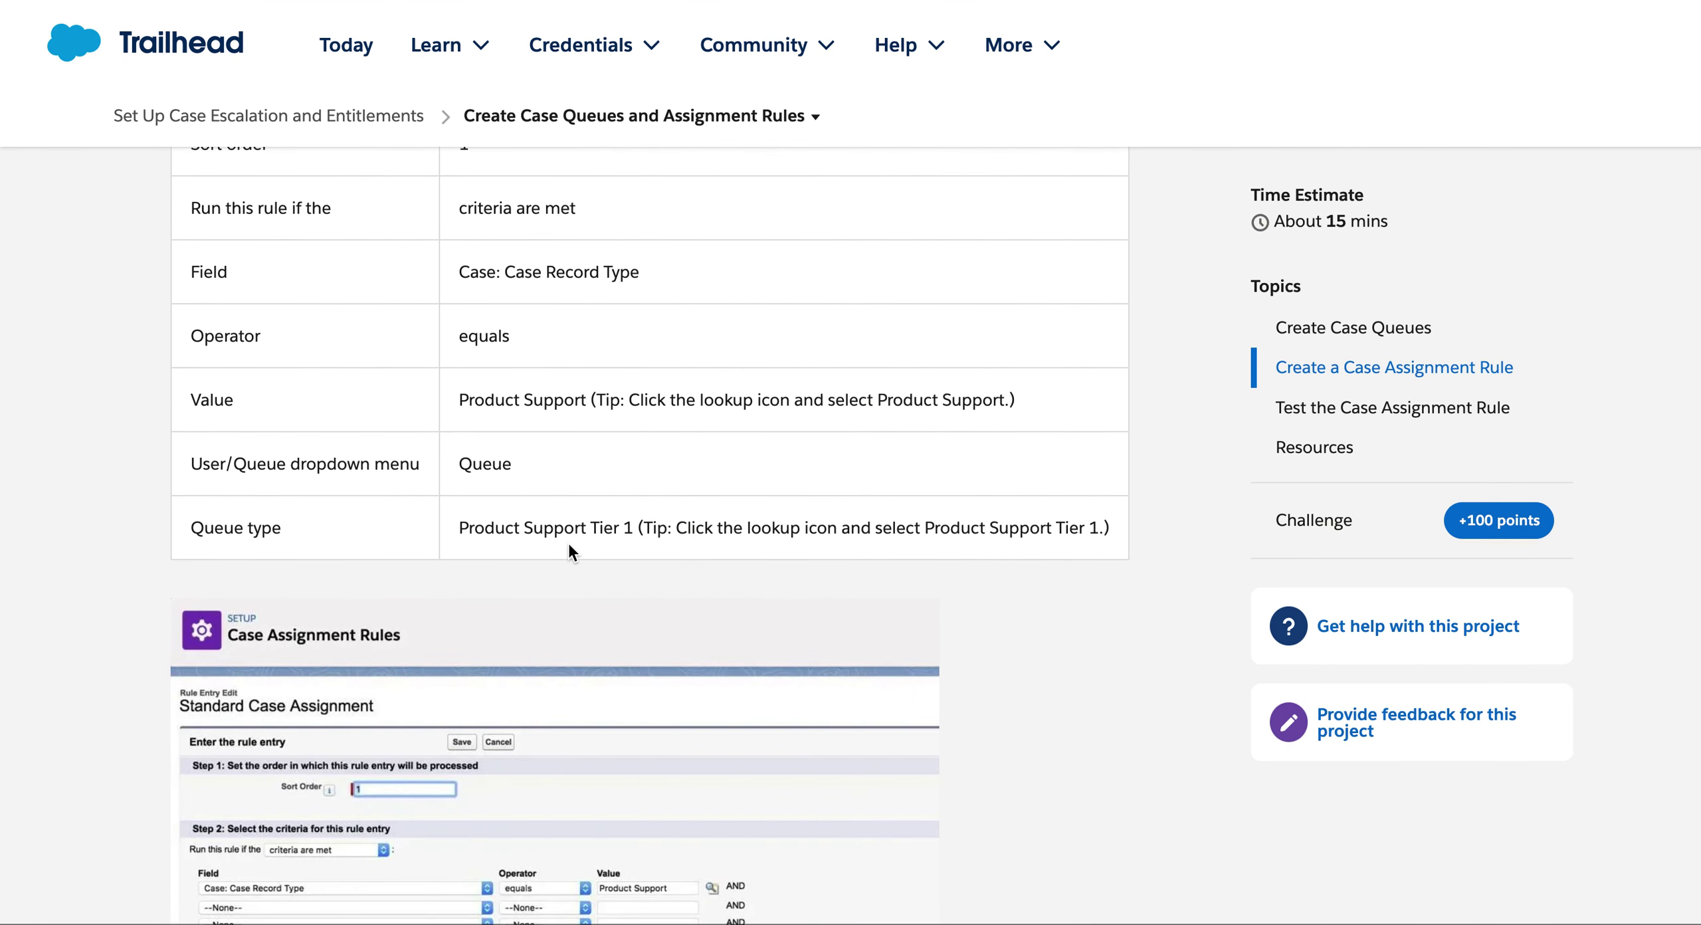
{"action": "key", "text": "ctrl+shift+Tab"}
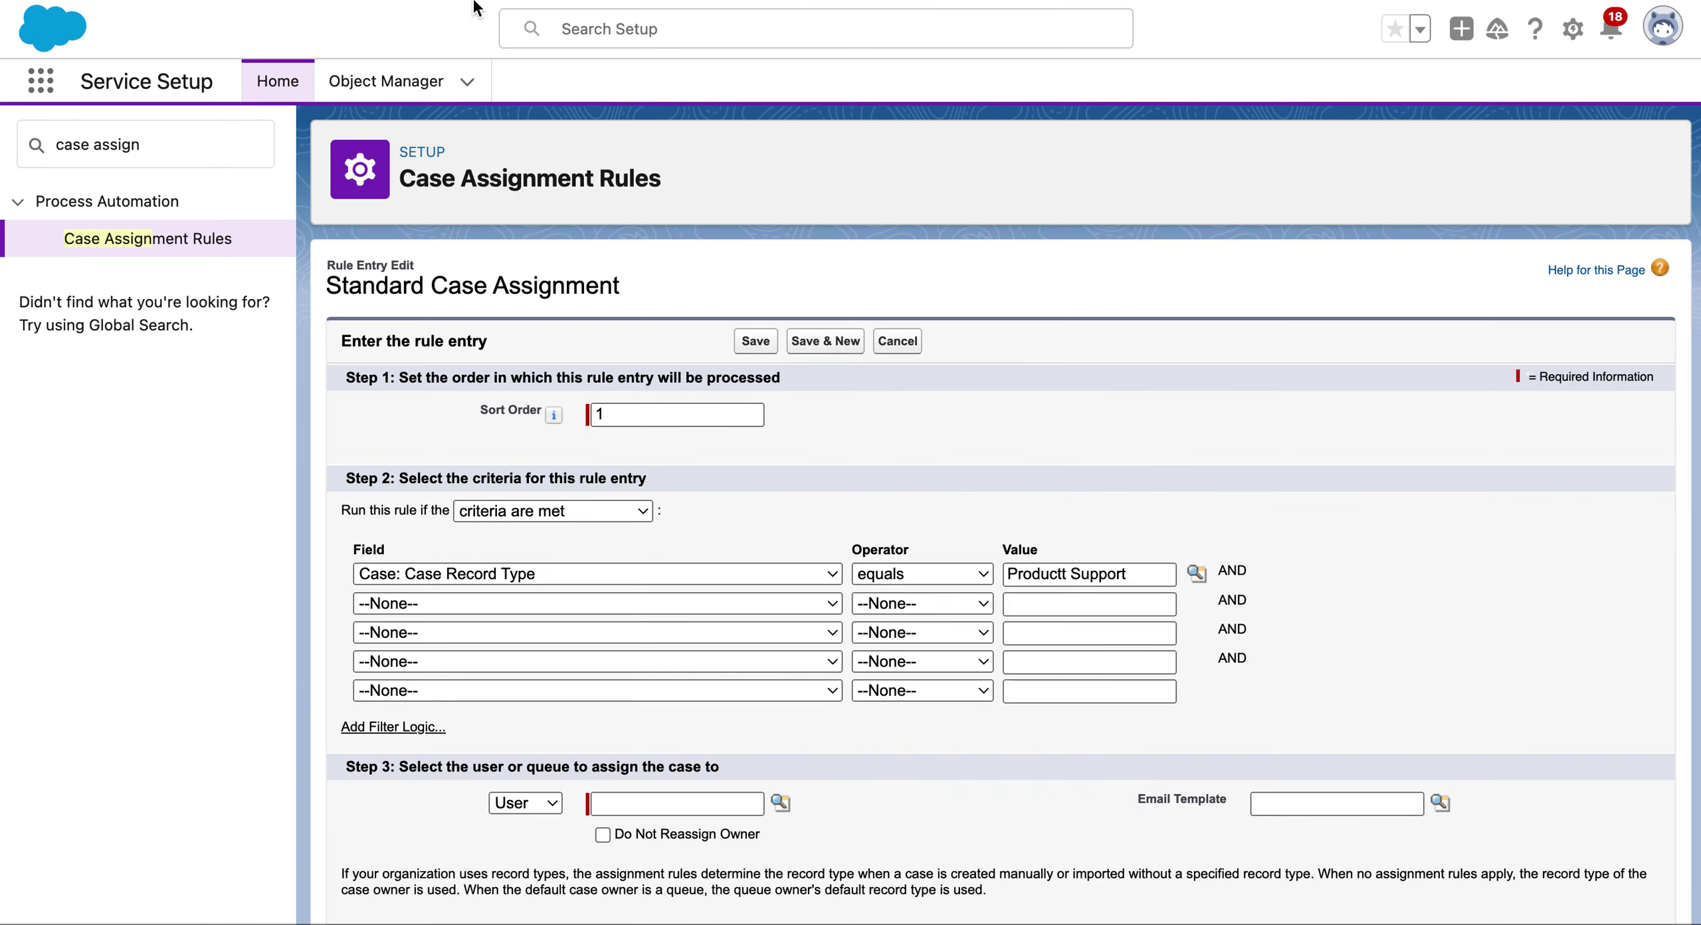
{"action": "scroll", "coordinate": [721, 513], "scroll_direction": "down", "scroll_amount": 3}
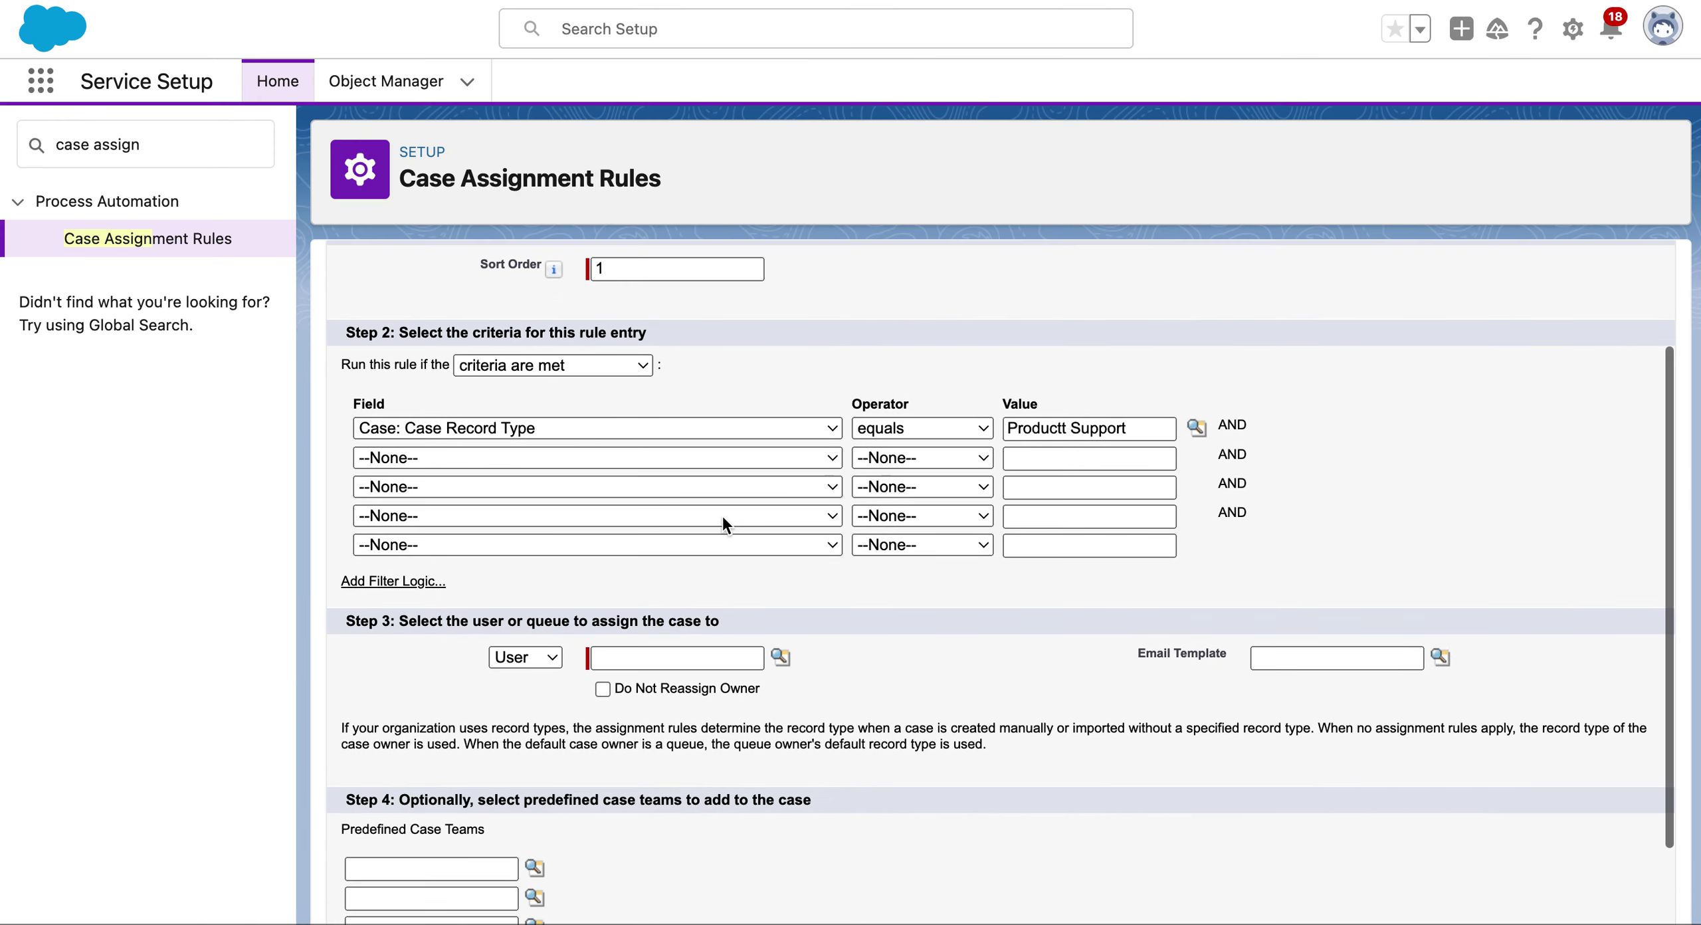
{"action": "left_click", "coordinate": [781, 657]}
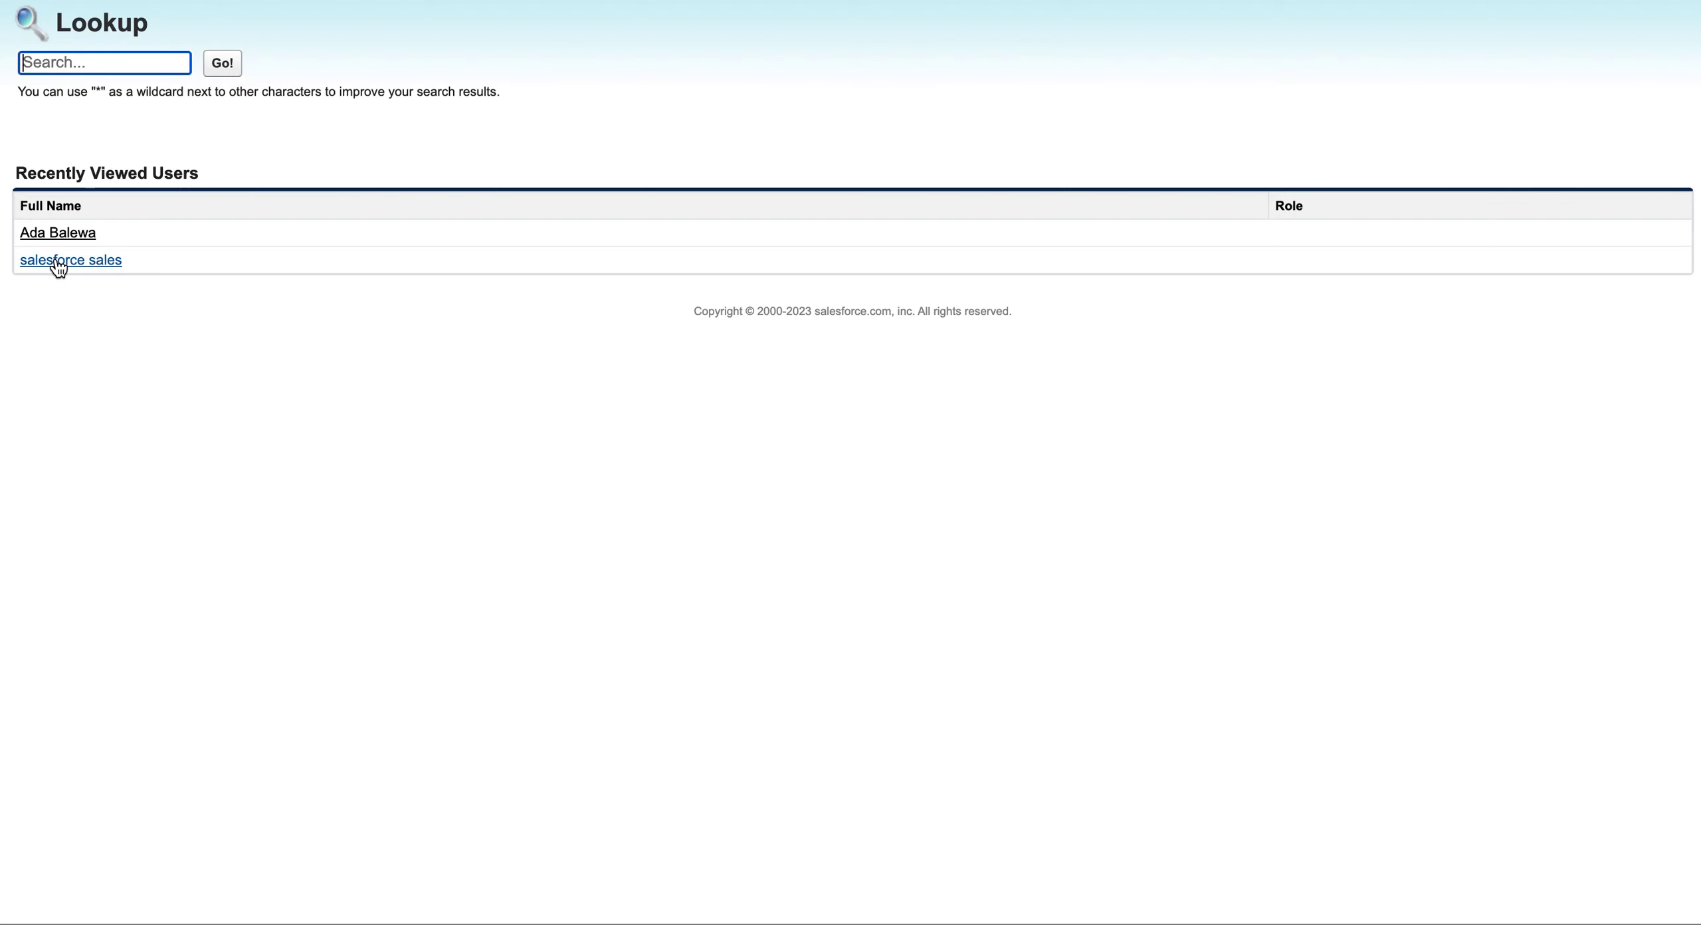
{"action": "left_click", "coordinate": [59, 260]}
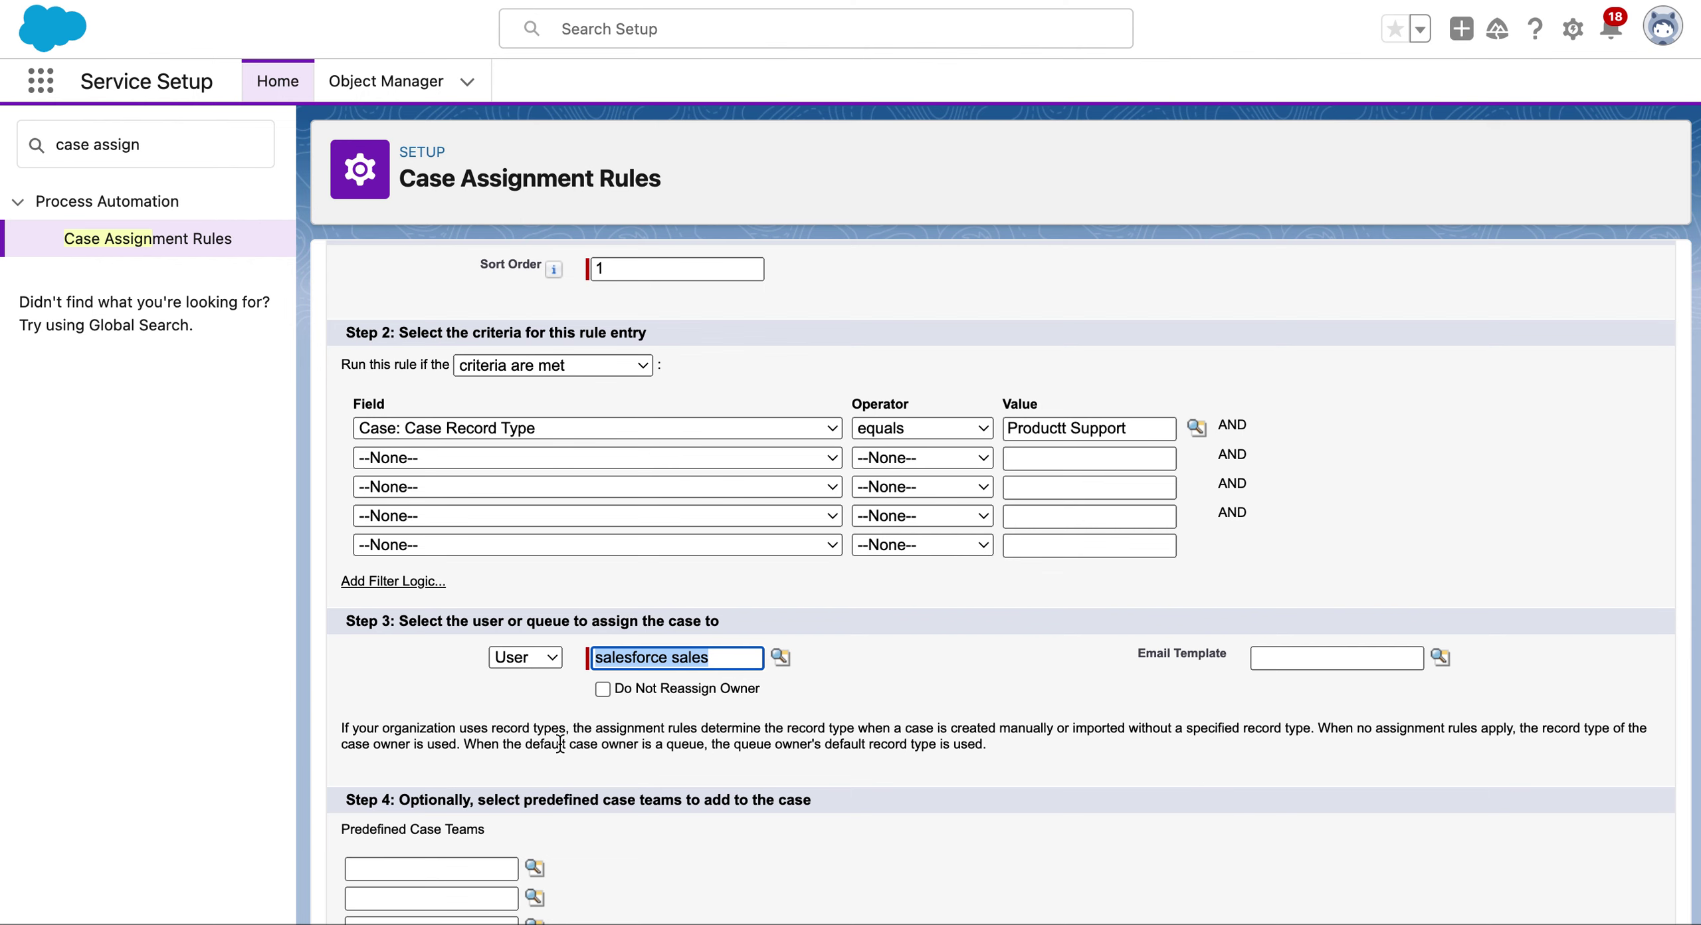
{"action": "scroll", "coordinate": [560, 743], "scroll_direction": "down", "scroll_amount": 3}
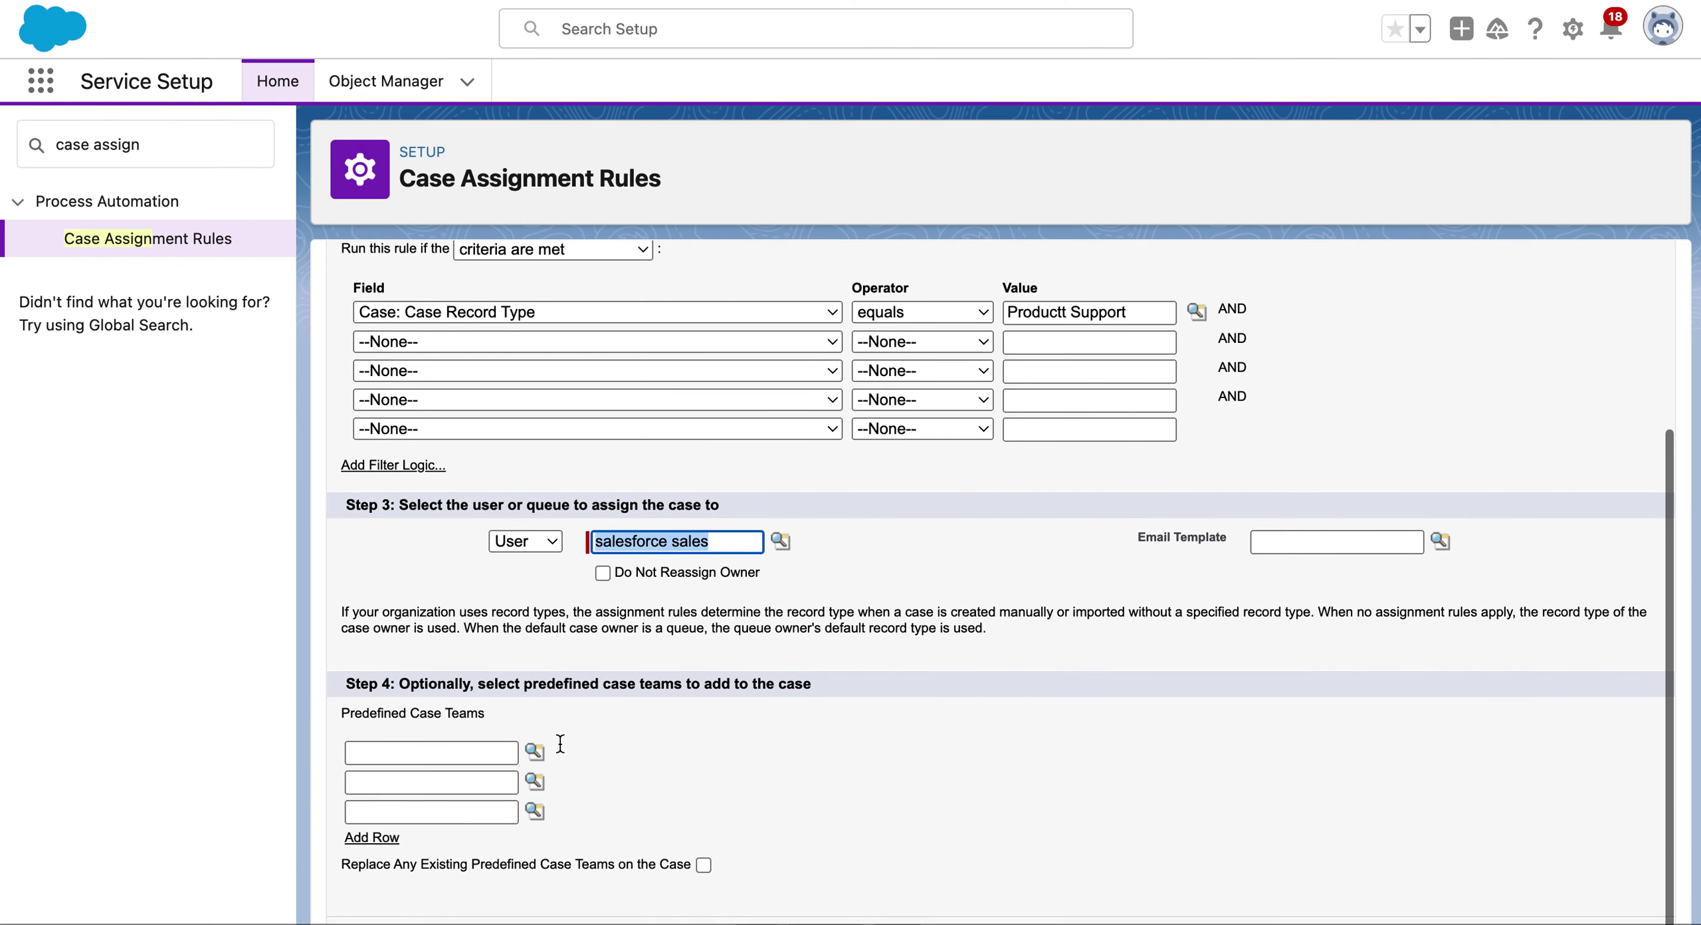
- Check the assignee instructions in Trailhead, then set the rule entry's assignee type to Queue
{"action": "left_click", "coordinate": [279, 2]}
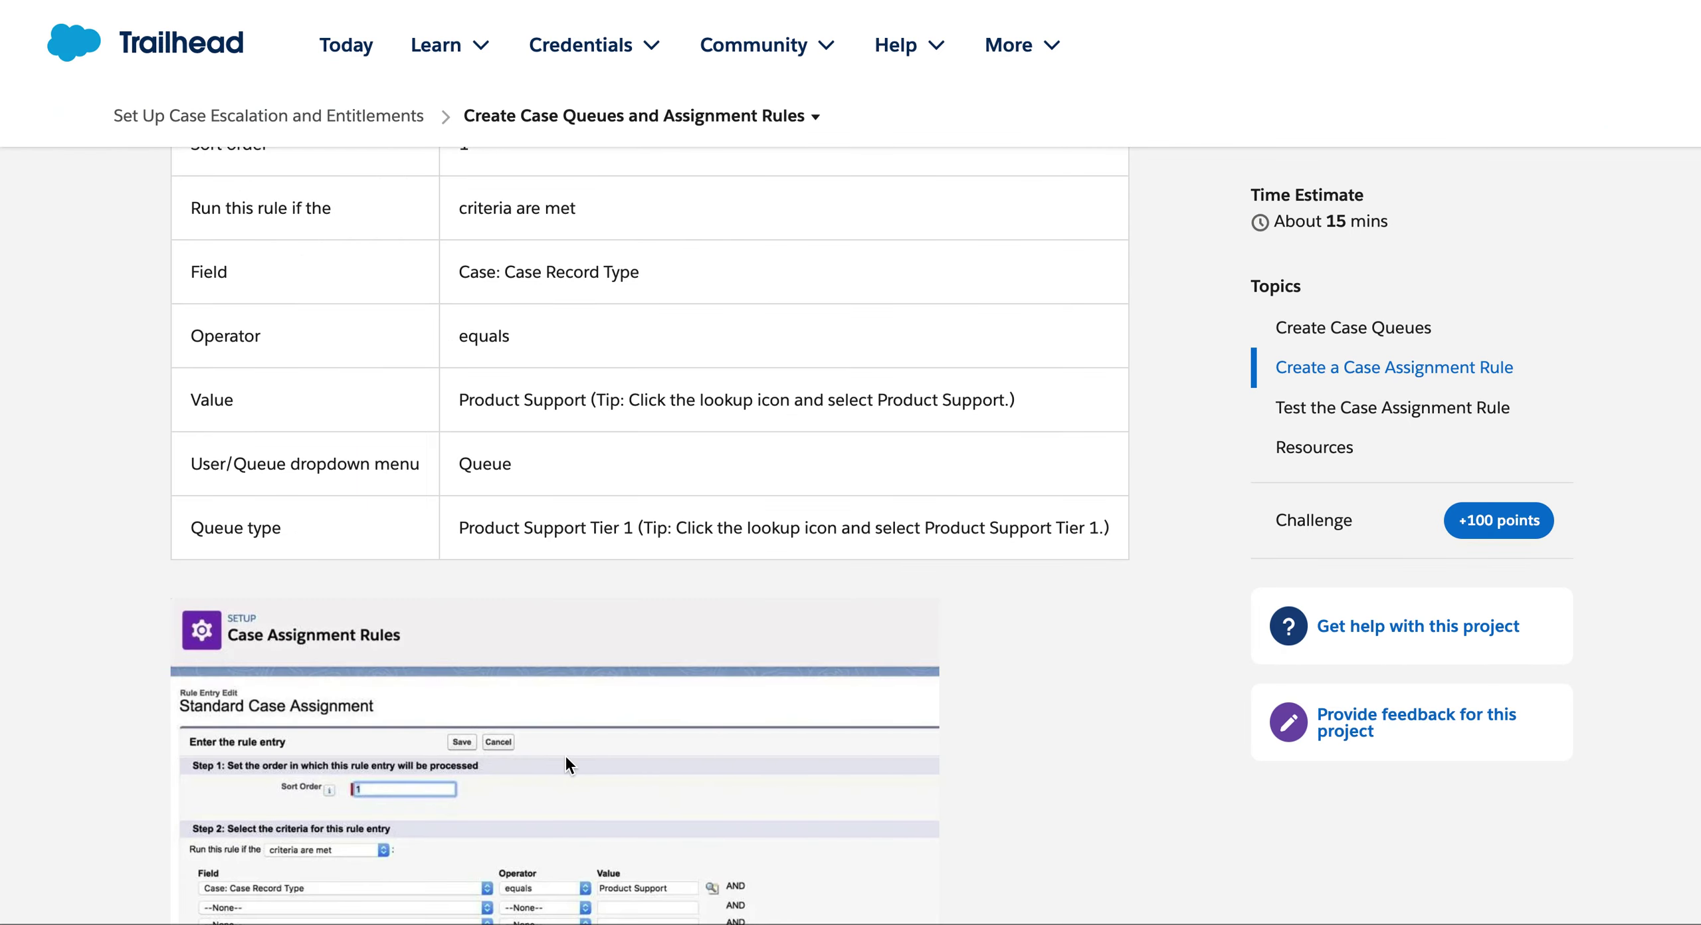
{"action": "scroll", "coordinate": [566, 763], "scroll_direction": "down", "scroll_amount": 3}
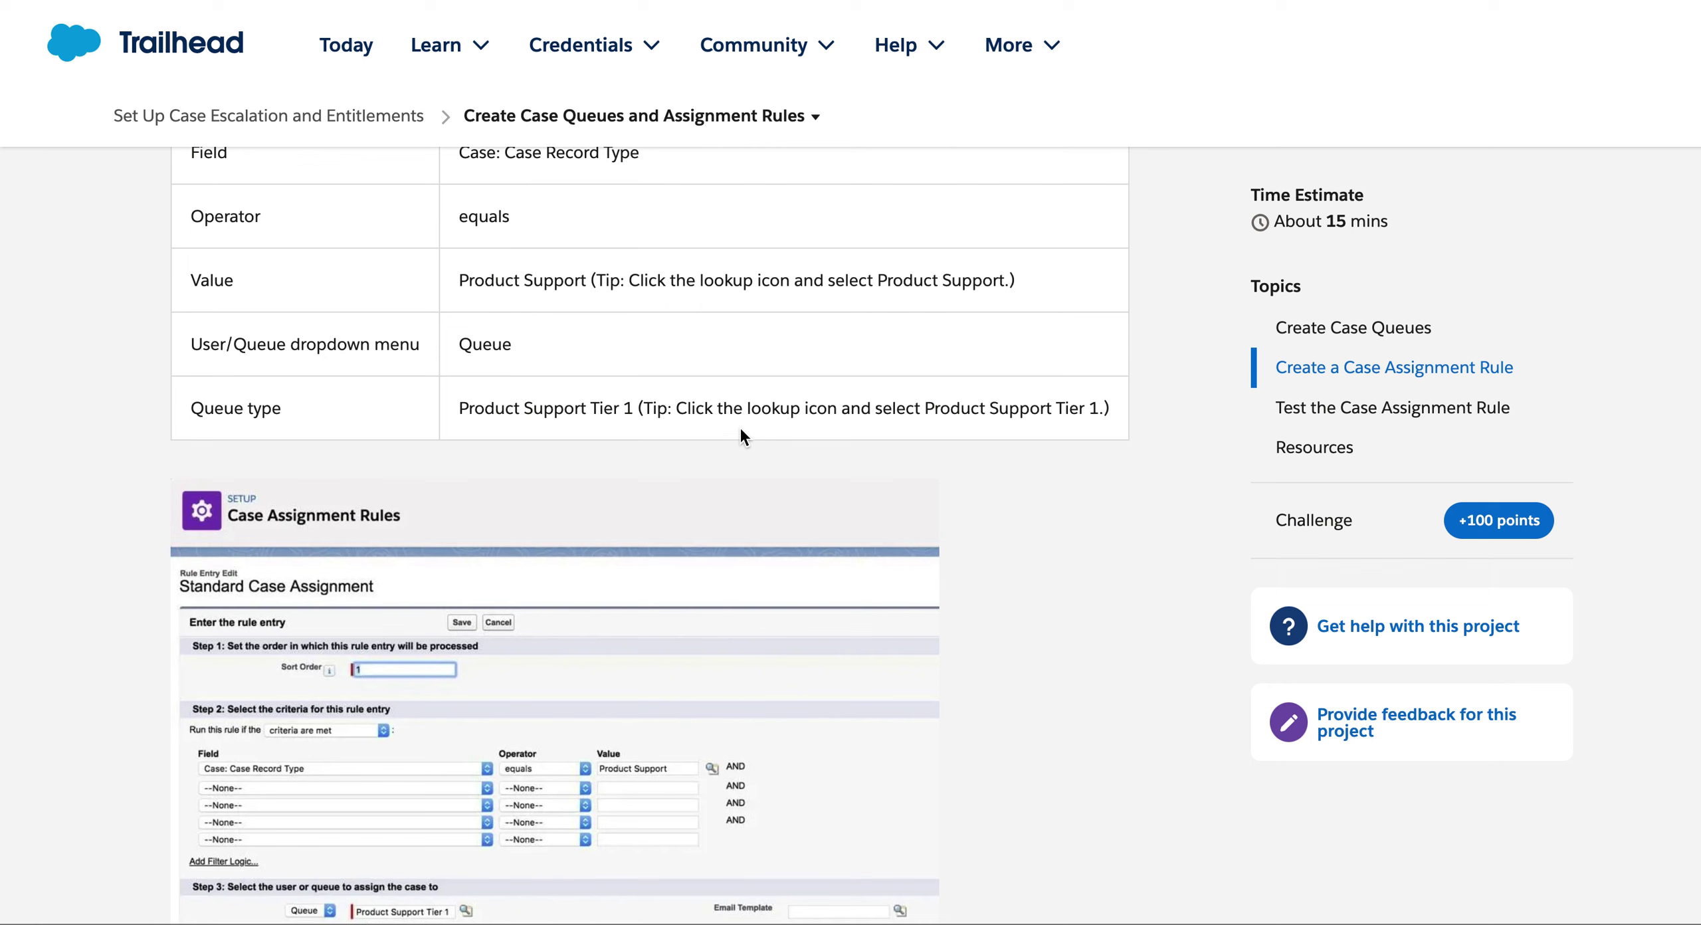
{"action": "scroll", "coordinate": [741, 436], "scroll_direction": "down", "scroll_amount": 7}
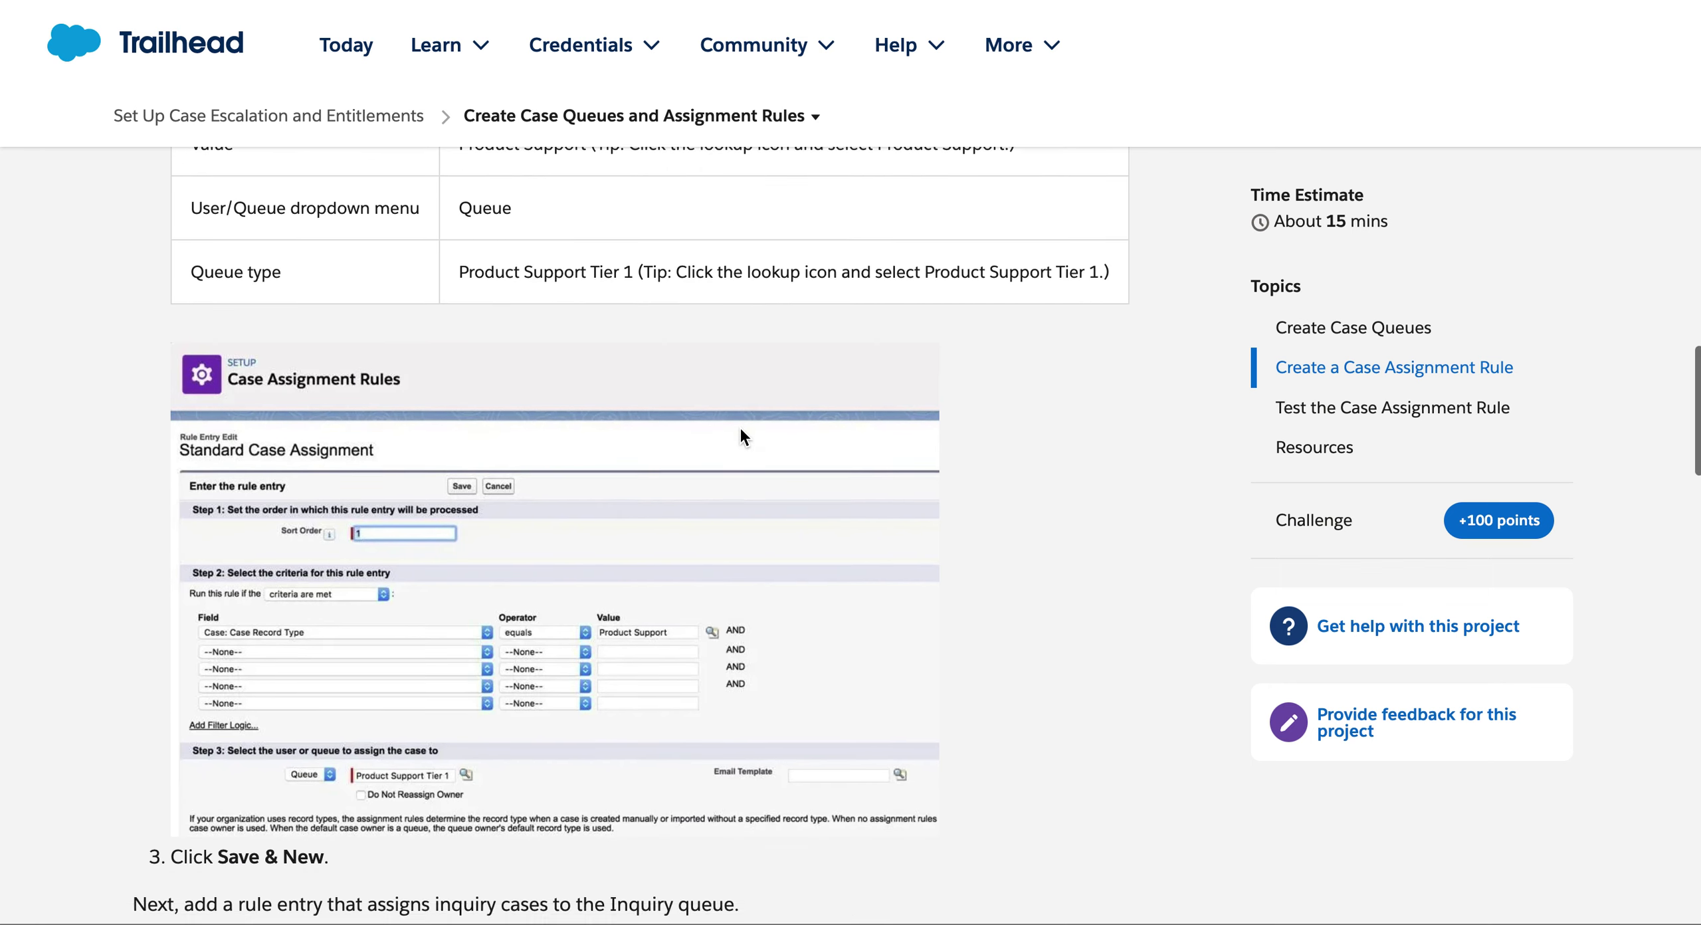
{"action": "scroll", "coordinate": [743, 430], "scroll_direction": "down", "scroll_amount": 1}
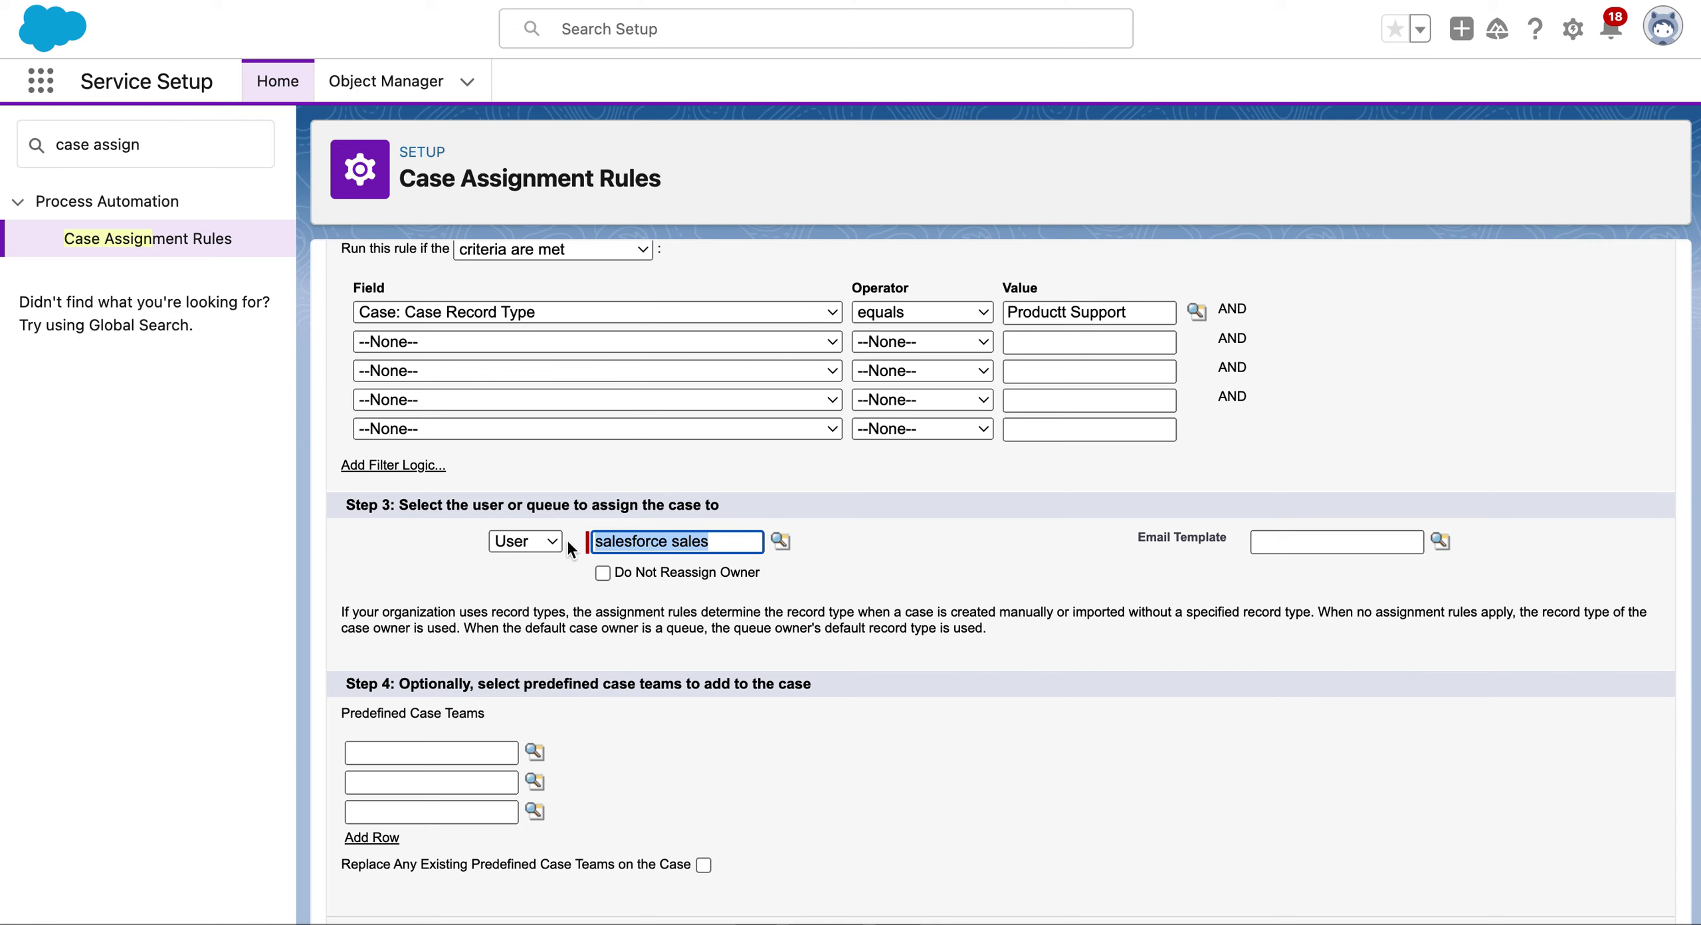
{"action": "left_click", "coordinate": [553, 544]}
{"action": "left_click", "coordinate": [532, 565]}
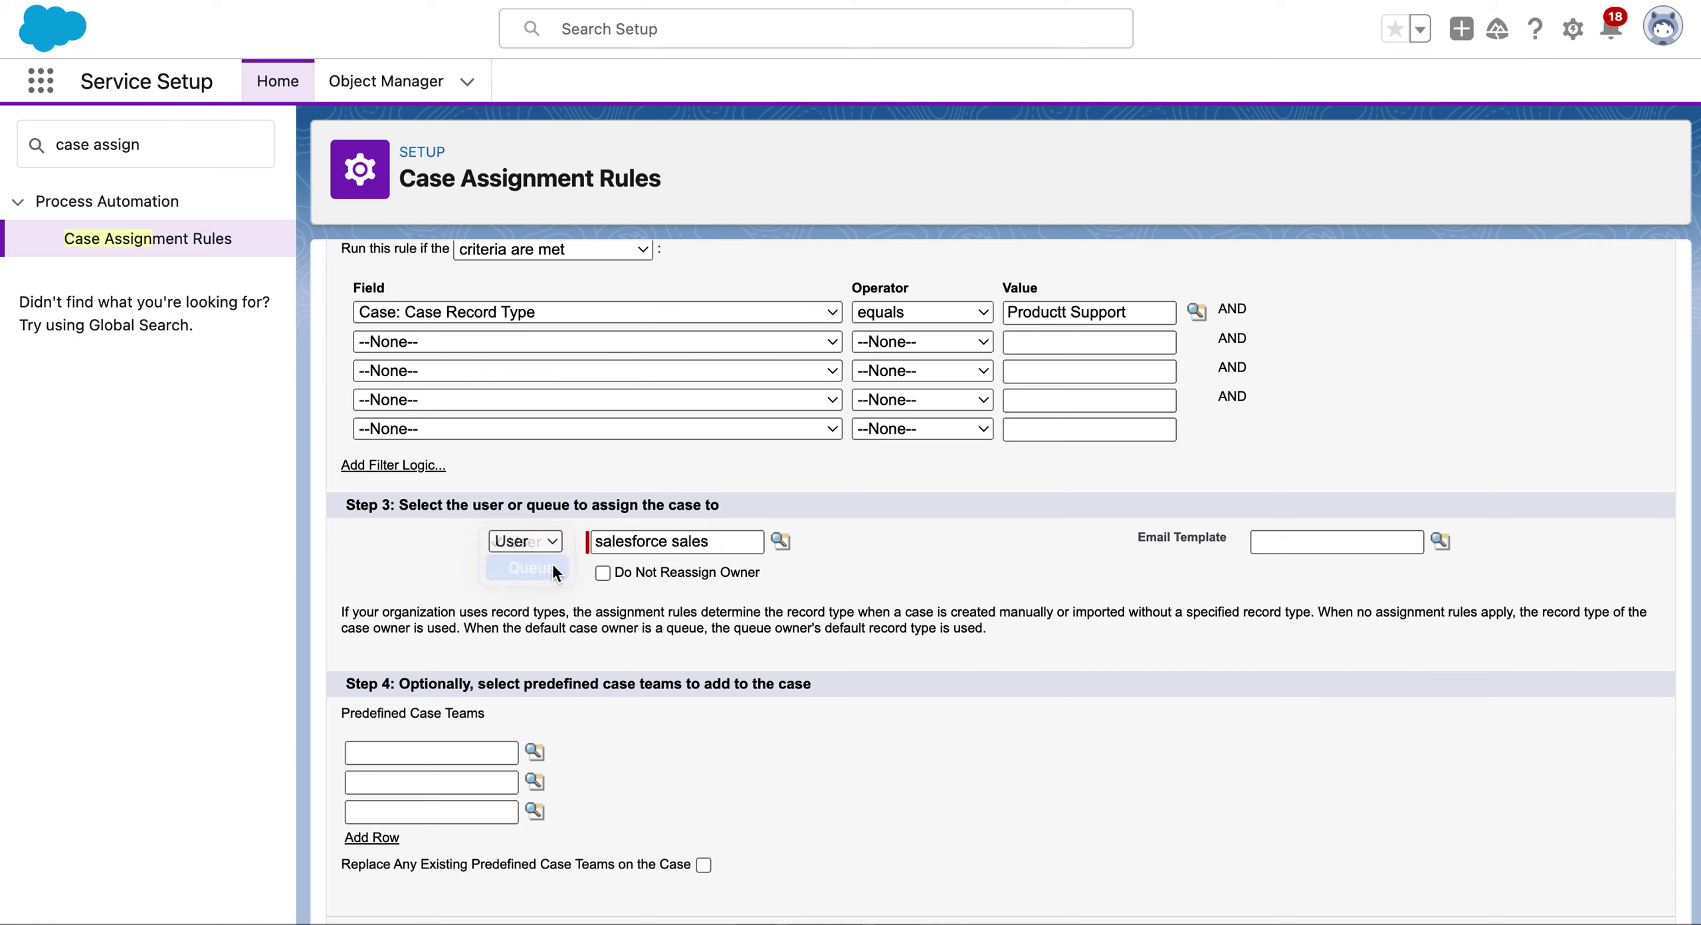
- Clear the leftover user name from the assignee field, then look up and insert the Product Support Tier 1 queue
{"action": "left_click", "coordinate": [778, 541]}
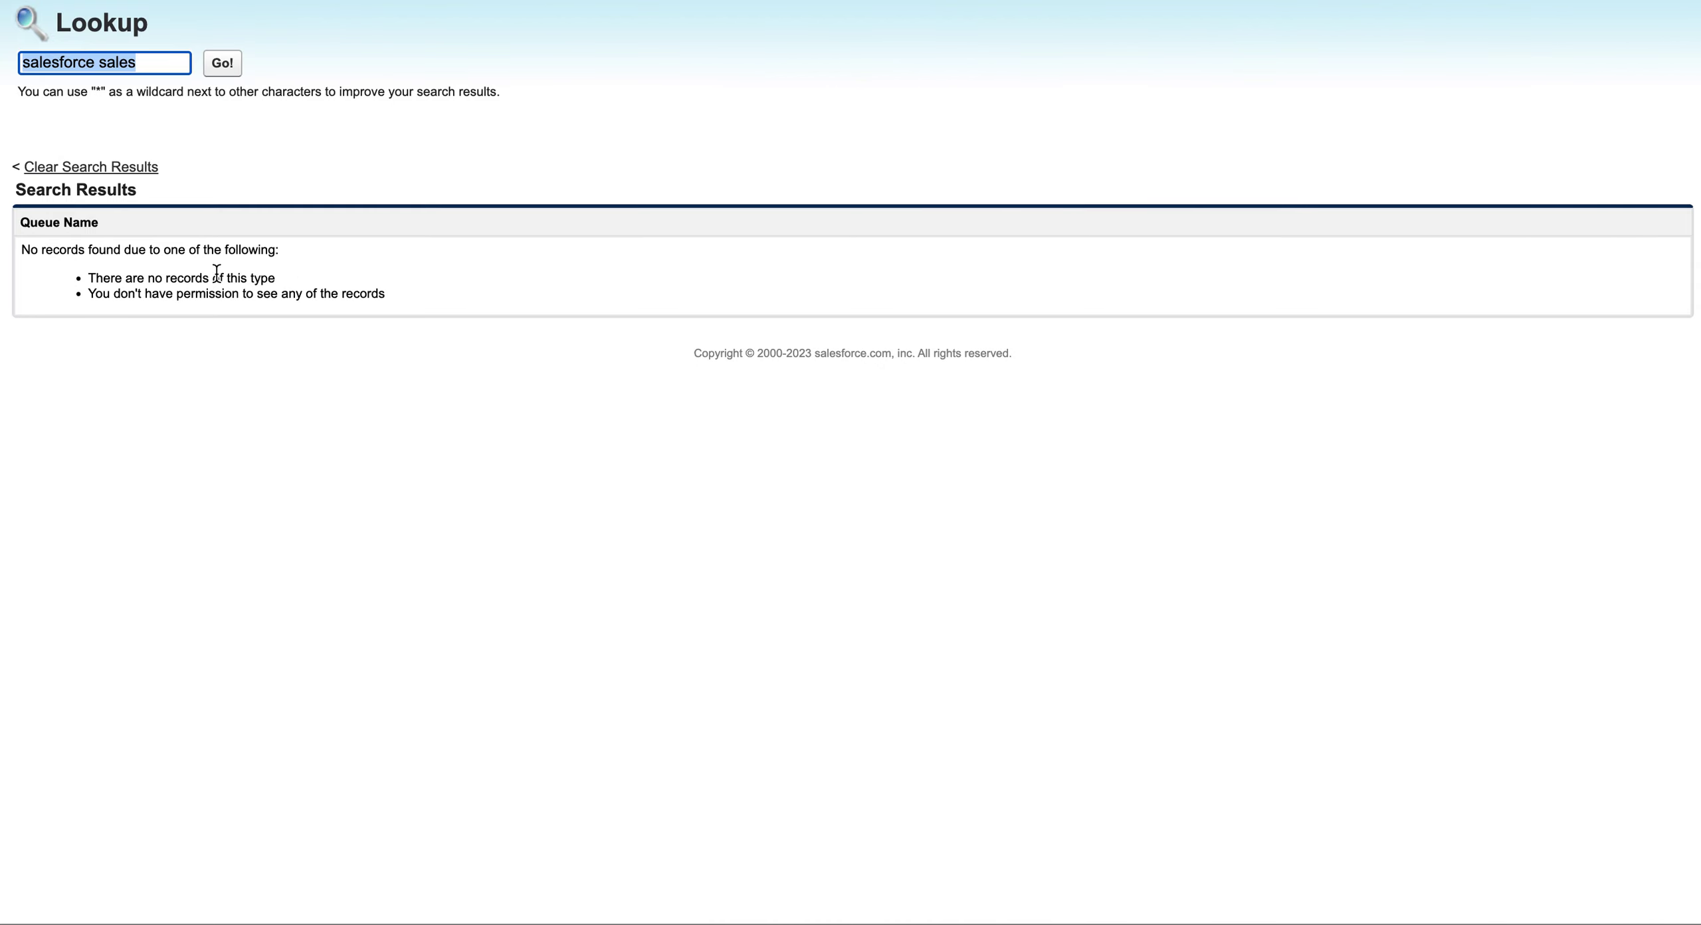
{"action": "key", "text": "super+w"}
{"action": "left_click", "coordinate": [724, 541]}
{"action": "key", "text": "BackSpace"}
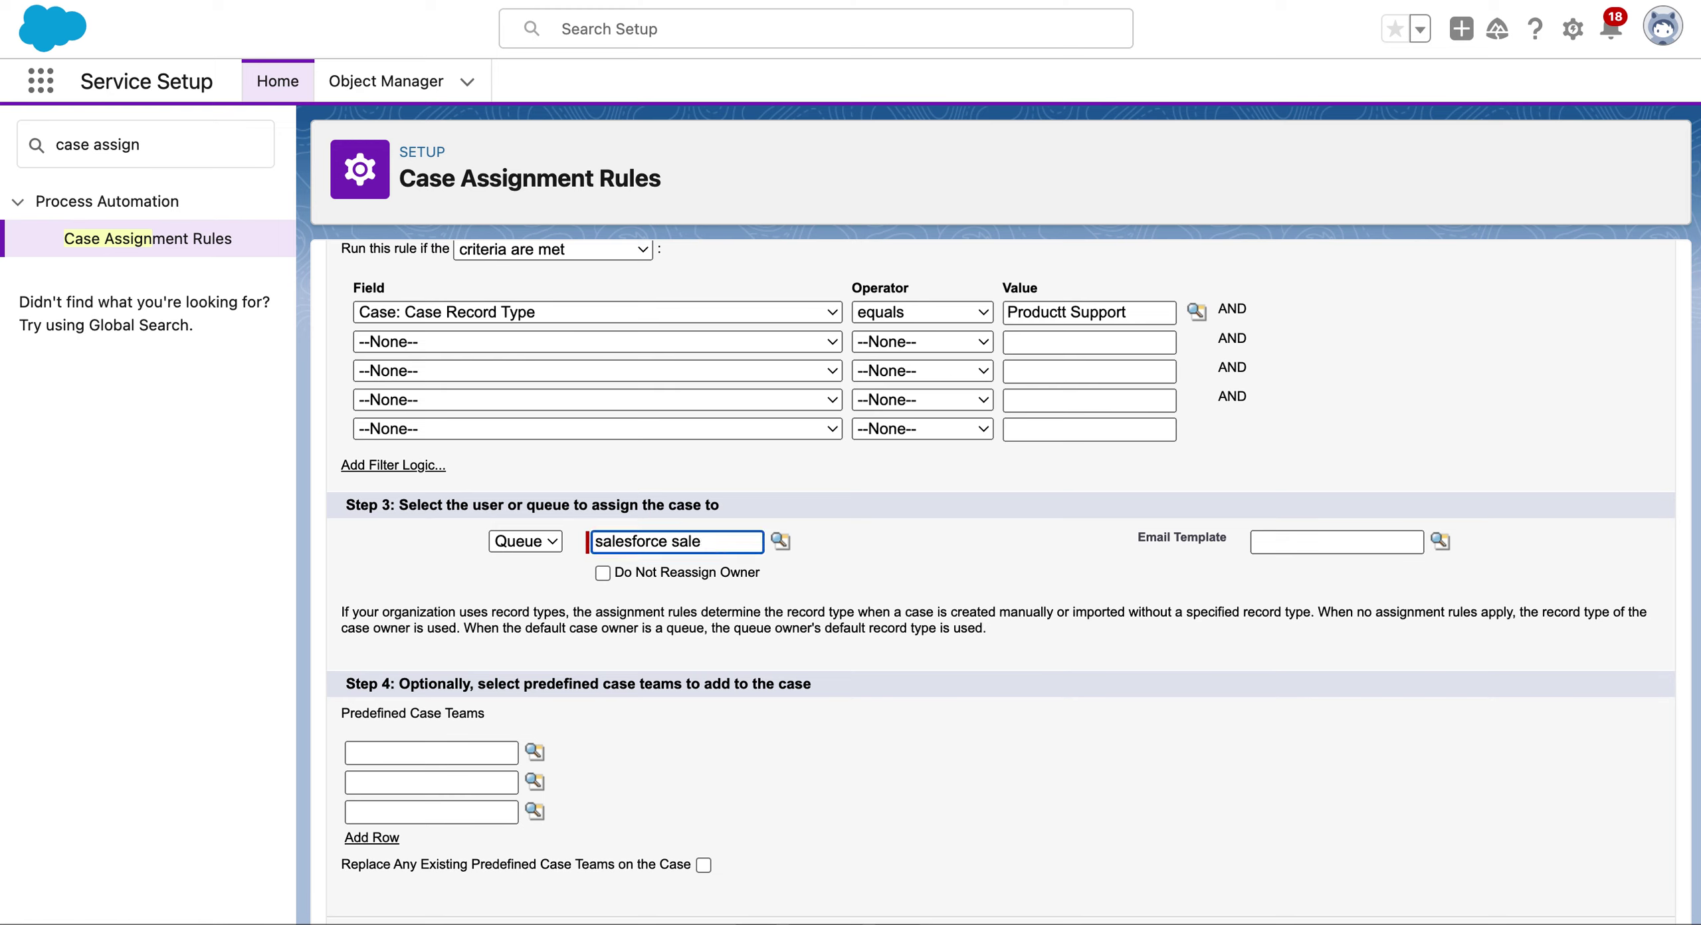
{"action": "key", "text": "BackSpace"}
{"action": "key", "text": "BackSpace"}
{"action": "key", "text": "BackSpace"}
{"action": "key", "text": "BackSpace"}
{"action": "key", "text": "BackSpace"}
{"action": "key", "text": "BackSpace"}
{"action": "key", "text": "BackSpace"}
{"action": "key", "text": "BackSpace"}
{"action": "key", "text": "BackSpace"}
{"action": "key", "text": "BackSpace"}
{"action": "key", "text": "BackSpace"}
{"action": "key", "text": "BackSpace"}
{"action": "key", "text": "BackSpace"}
{"action": "key", "text": "BackSpace"}
{"action": "key", "text": "BackSpace"}
{"action": "left_click", "coordinate": [777, 542]}
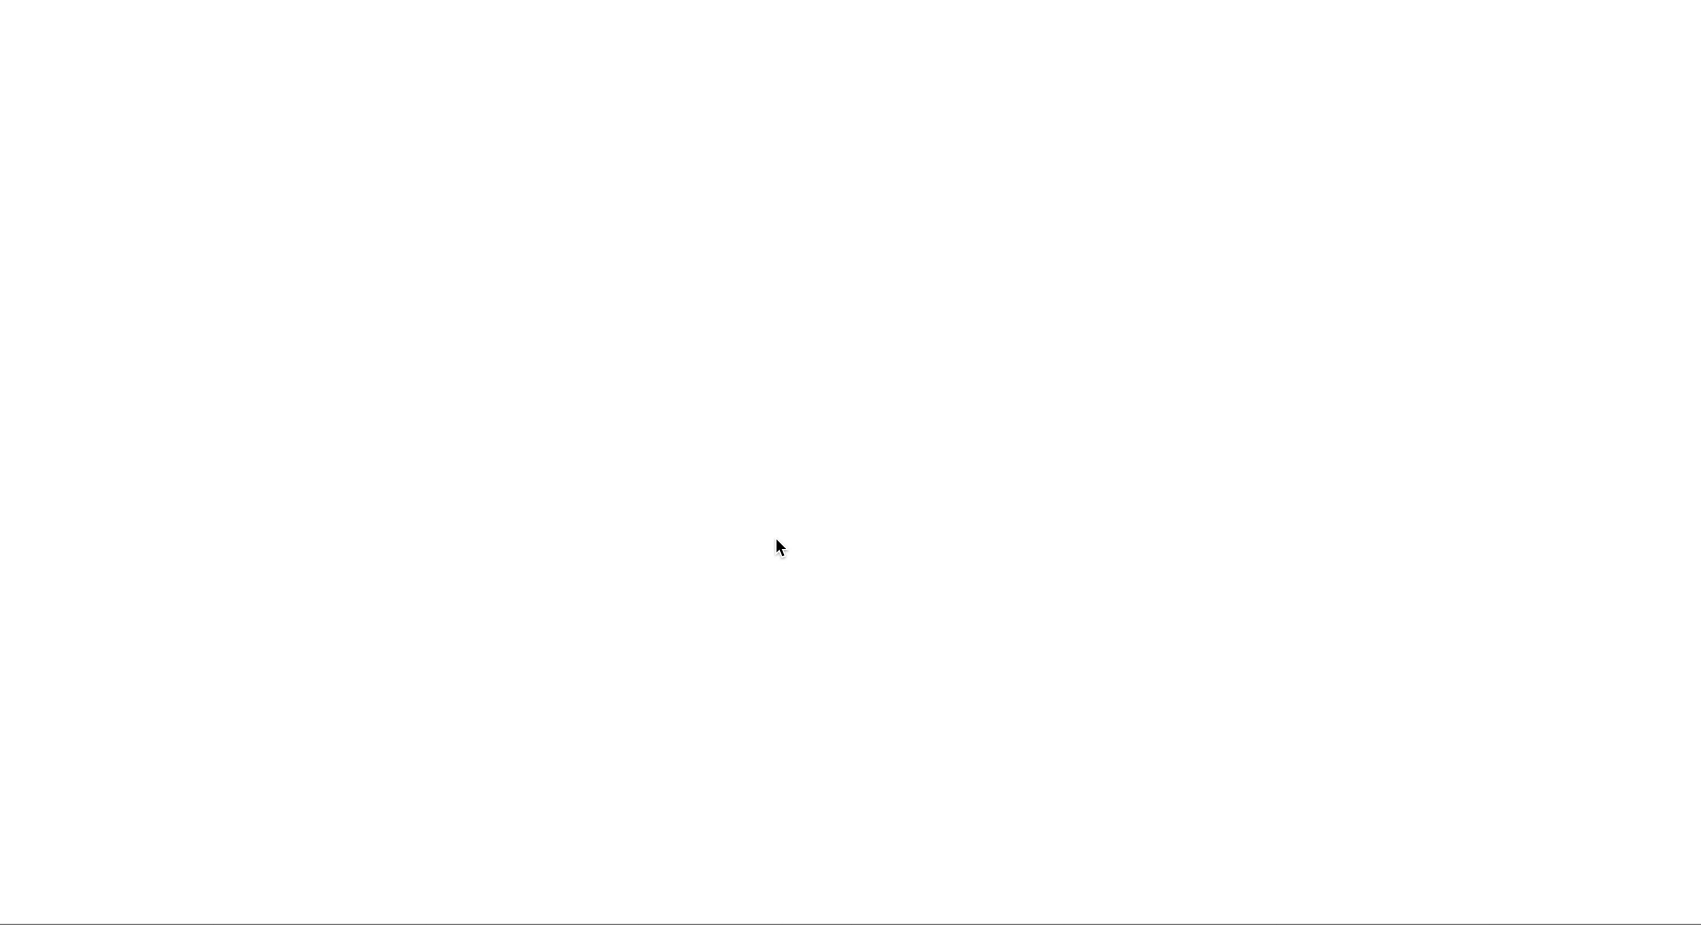
{"action": "left_click", "coordinate": [69, 259]}
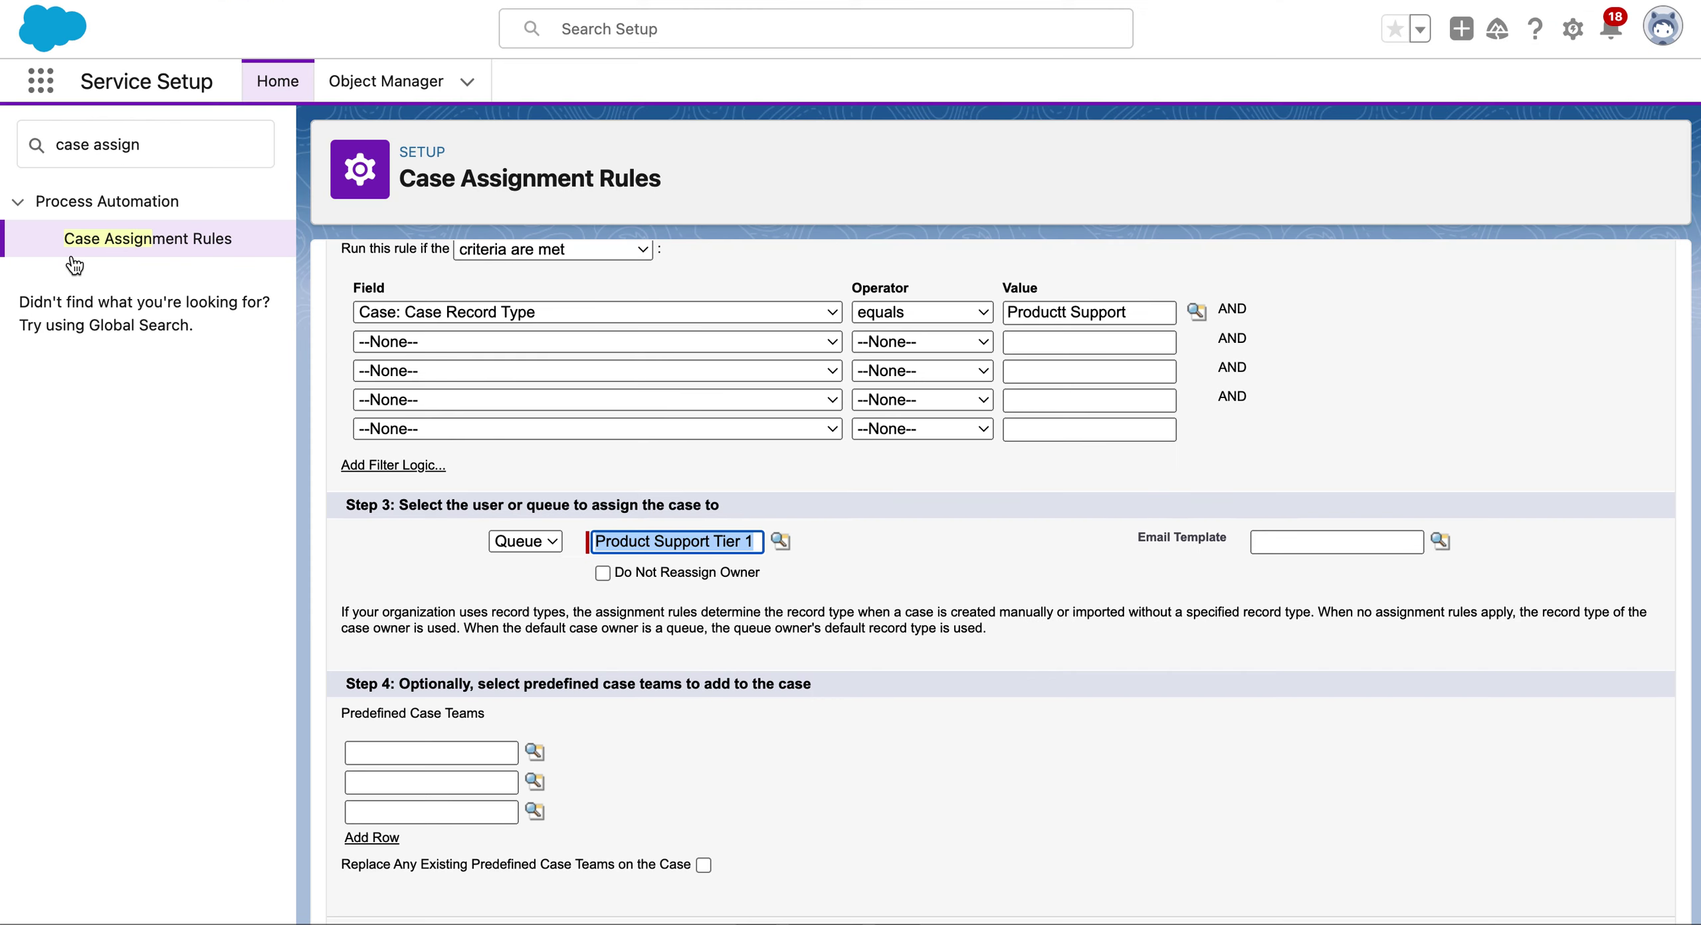
- Check the saving instruction in Trailhead, then save the Product Support Tier 1 rule entry and start another new entry
{"action": "scroll", "coordinate": [603, 752], "scroll_direction": "down", "scroll_amount": 1}
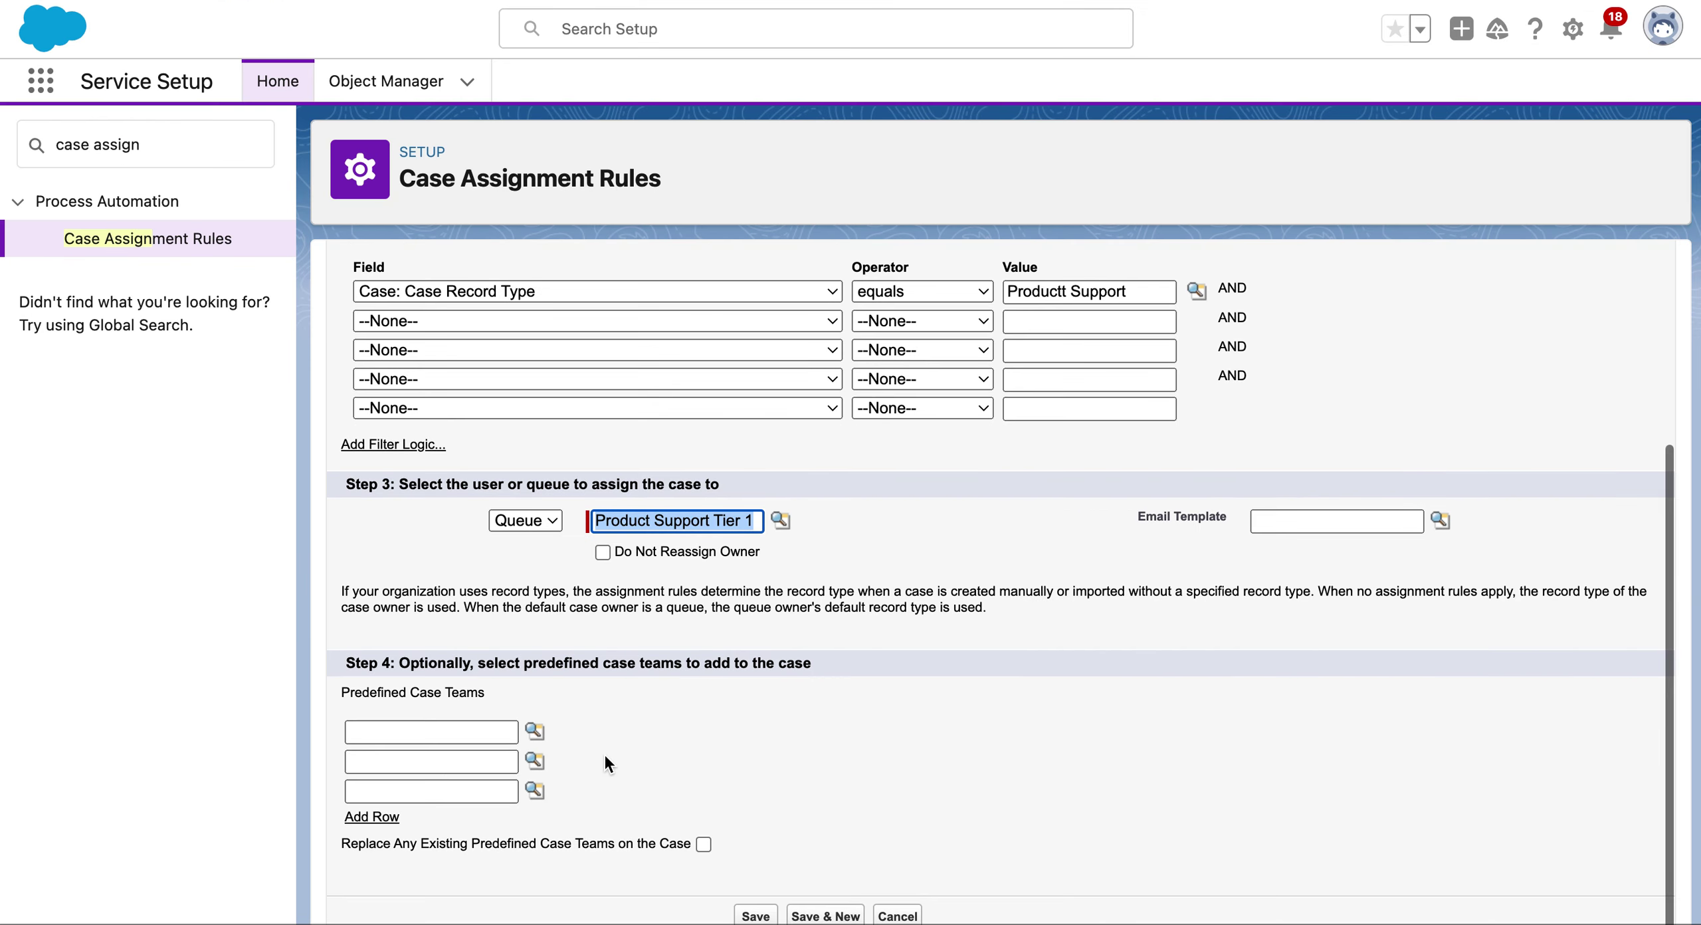
{"action": "key", "text": "ctrl+Tab"}
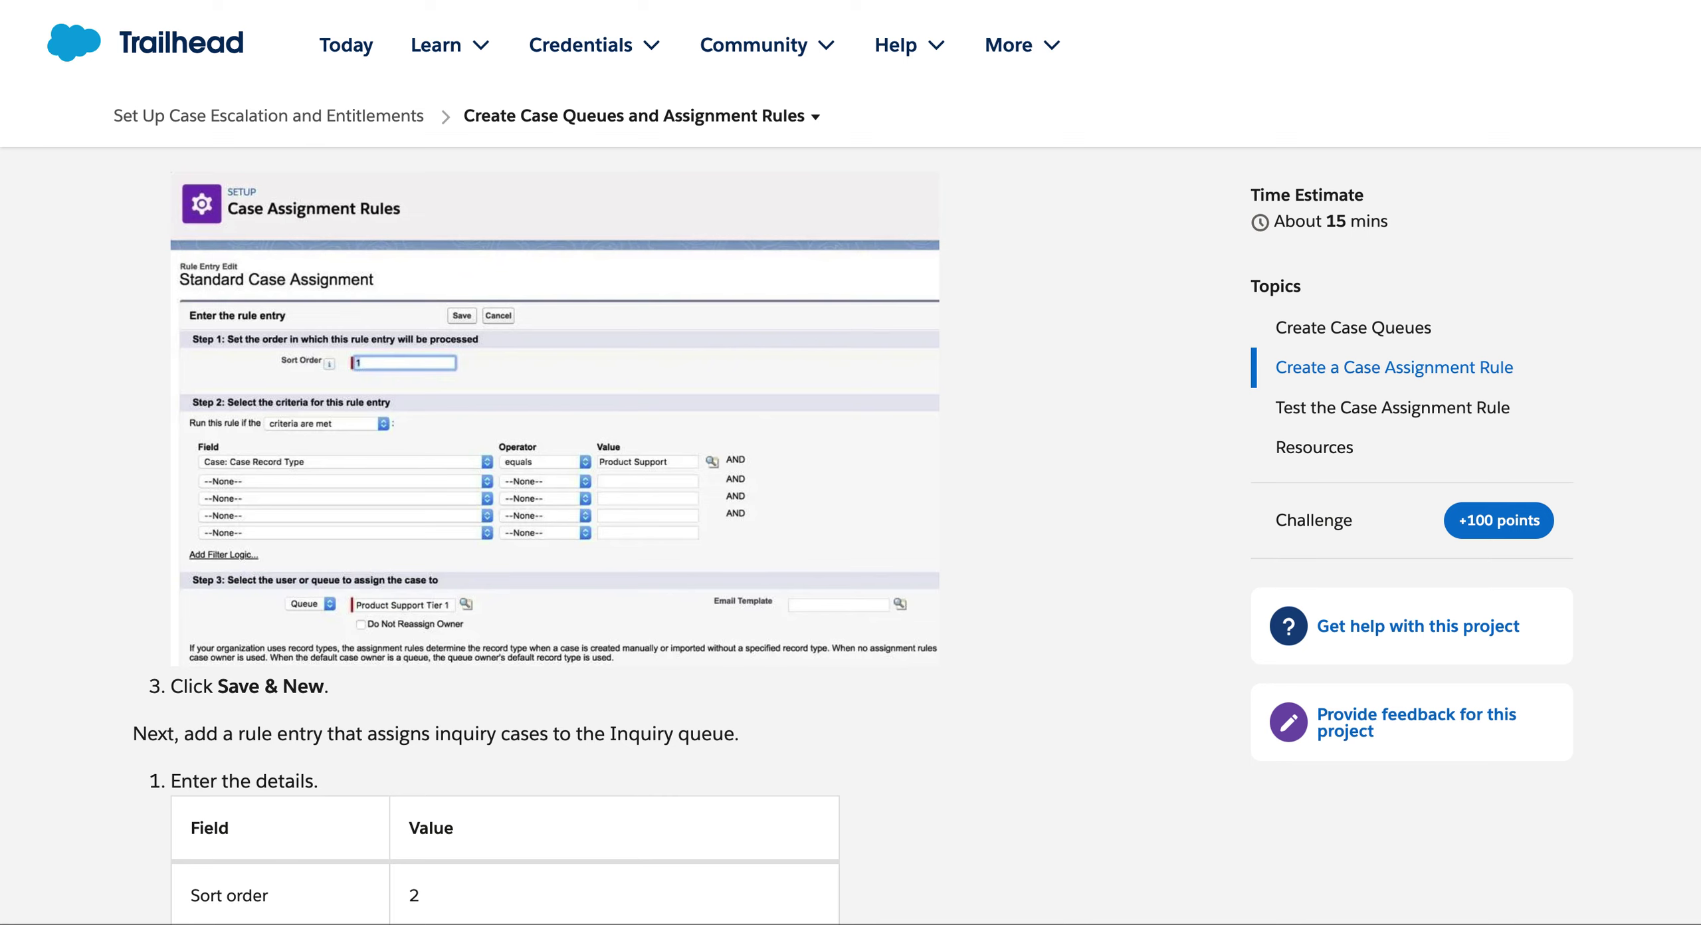
{"action": "scroll", "coordinate": [598, 663], "scroll_direction": "down", "scroll_amount": 5}
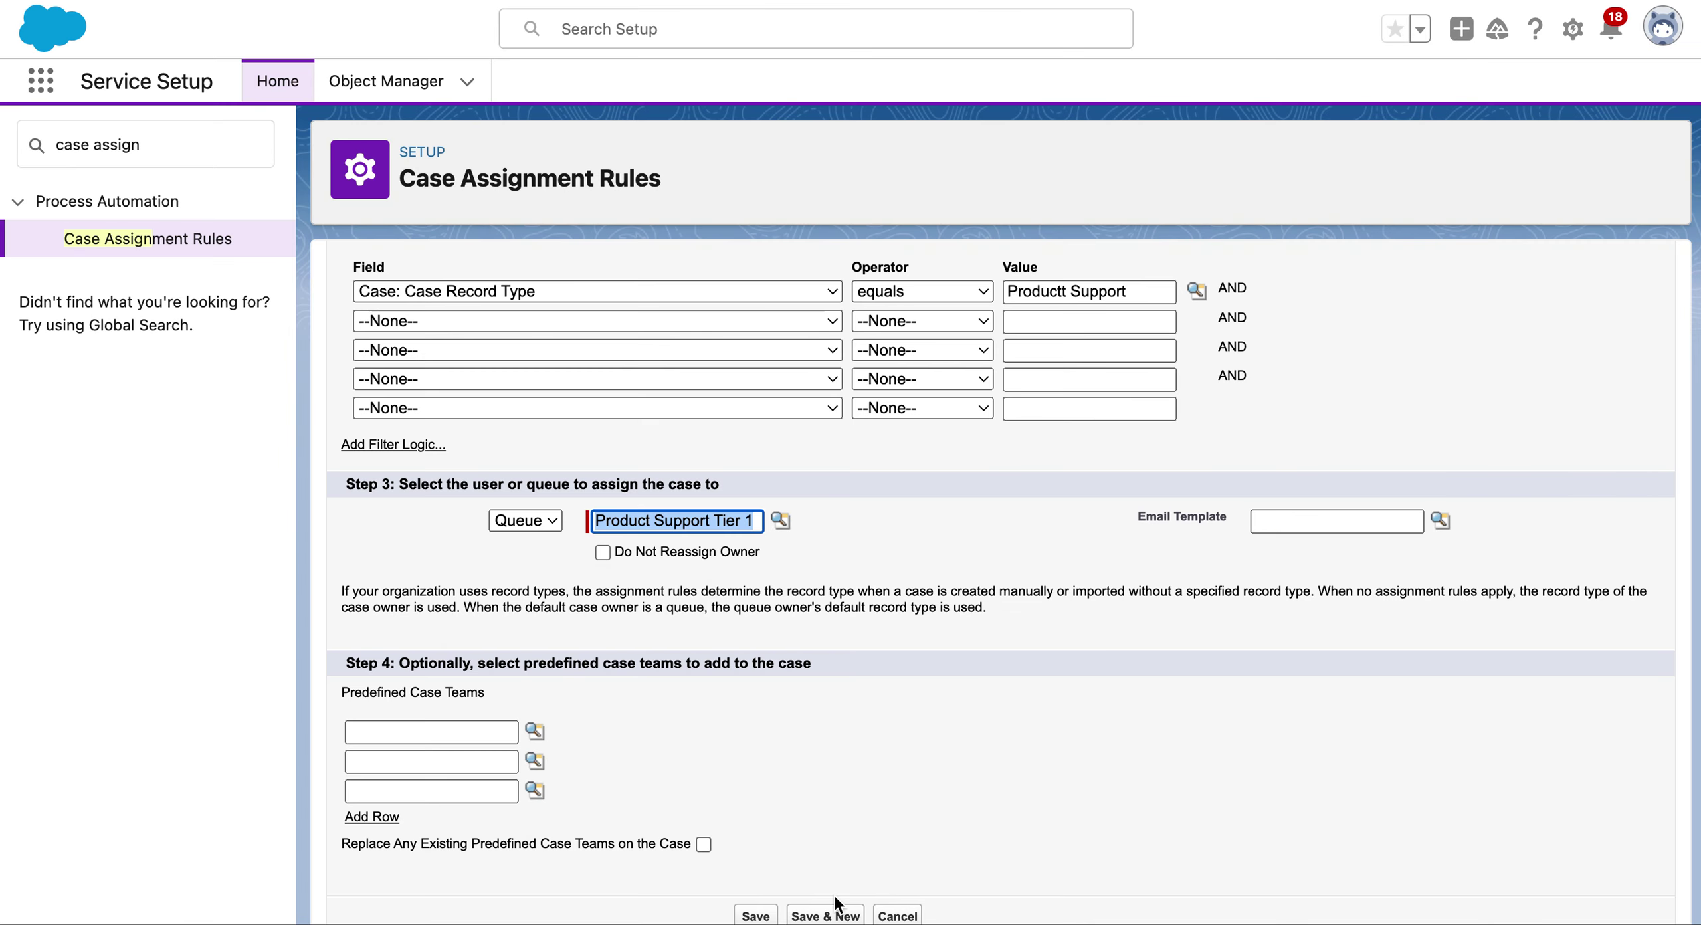
{"action": "left_click", "coordinate": [819, 914]}
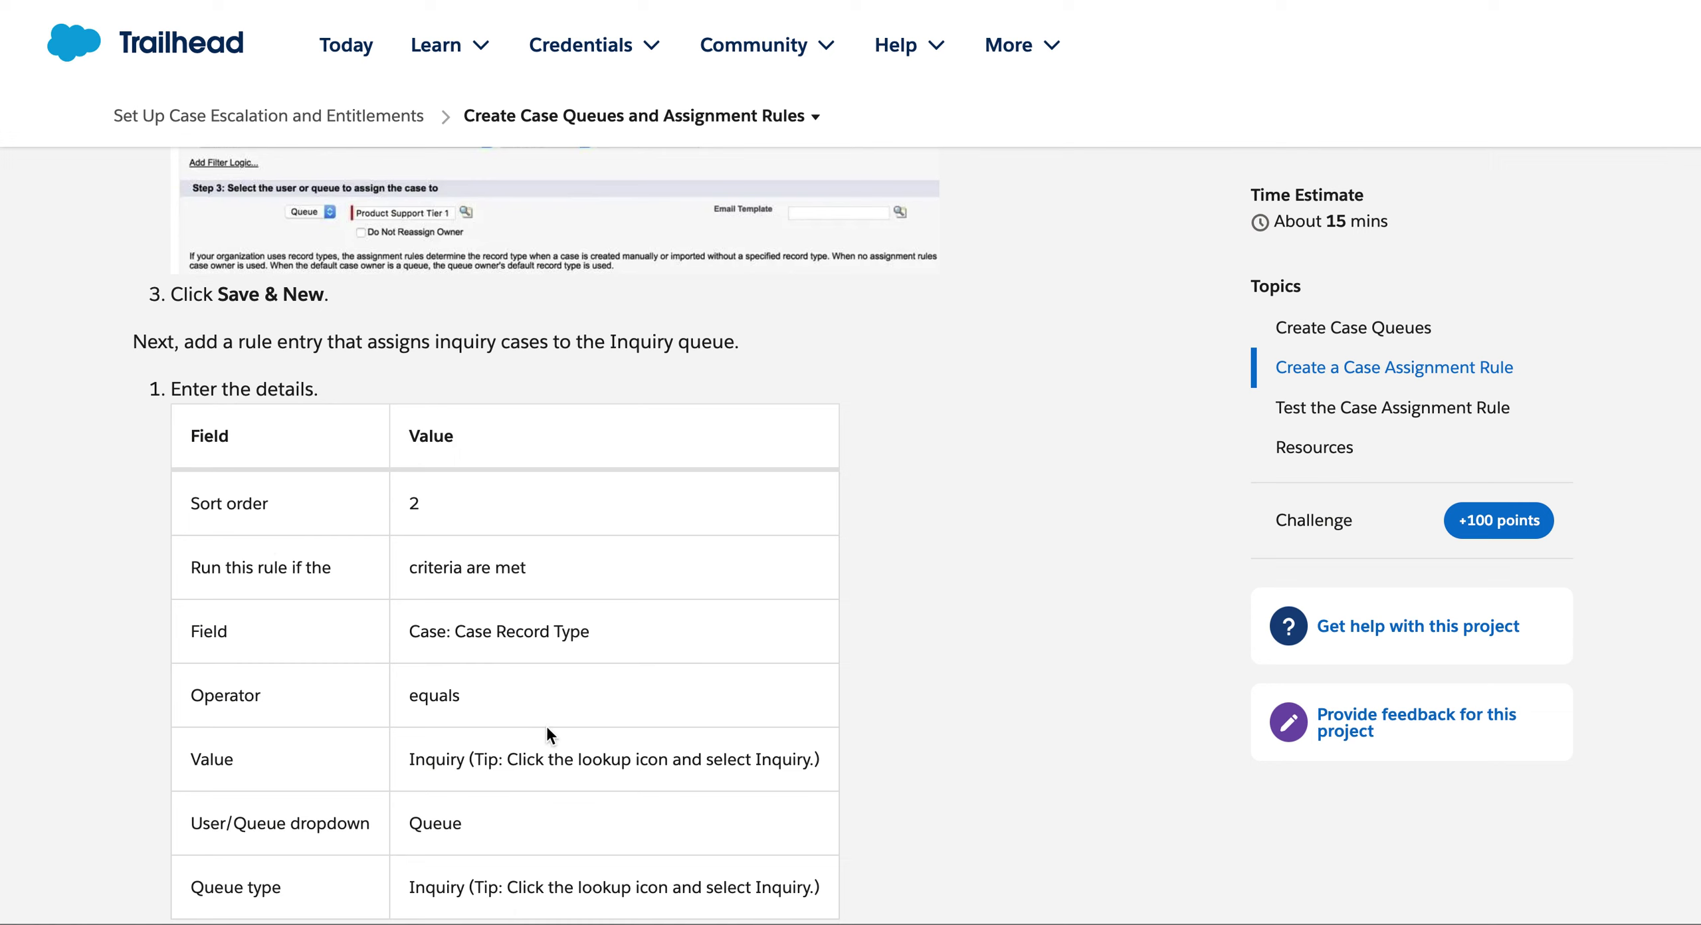
- Review the inquiry rule entry details in Trailhead, then set the new entry's sort order to 2
{"action": "scroll", "coordinate": [630, 805], "scroll_direction": "down", "scroll_amount": 2}
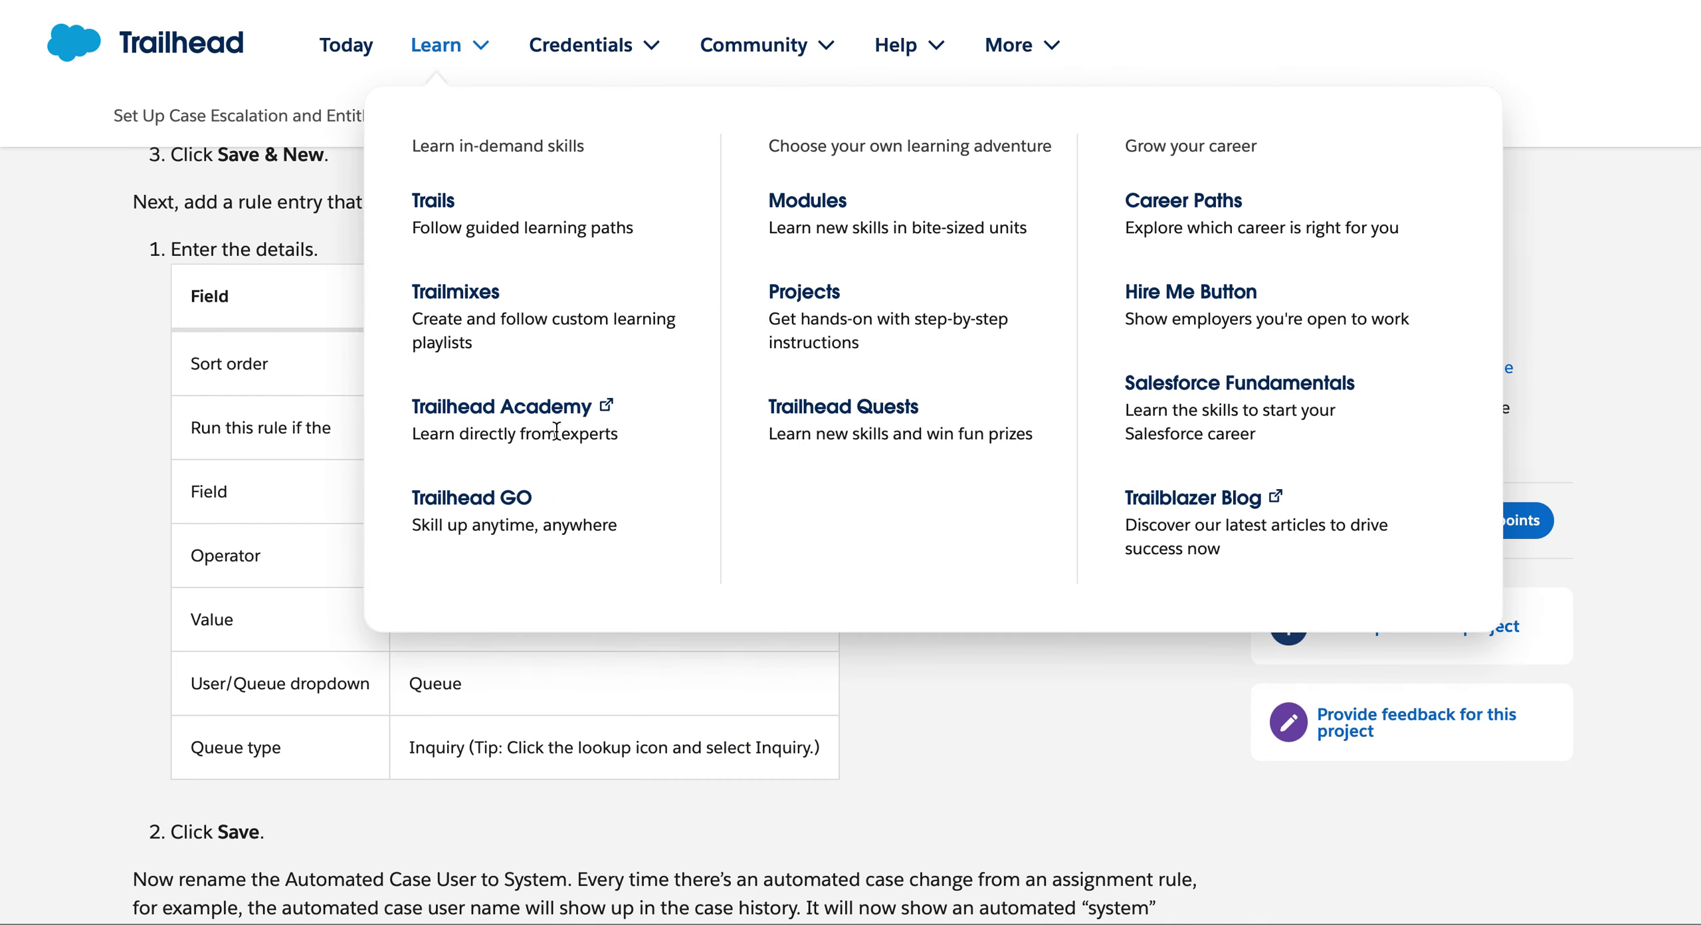
{"action": "scroll", "coordinate": [369, 632], "scroll_direction": "up", "scroll_amount": 3}
{"action": "scroll", "coordinate": [366, 626], "scroll_direction": "up", "scroll_amount": 6}
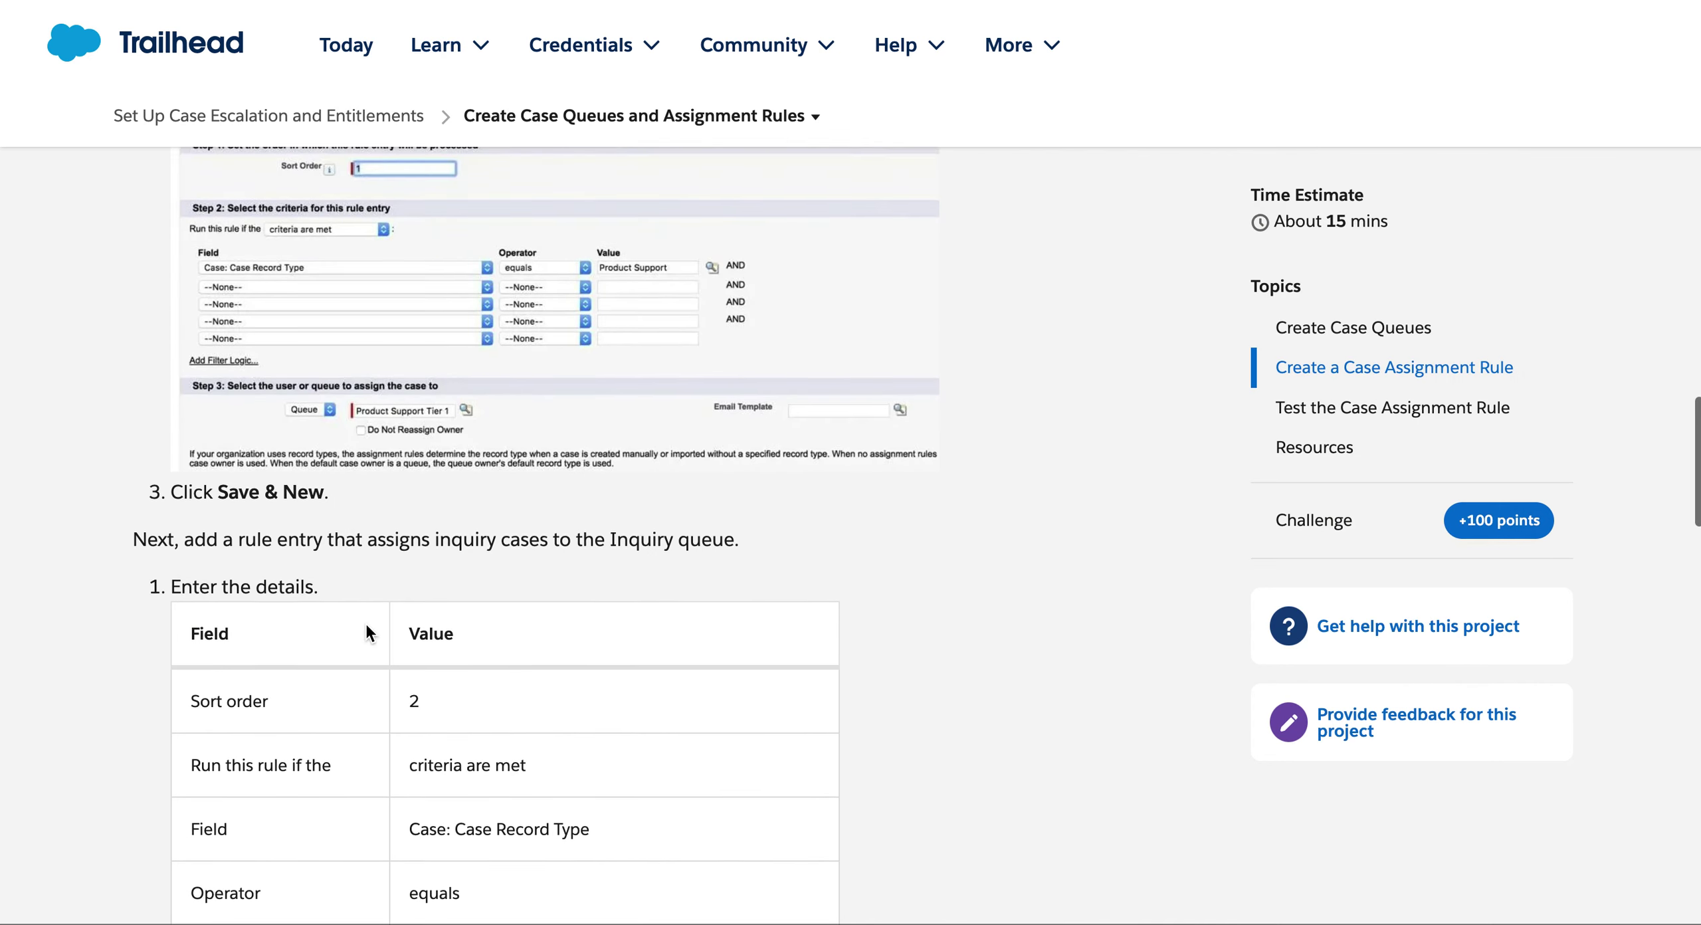
{"action": "scroll", "coordinate": [366, 623], "scroll_direction": "down", "scroll_amount": 7}
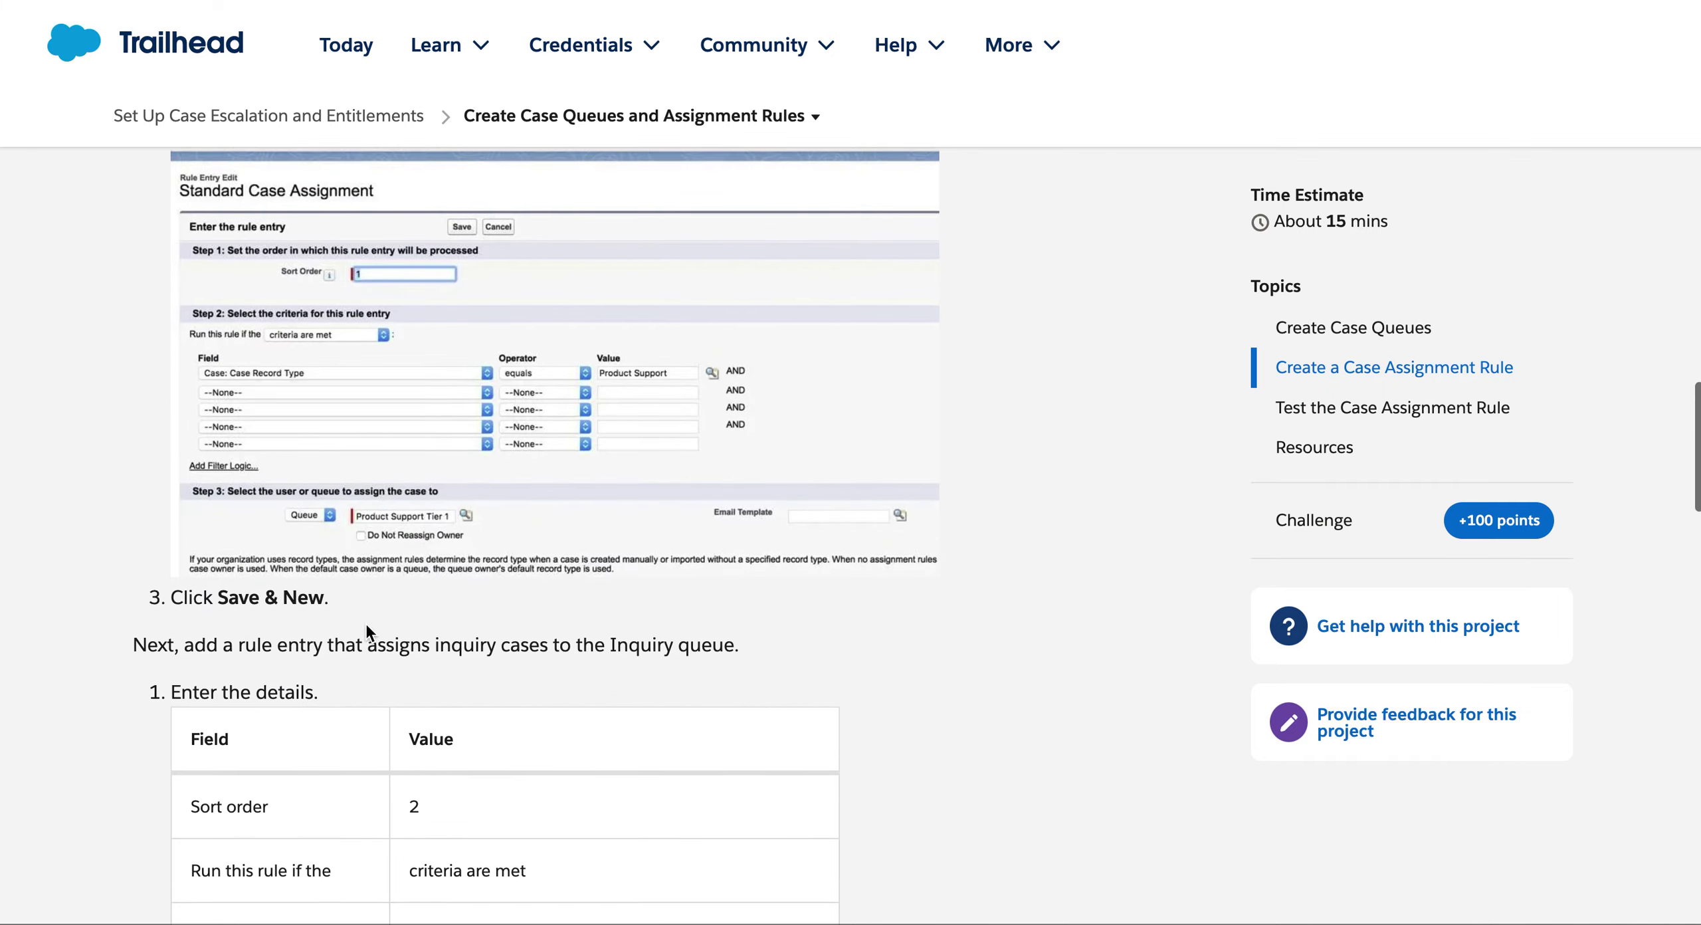
{"action": "key", "text": "ctrl+Tab"}
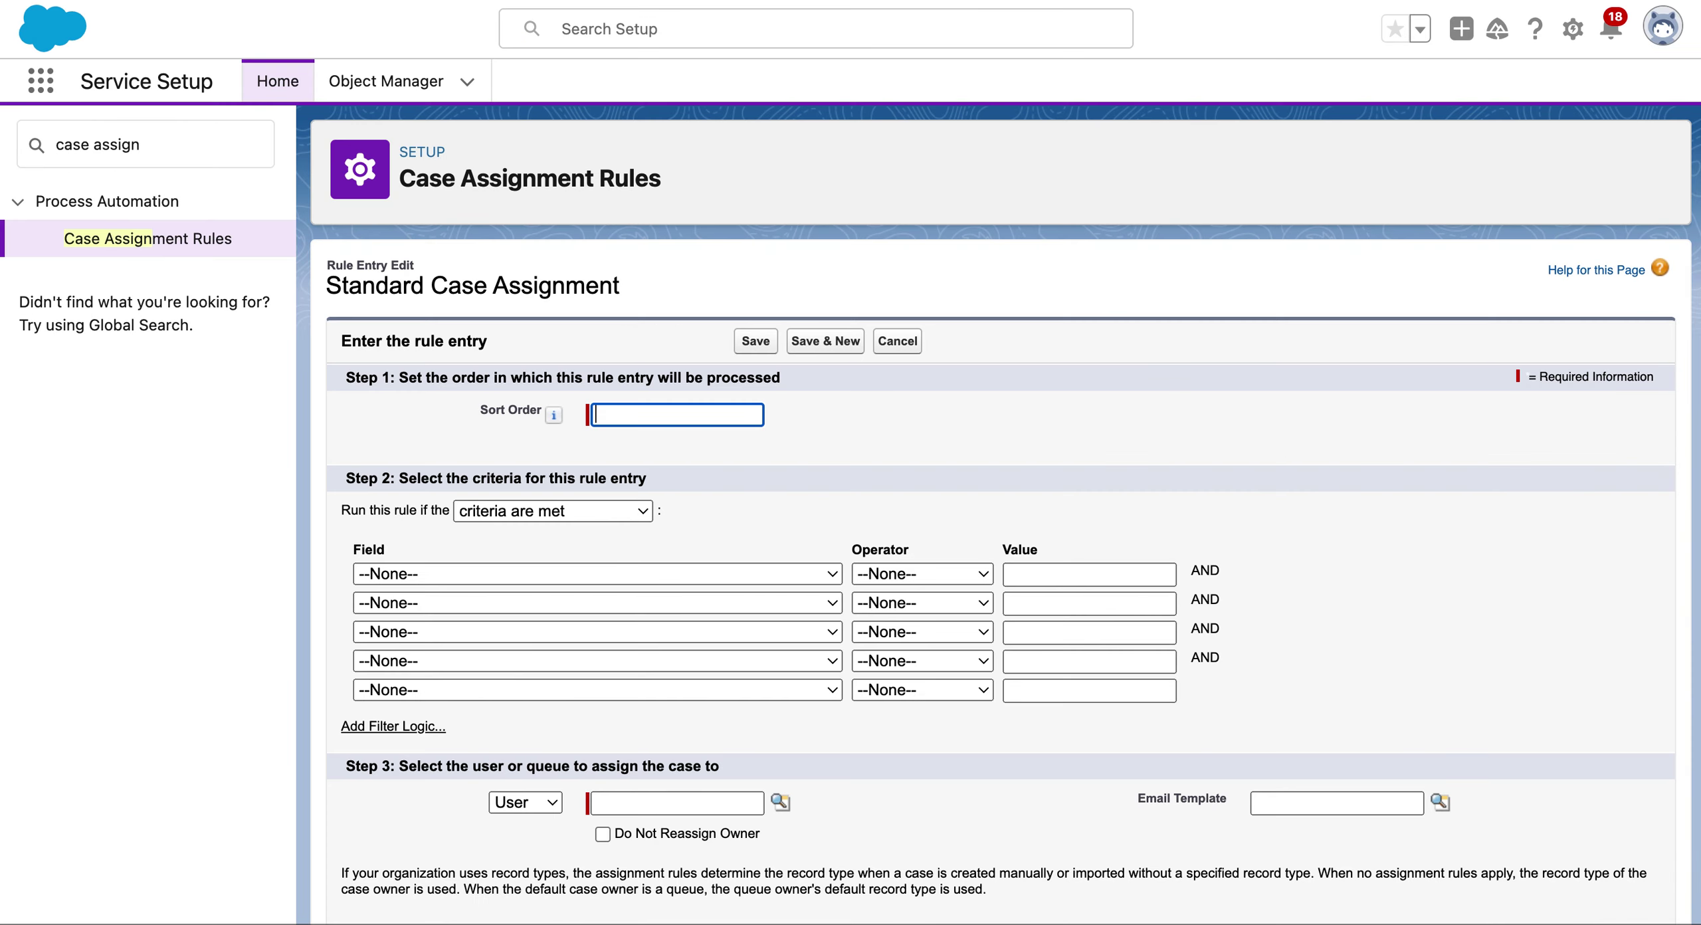
{"action": "left_click", "coordinate": [697, 412]}
{"action": "type", "text": "2"}
- Set the entry's first criterion to Case: Case Record Type equals Inquiry, inserting the value from the lookup
{"action": "left_click", "coordinate": [619, 575]}
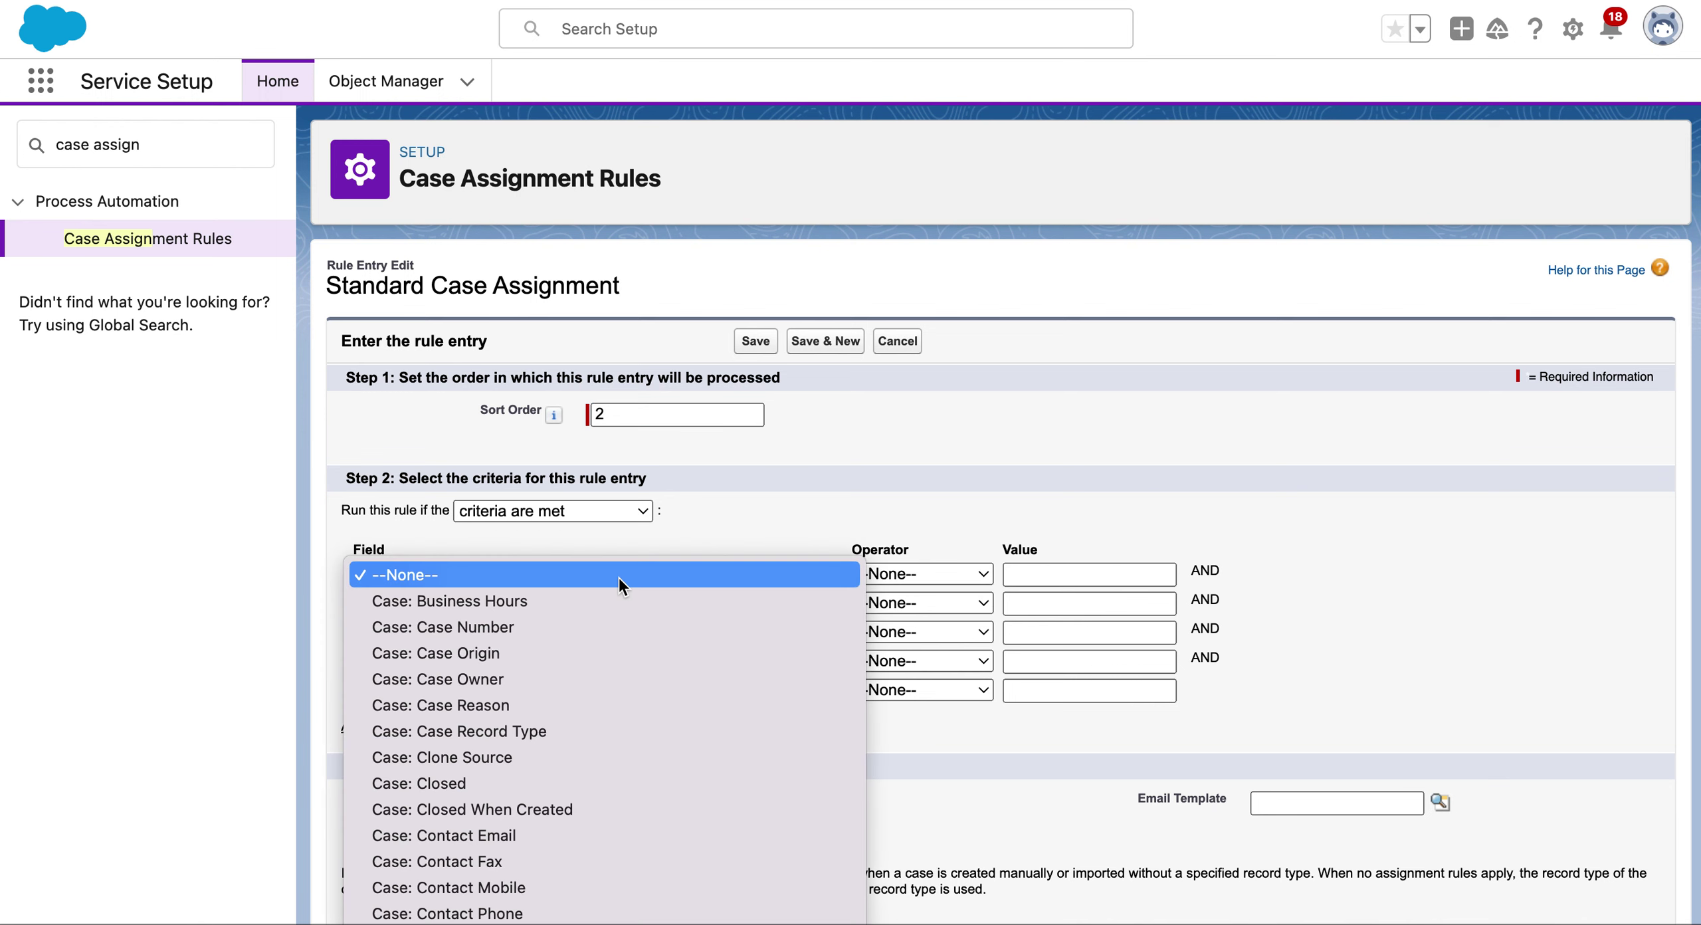
{"action": "left_click", "coordinate": [642, 508]}
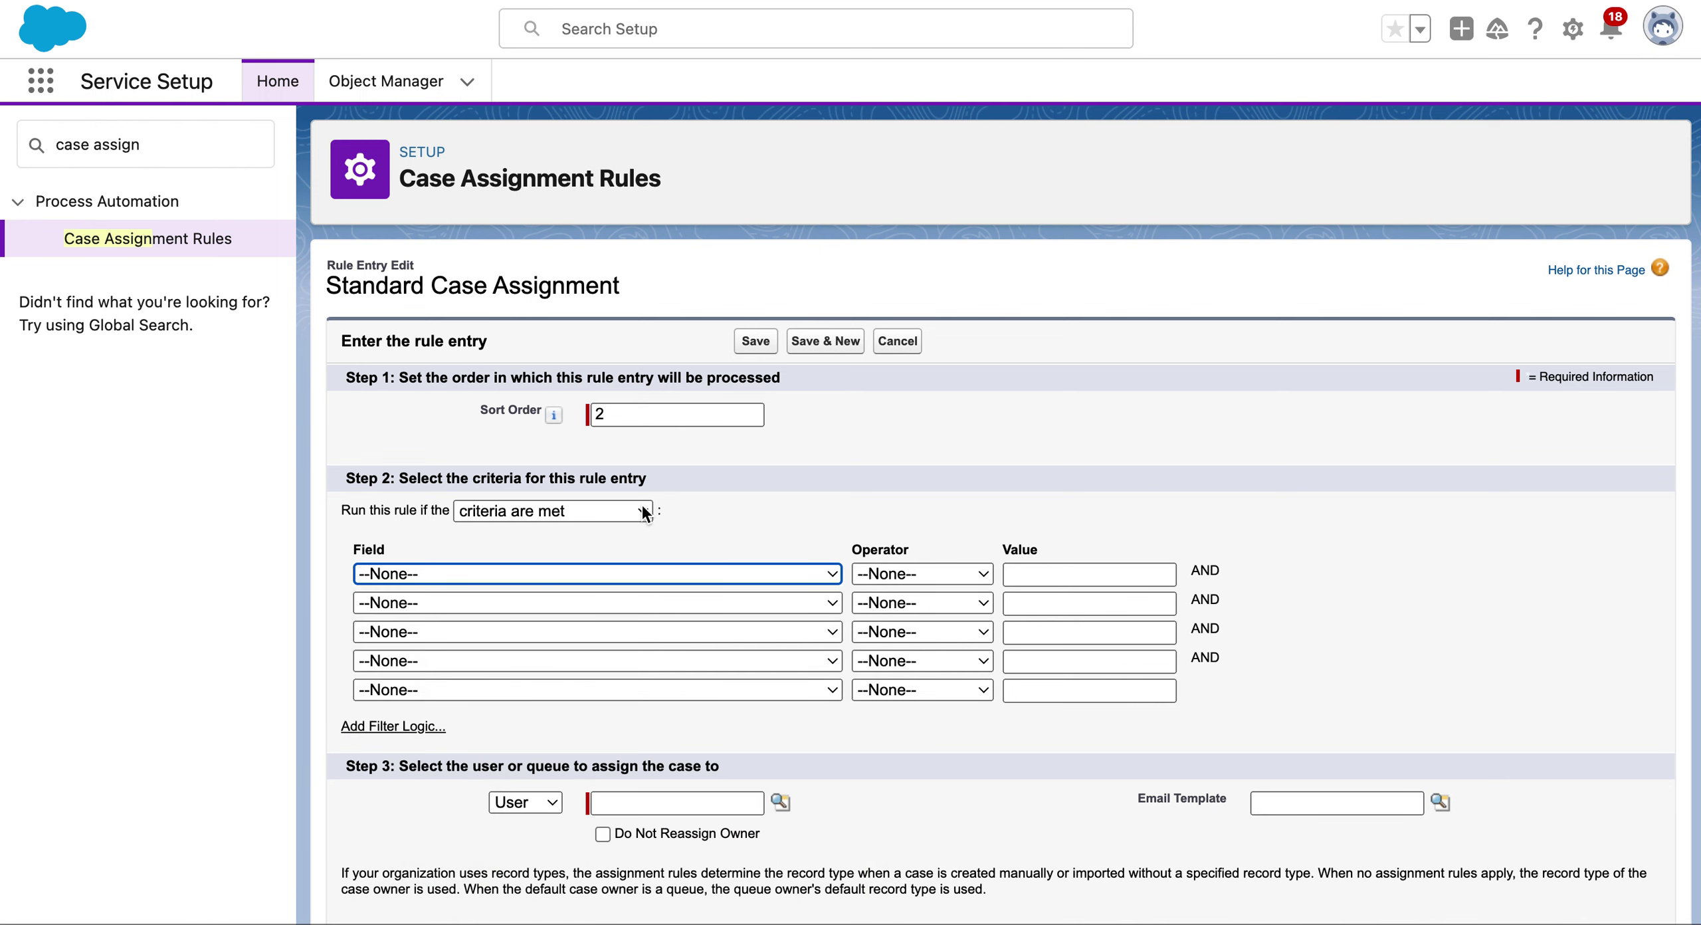
{"action": "left_click", "coordinate": [757, 571]}
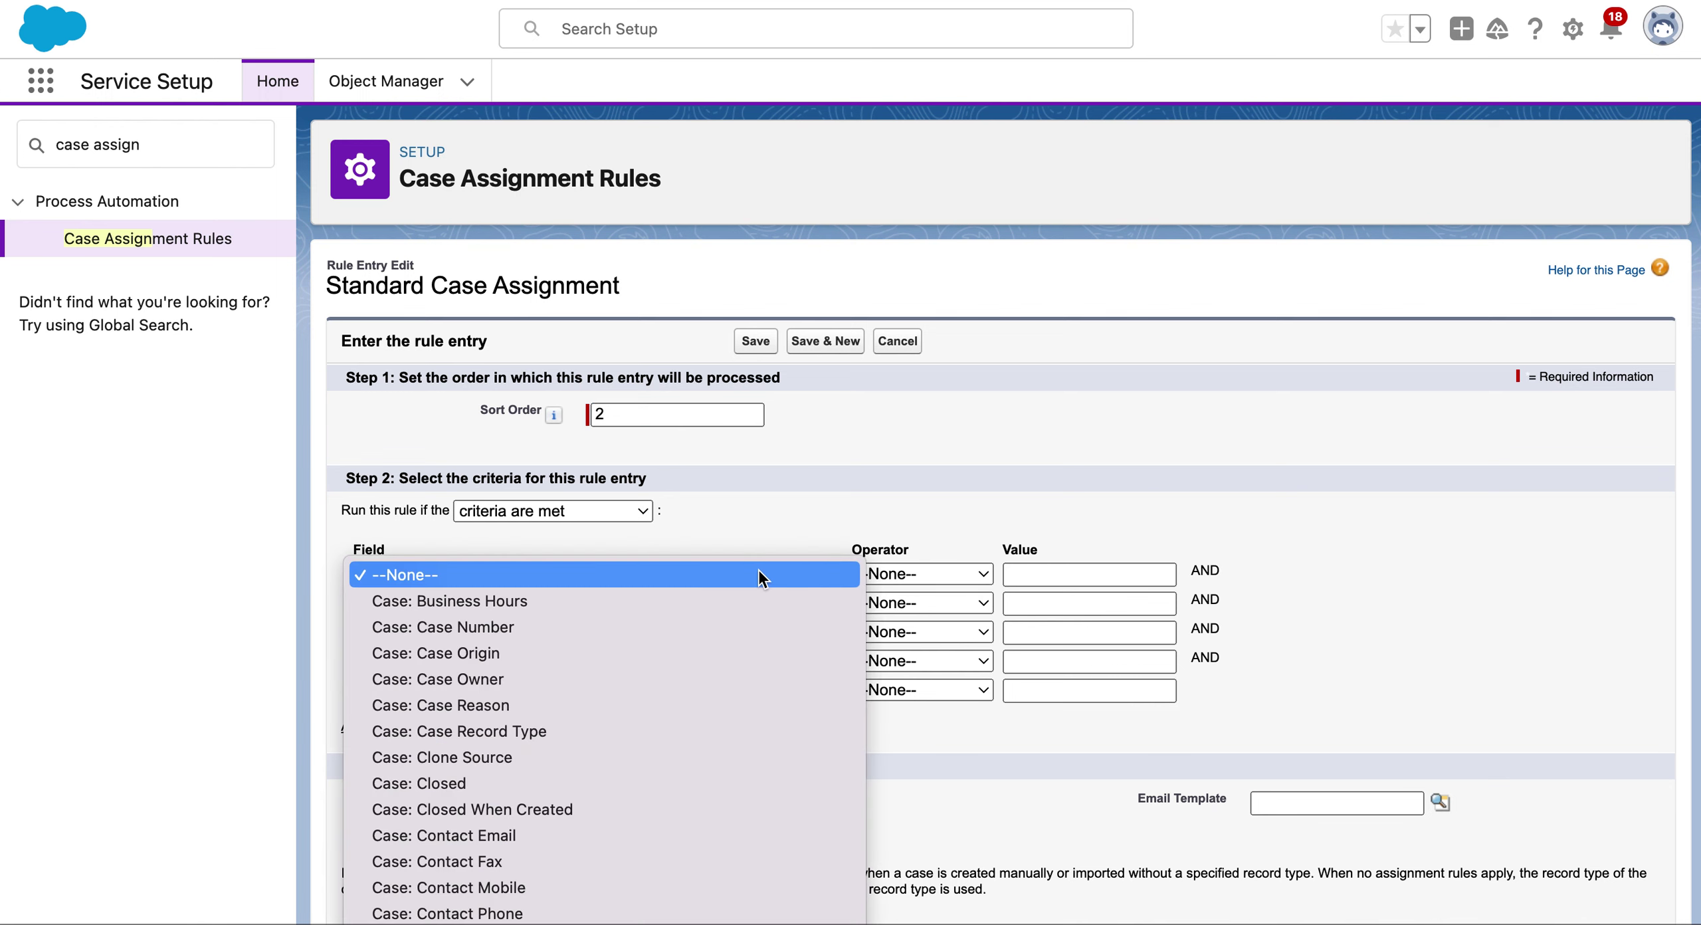
{"action": "left_click", "coordinate": [689, 732]}
{"action": "left_click", "coordinate": [929, 569]}
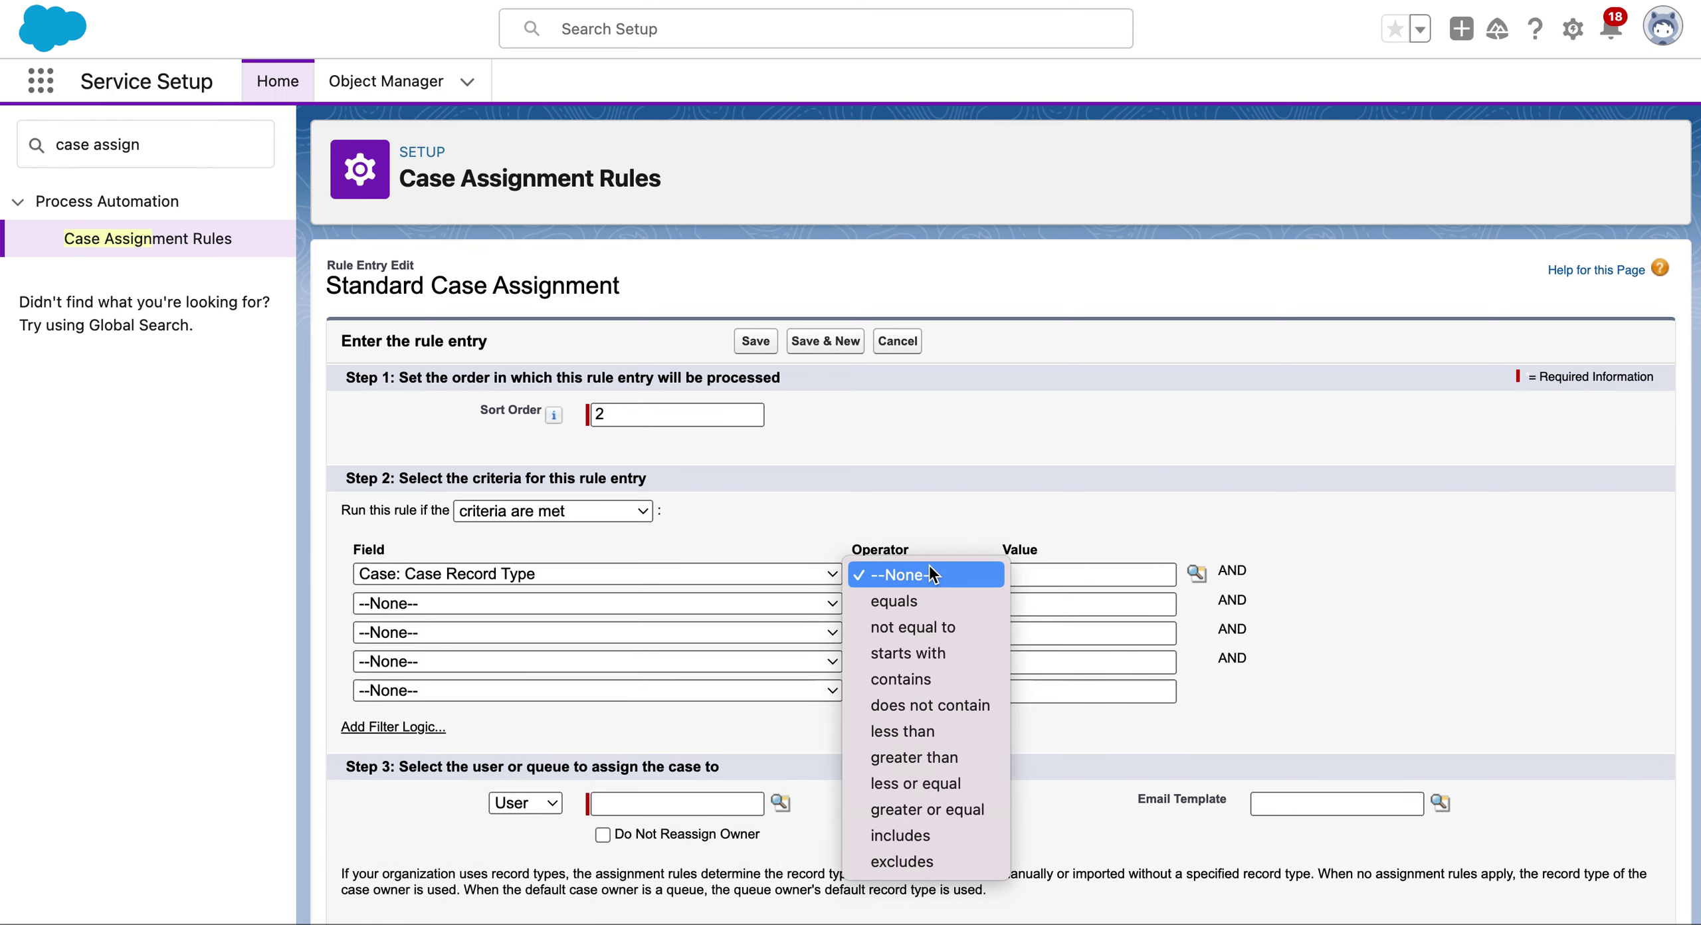
{"action": "left_click", "coordinate": [929, 601]}
{"action": "left_click", "coordinate": [1197, 576]}
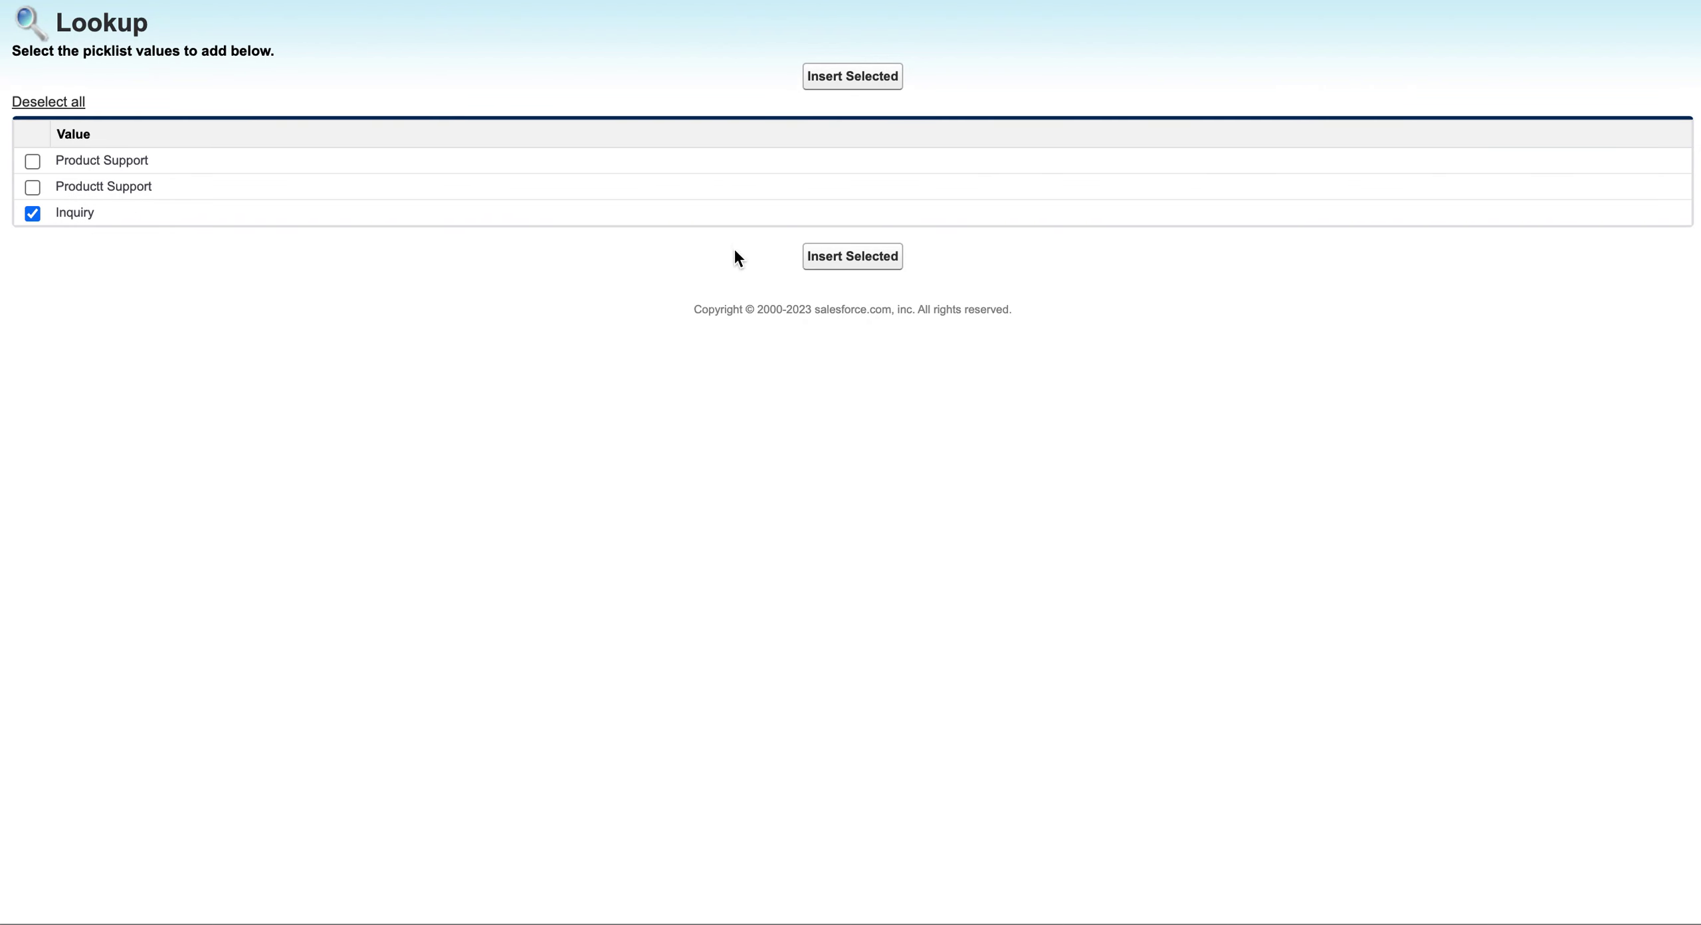
{"action": "left_click", "coordinate": [838, 262]}
- Assign the rule entry to the Inquiry queue through the queue lookup and save the entry
{"action": "scroll", "coordinate": [1256, 824], "scroll_direction": "down", "scroll_amount": 3}
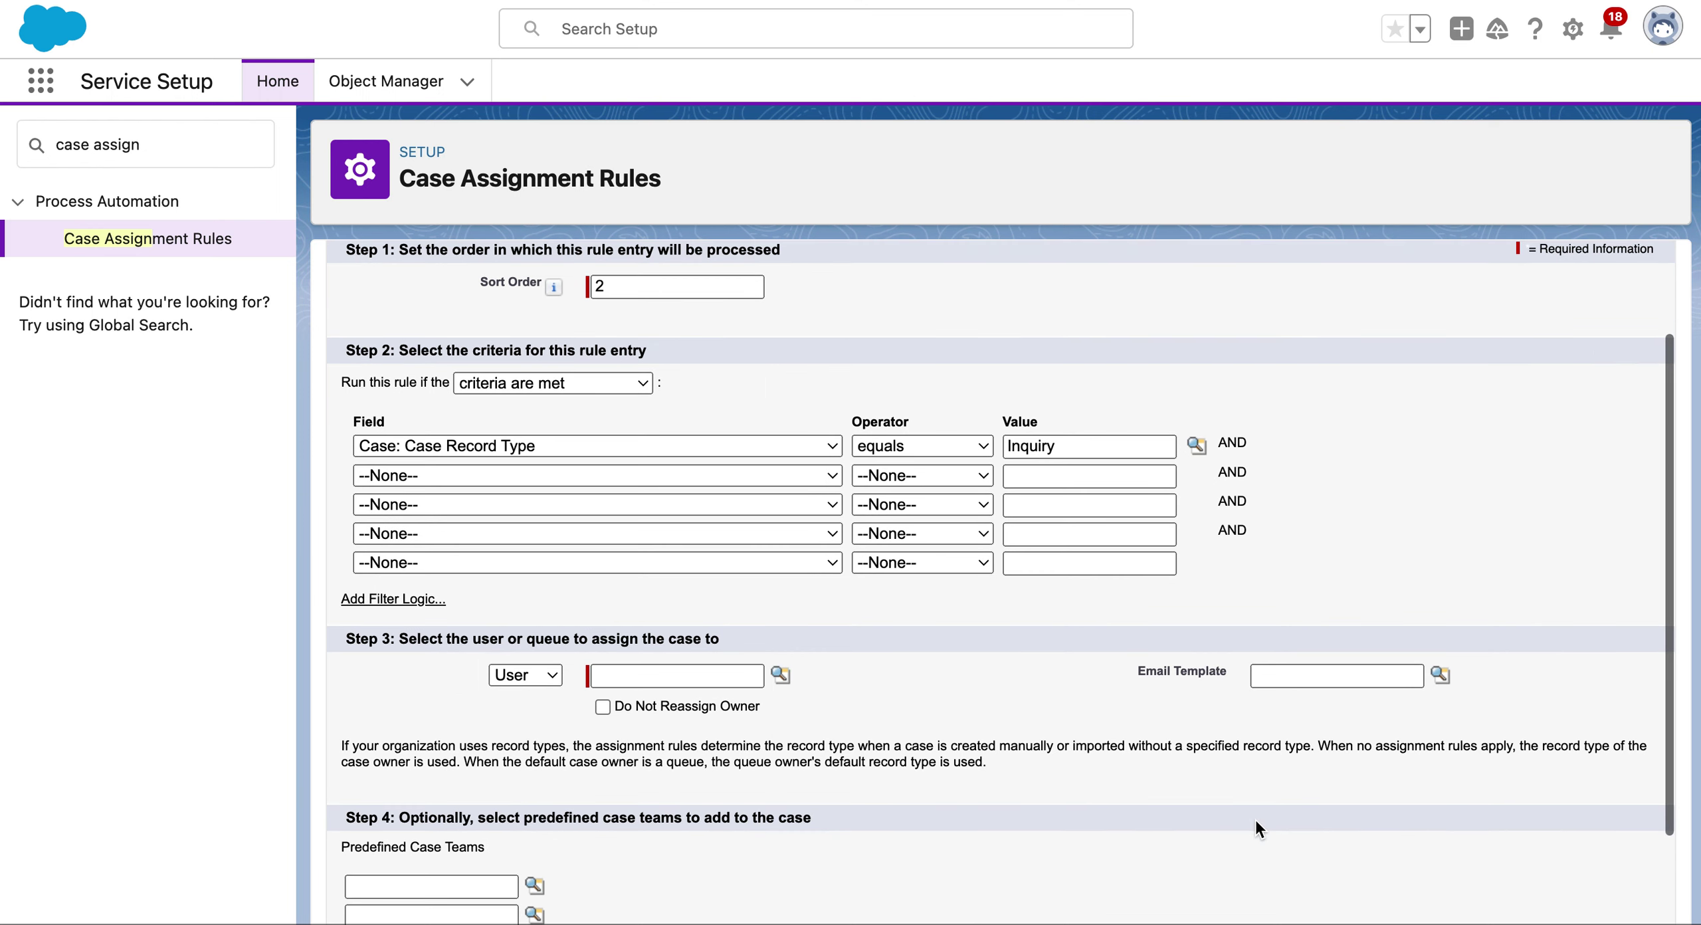
{"action": "left_click", "coordinate": [557, 671]}
{"action": "left_click", "coordinate": [546, 702]}
{"action": "left_click", "coordinate": [780, 674]}
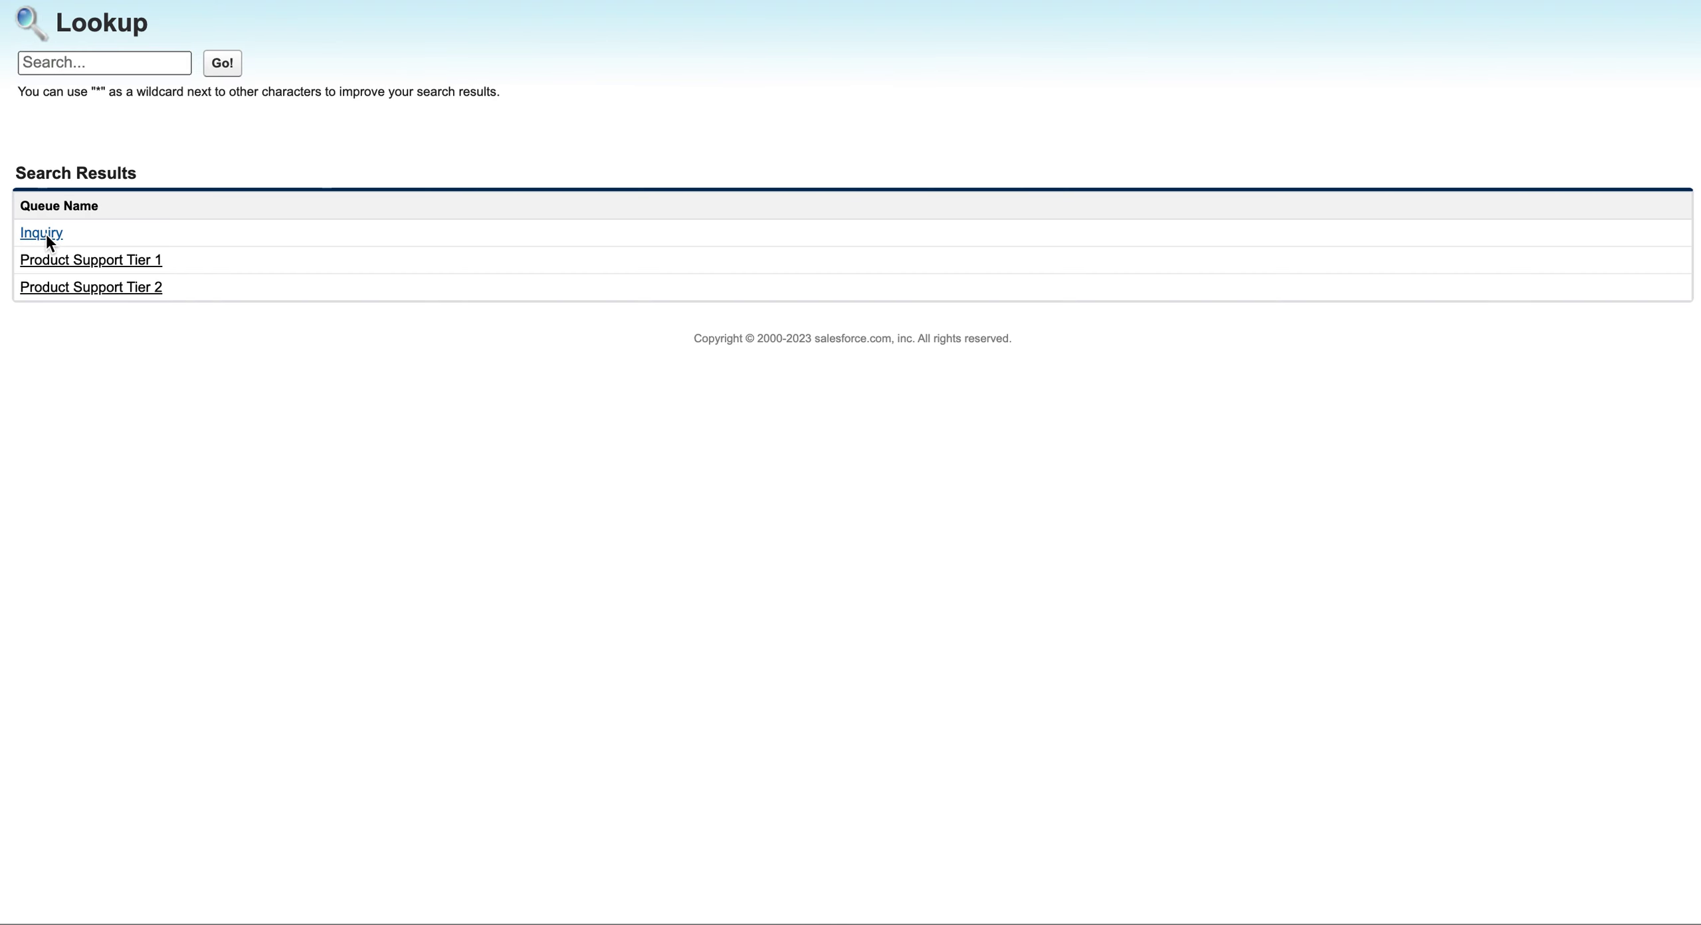
{"action": "left_click", "coordinate": [44, 233]}
{"action": "scroll", "coordinate": [887, 671], "scroll_direction": "down", "scroll_amount": 2}
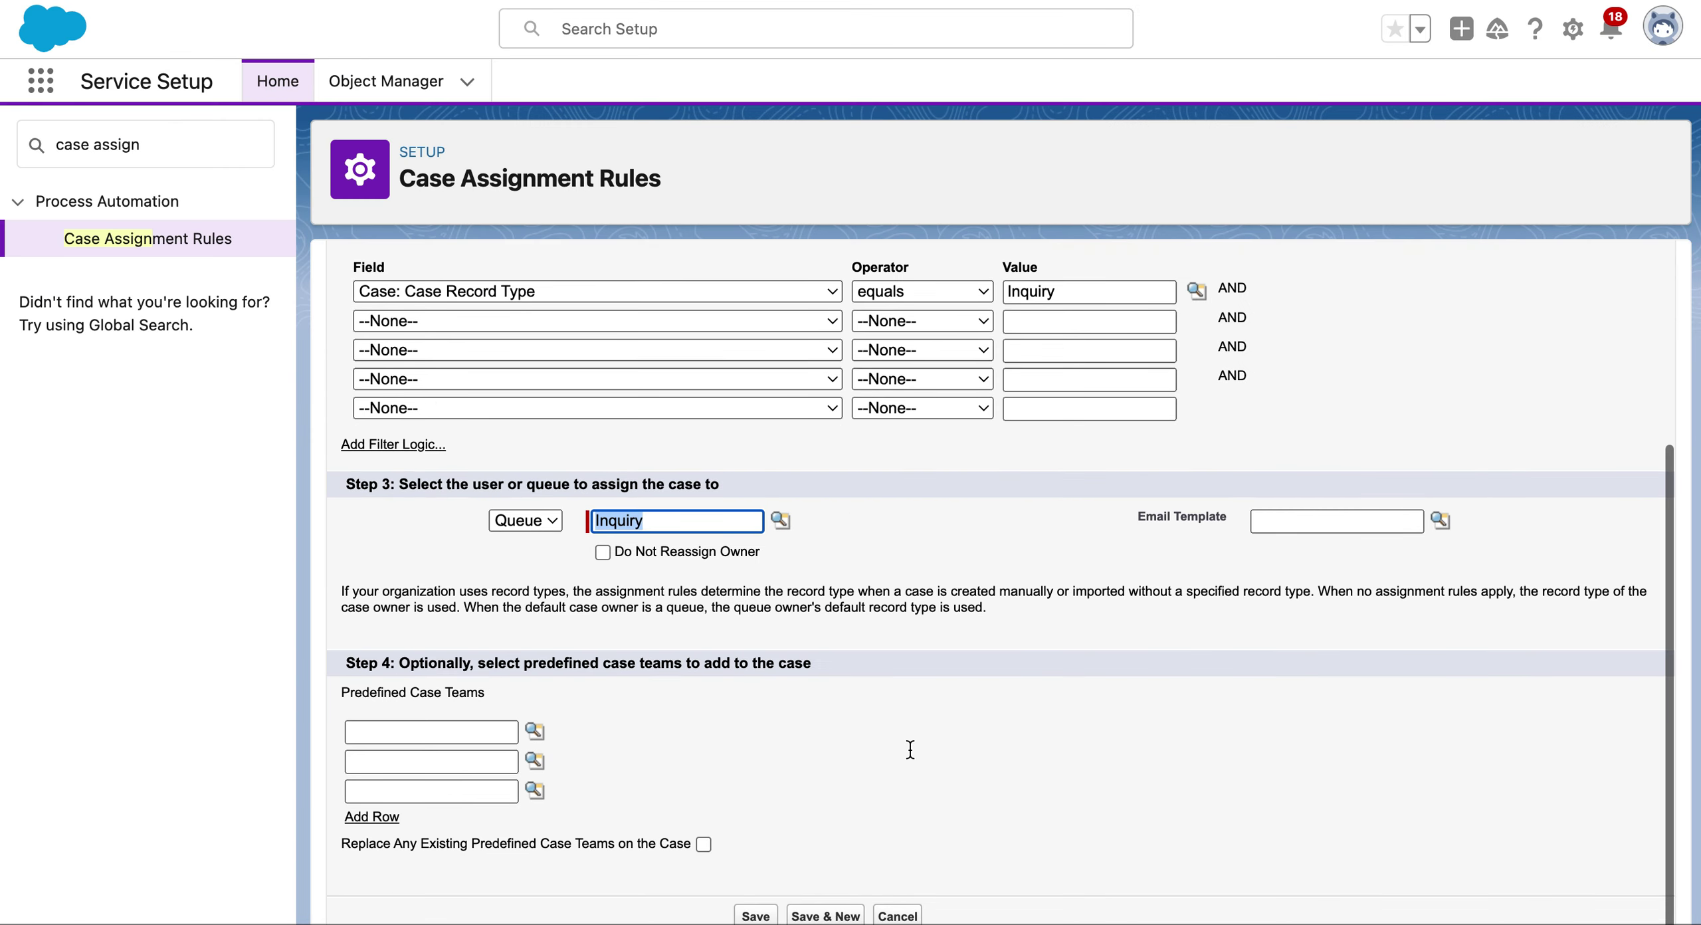
{"action": "left_click", "coordinate": [761, 915]}
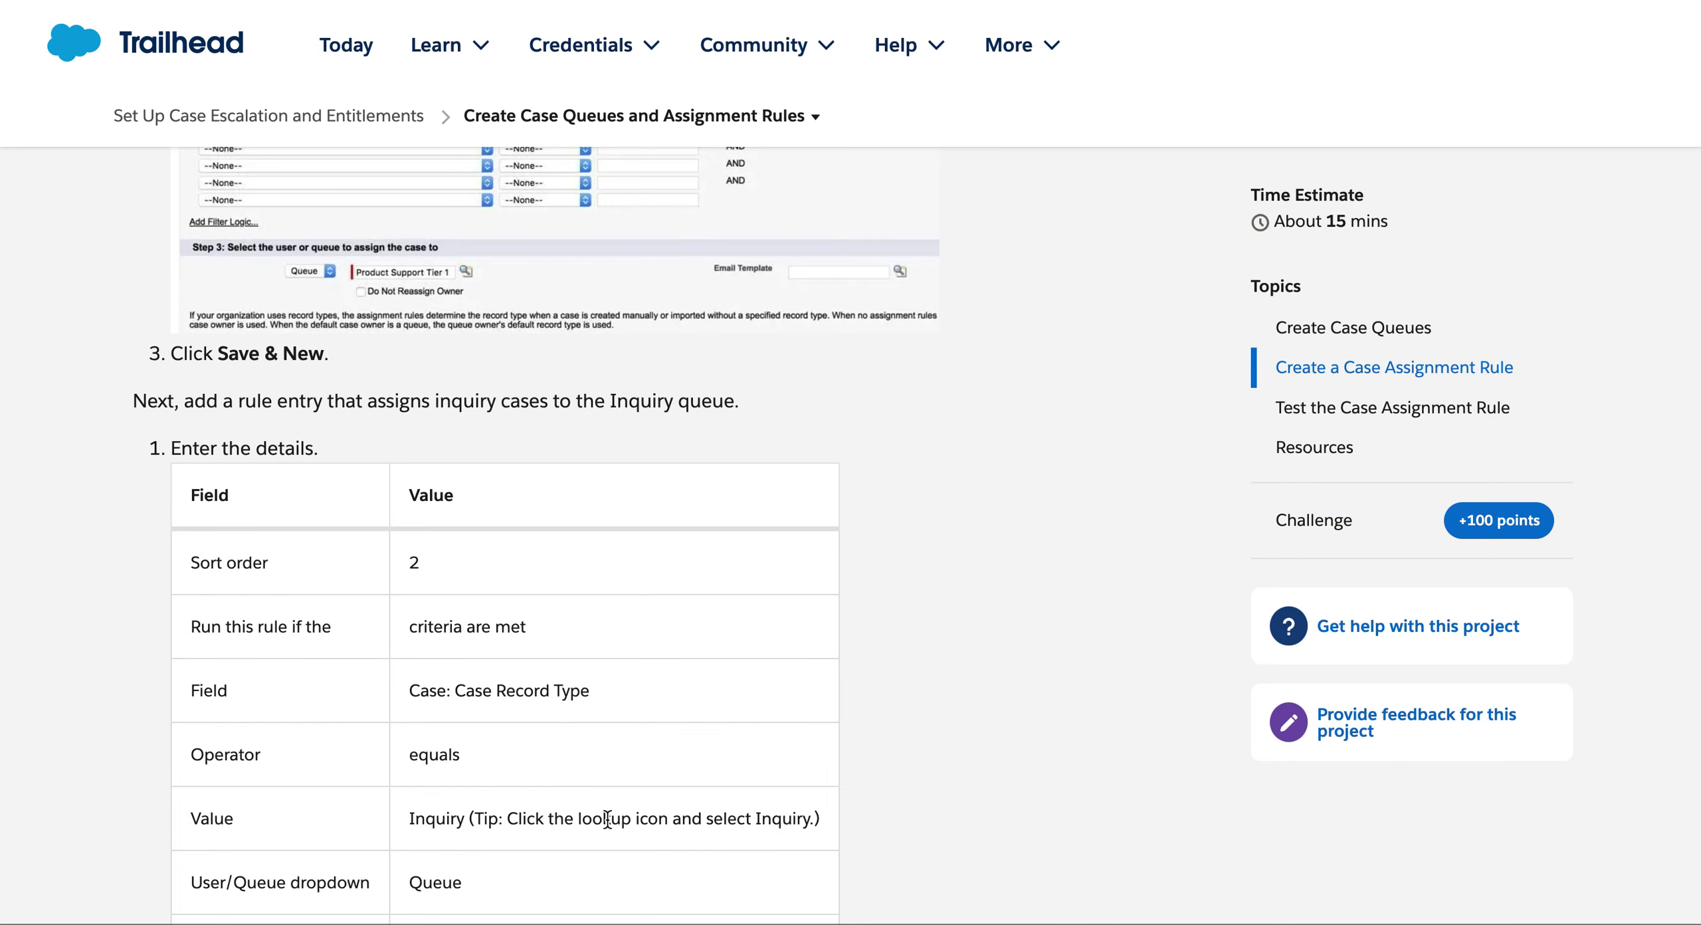
- Read the Automated Case User instructions in Trailhead, then search Service Setup for "support" and open Support Settings
{"action": "scroll", "coordinate": [608, 819], "scroll_direction": "down", "scroll_amount": 3}
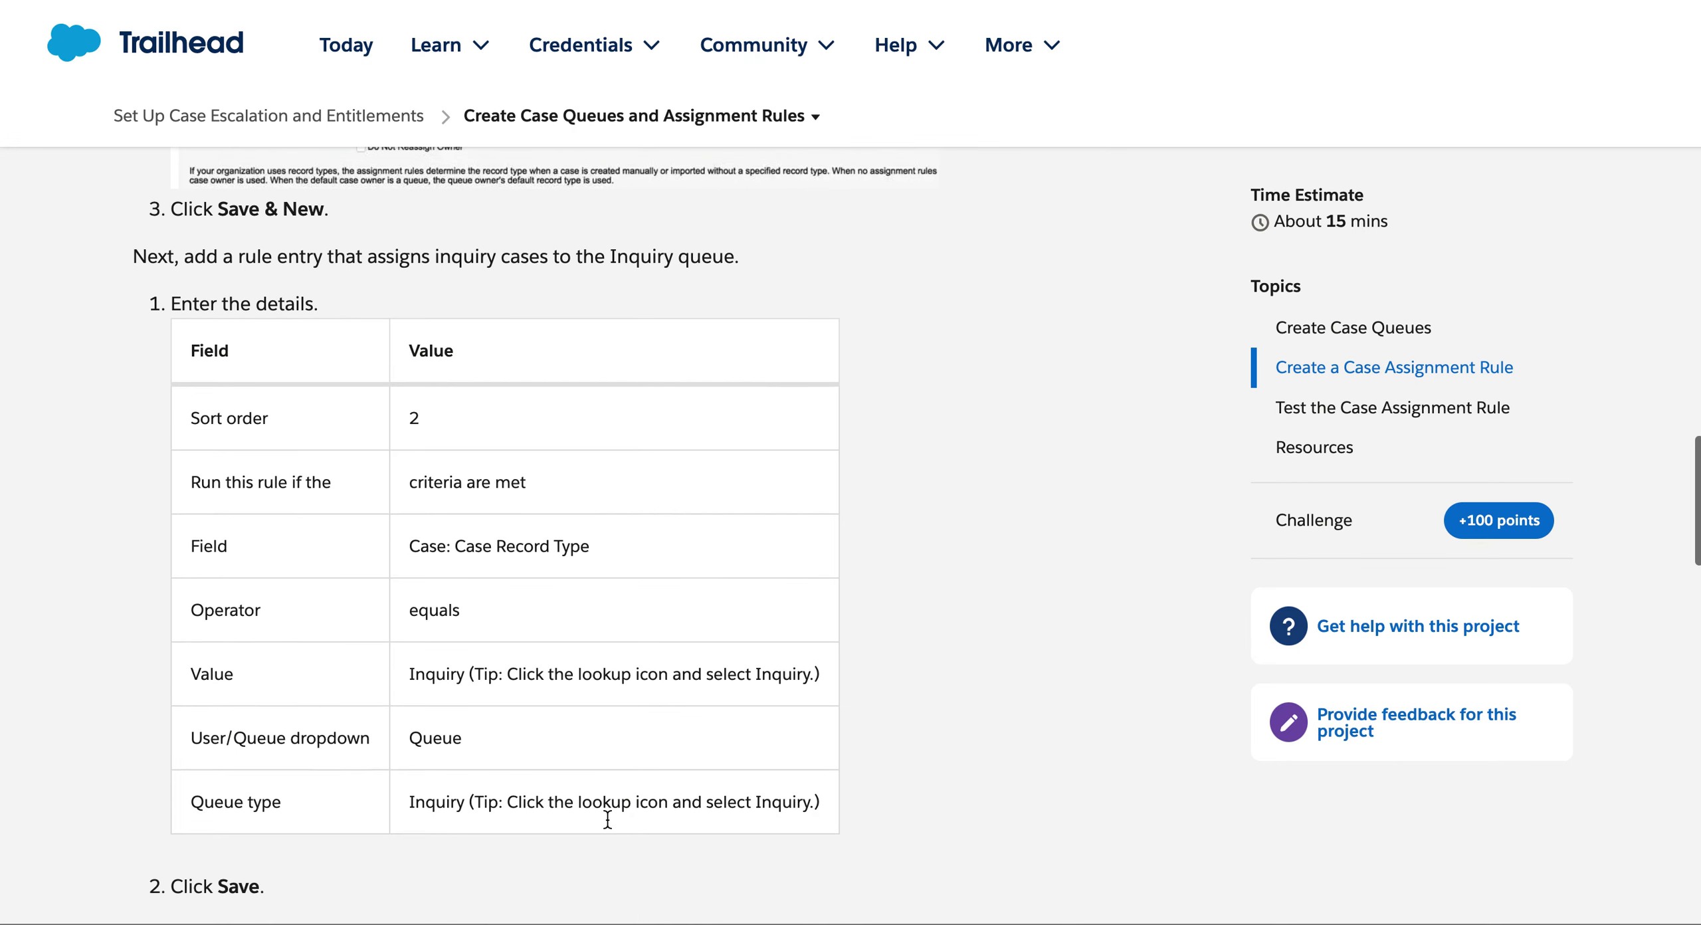
{"action": "scroll", "coordinate": [607, 819], "scroll_direction": "down", "scroll_amount": 10}
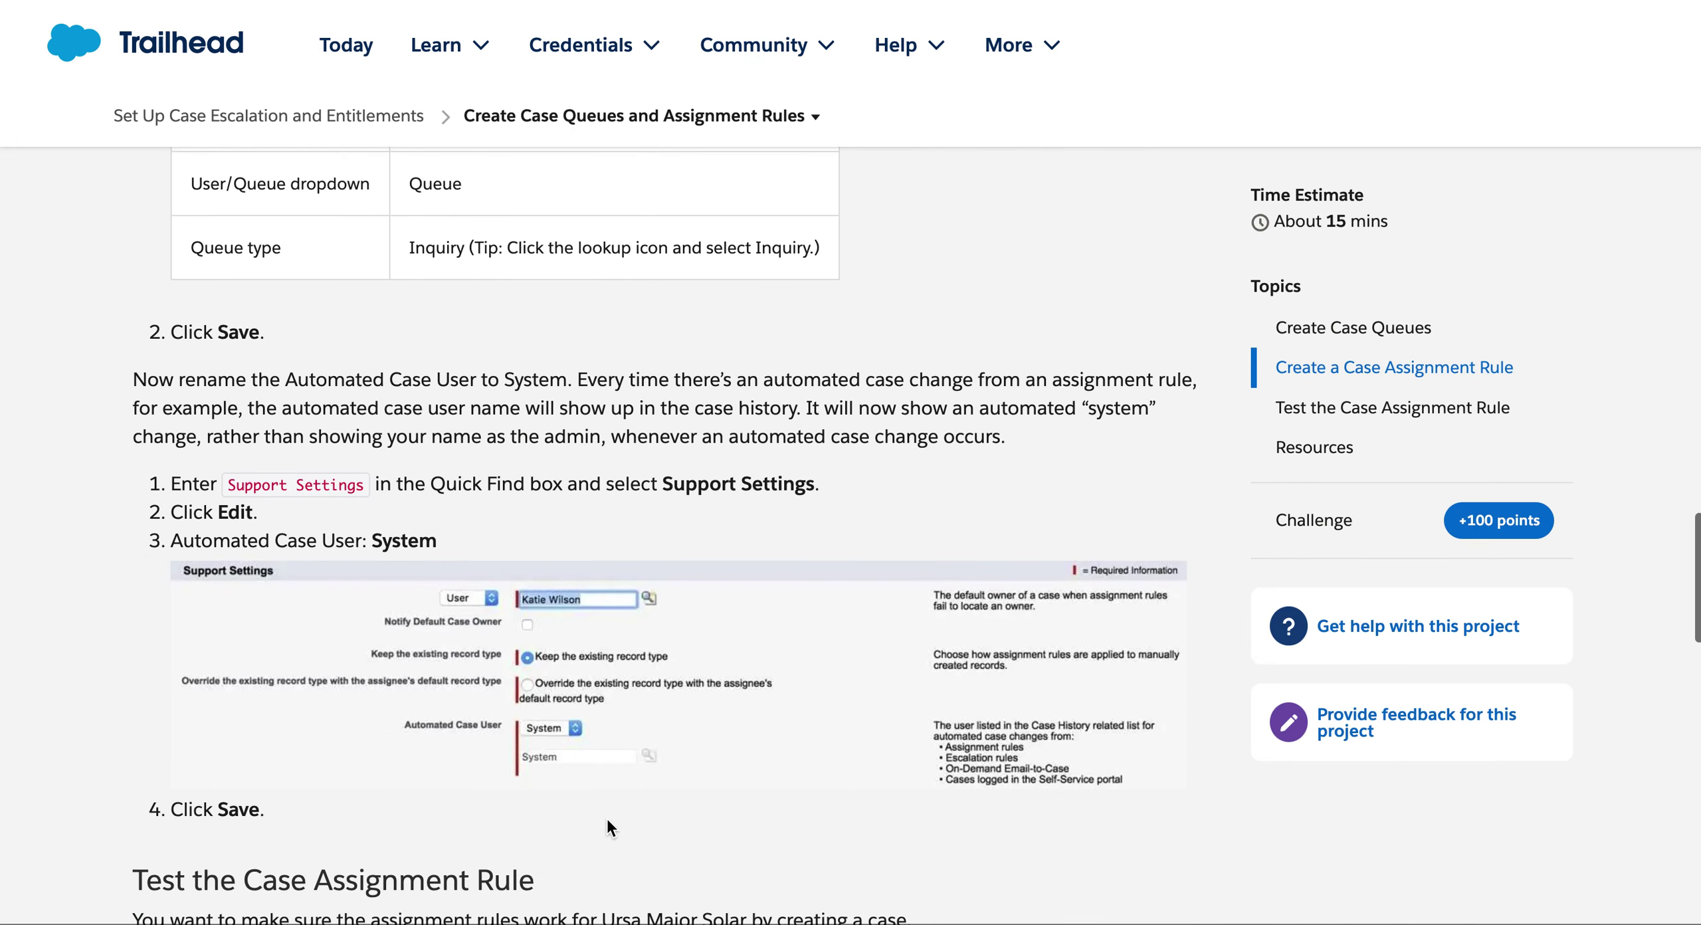
{"action": "scroll", "coordinate": [607, 821], "scroll_direction": "down", "scroll_amount": 1}
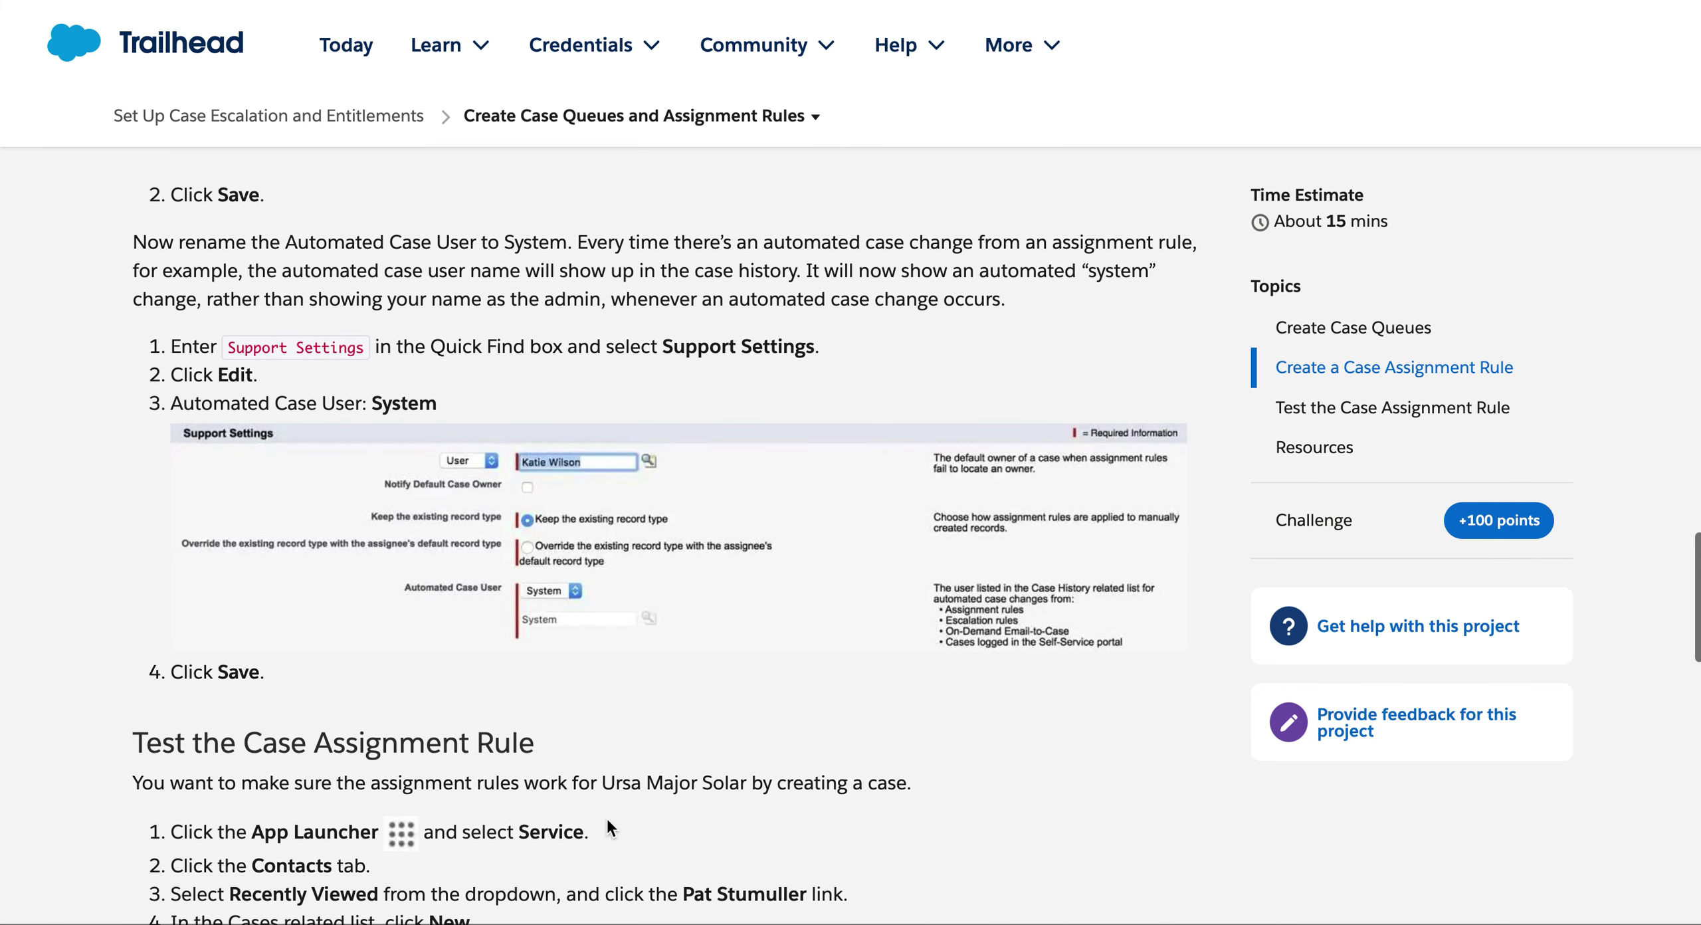
{"action": "scroll", "coordinate": [606, 816], "scroll_direction": "down", "scroll_amount": 1}
{"action": "scroll", "coordinate": [606, 816], "scroll_direction": "up", "scroll_amount": 1}
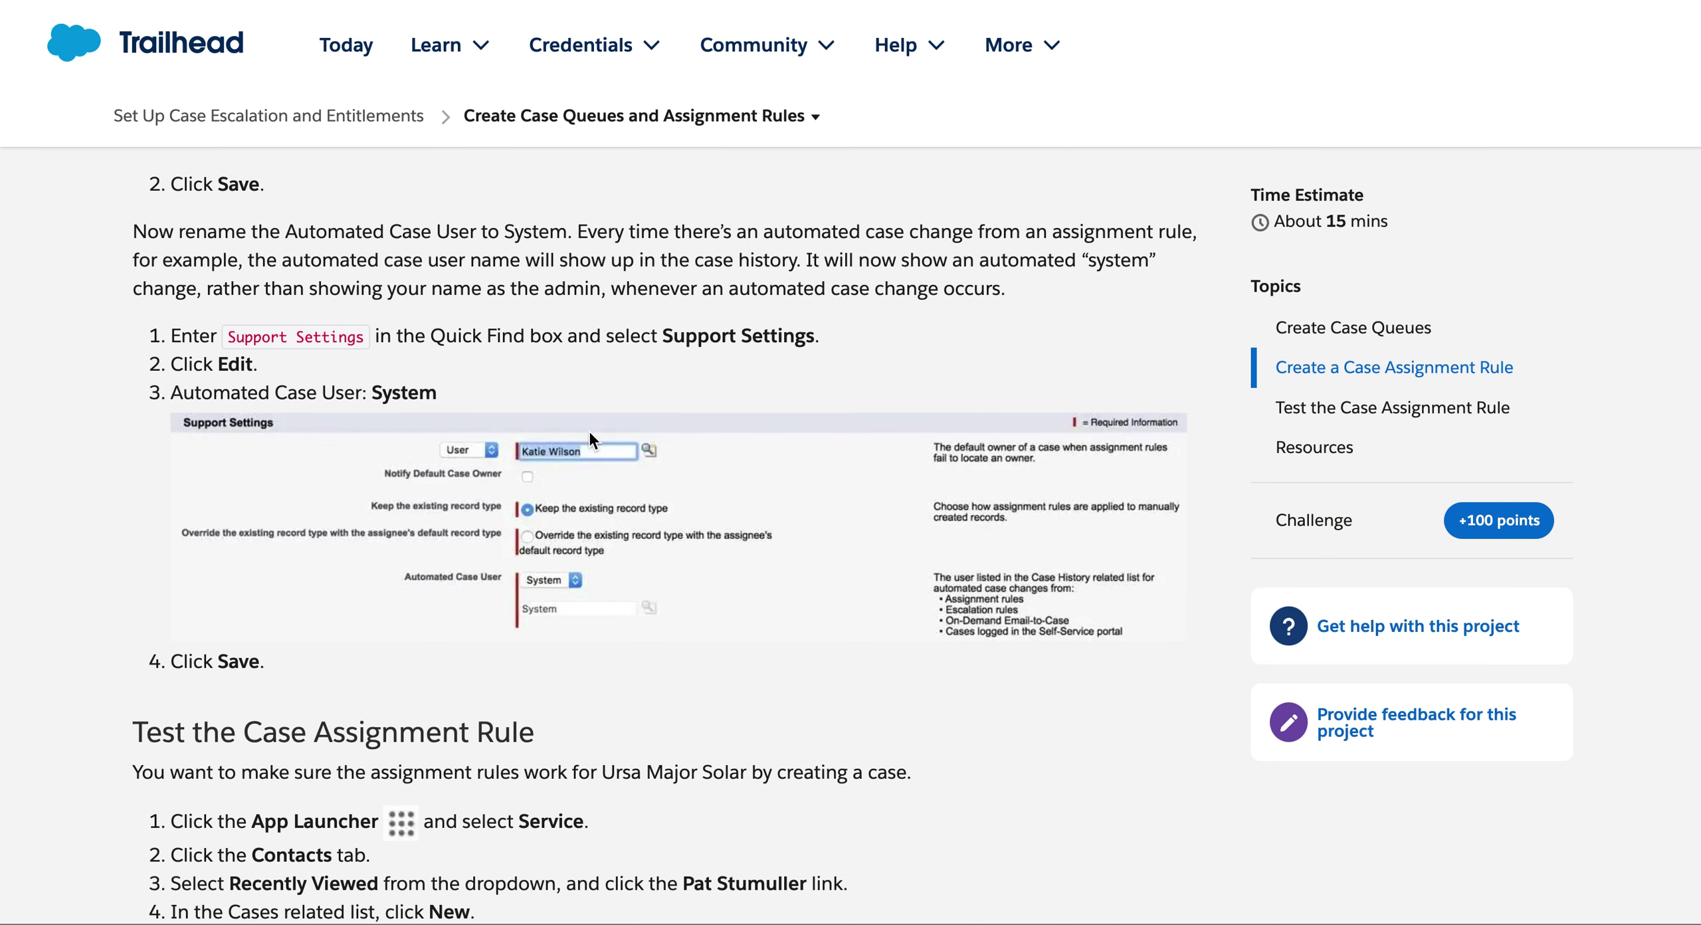
{"action": "key", "text": "super+Tab"}
{"action": "left_click", "coordinate": [160, 147]}
{"action": "key", "text": "BackSpace"}
{"action": "key", "text": "BackSpace"}
{"action": "key", "text": "BackSpace"}
{"action": "key", "text": "BackSpace"}
{"action": "key", "text": "BackSpace"}
{"action": "key", "text": "BackSpace"}
{"action": "key", "text": "BackSpace"}
{"action": "key", "text": "BackSpace"}
{"action": "key", "text": "BackSpace"}
{"action": "key", "text": "BackSpace"}
{"action": "key", "text": "BackSpace"}
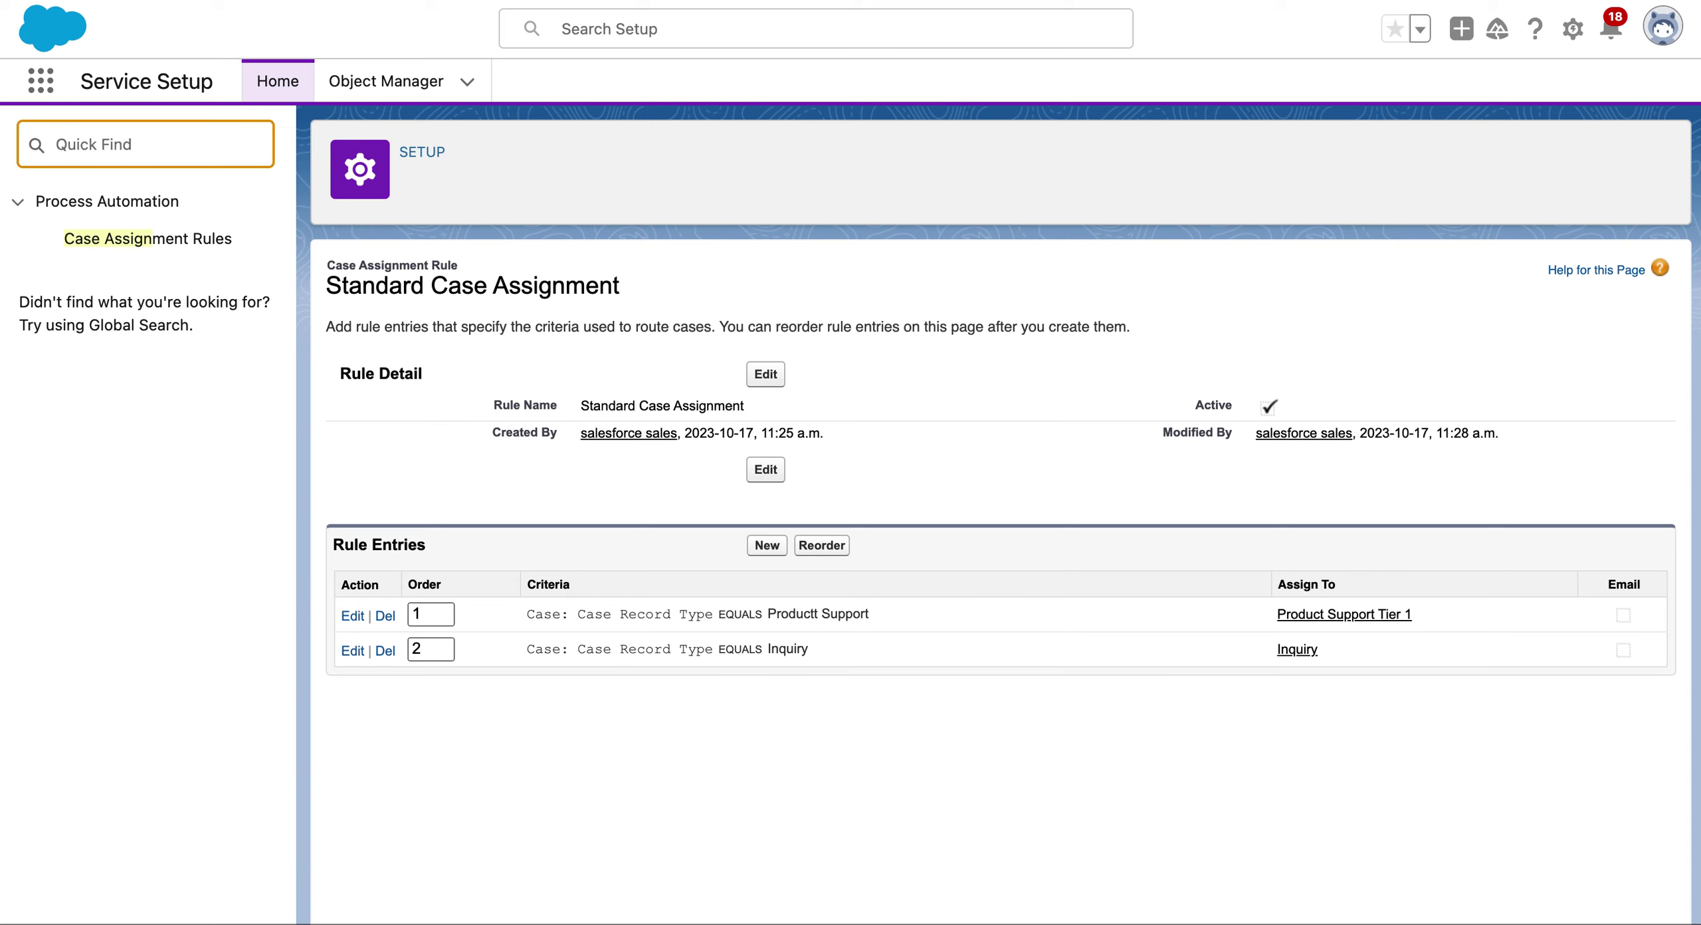
{"action": "type", "text": "support"}
{"action": "left_click", "coordinate": [136, 290]}
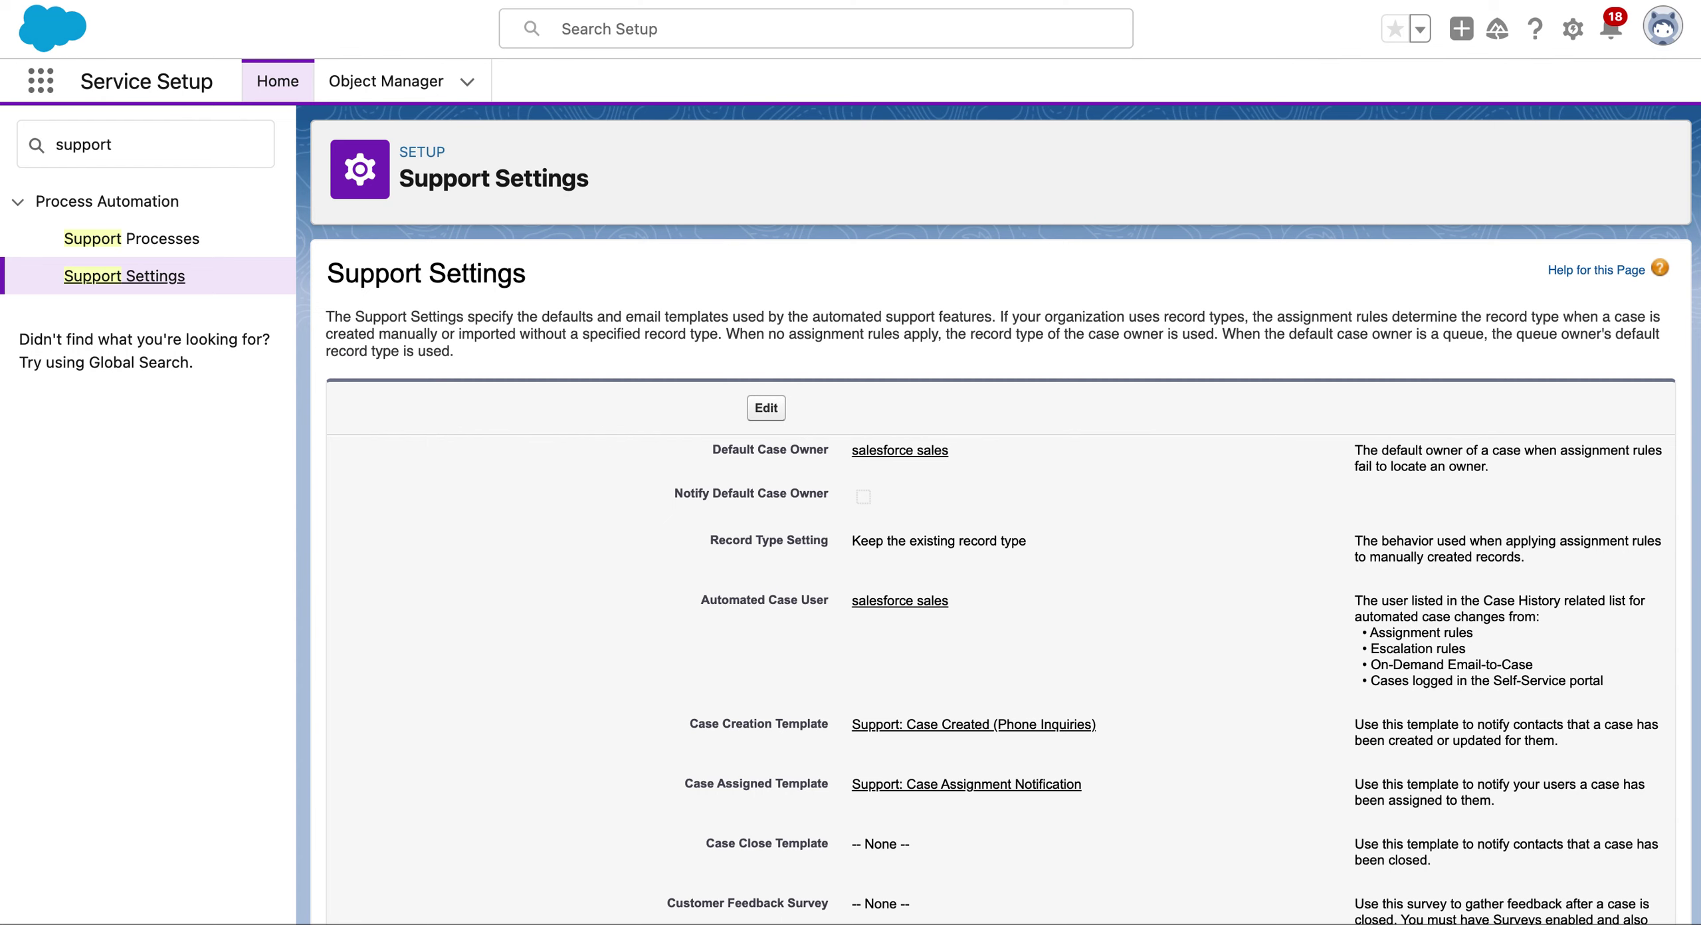
- Open the support settings for editing and set the Automated Case User to System
{"action": "left_click", "coordinate": [774, 409]}
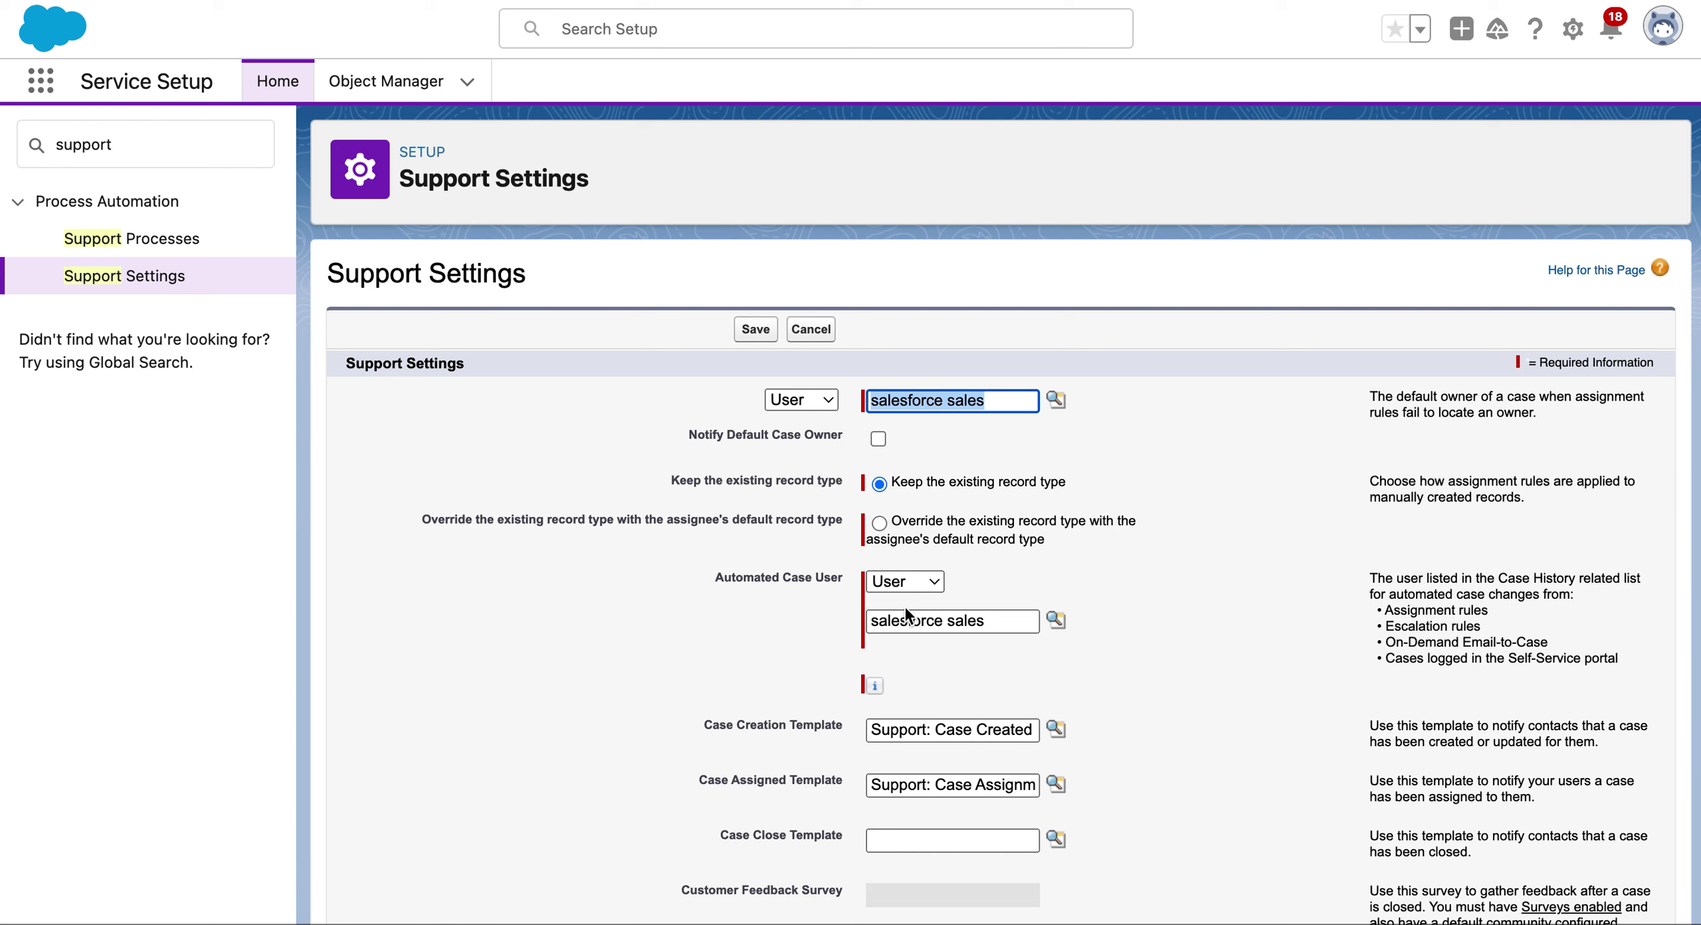
{"action": "left_click", "coordinate": [929, 582]}
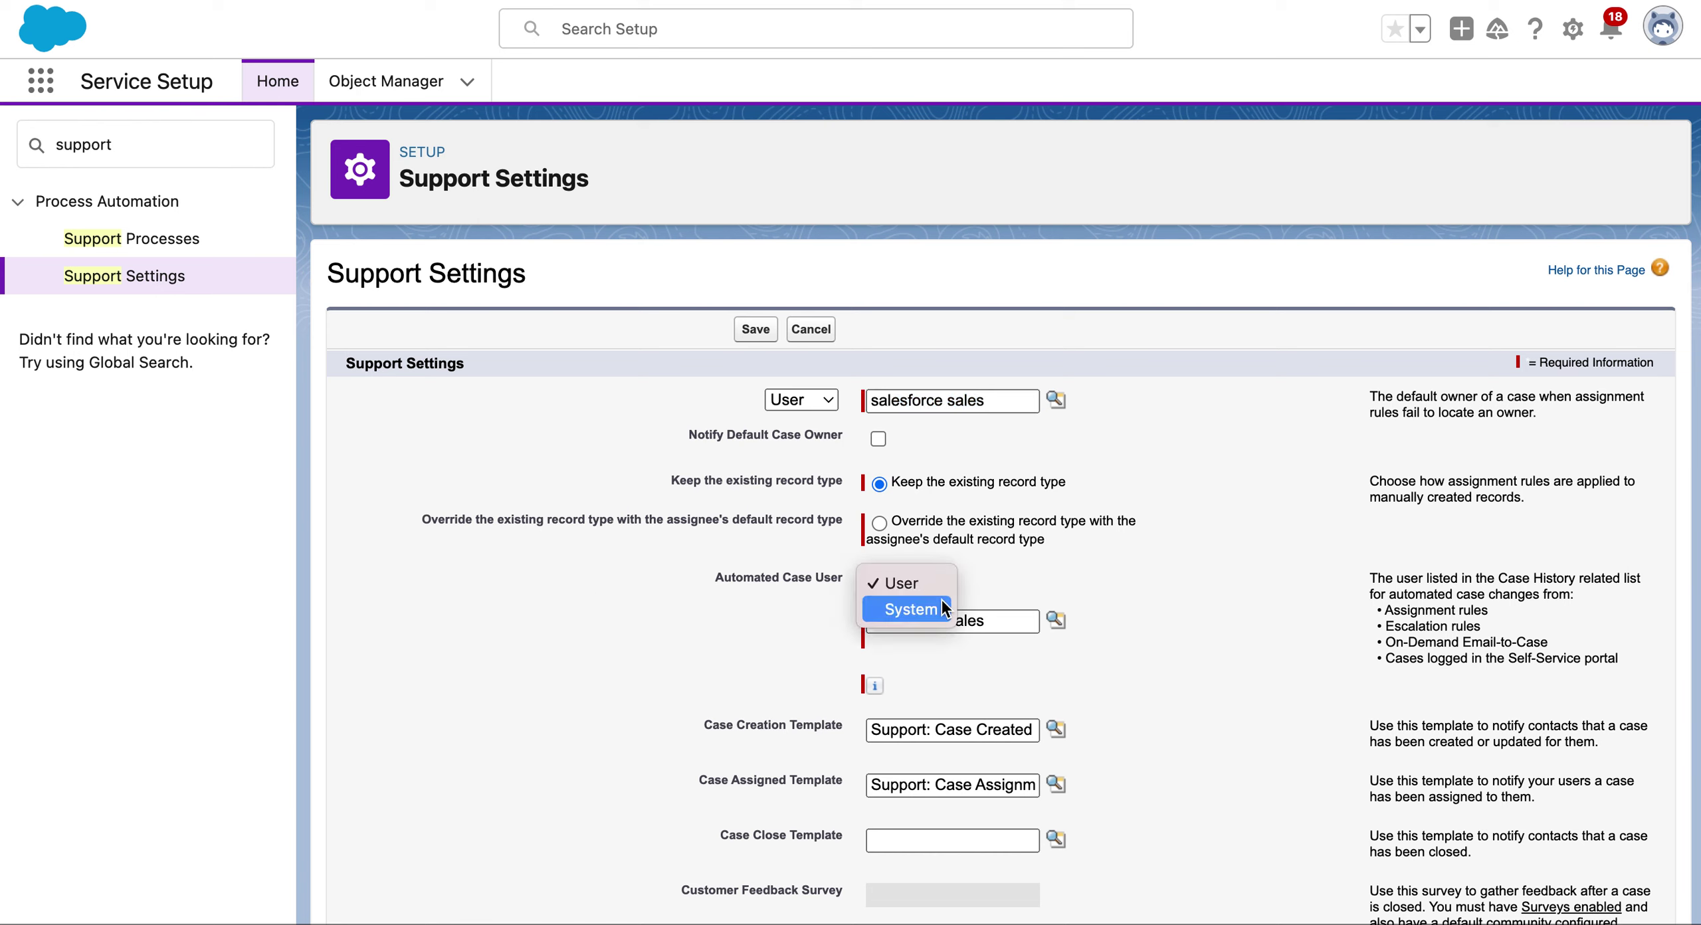
{"action": "left_click", "coordinate": [937, 610]}
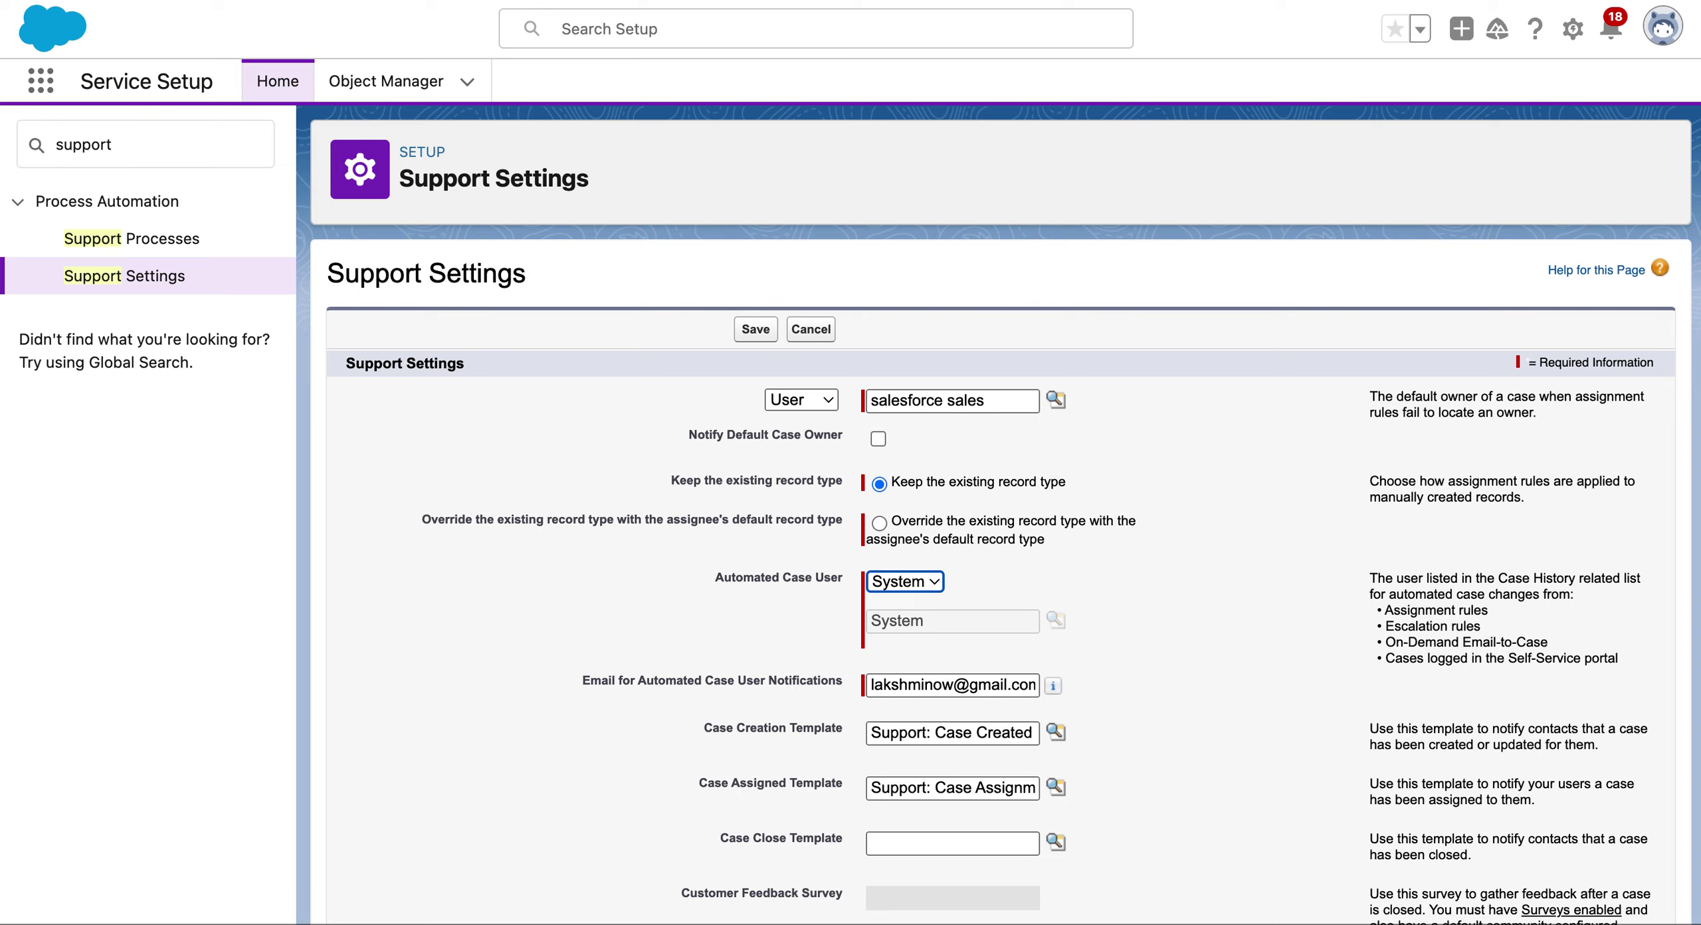
- Check the Automated Case User instructions in Trailhead, then save the edited support settings
{"action": "key", "text": "ctrl+Tab"}
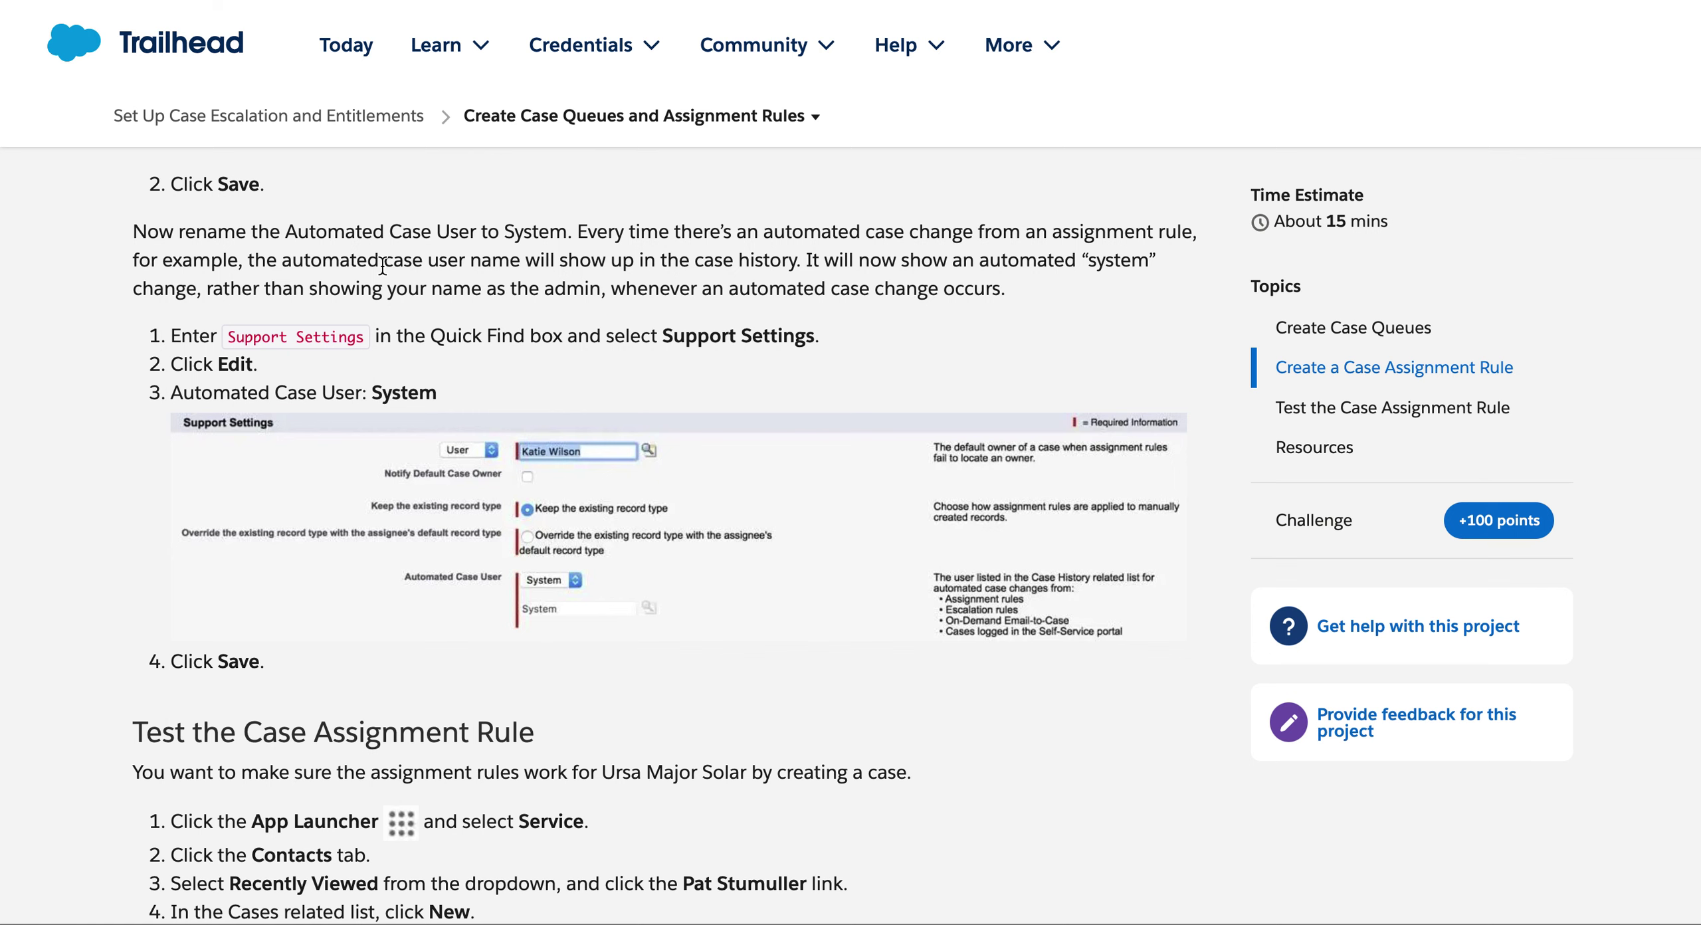
{"action": "key", "text": "ctrl+shift+Tab"}
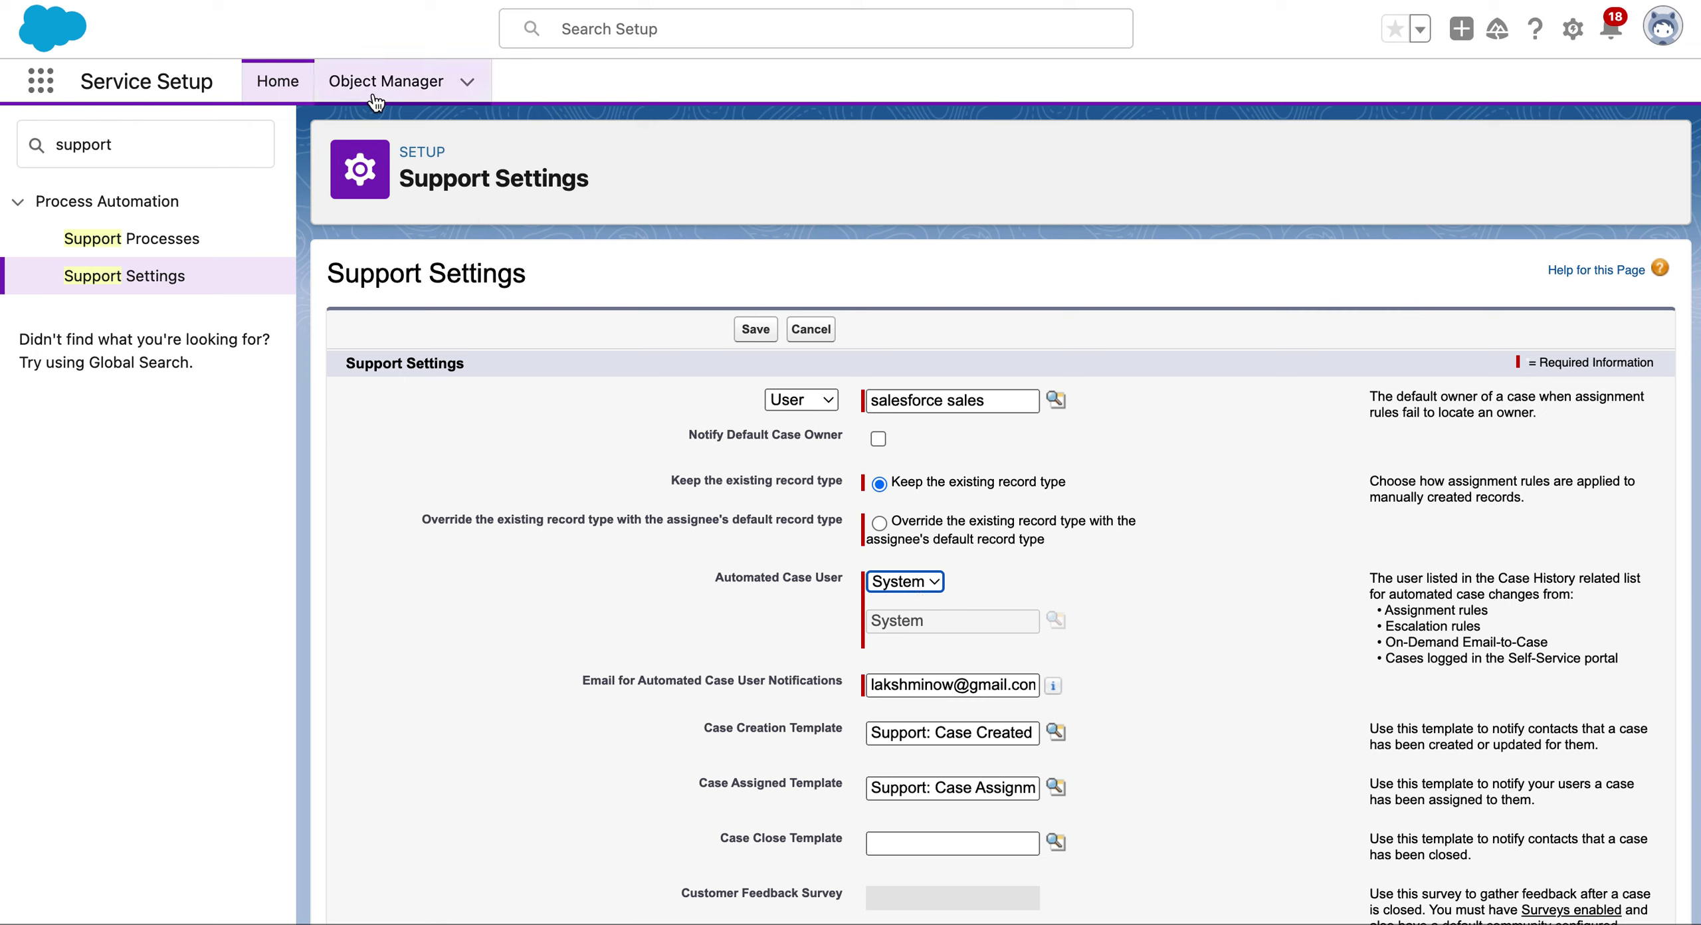
{"action": "left_click", "coordinate": [751, 331]}
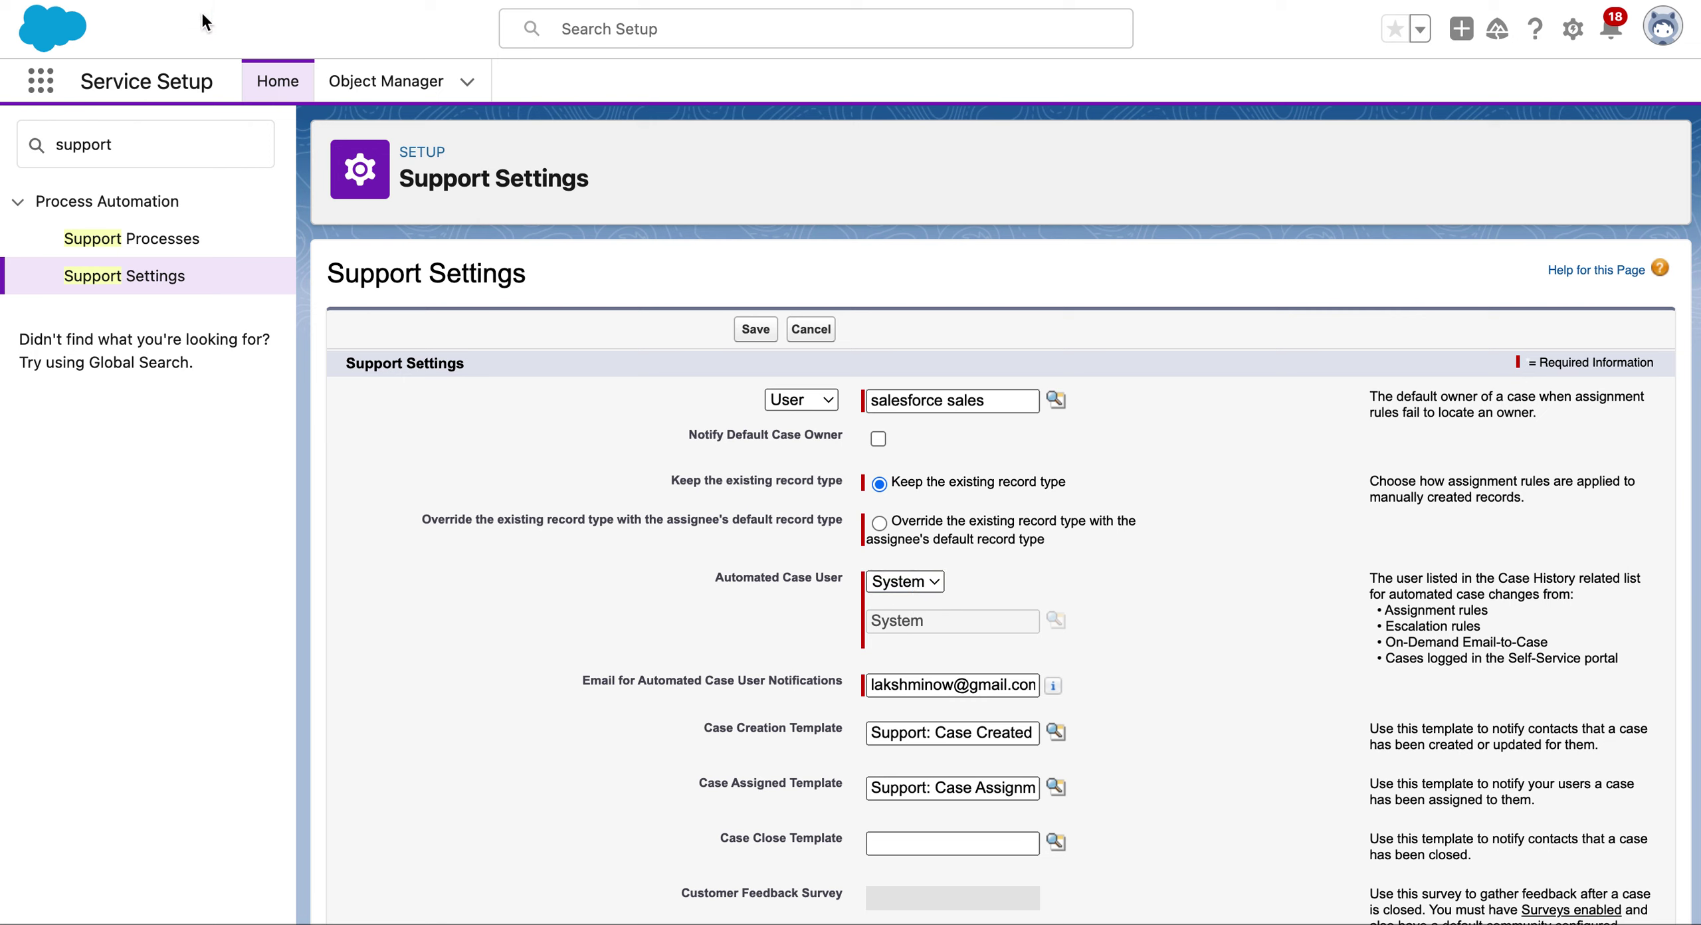
- Read the steps for testing the case assignment rule in Trailhead, then find and open the Service app in Salesforce
{"action": "key", "text": "ctrl+Tab"}
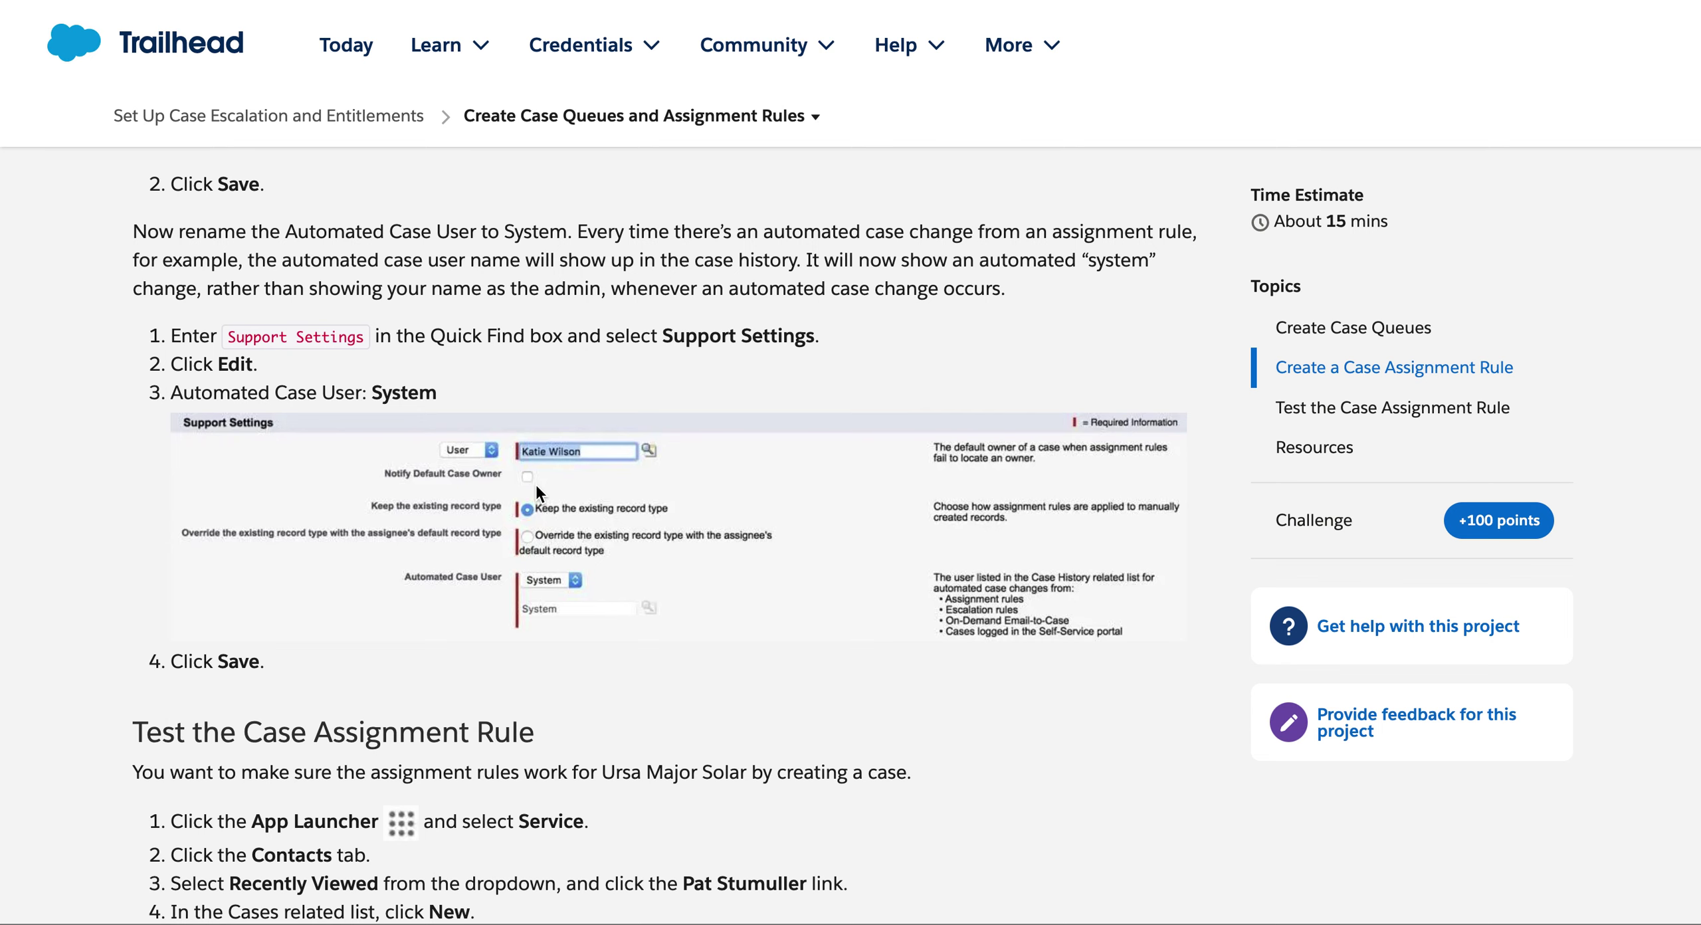
{"action": "scroll", "coordinate": [537, 487], "scroll_direction": "down", "scroll_amount": 5}
{"action": "scroll", "coordinate": [536, 493], "scroll_direction": "down", "scroll_amount": 8}
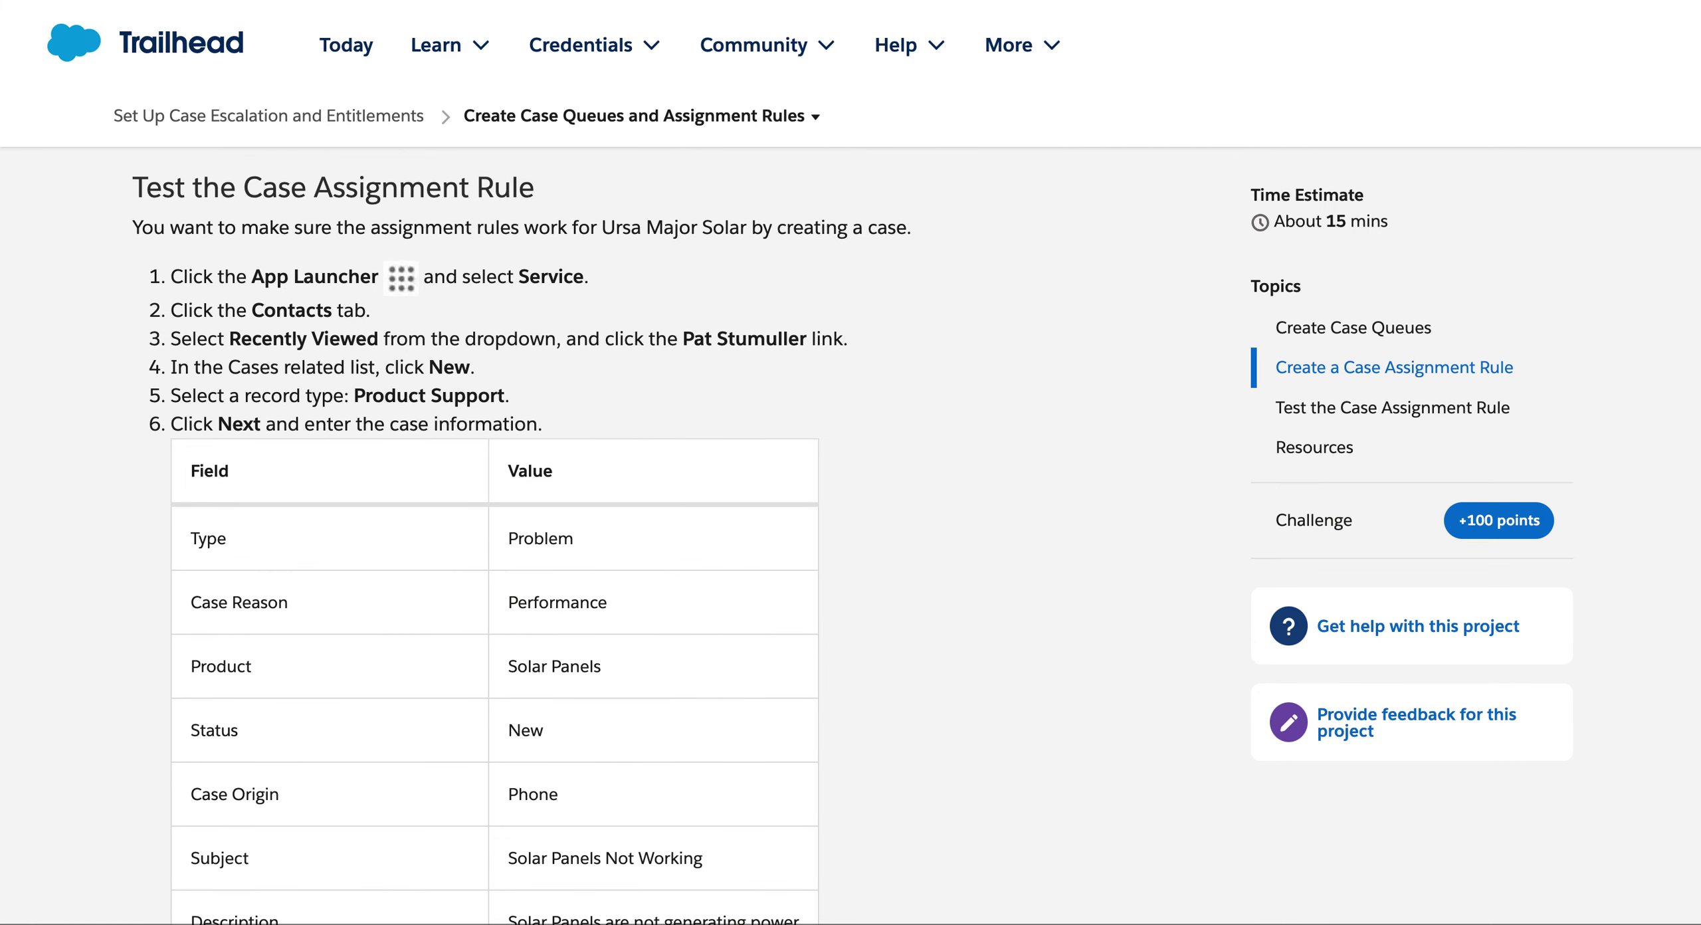
{"action": "key", "text": "ctrl+Tab"}
{"action": "left_click", "coordinate": [52, 87]}
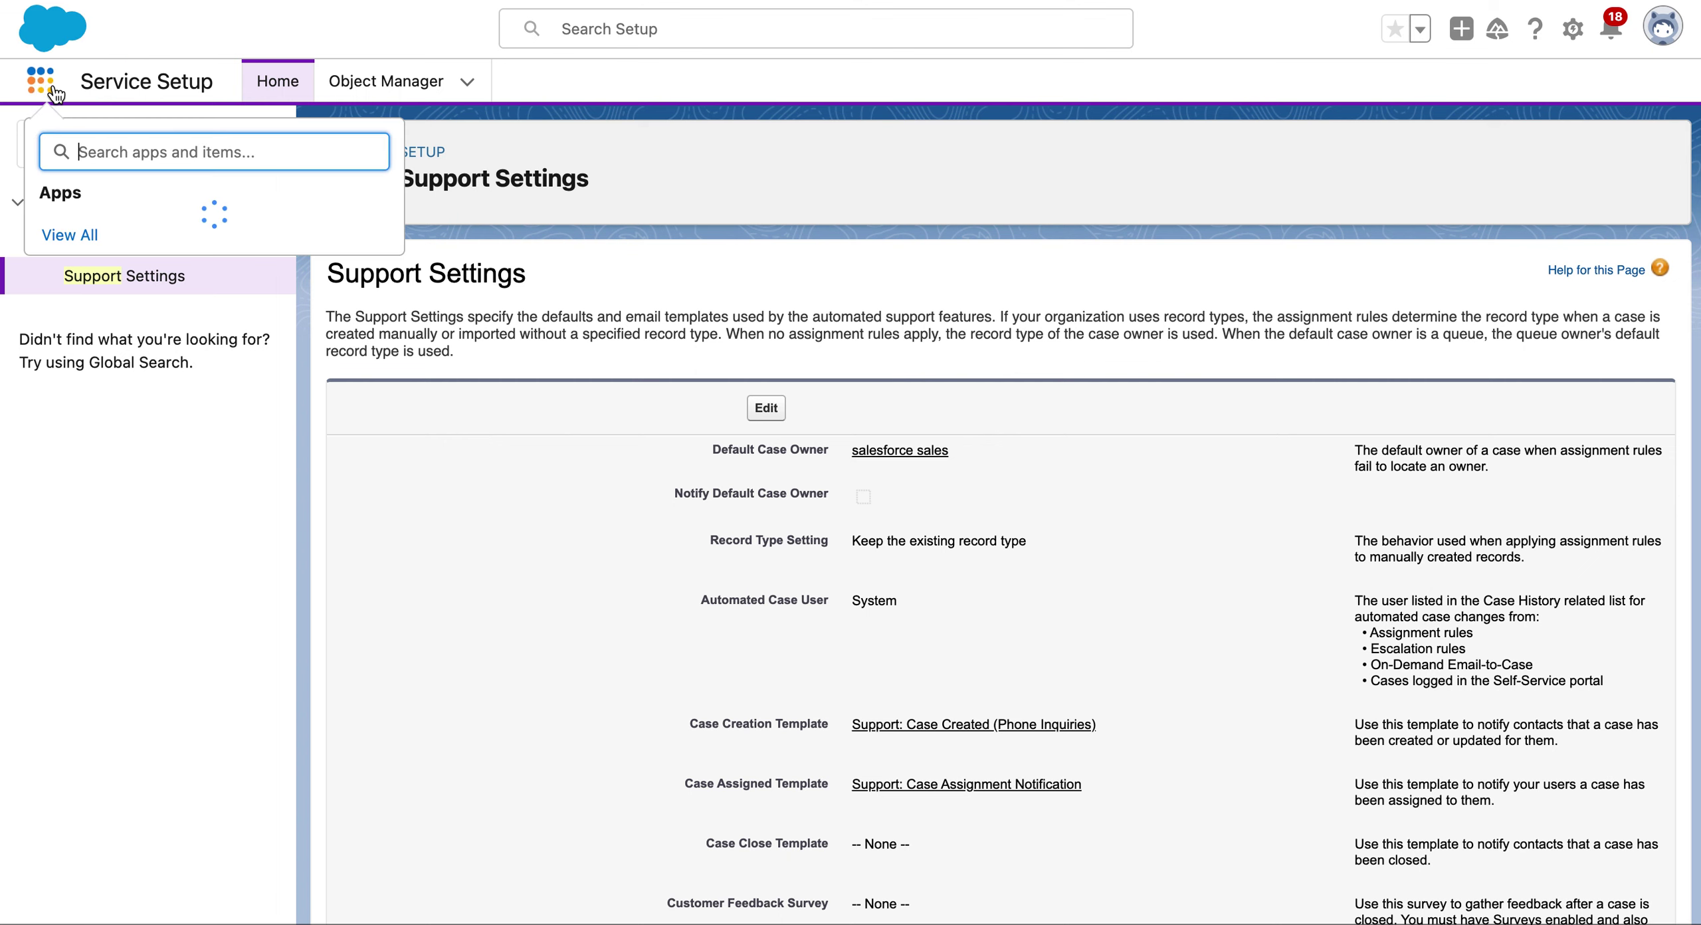
{"action": "type", "text": "ser"}
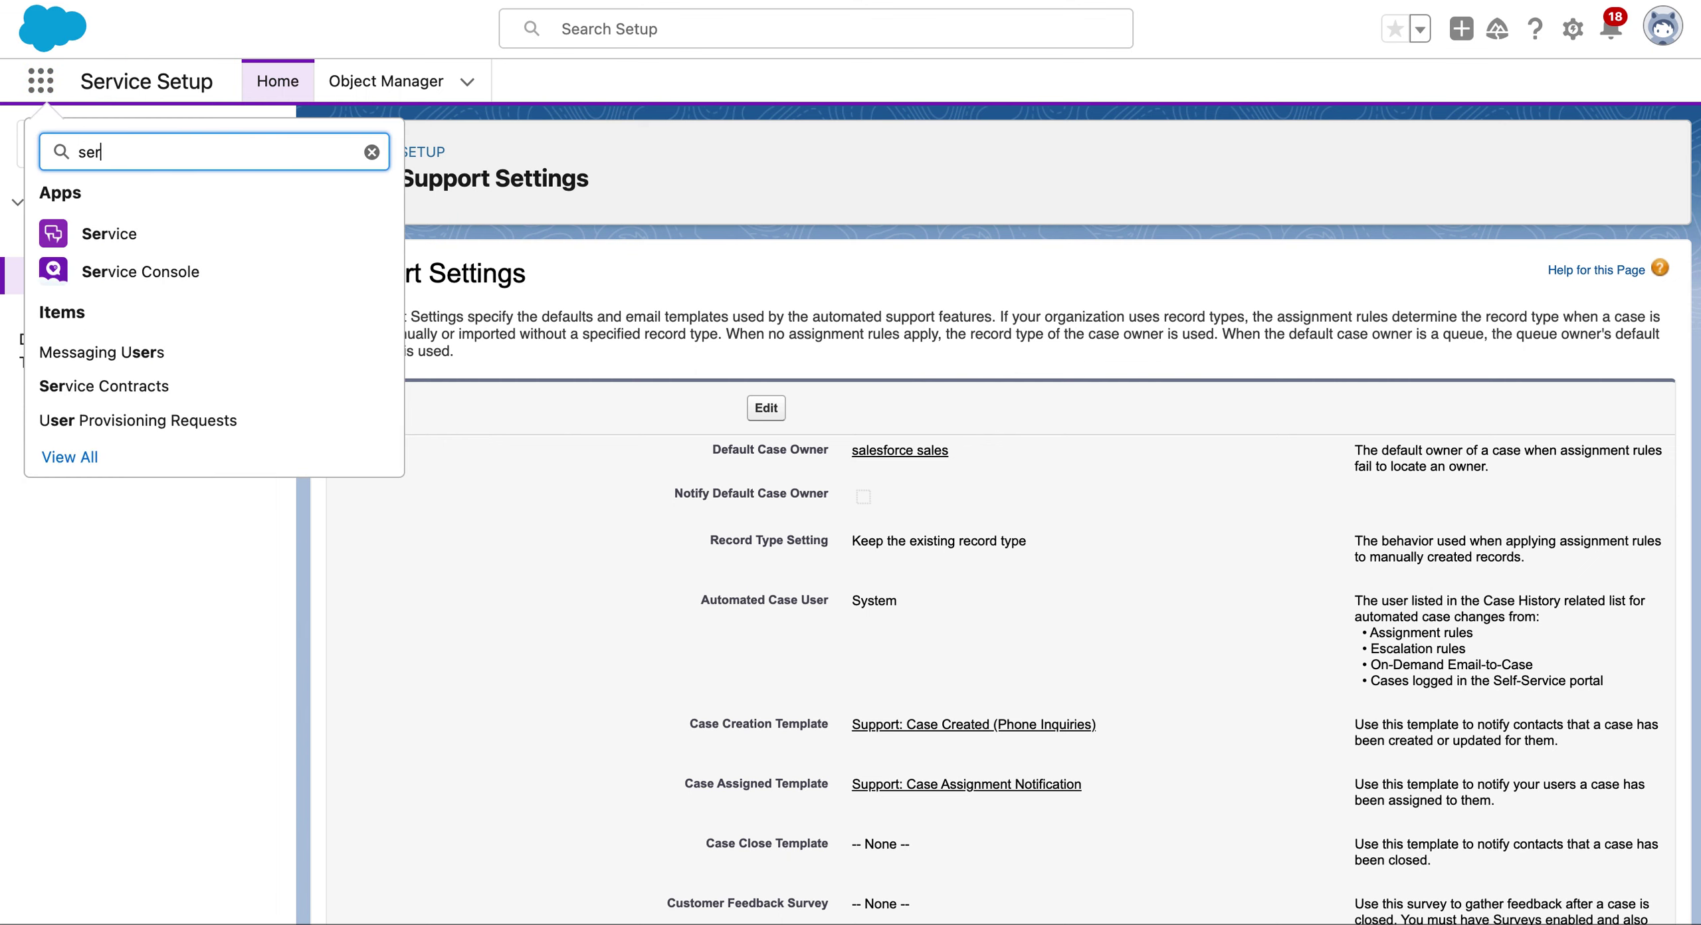
{"action": "type", "text": "vice"}
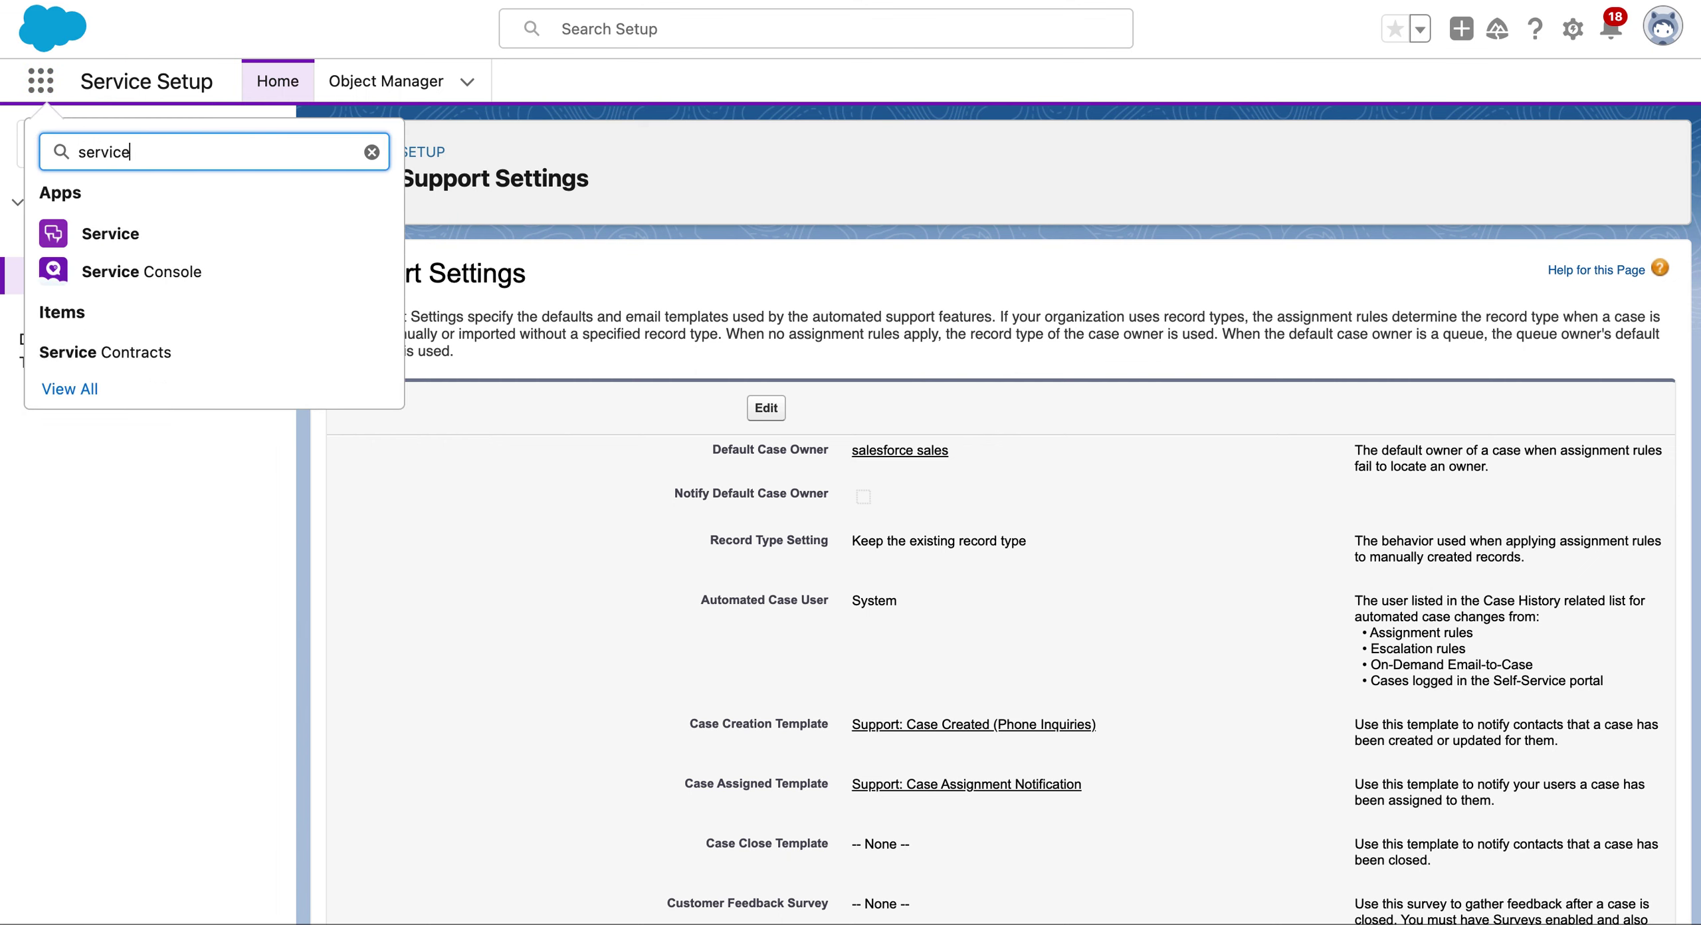
{"action": "left_click", "coordinate": [103, 236]}
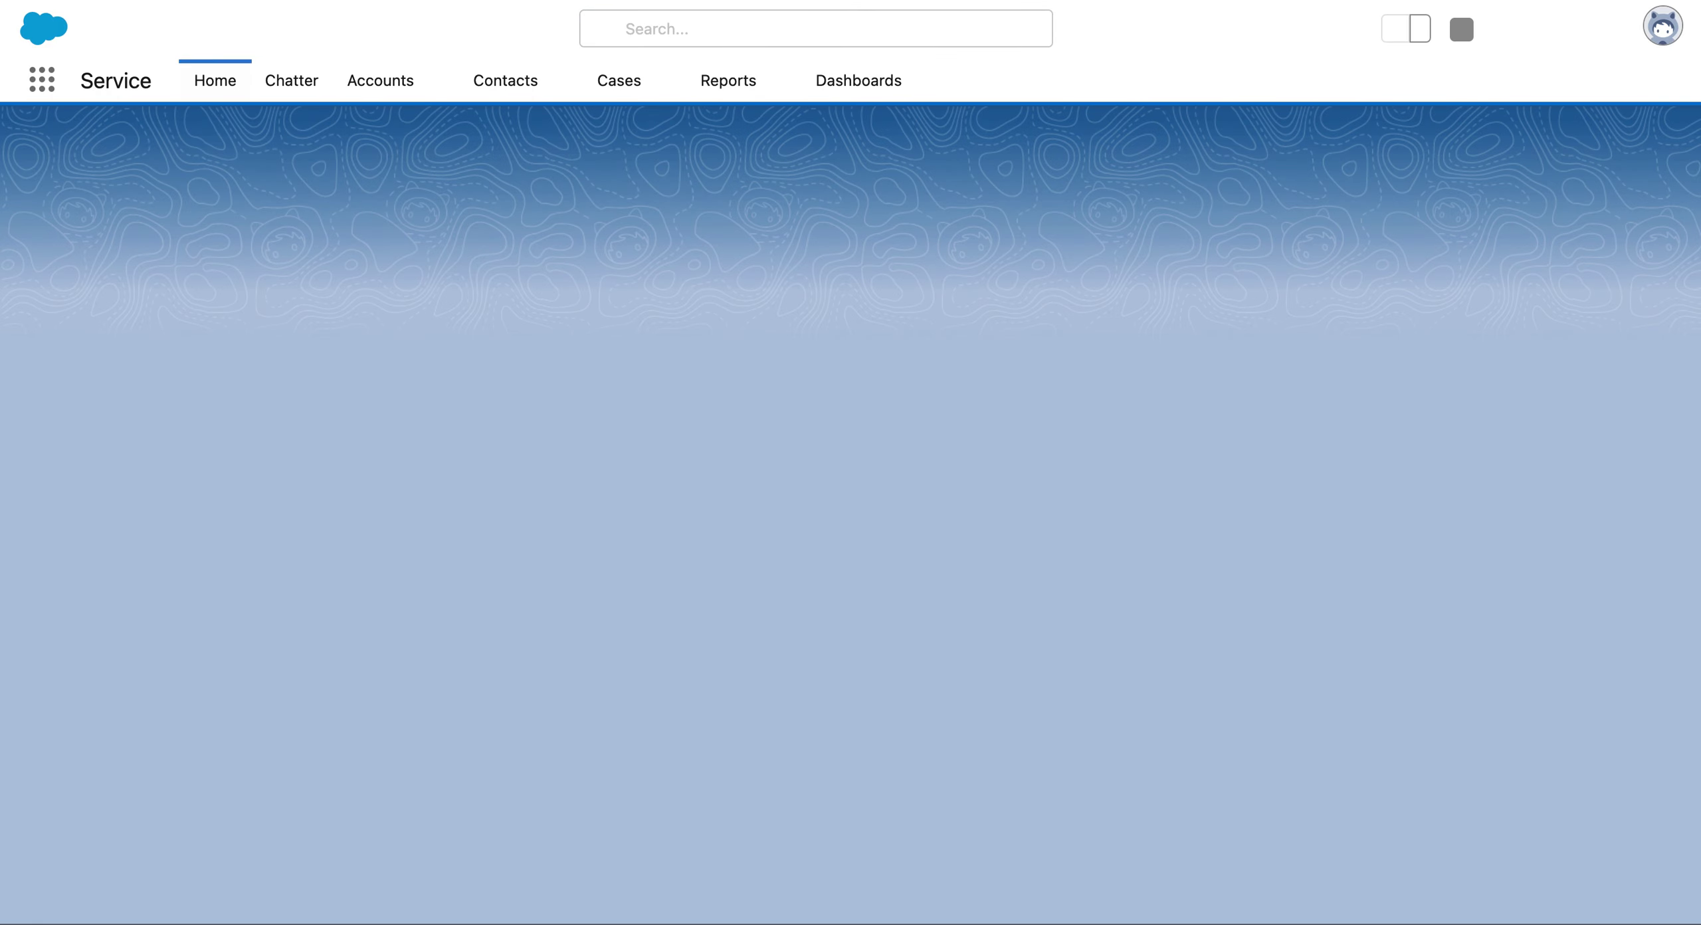
- Open the contact named in the Trailhead instructions from the recently viewed contacts
{"action": "key", "text": "ctrl+Tab"}
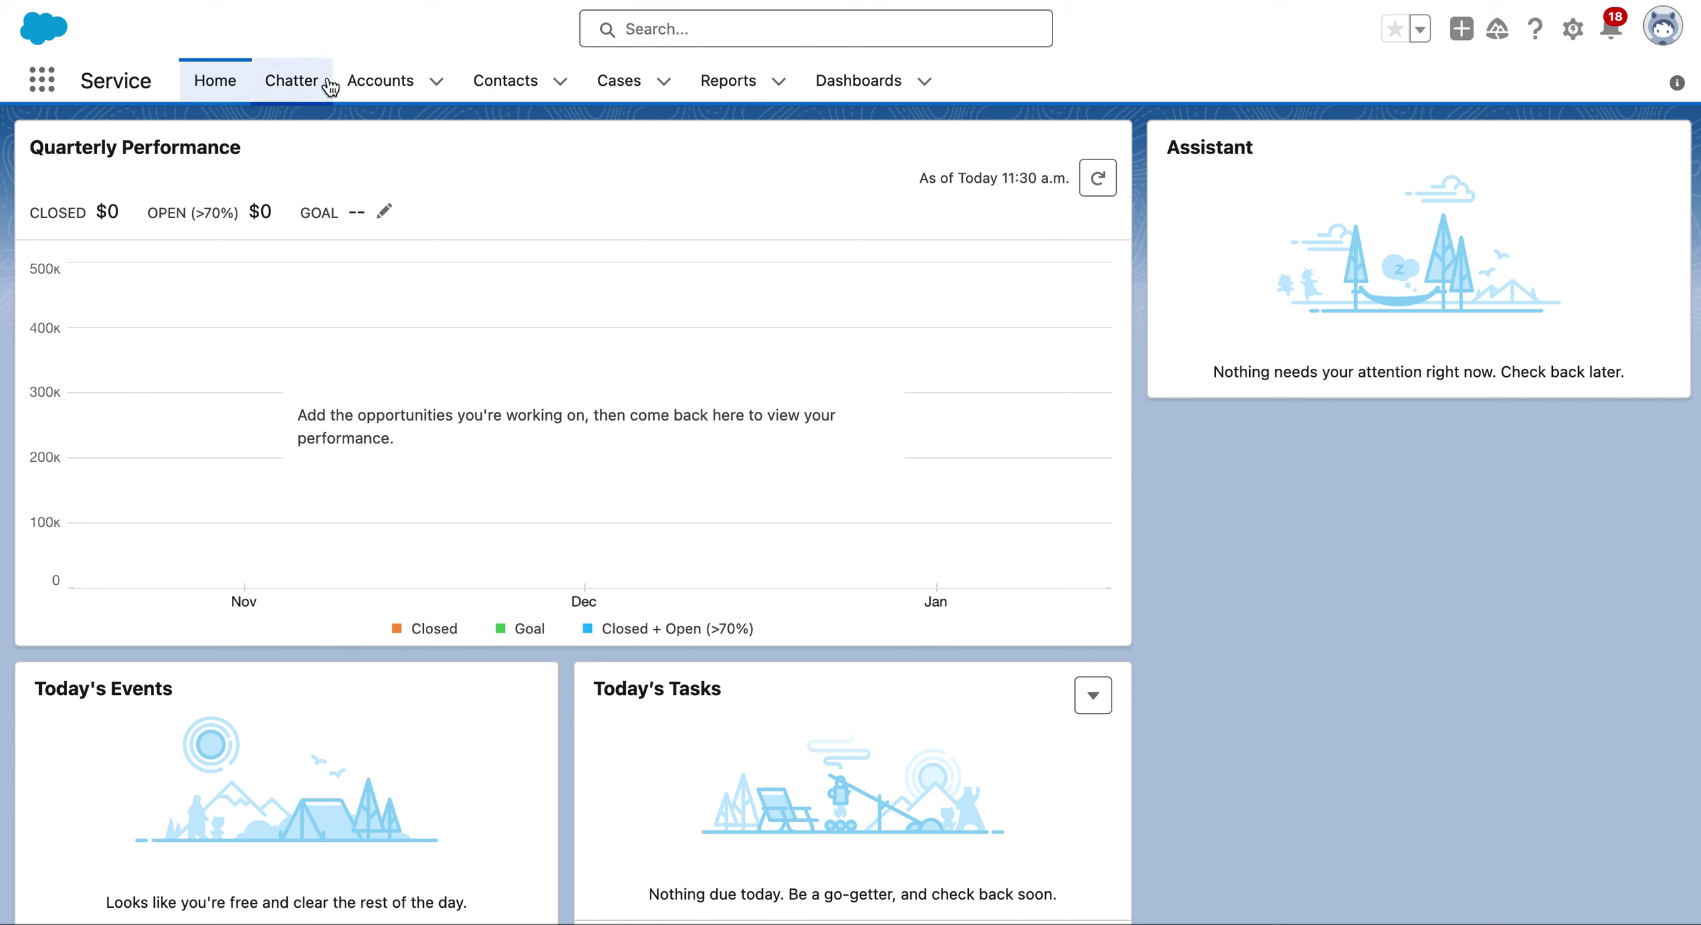
{"action": "left_click", "coordinate": [561, 82]}
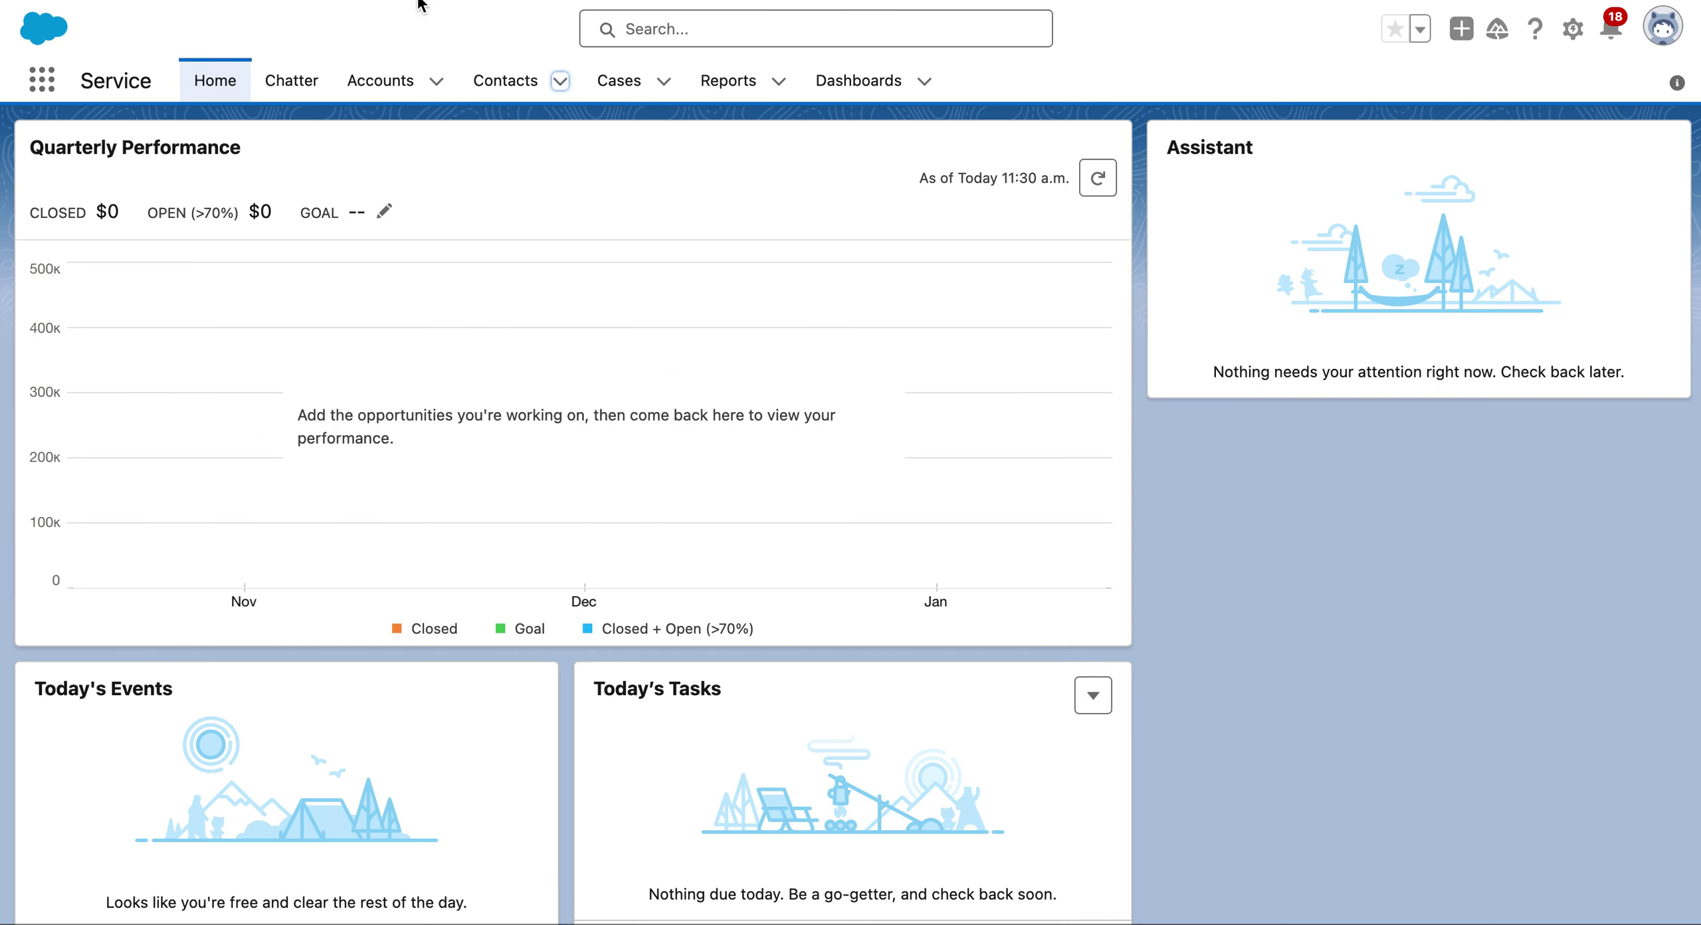
{"action": "left_click", "coordinate": [562, 81]}
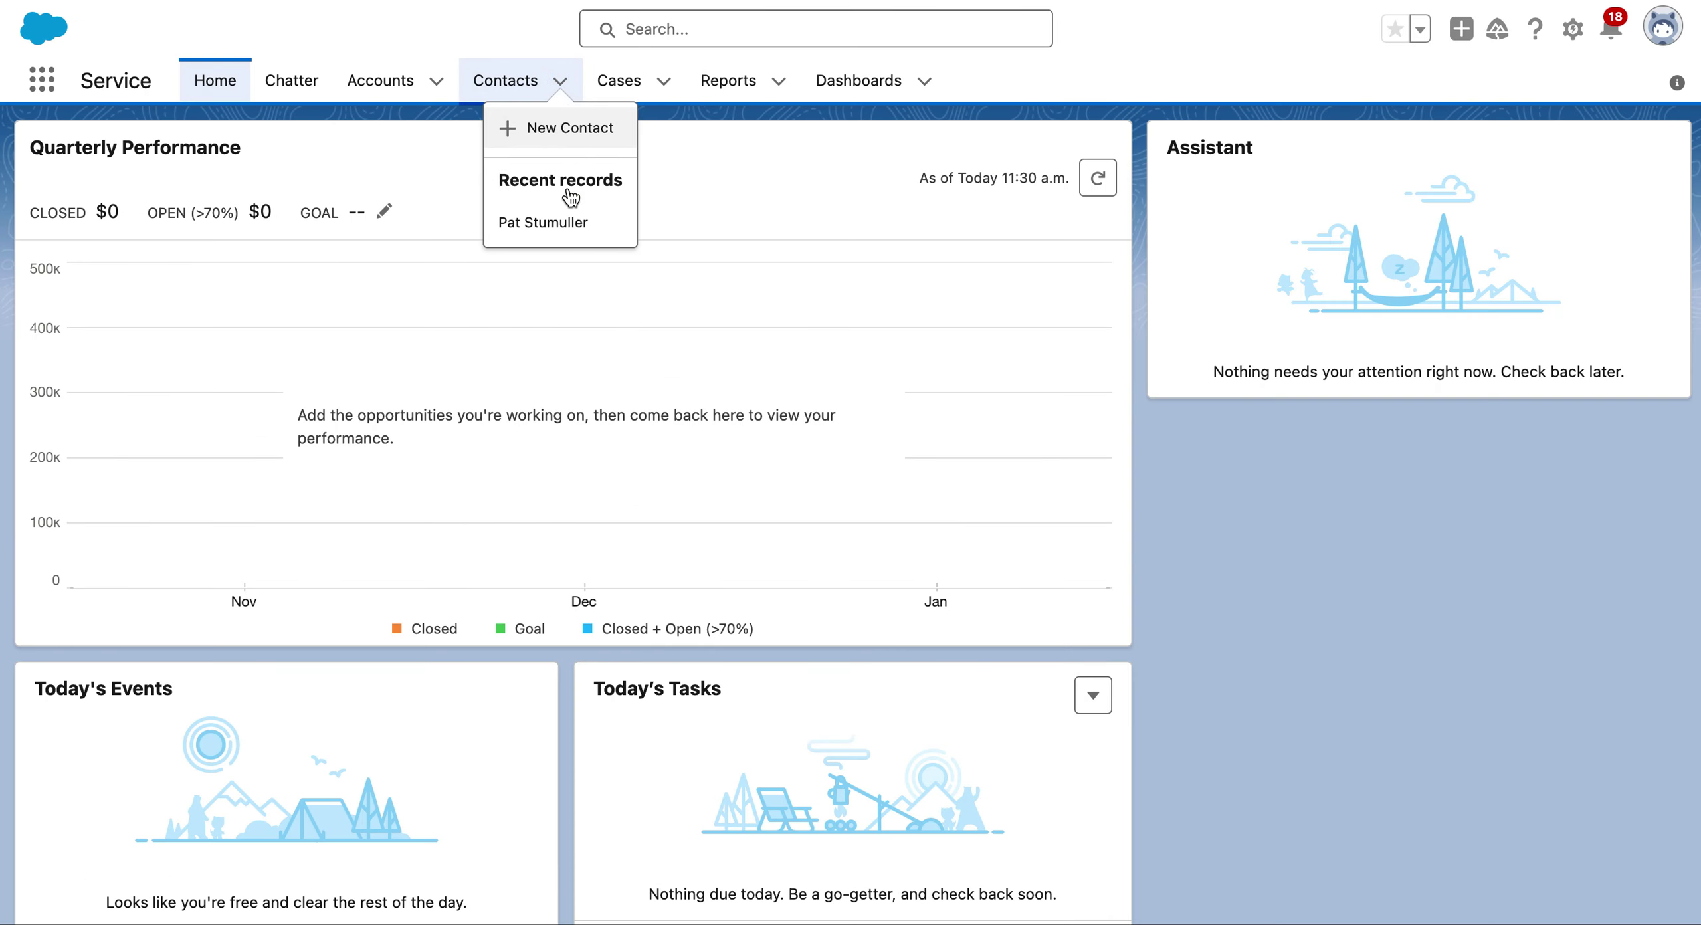
{"action": "left_click", "coordinate": [569, 221]}
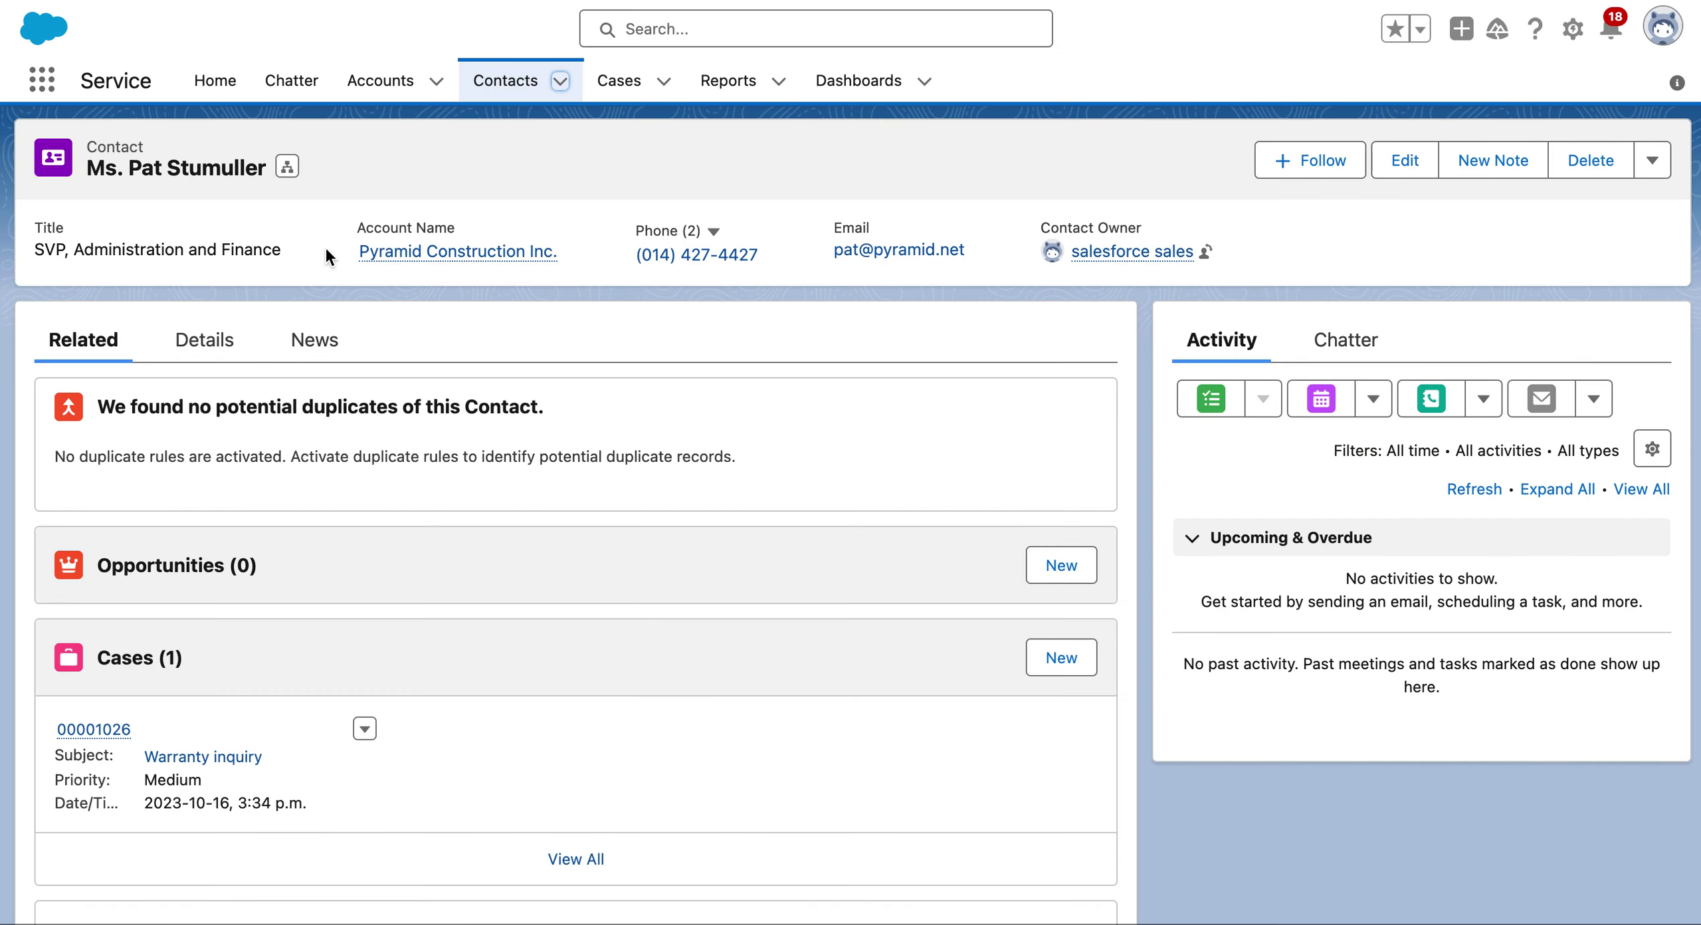
- Start a new case of record type Product Support from the contact's related cases and set its Type to Problem
{"action": "left_click", "coordinate": [1061, 658]}
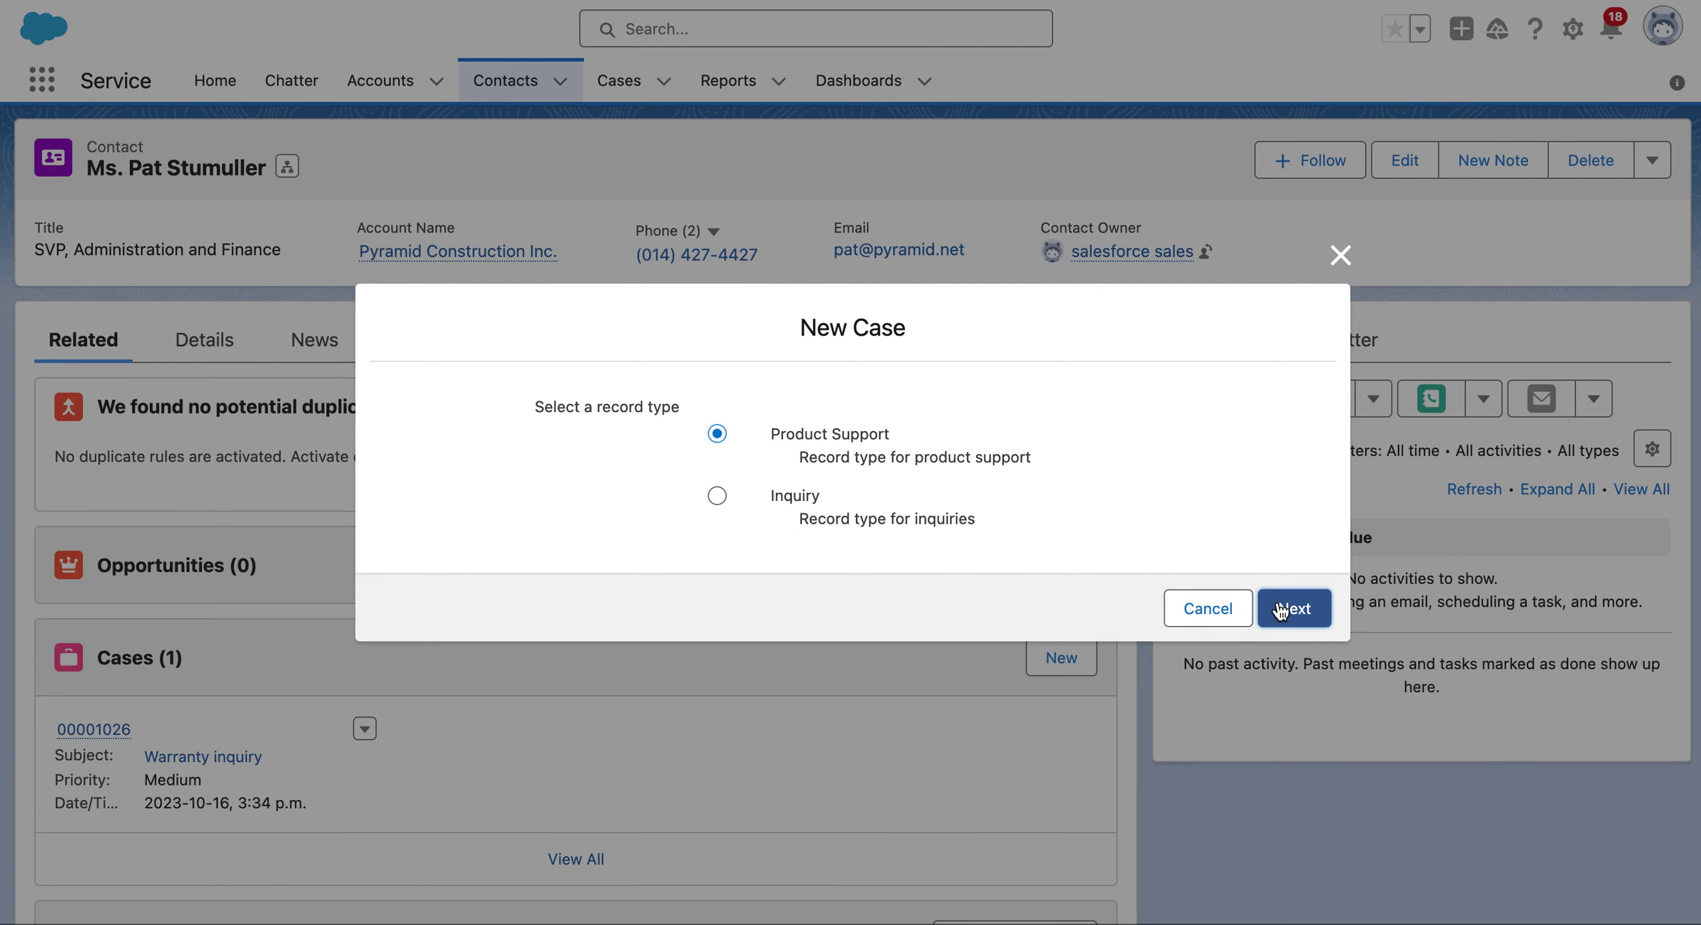
{"action": "left_click", "coordinate": [1281, 608]}
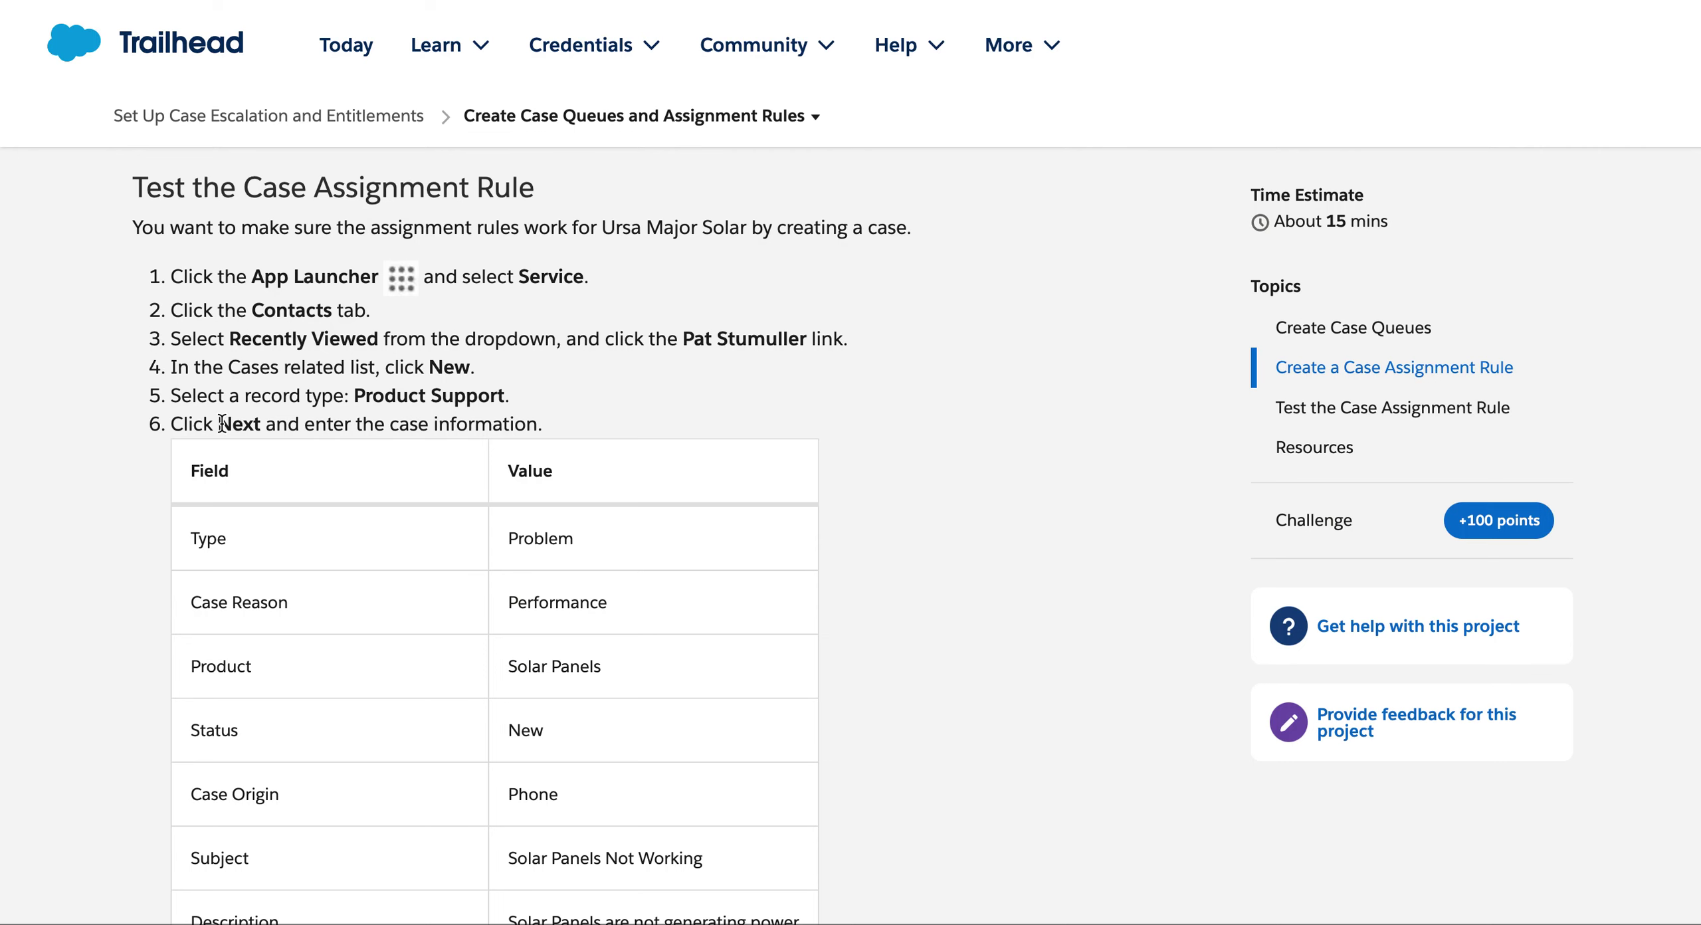
{"action": "scroll", "coordinate": [240, 451], "scroll_direction": "down", "scroll_amount": 2}
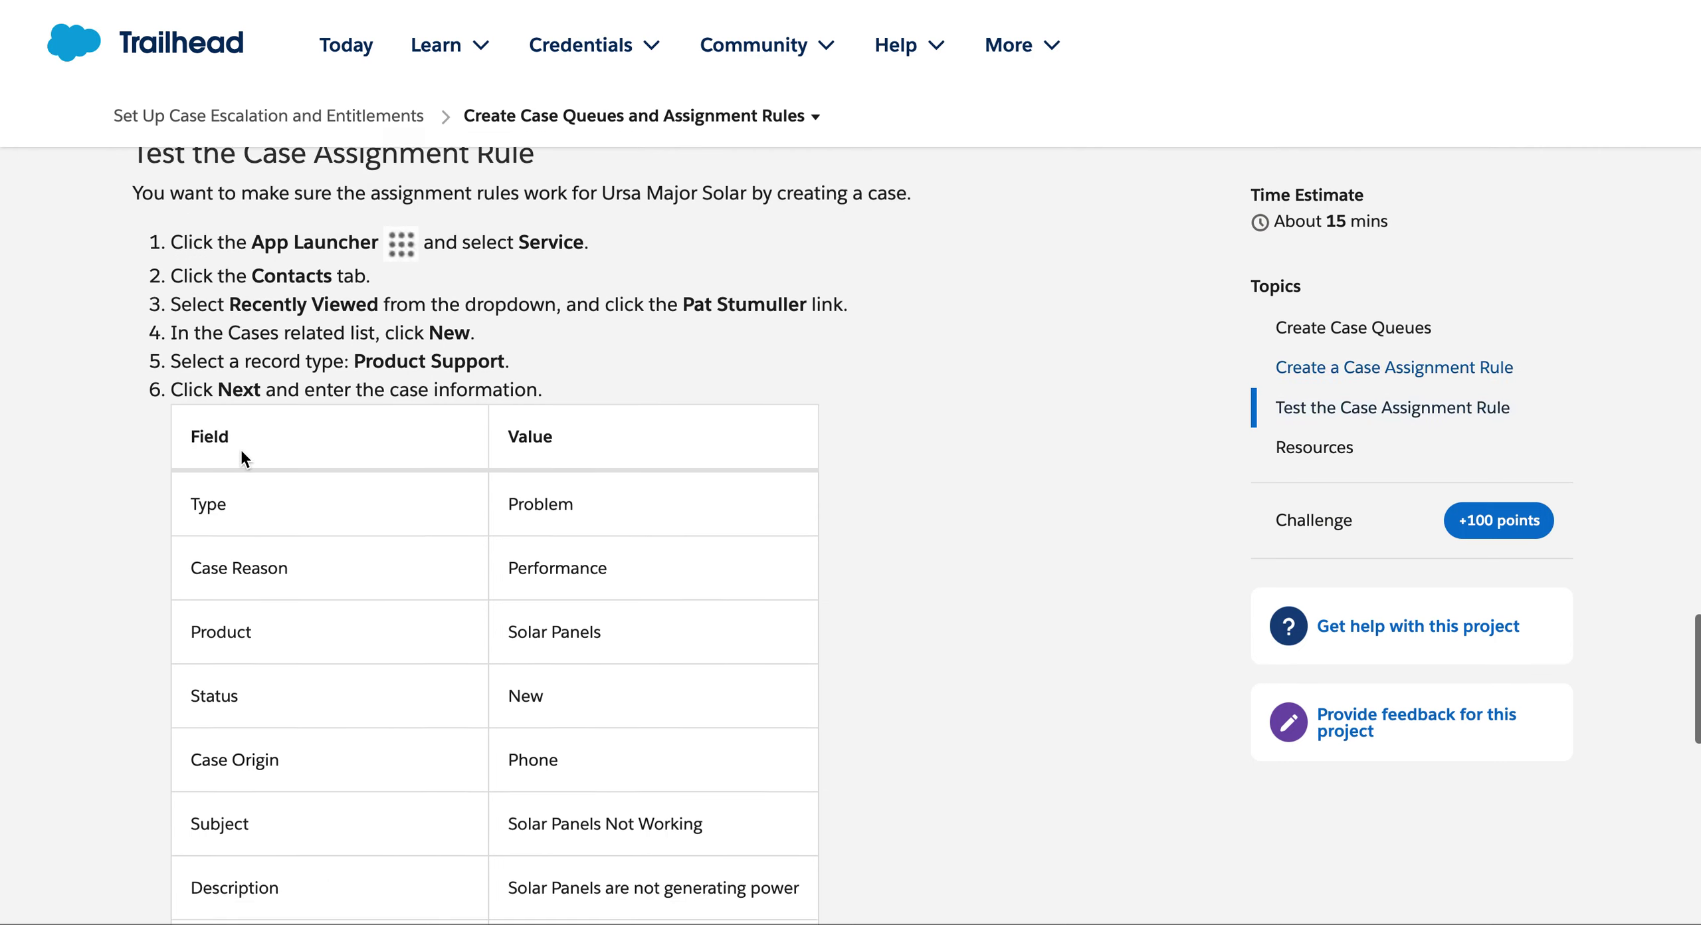
{"action": "scroll", "coordinate": [243, 457], "scroll_direction": "up", "scroll_amount": 2}
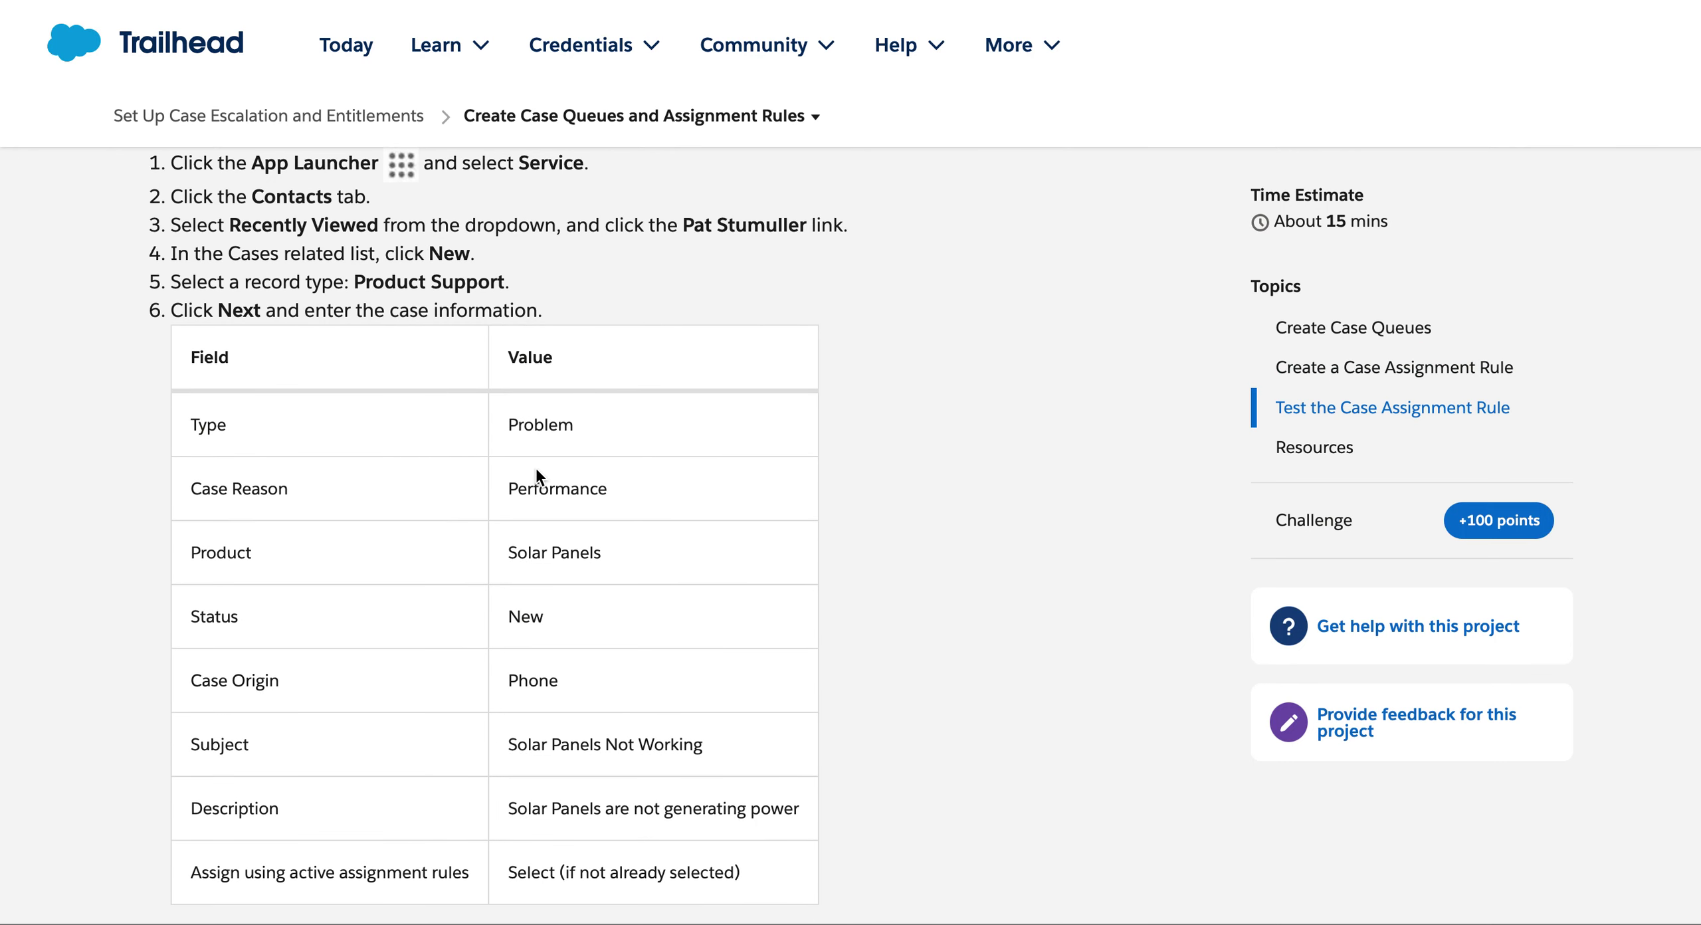
{"action": "scroll", "coordinate": [536, 468], "scroll_direction": "down", "scroll_amount": 1}
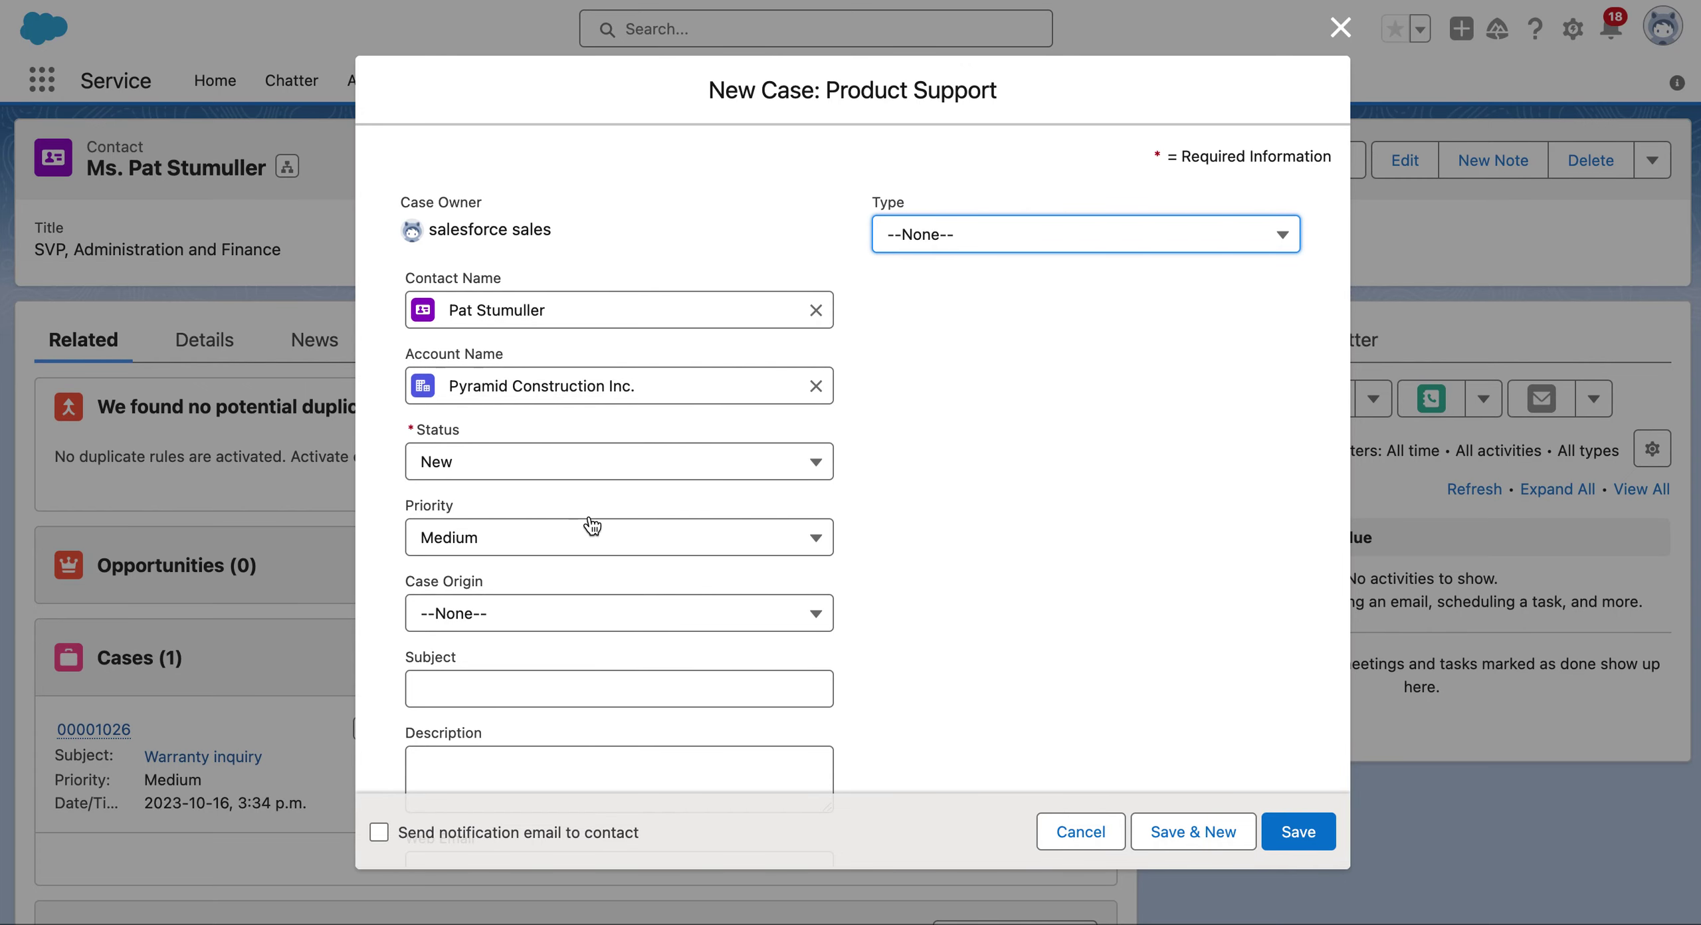
{"action": "left_click", "coordinate": [1010, 246]}
{"action": "left_click", "coordinate": [1010, 323]}
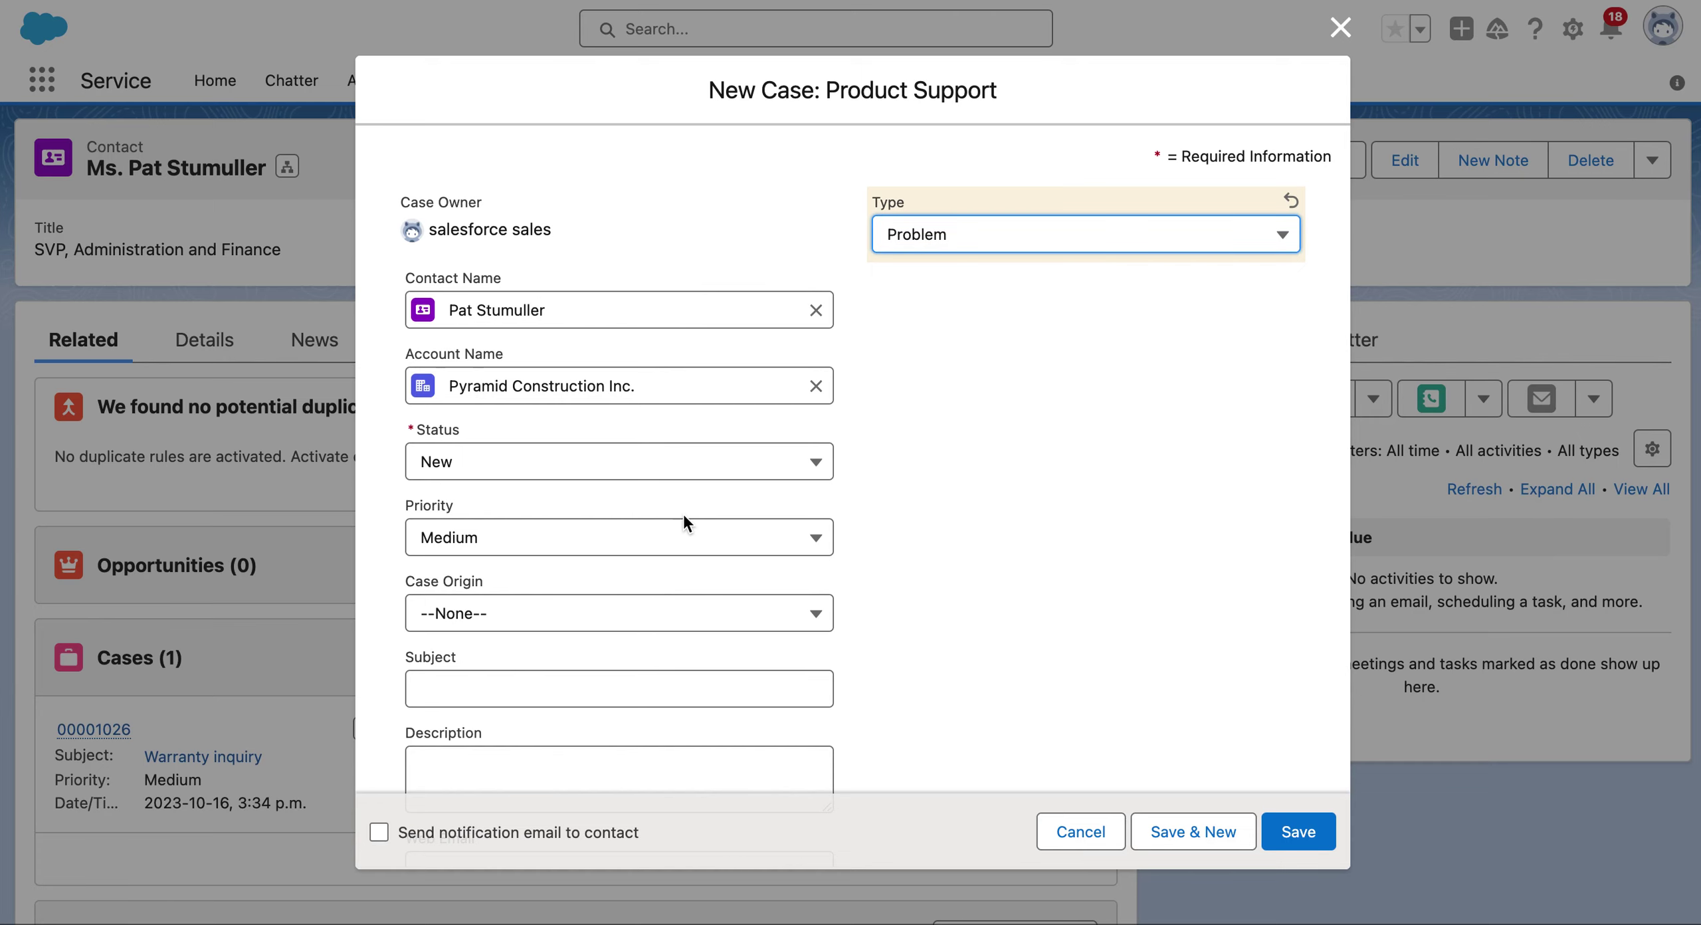
- Compare the new case form's fields with the Trailhead table and examine the Case Origin, Priority and Status options
{"action": "scroll", "coordinate": [684, 517], "scroll_direction": "down", "scroll_amount": 3}
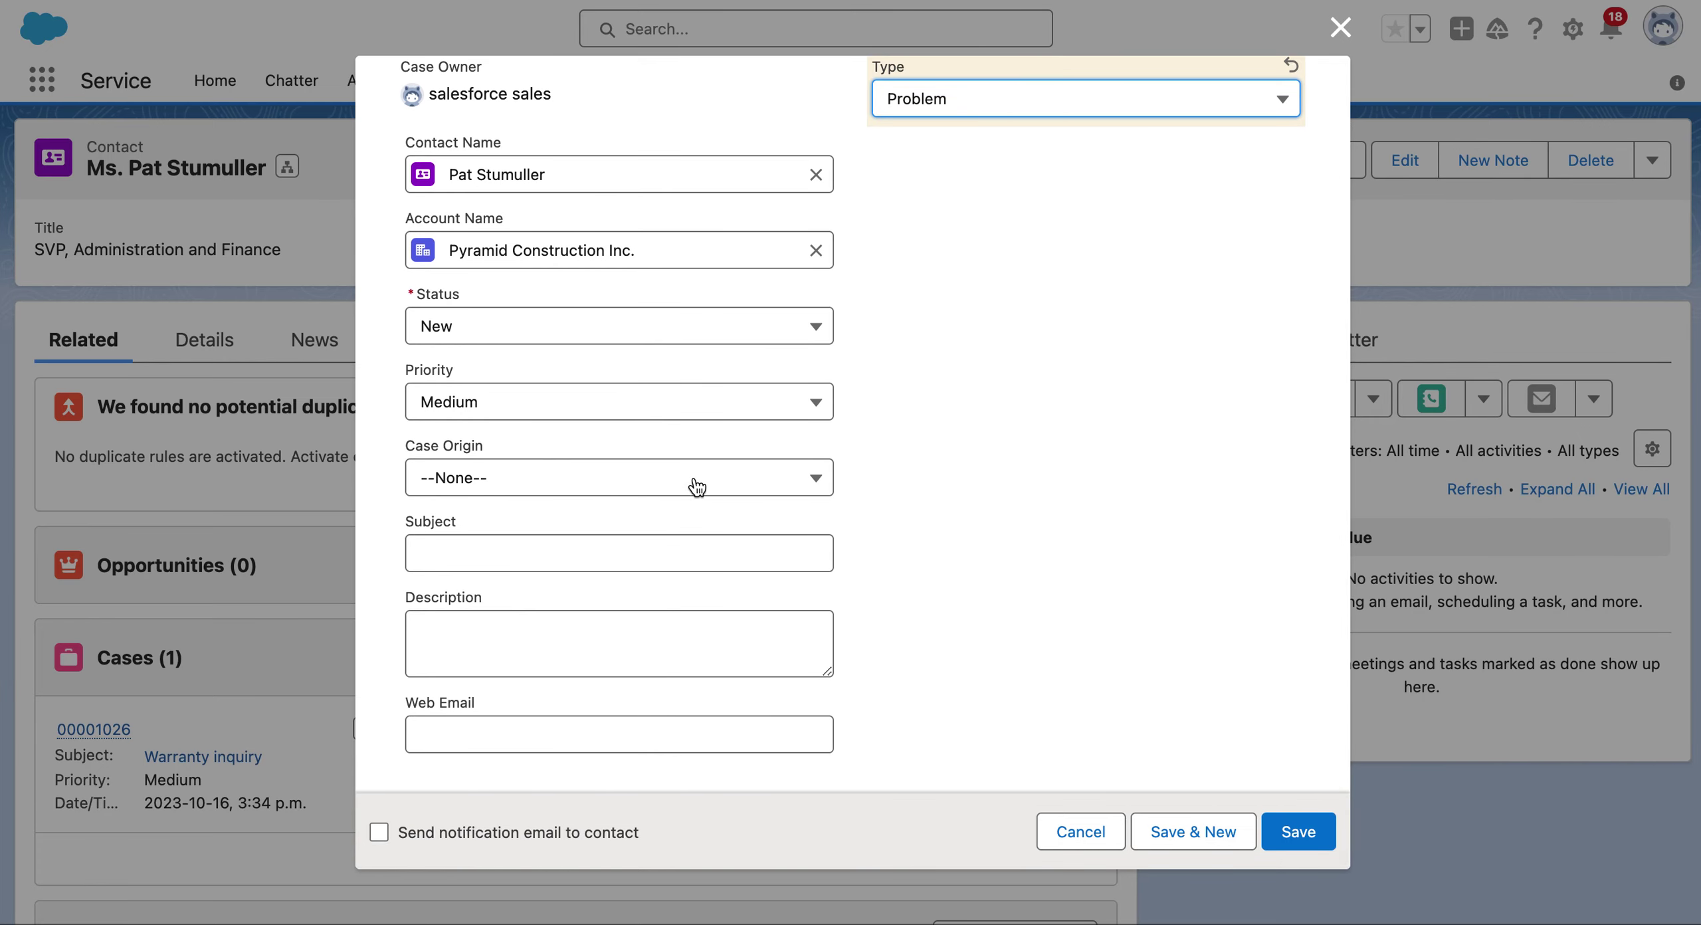
{"action": "scroll", "coordinate": [949, 478], "scroll_direction": "up", "scroll_amount": 3}
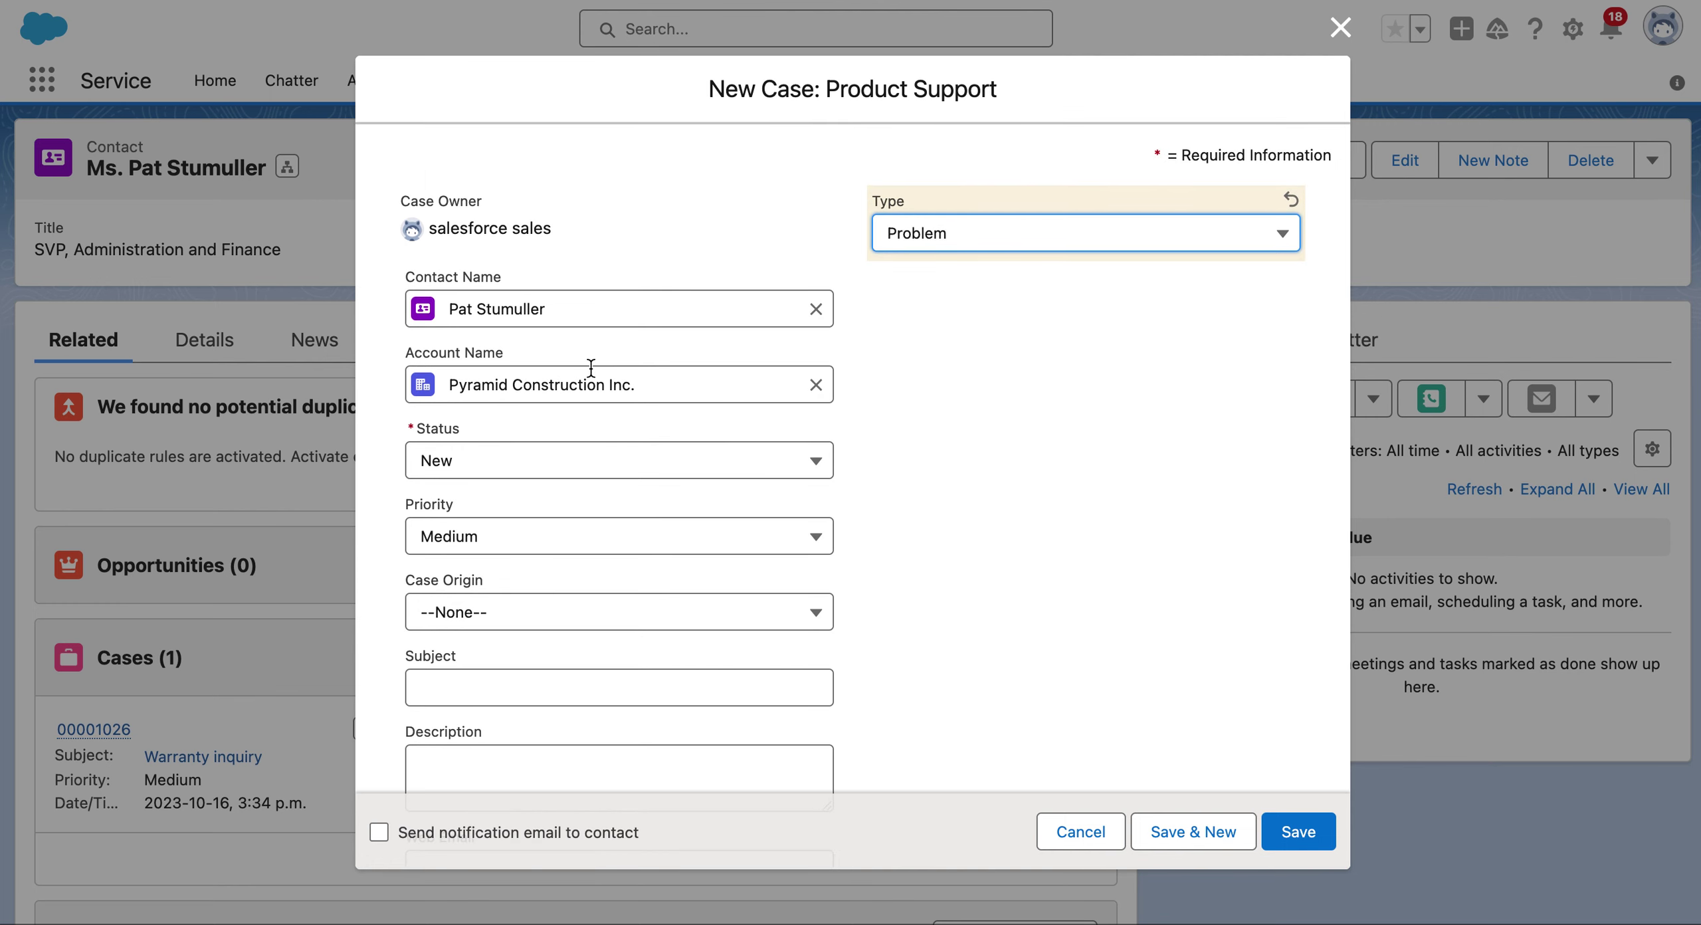
{"action": "scroll", "coordinate": [565, 506], "scroll_direction": "down", "scroll_amount": 3}
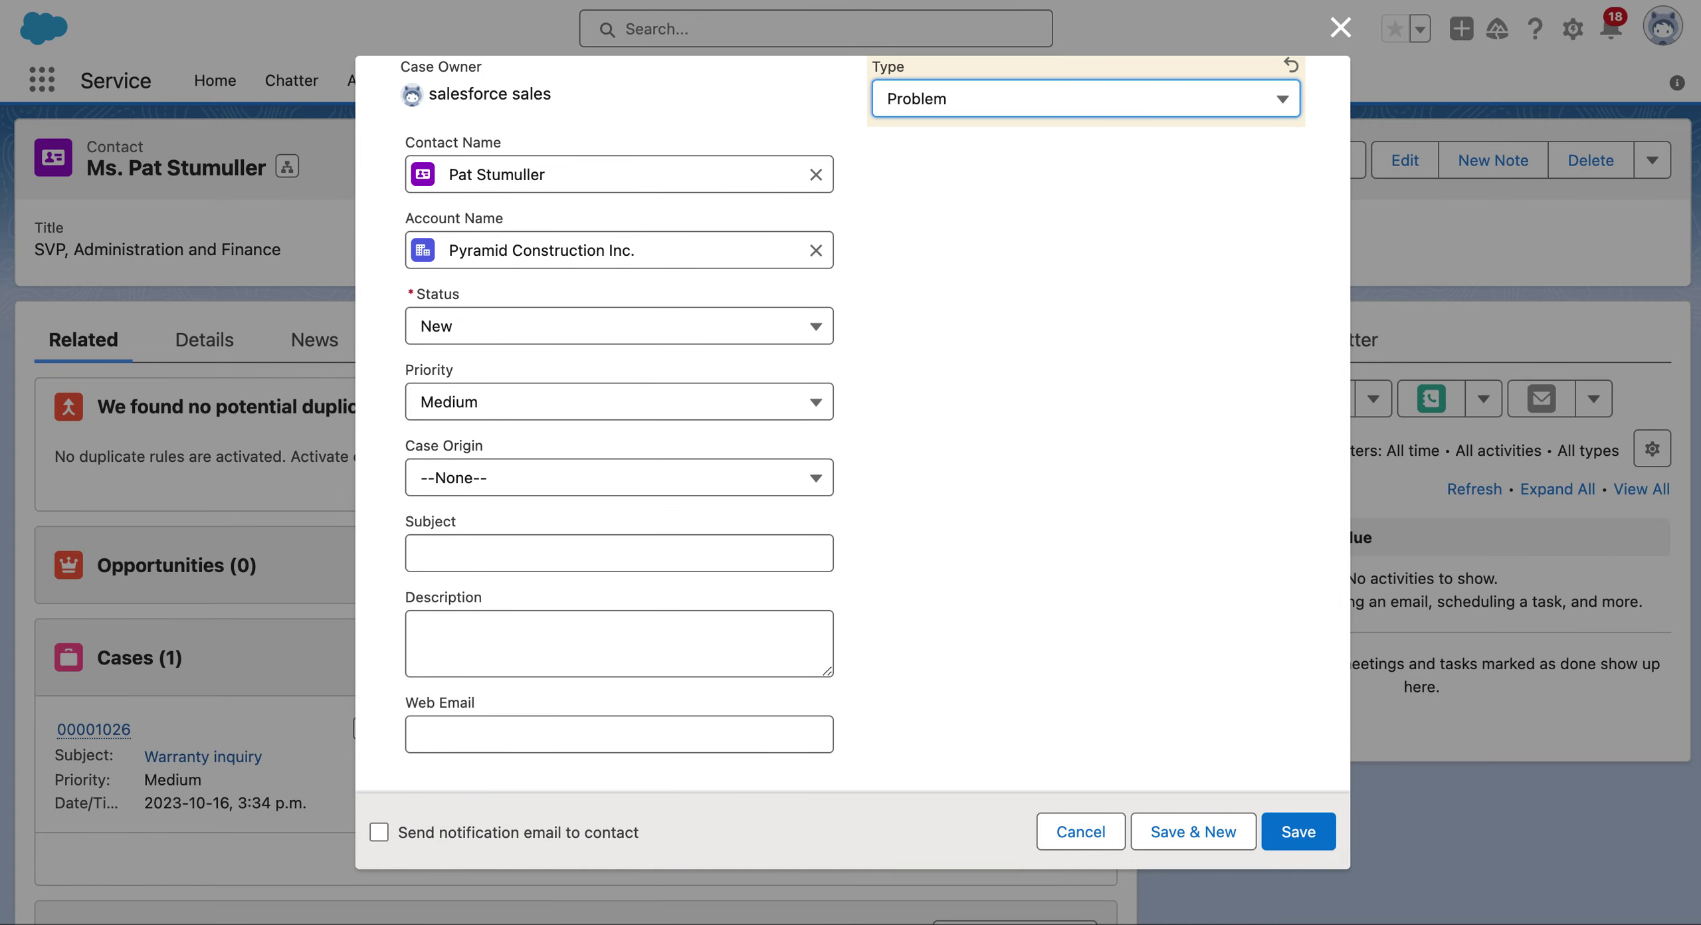
{"action": "key", "text": "ctrl+Tab"}
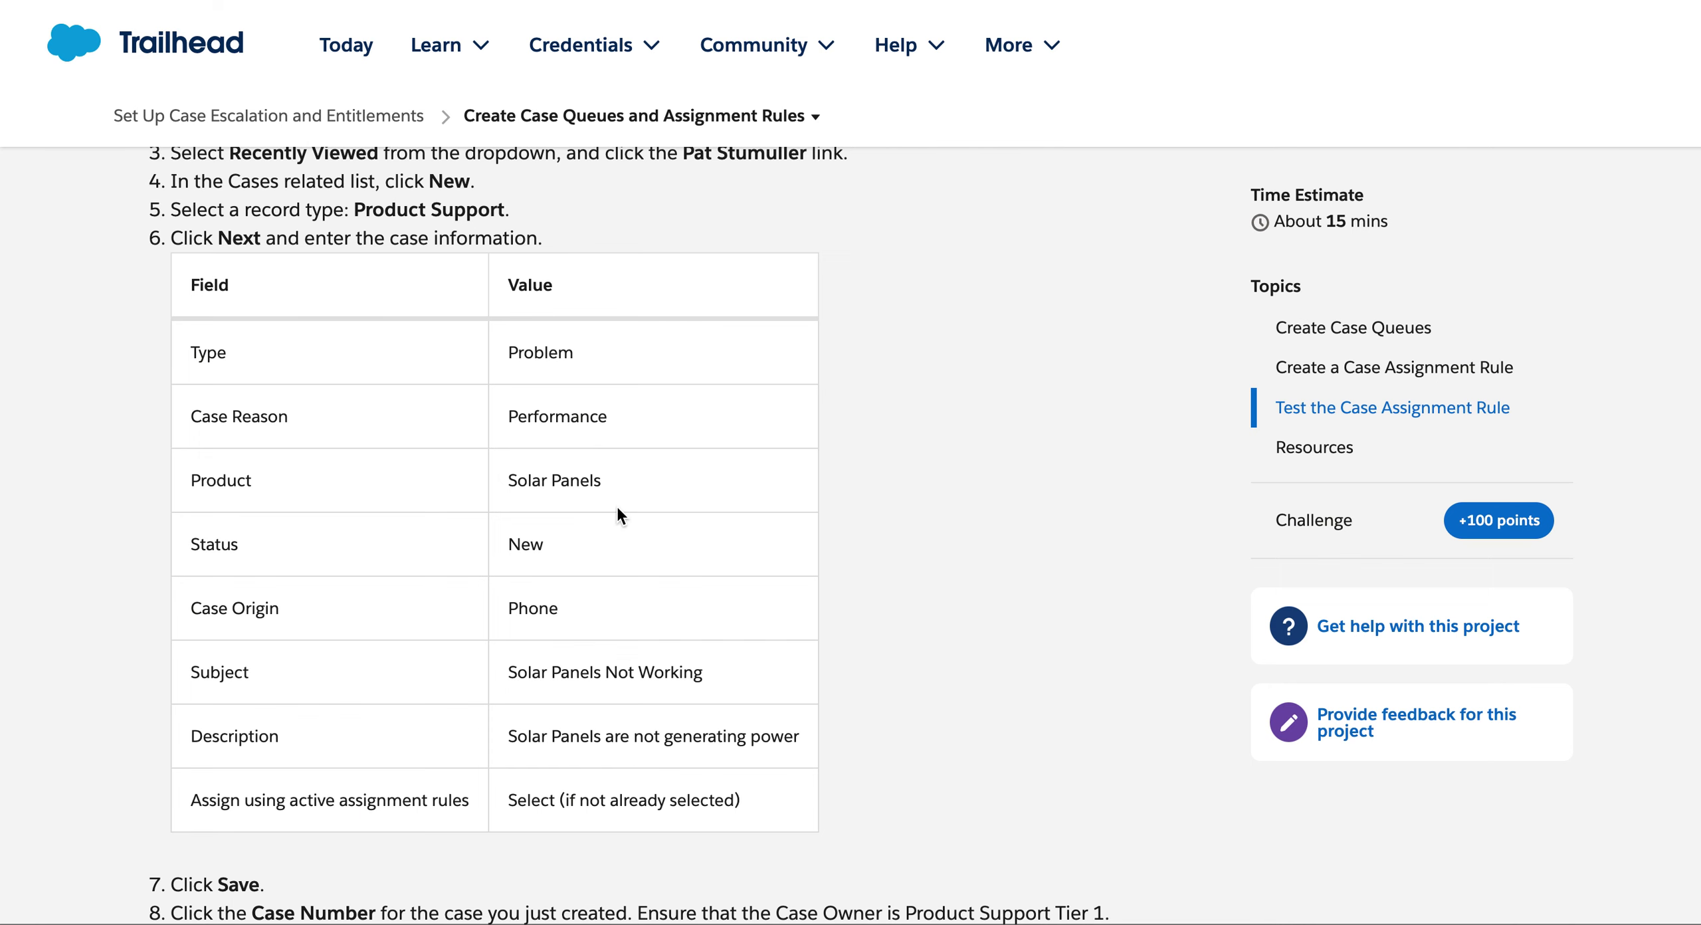
{"action": "key", "text": "ctrl+shift+Tab"}
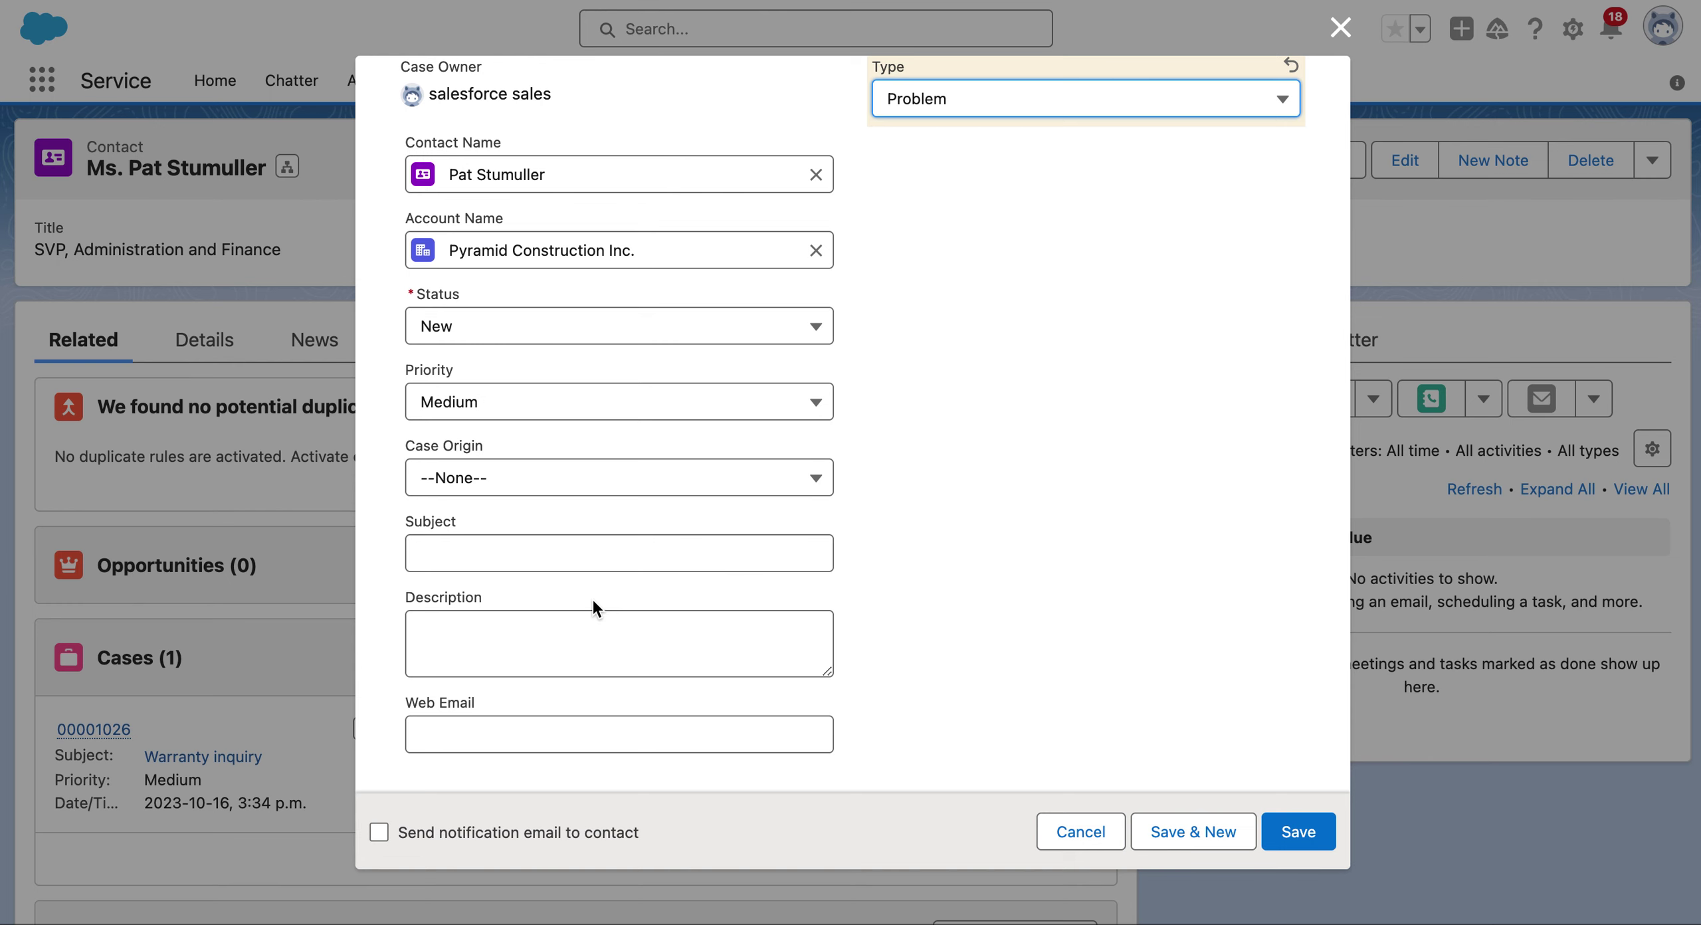
{"action": "scroll", "coordinate": [594, 601], "scroll_direction": "up", "scroll_amount": 3}
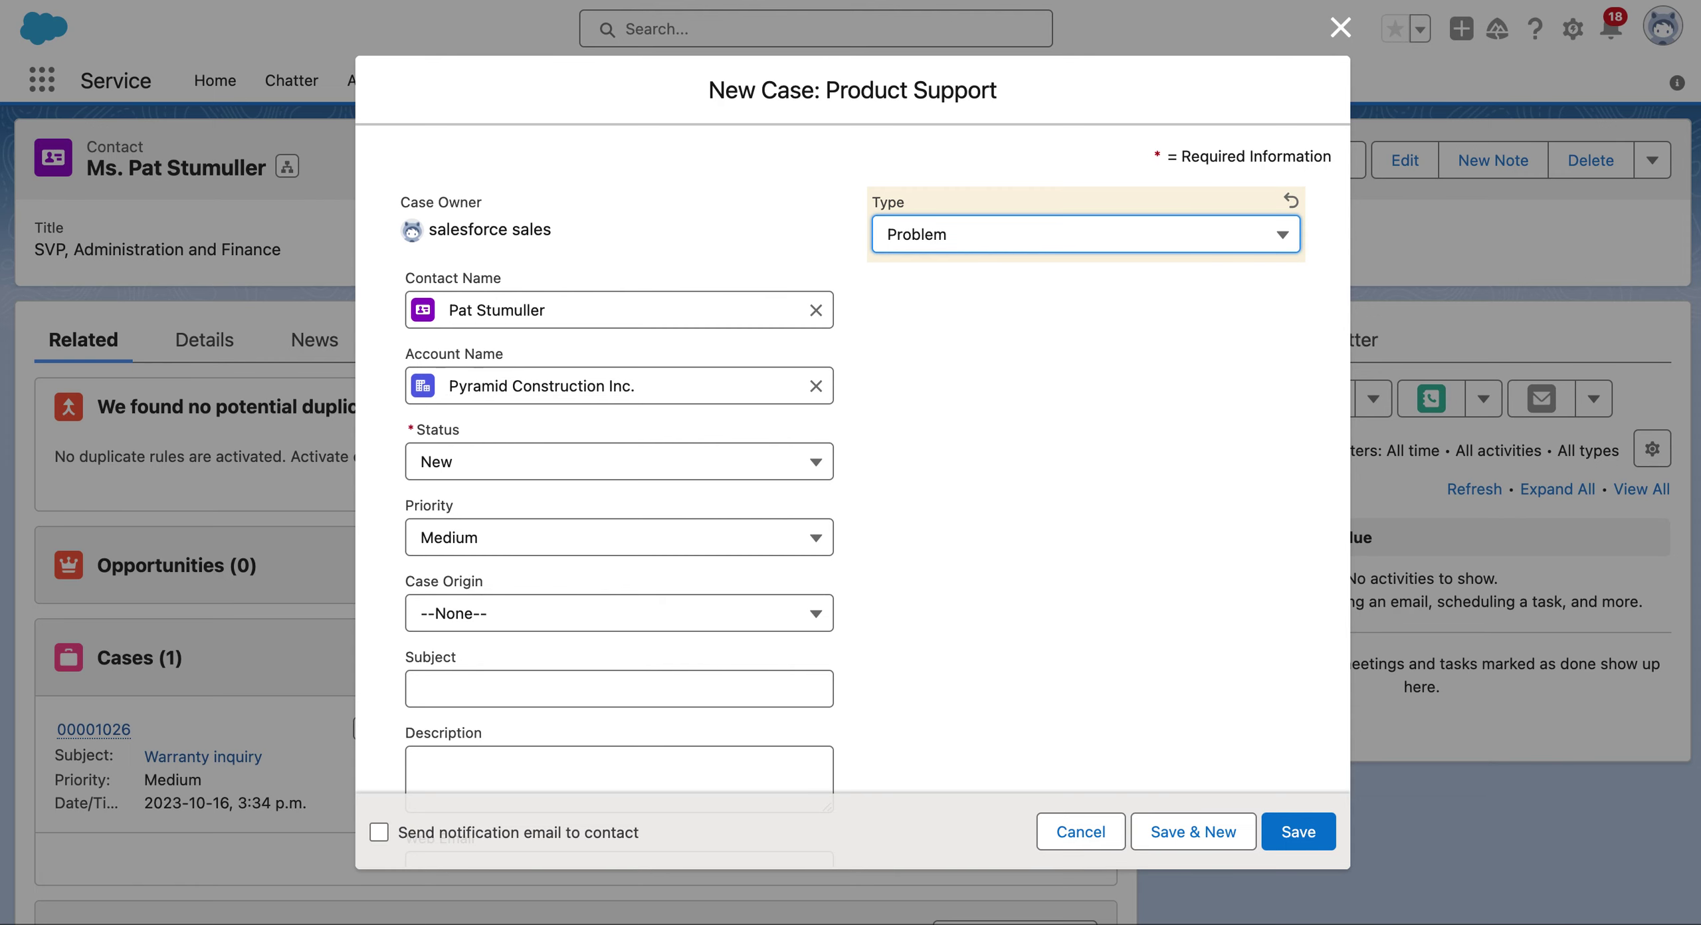
{"action": "left_click", "coordinate": [806, 613]}
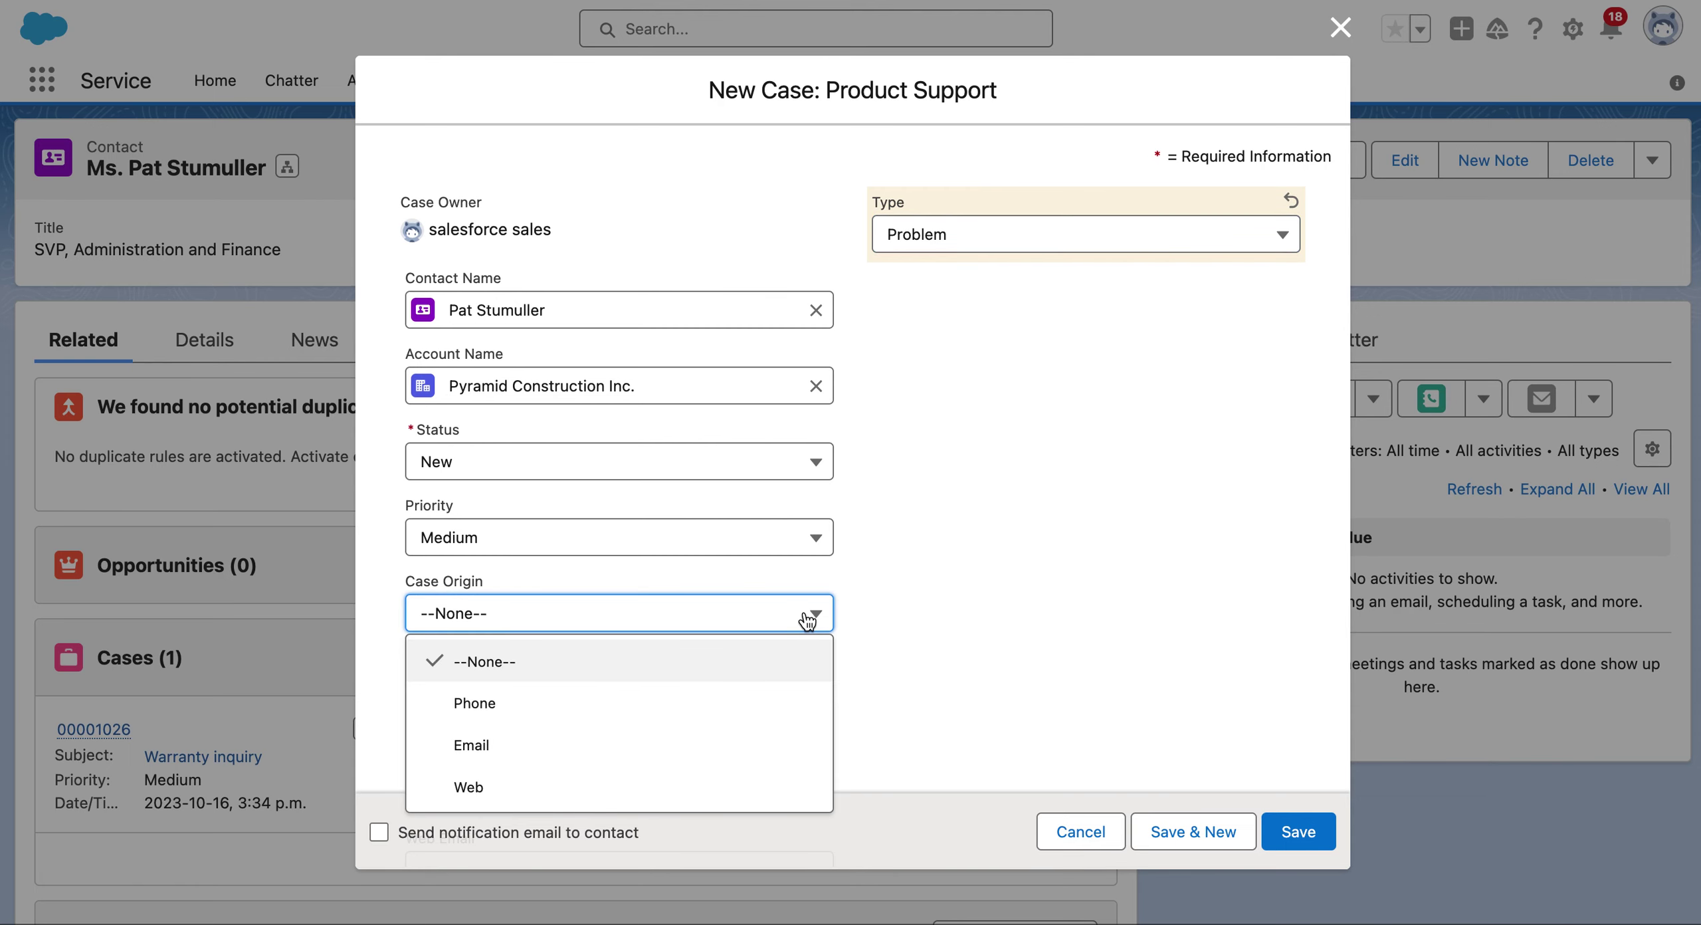
{"action": "left_click", "coordinate": [809, 538]}
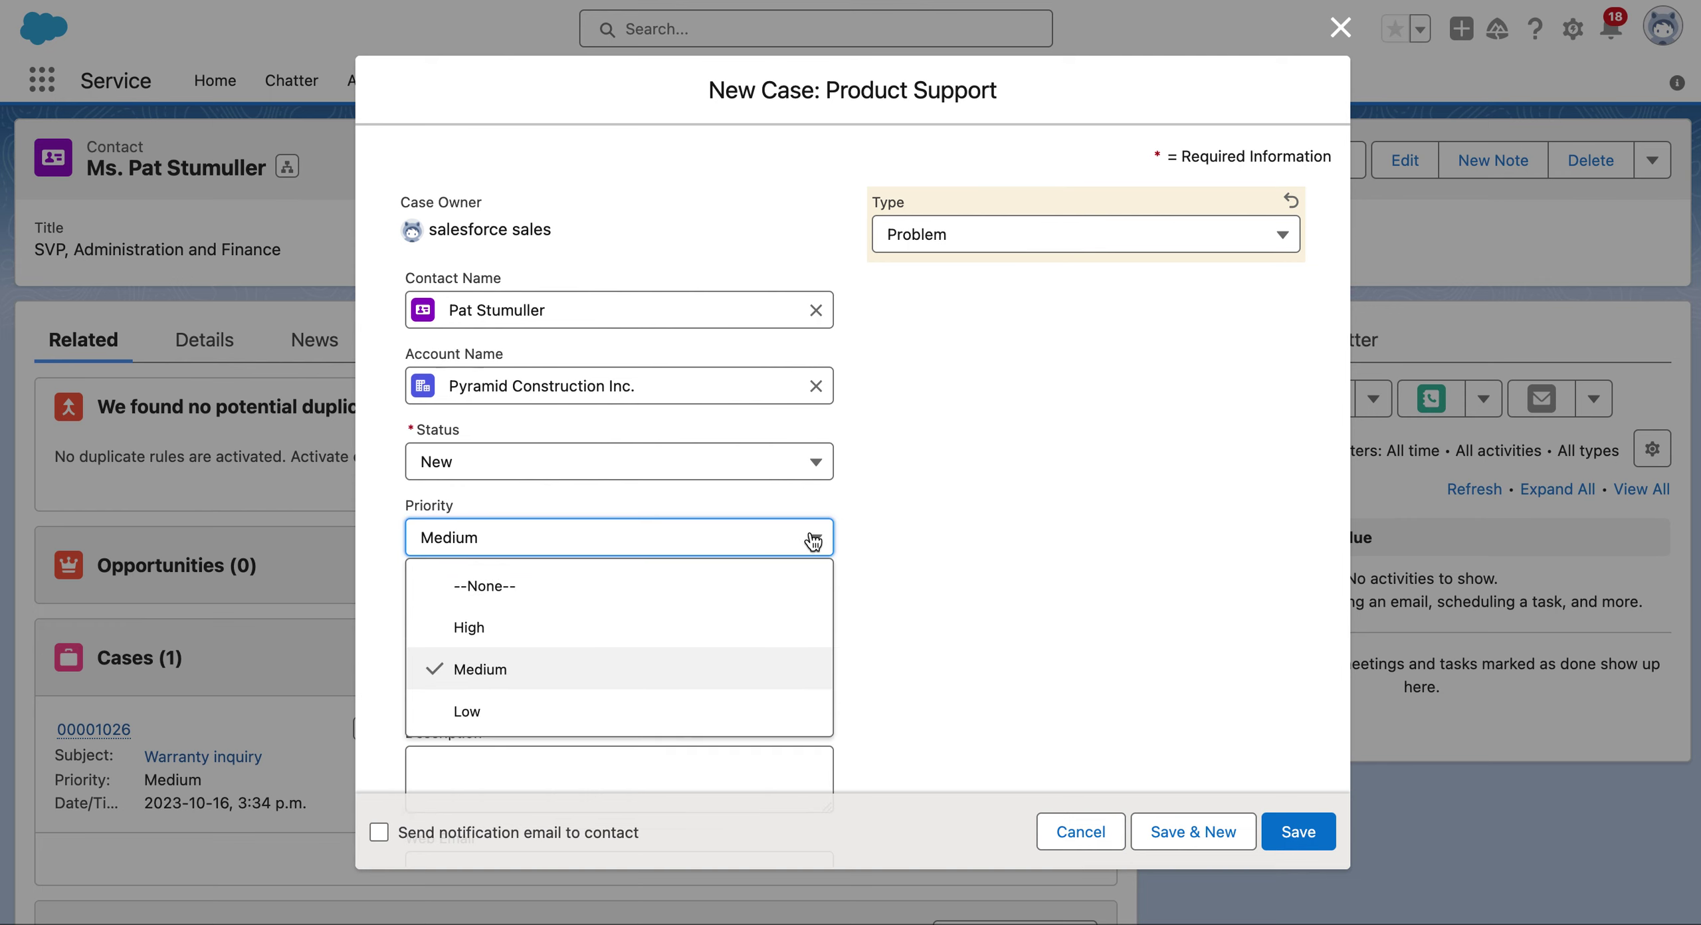
{"action": "left_click", "coordinate": [815, 465]}
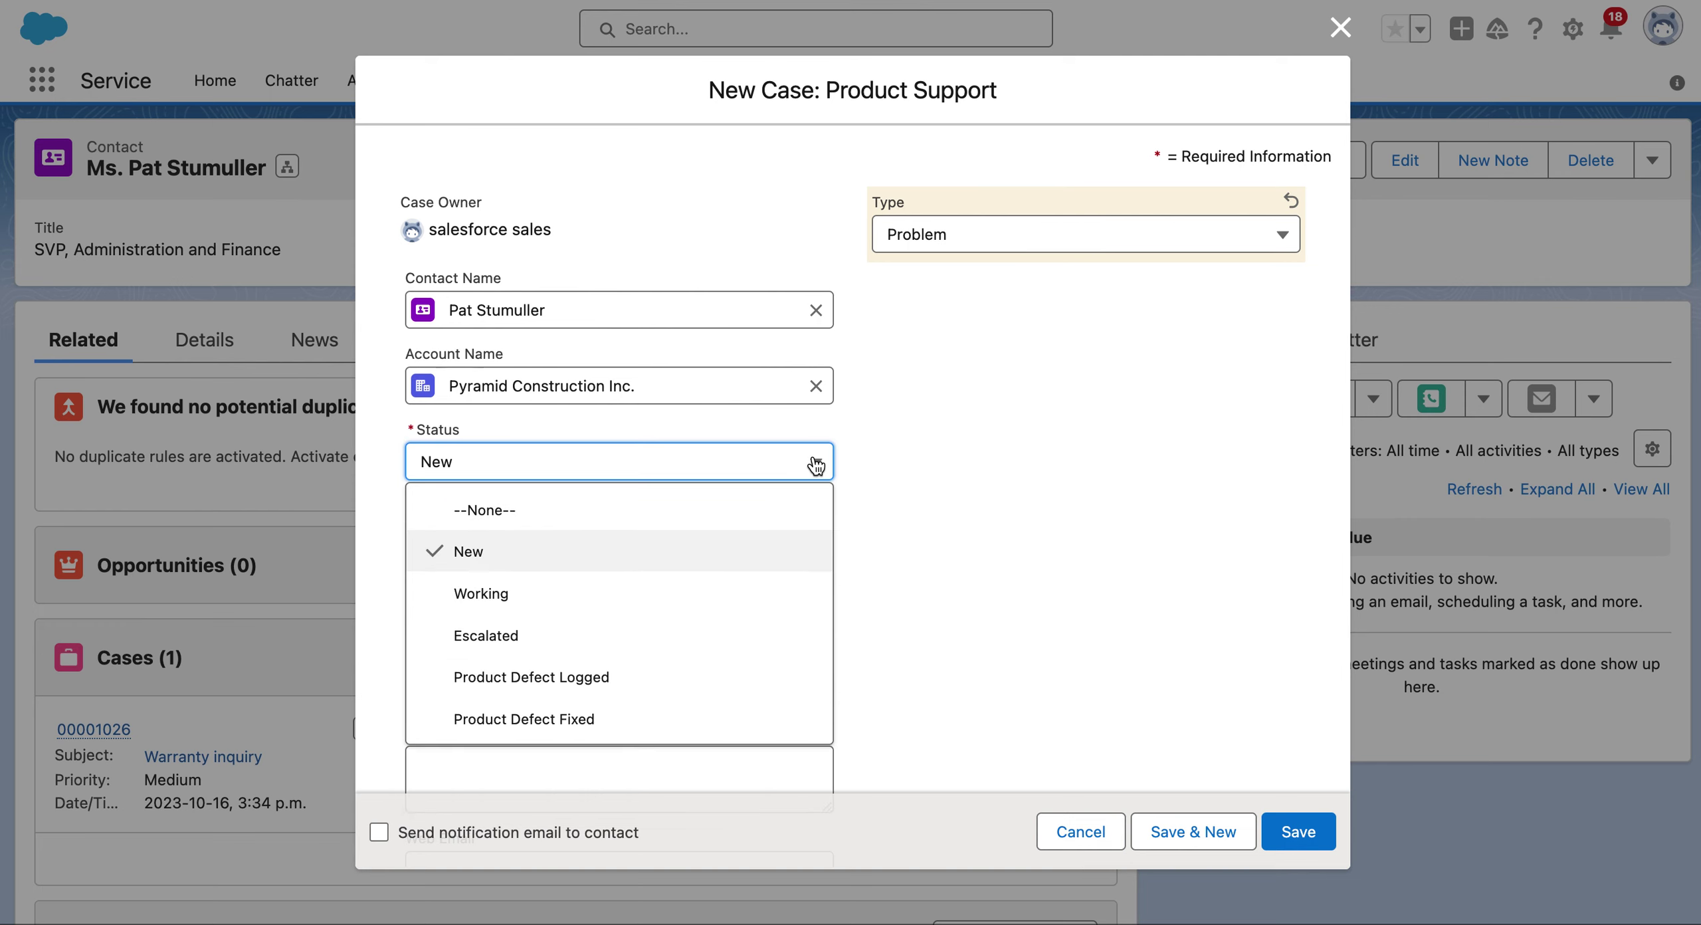
{"action": "left_click", "coordinate": [964, 482]}
{"action": "scroll", "coordinate": [966, 485], "scroll_direction": "down", "scroll_amount": 3}
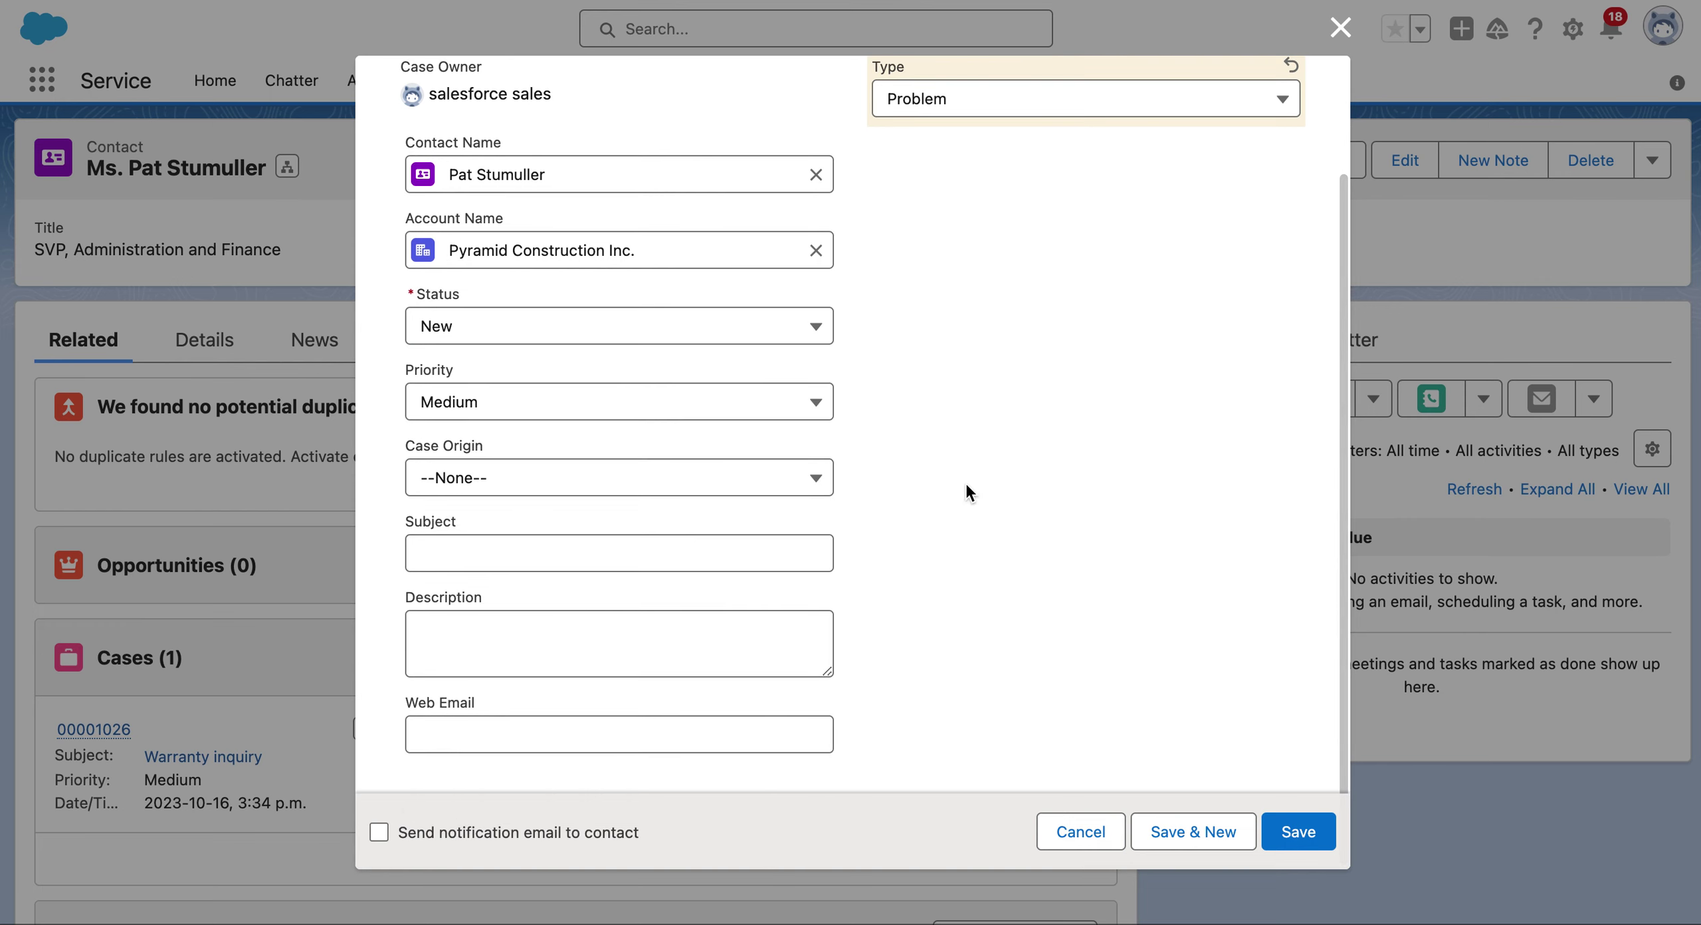
{"action": "scroll", "coordinate": [966, 485], "scroll_direction": "up", "scroll_amount": 3}
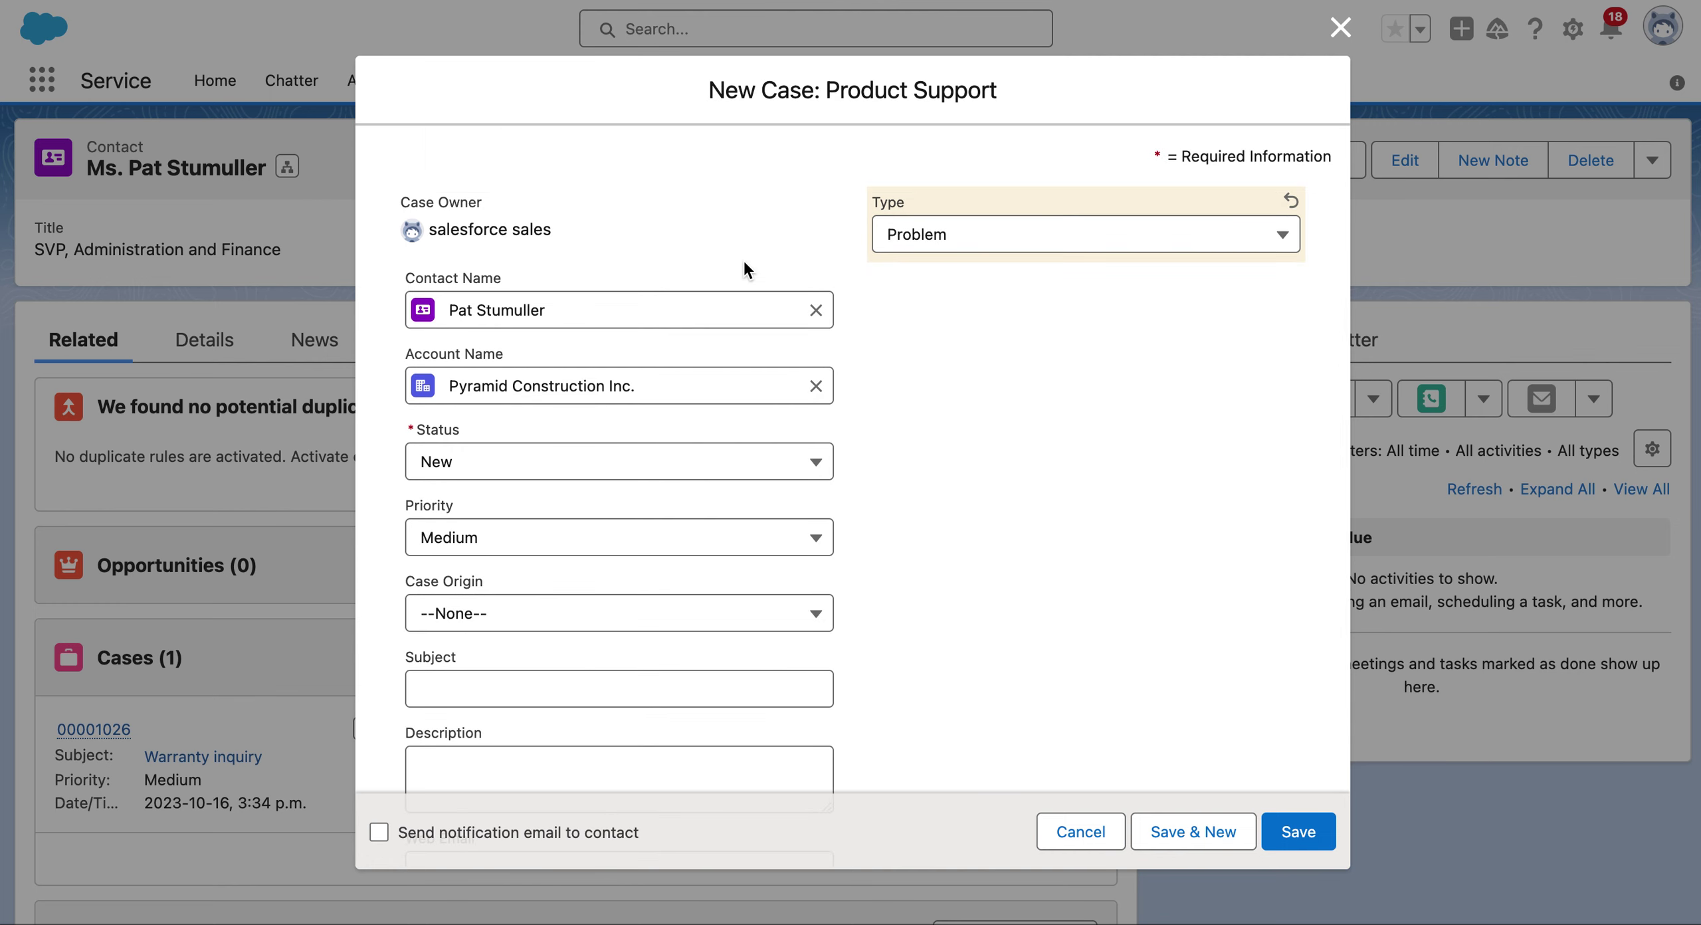
- Copy the subject "Solar Panels Not Working" from the Trailhead table into the Subject field of the new Salesforce case
{"action": "key", "text": "super+Tab"}
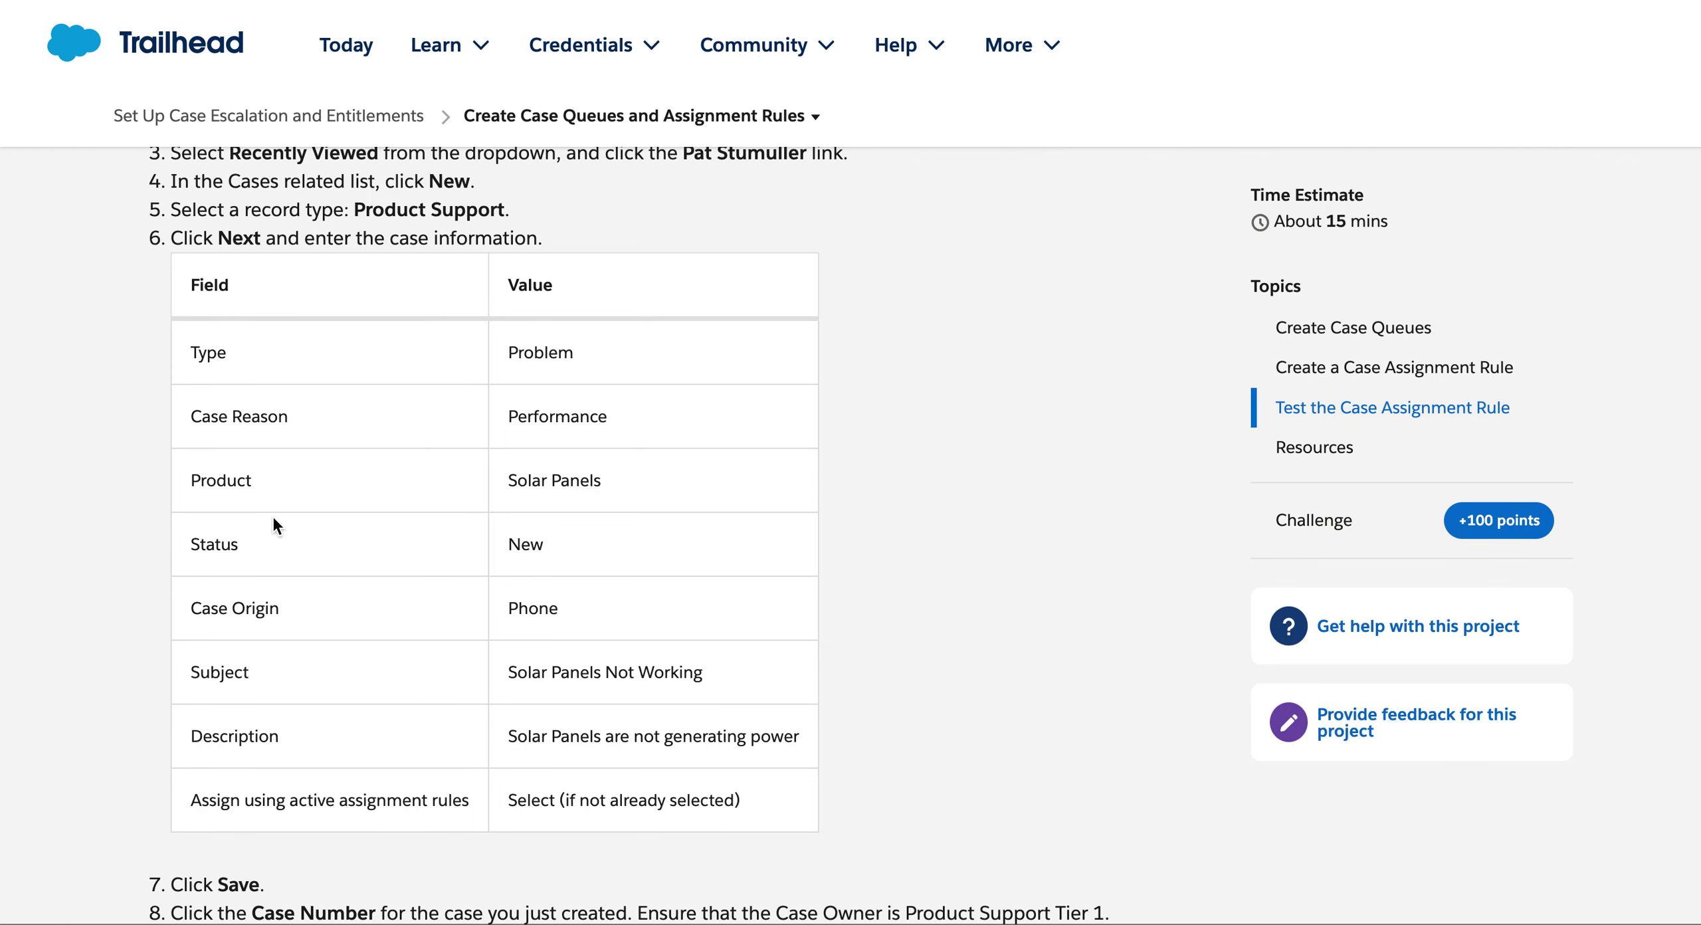
{"action": "scroll", "coordinate": [424, 626], "scroll_direction": "down", "scroll_amount": 2}
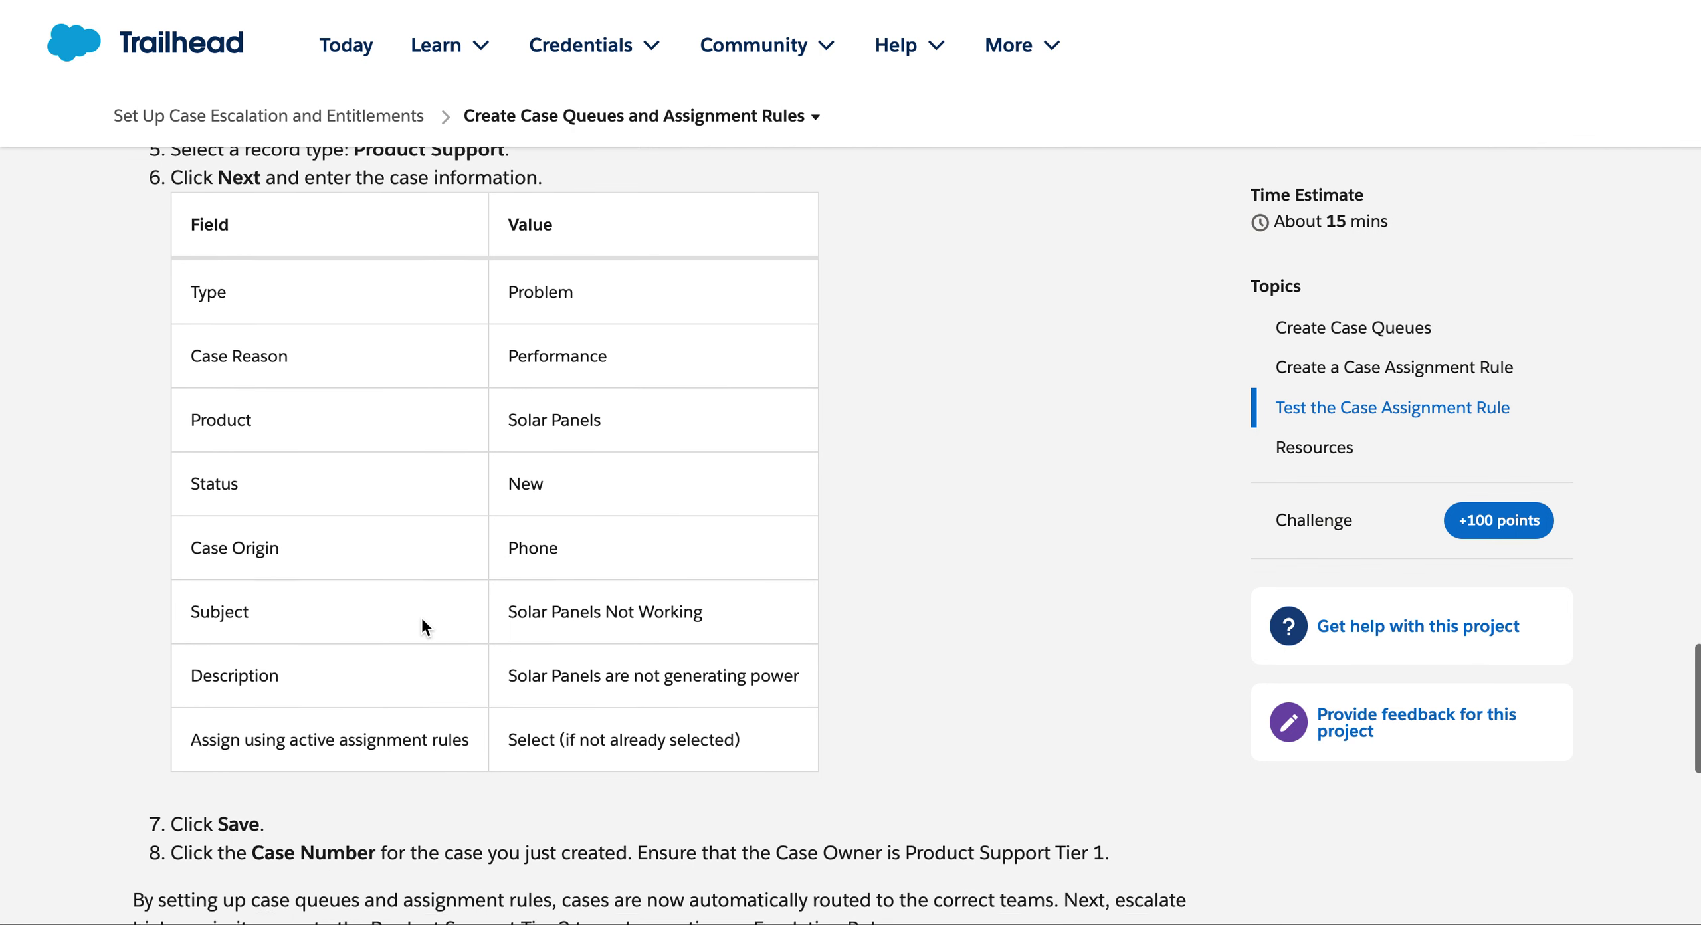
{"action": "left_click_drag", "start_coordinate": [511, 606], "coordinate": [726, 608]}
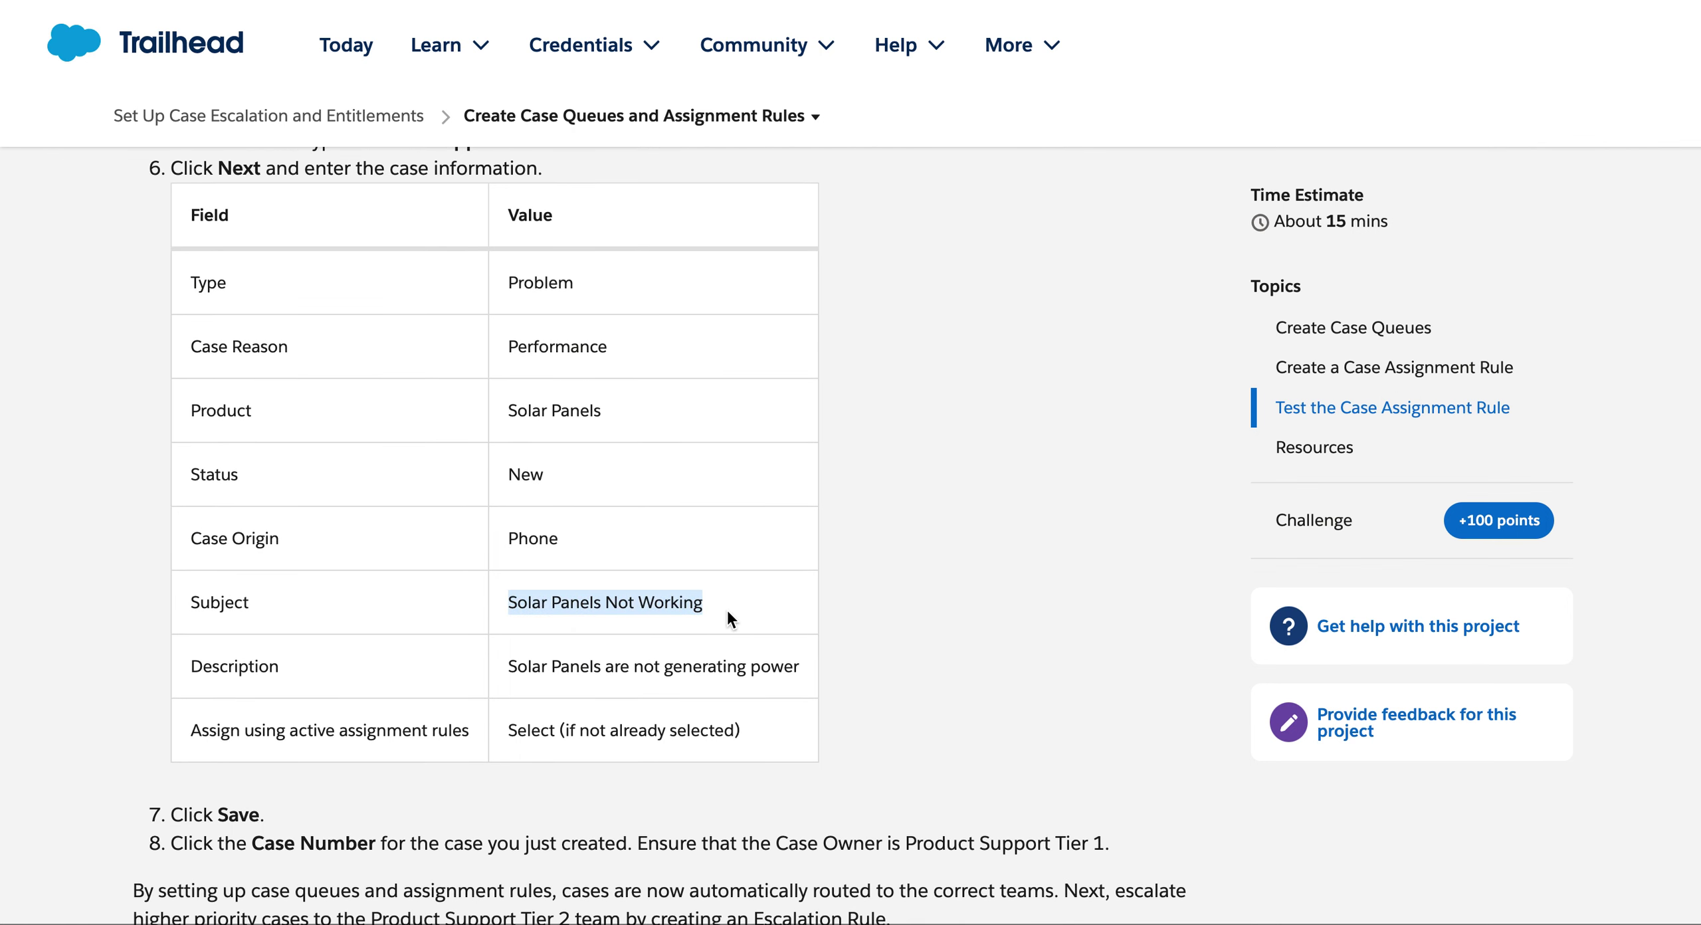
{"action": "right_click", "coordinate": [683, 601]}
{"action": "left_click", "coordinate": [707, 654]}
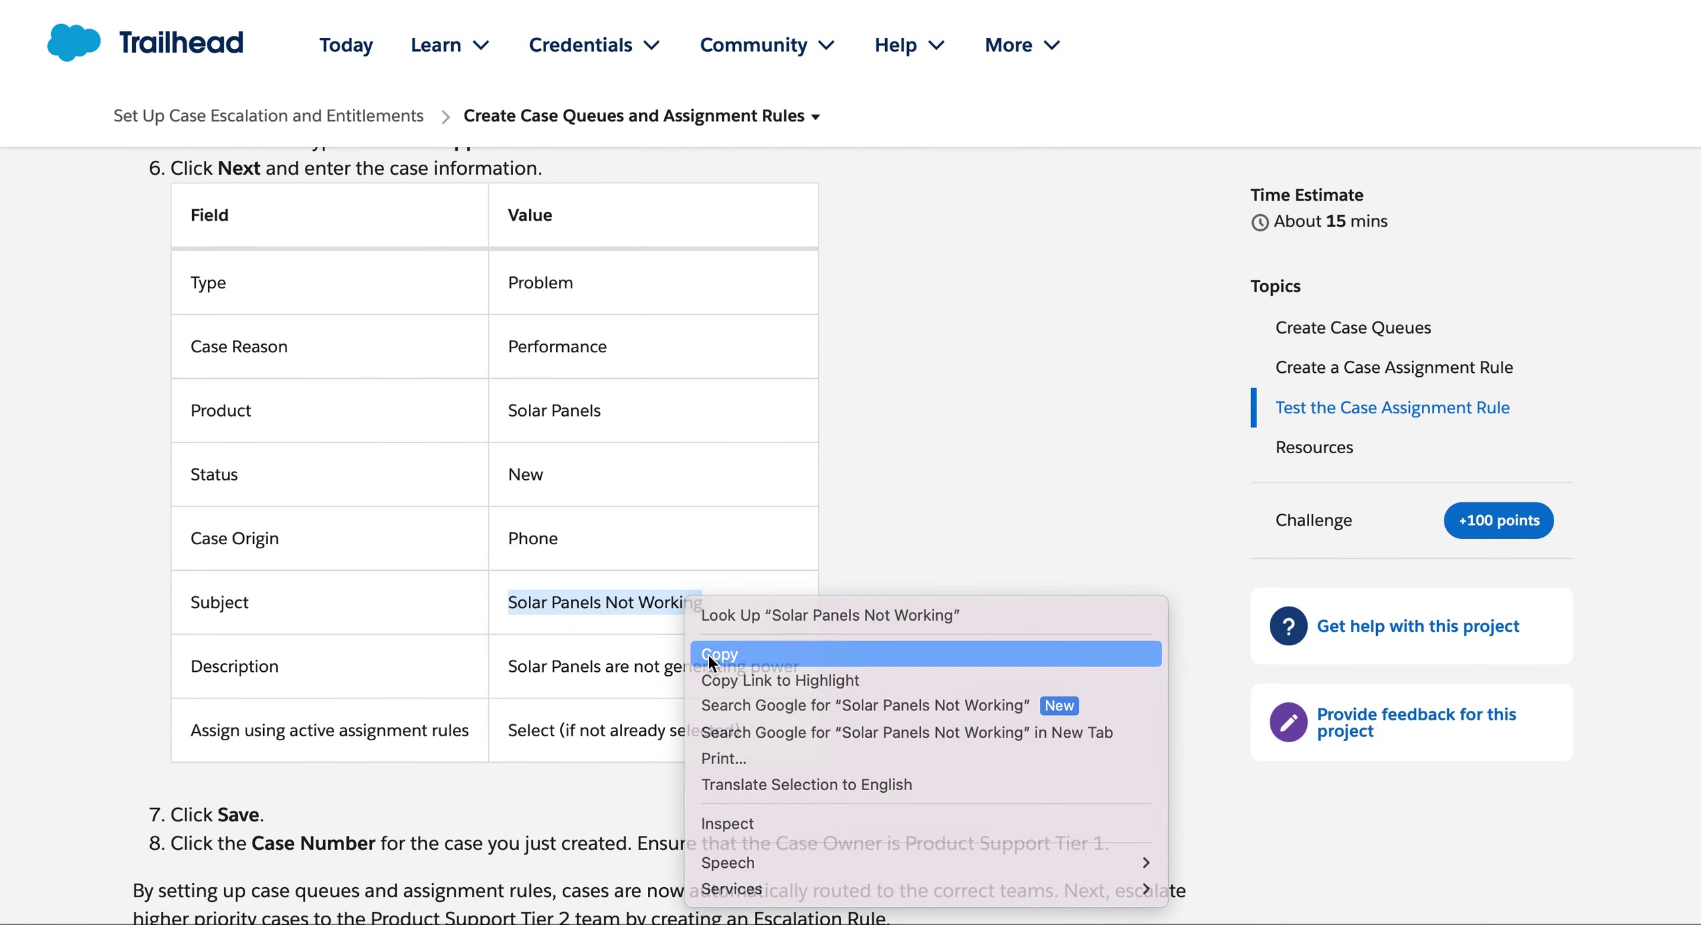
{"action": "key", "text": "super+Tab"}
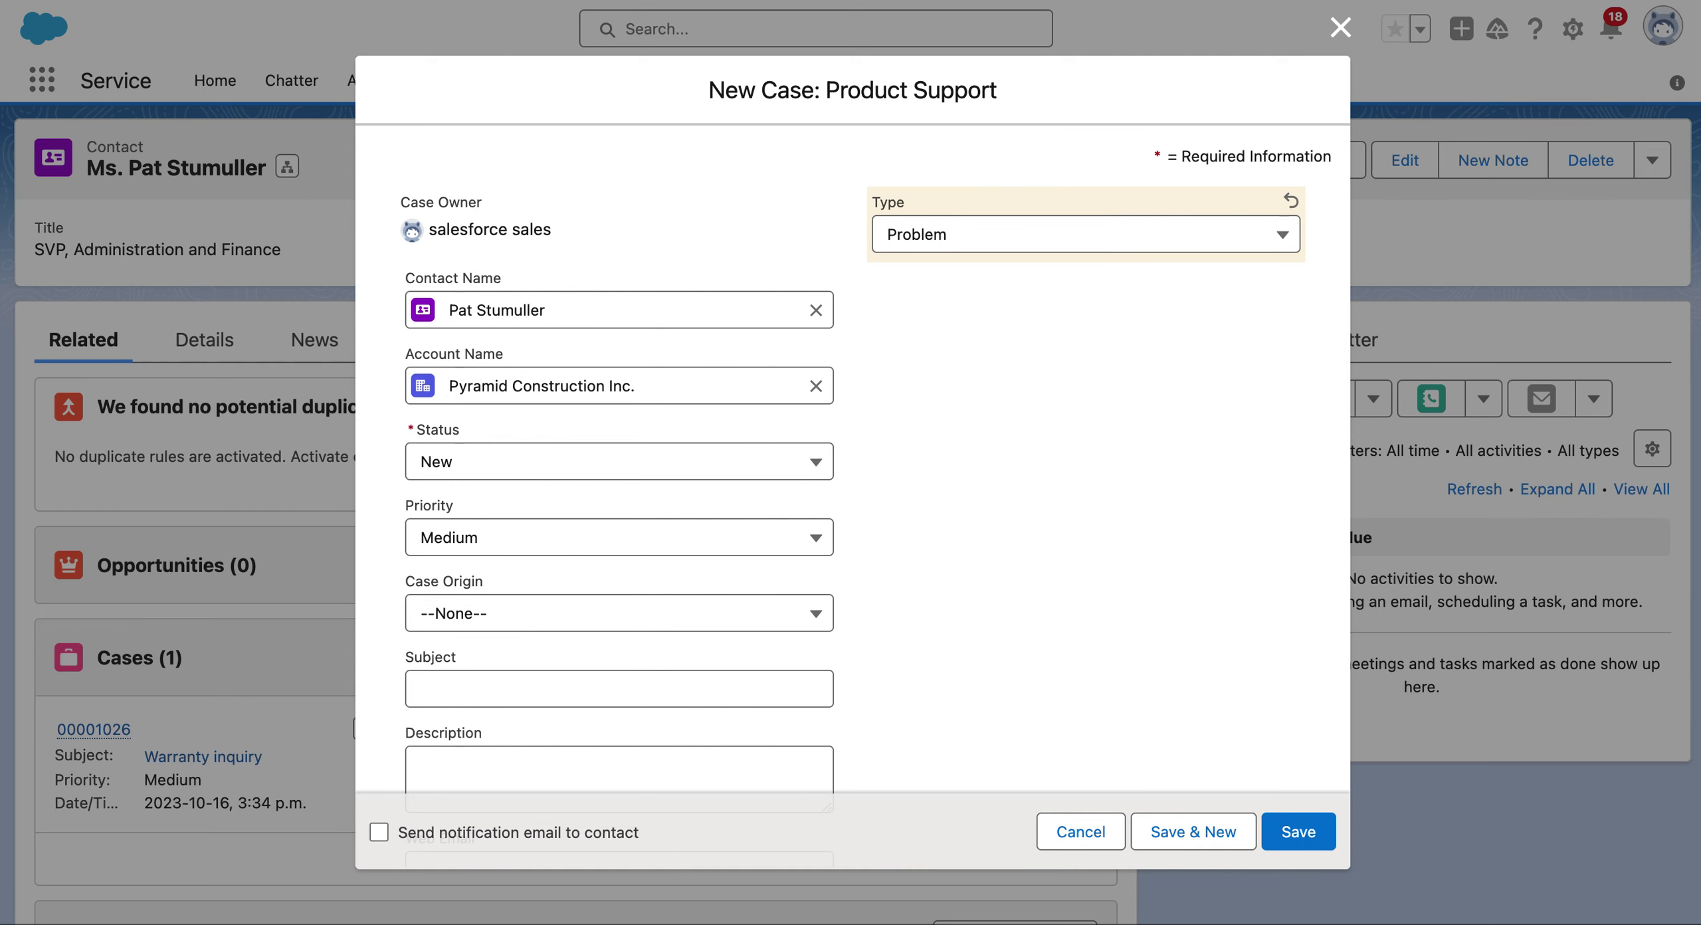
{"action": "right_click", "coordinate": [554, 675]}
{"action": "left_click", "coordinate": [611, 784]}
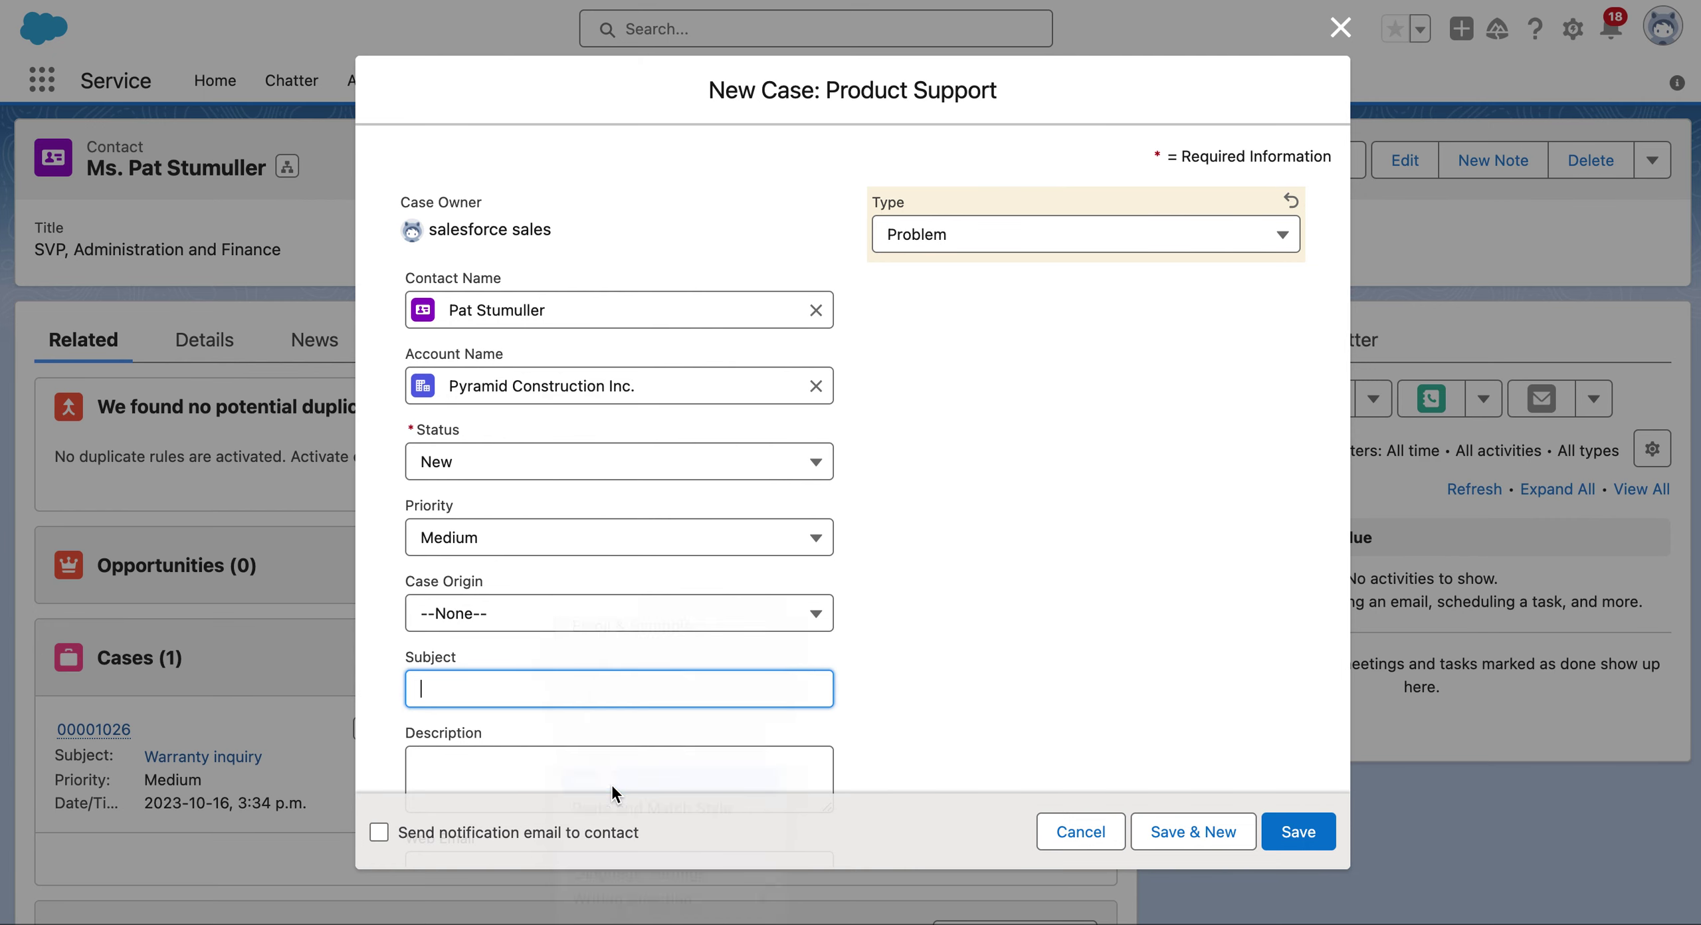
- Copy "Solar Panels are not generating power" from the Trailhead table into the Description field of the Salesforce case
{"action": "key", "text": "super+Tab"}
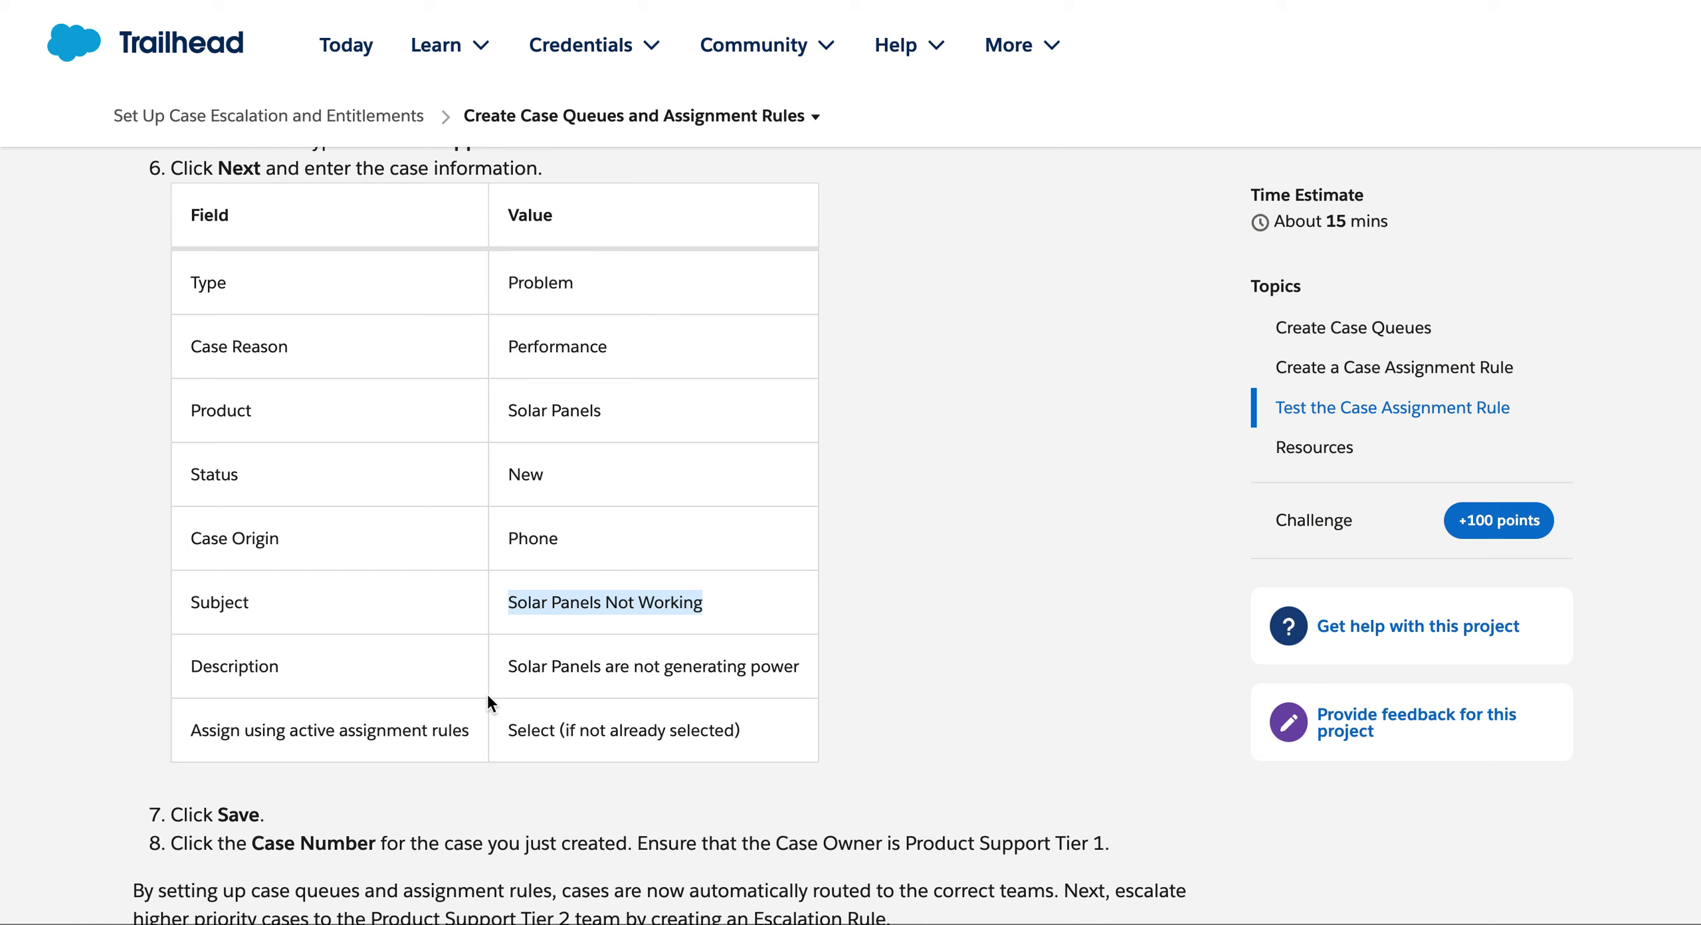
{"action": "left_click_drag", "start_coordinate": [515, 662], "coordinate": [800, 662]}
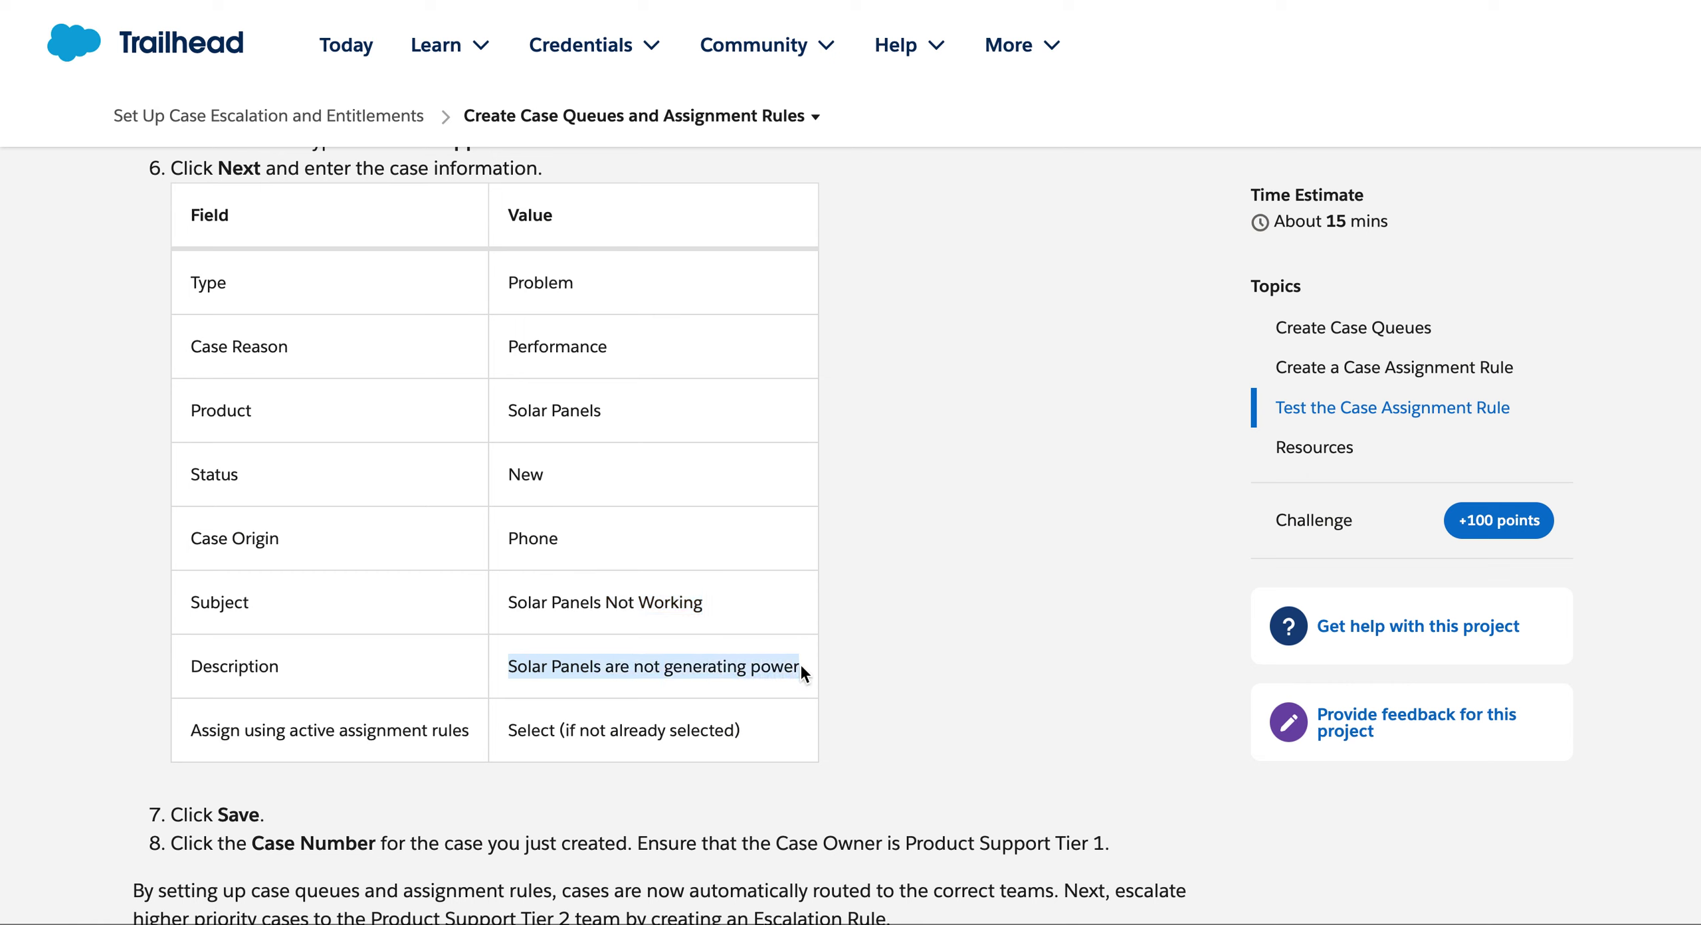
{"action": "right_click", "coordinate": [777, 664]}
{"action": "left_click", "coordinate": [794, 699]}
{"action": "key", "text": "super+Tab"}
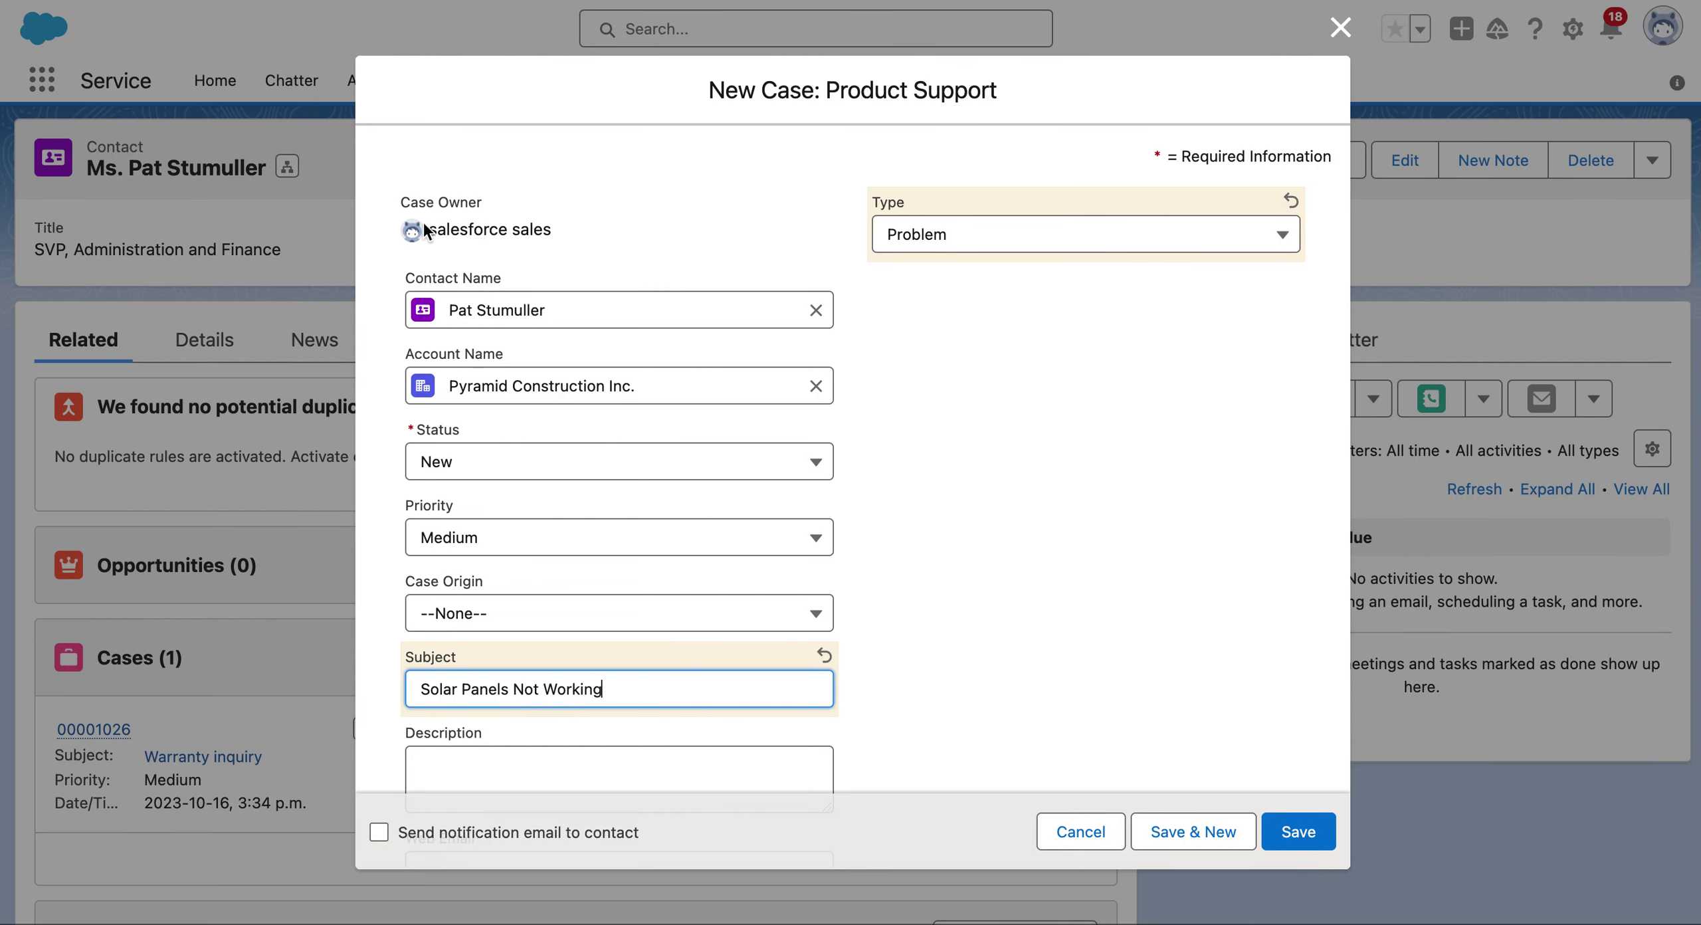
{"action": "scroll", "coordinate": [548, 704], "scroll_direction": "down", "scroll_amount": 3}
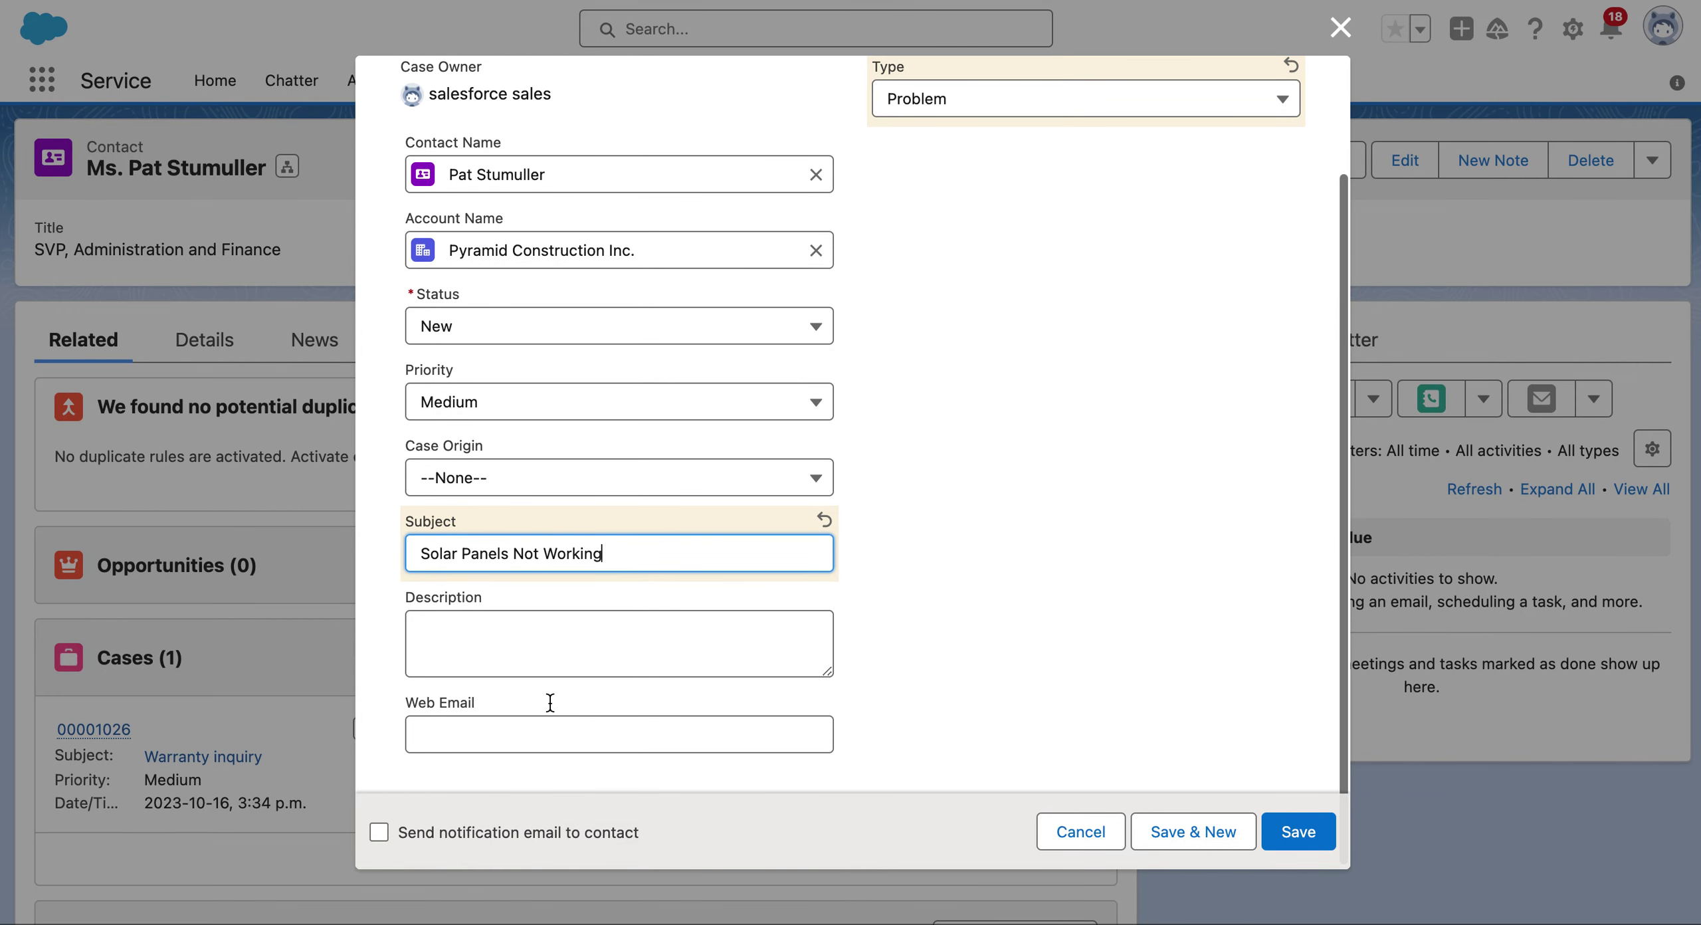
{"action": "right_click", "coordinate": [525, 654]}
{"action": "left_click", "coordinate": [576, 784]}
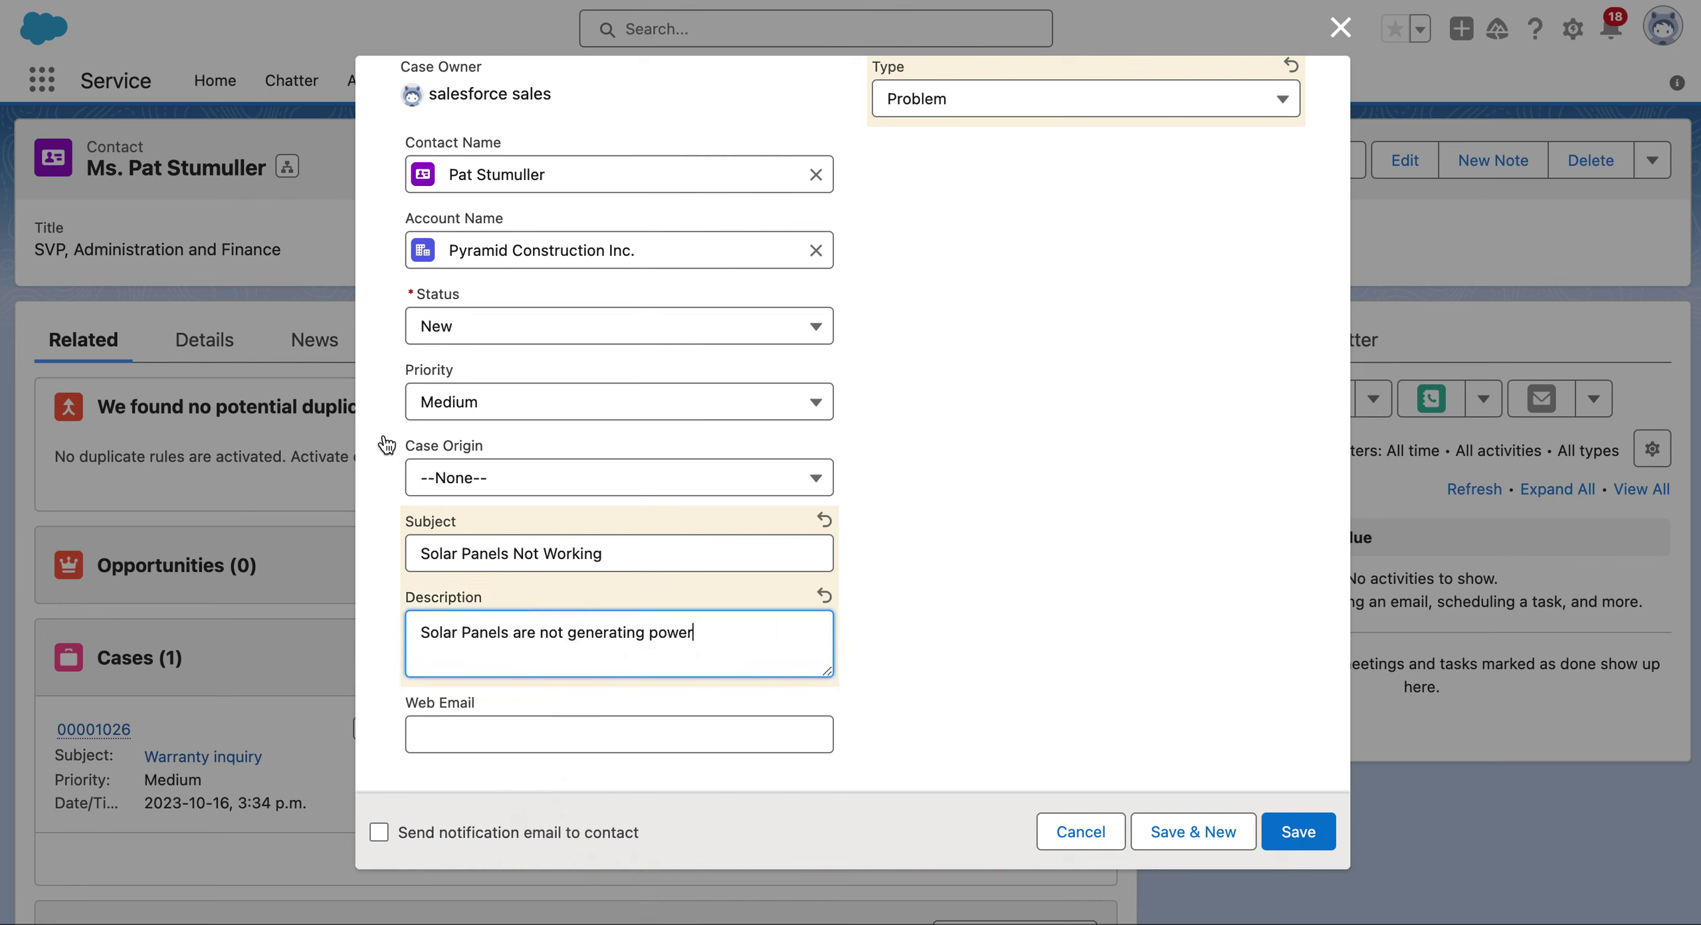
- Check the remaining values in the Trailhead table and set the new case's Case Origin to Phone
{"action": "key", "text": "super+Tab"}
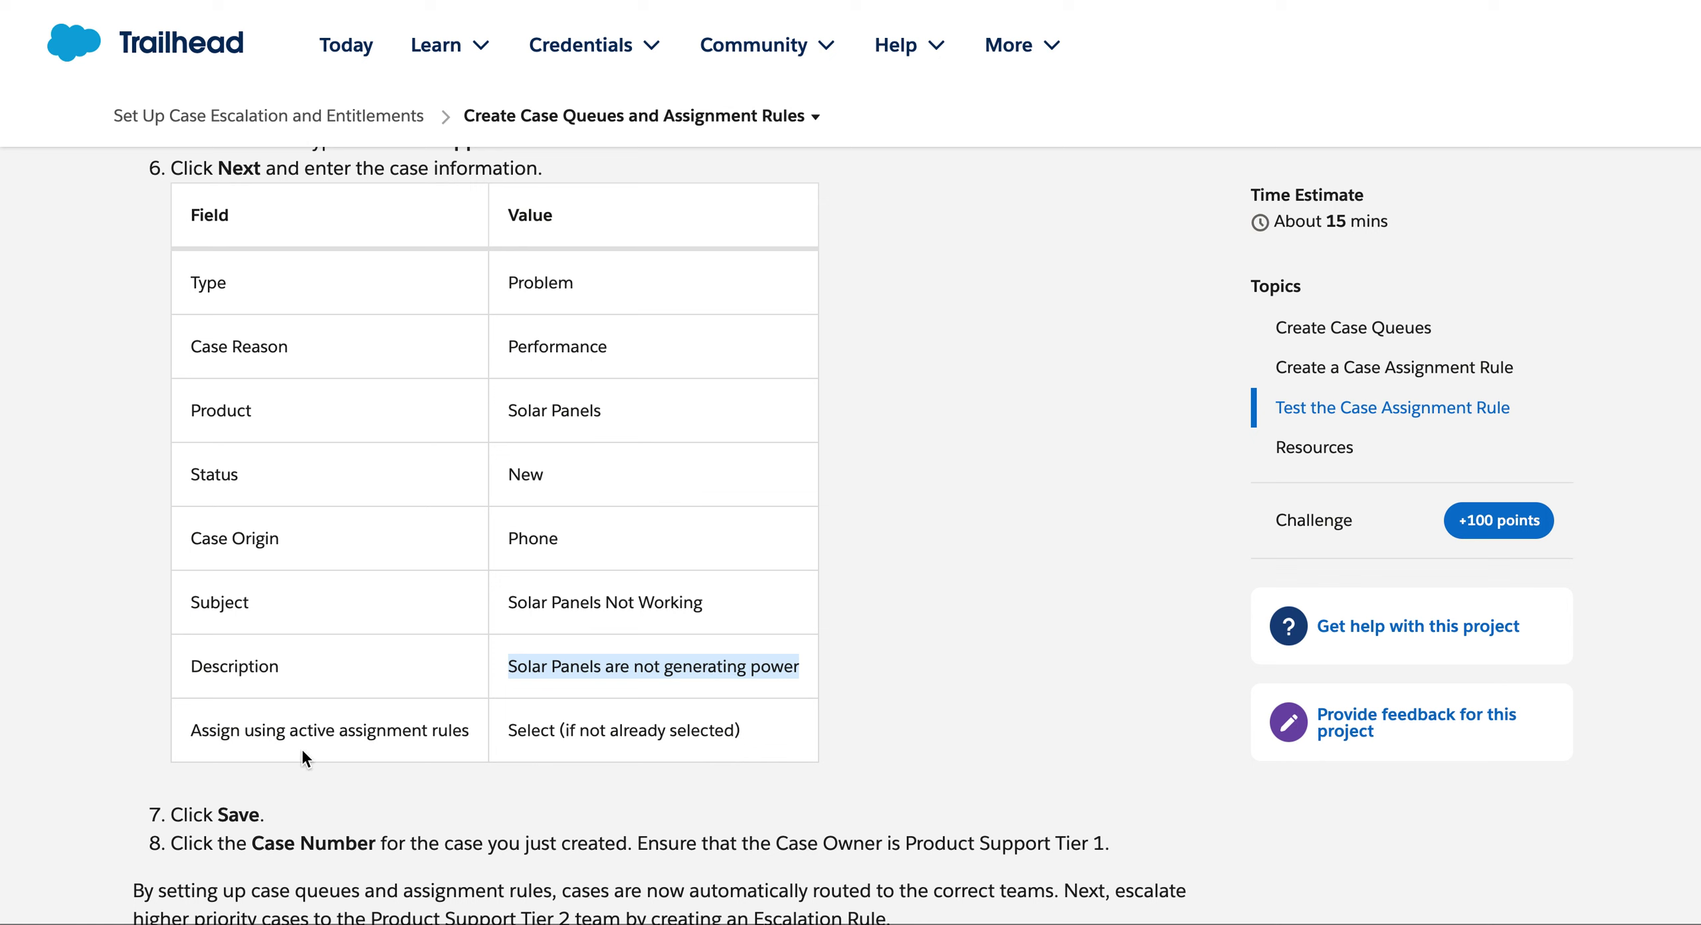
{"action": "key", "text": "super+Tab"}
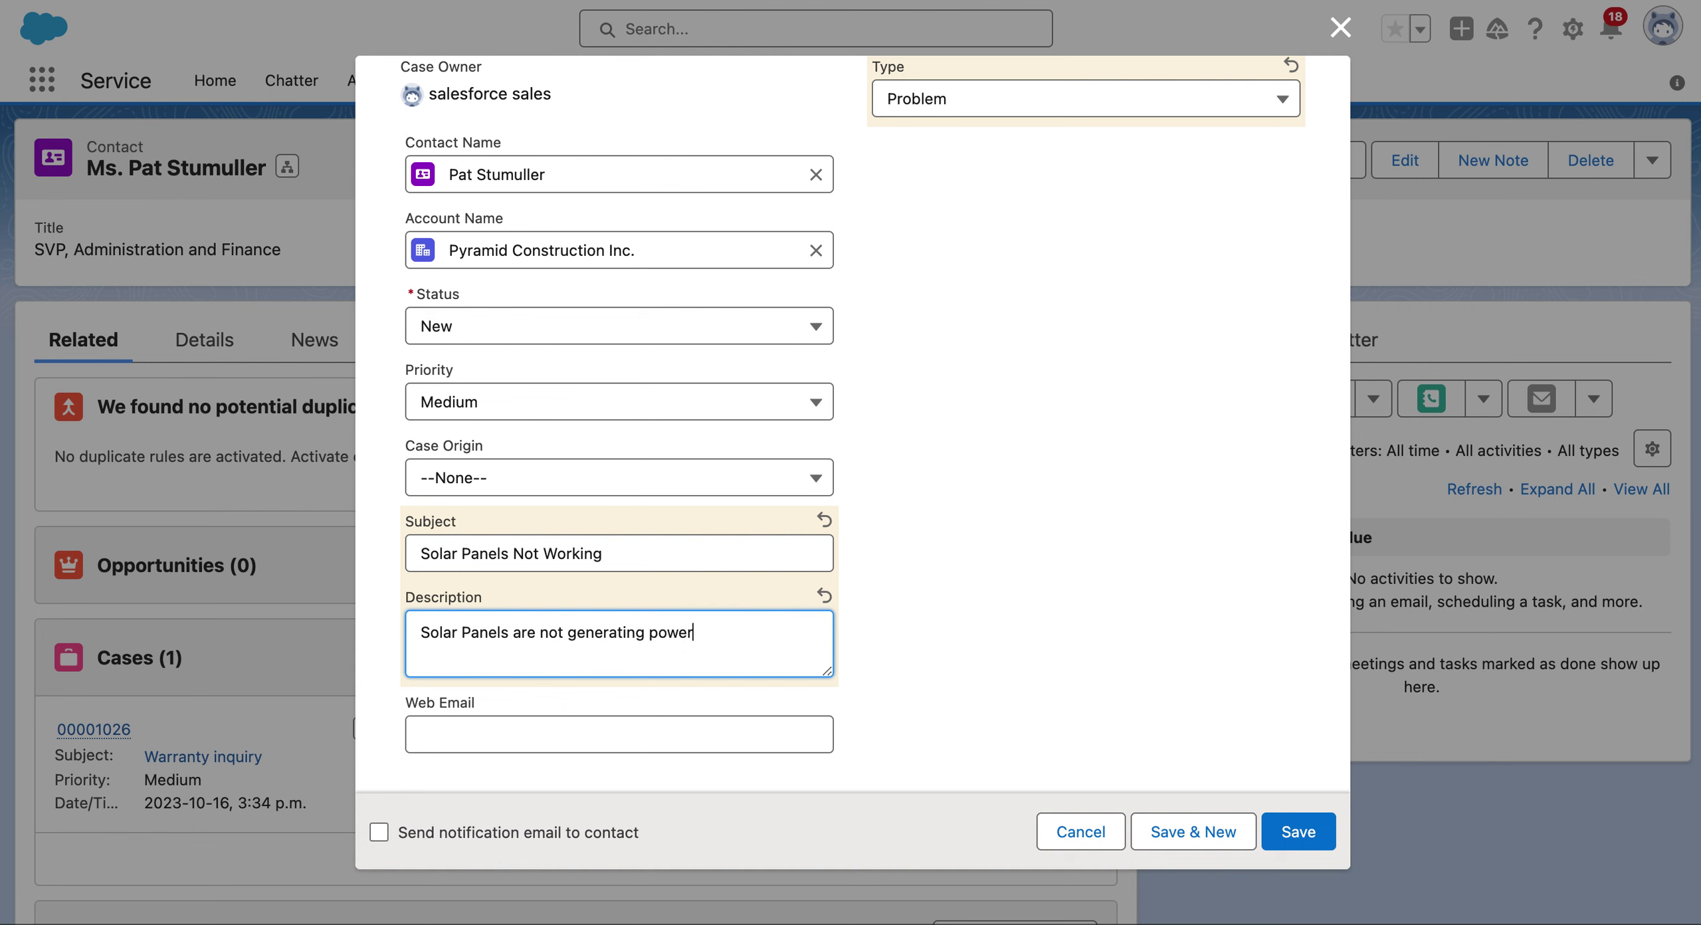
{"action": "key", "text": "super+Tab"}
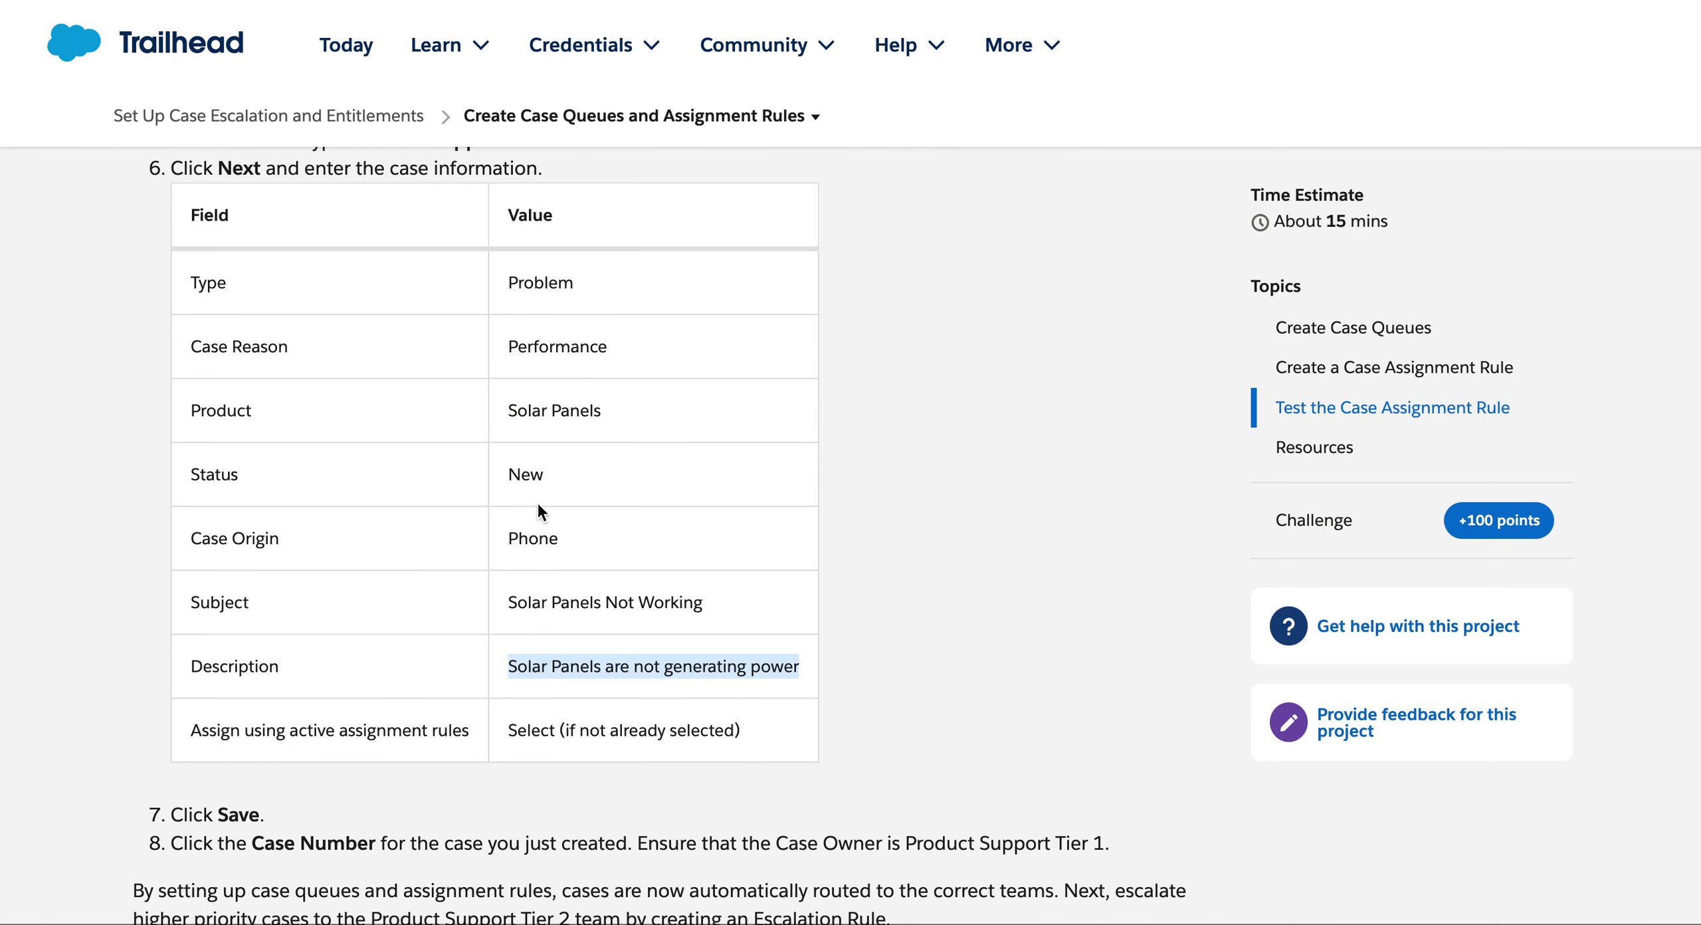
{"action": "key", "text": "super+Tab"}
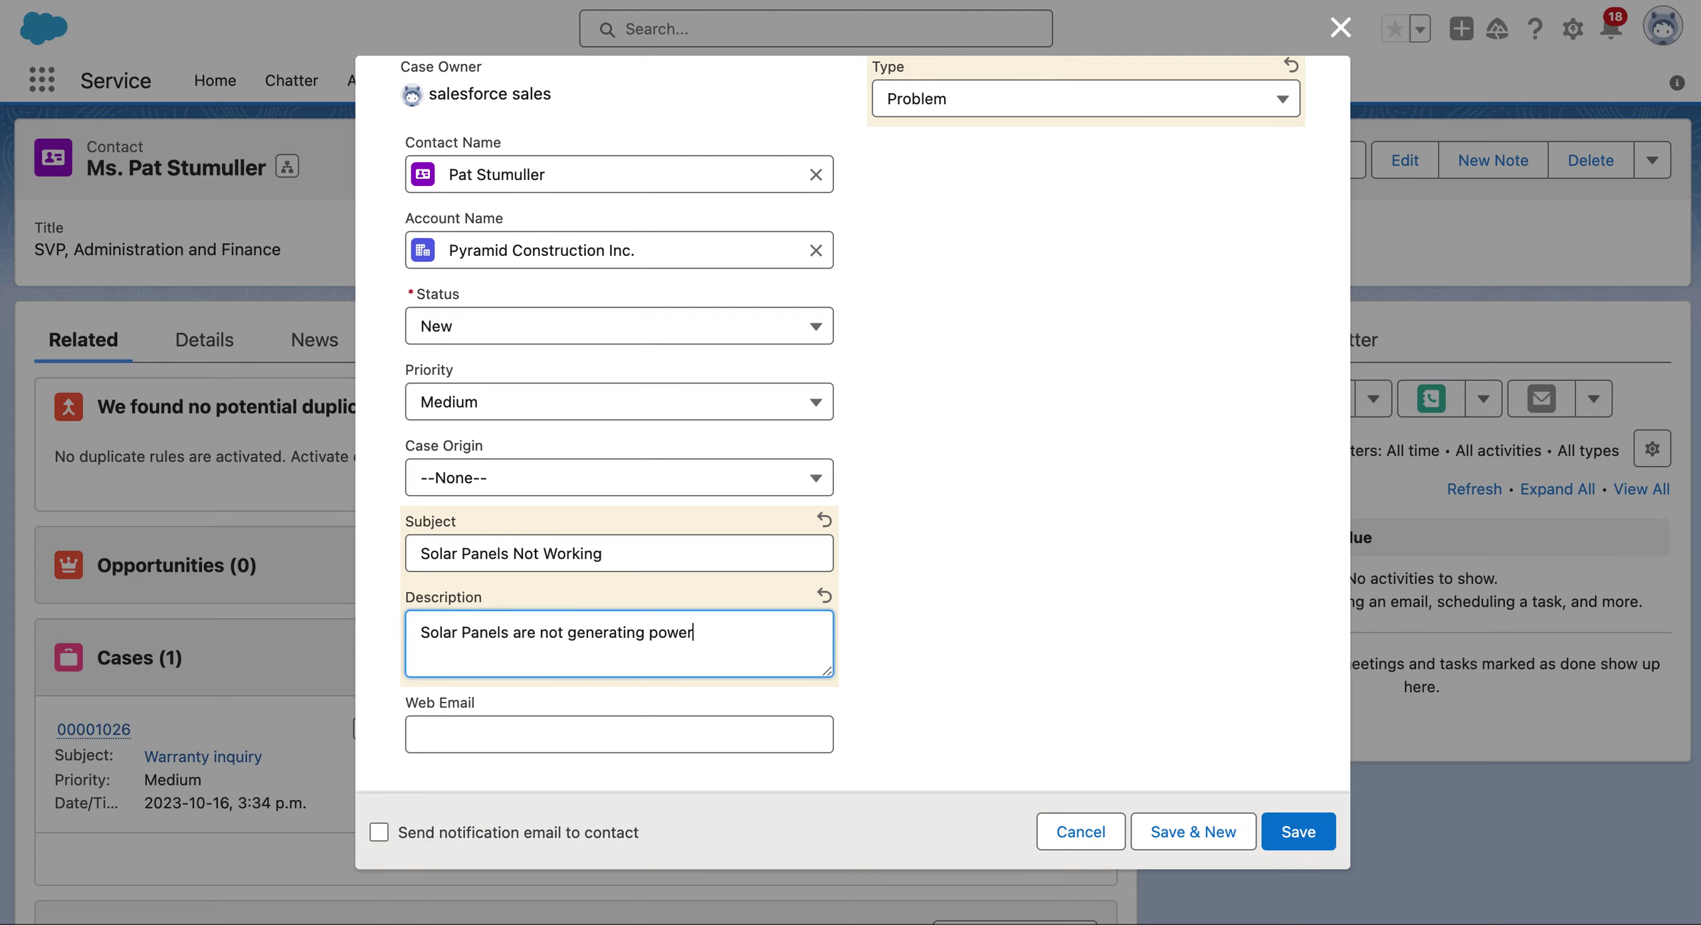
{"action": "left_click", "coordinate": [600, 478]}
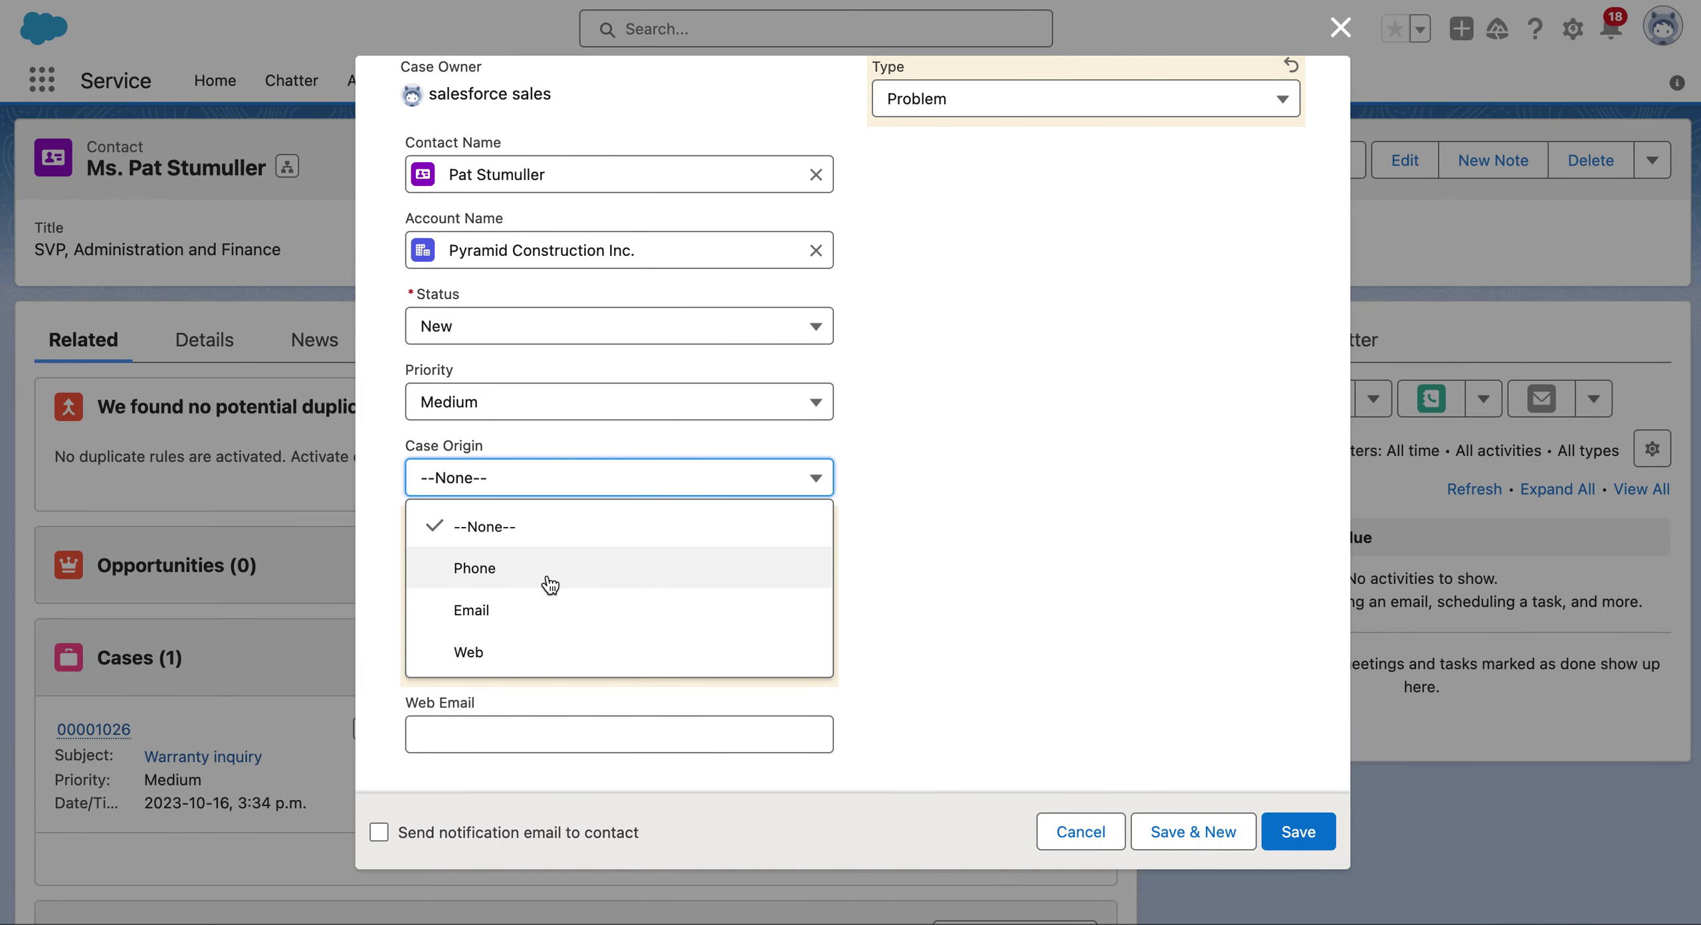
{"action": "left_click", "coordinate": [550, 588]}
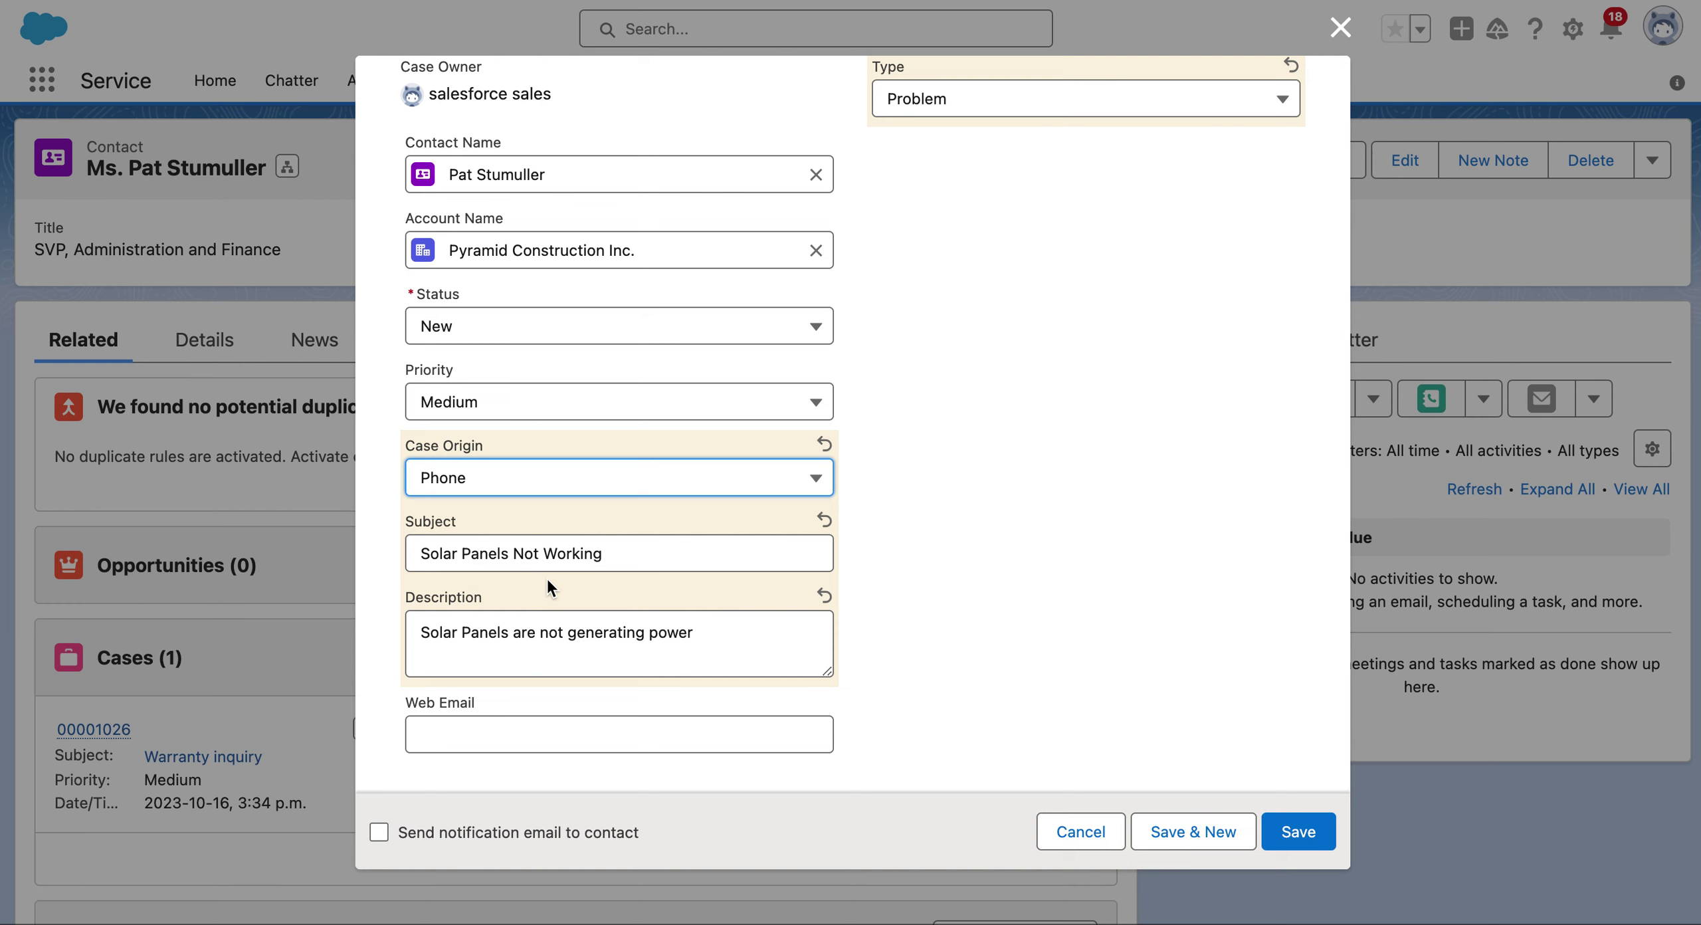
- Check the Trailhead table again and choose New as the Status of the Salesforce case
{"action": "key", "text": "super+Tab"}
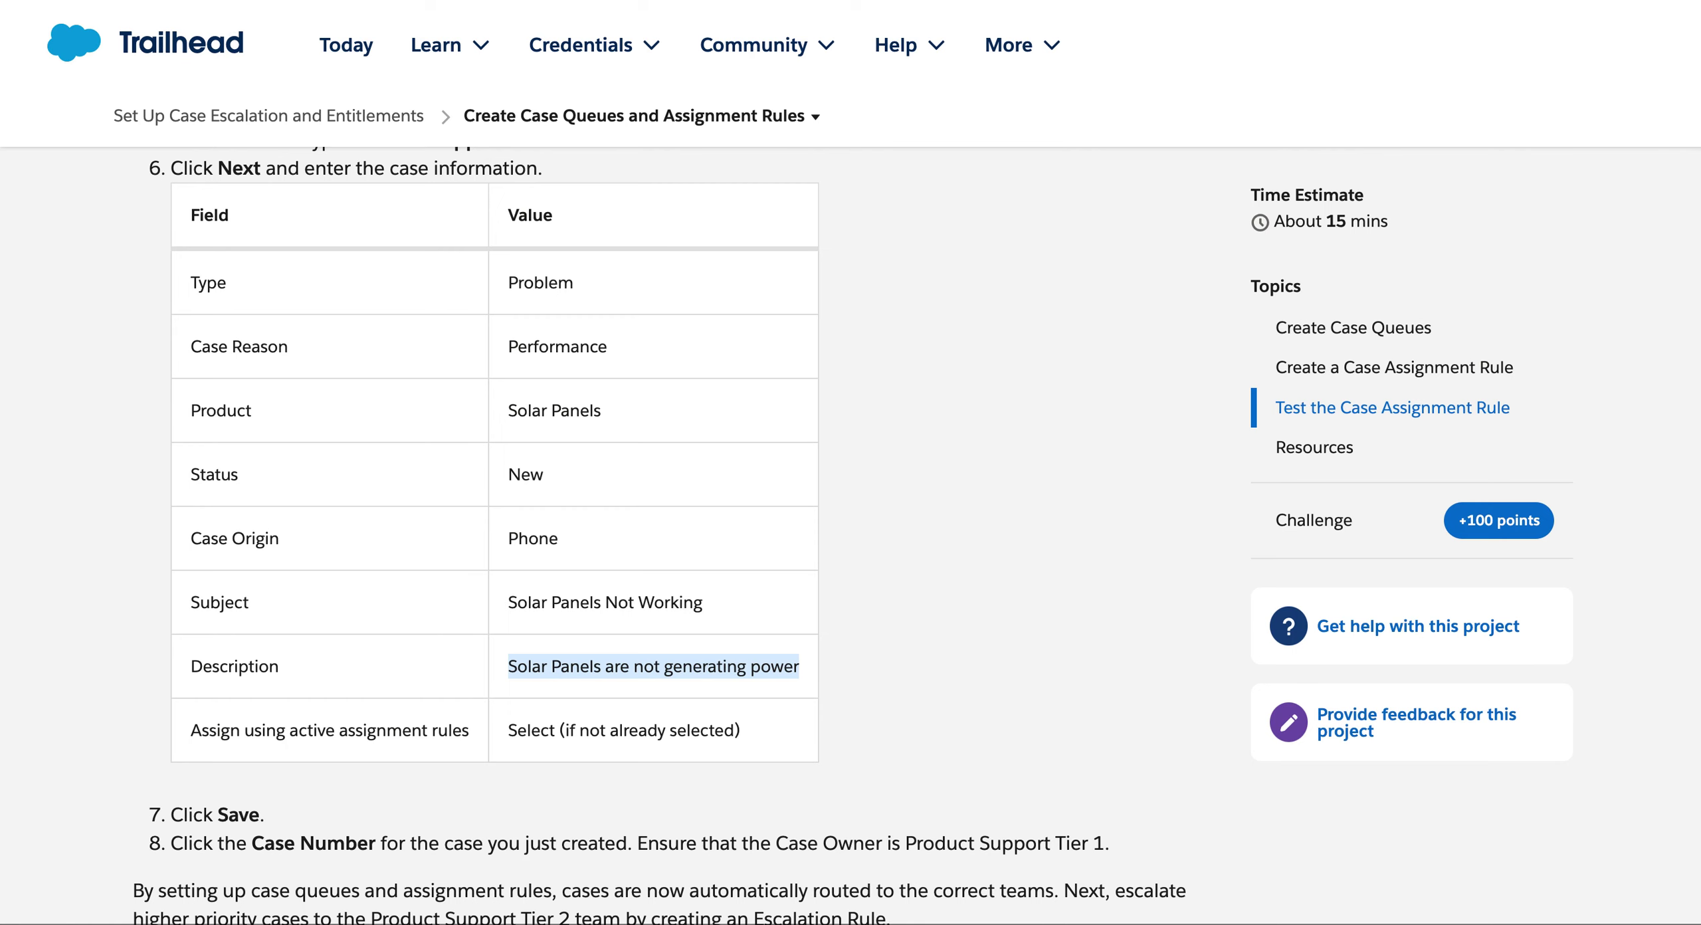
{"action": "key", "text": "super+Tab"}
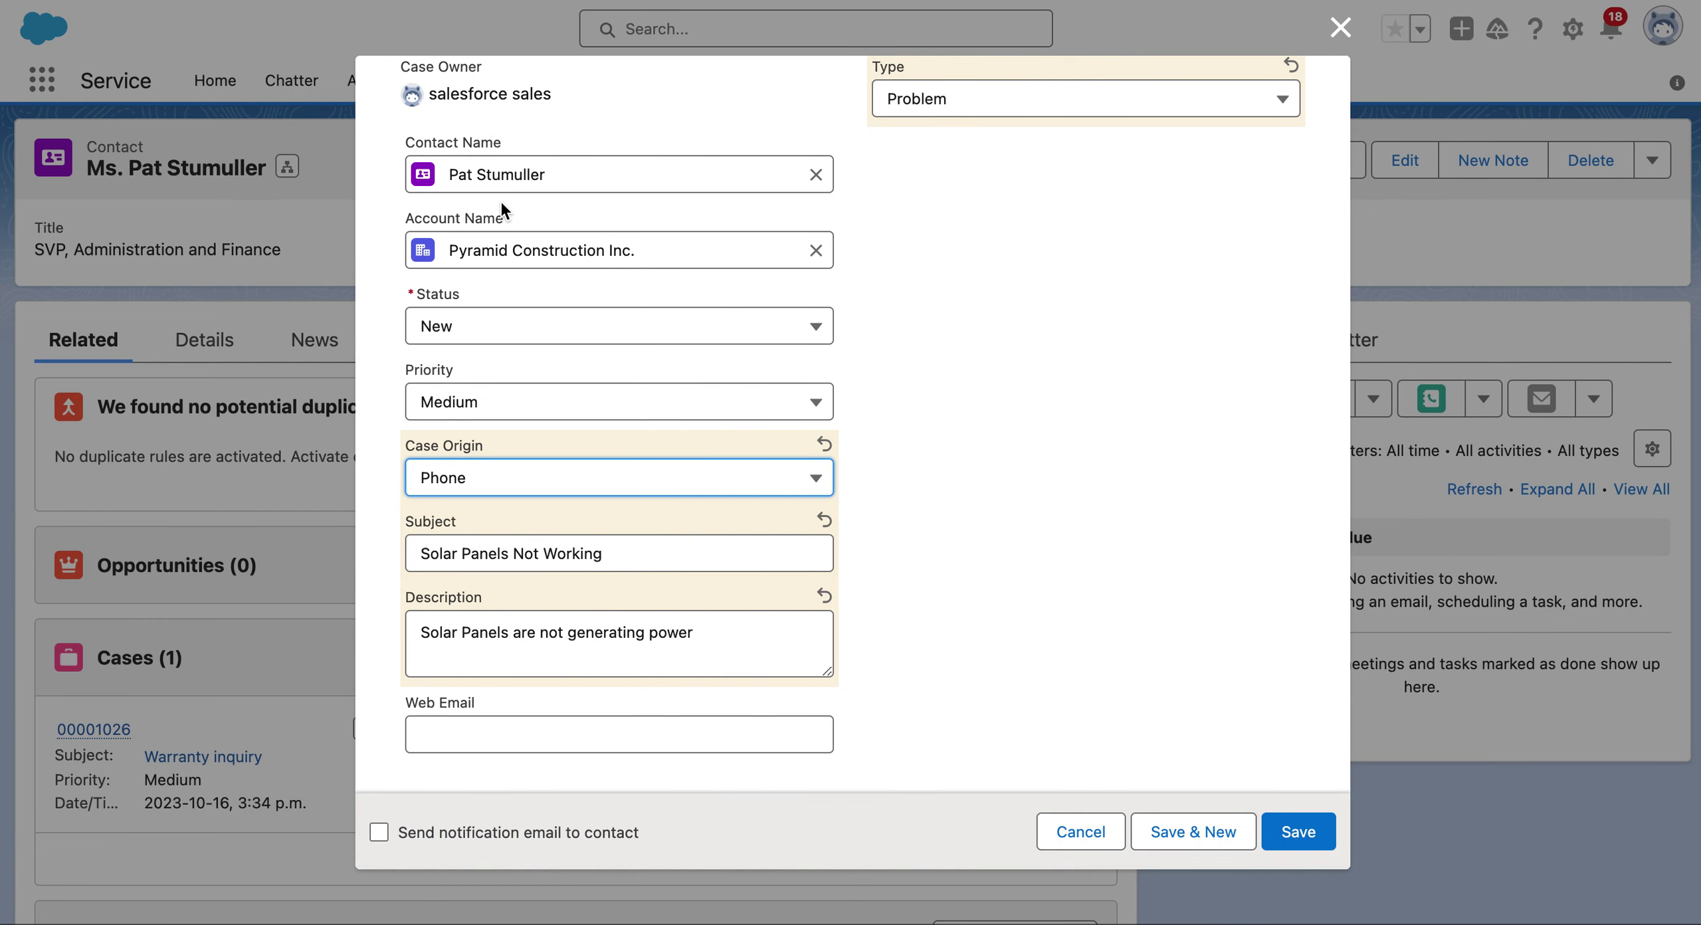
{"action": "left_click", "coordinate": [538, 339]}
{"action": "left_click", "coordinate": [522, 407]}
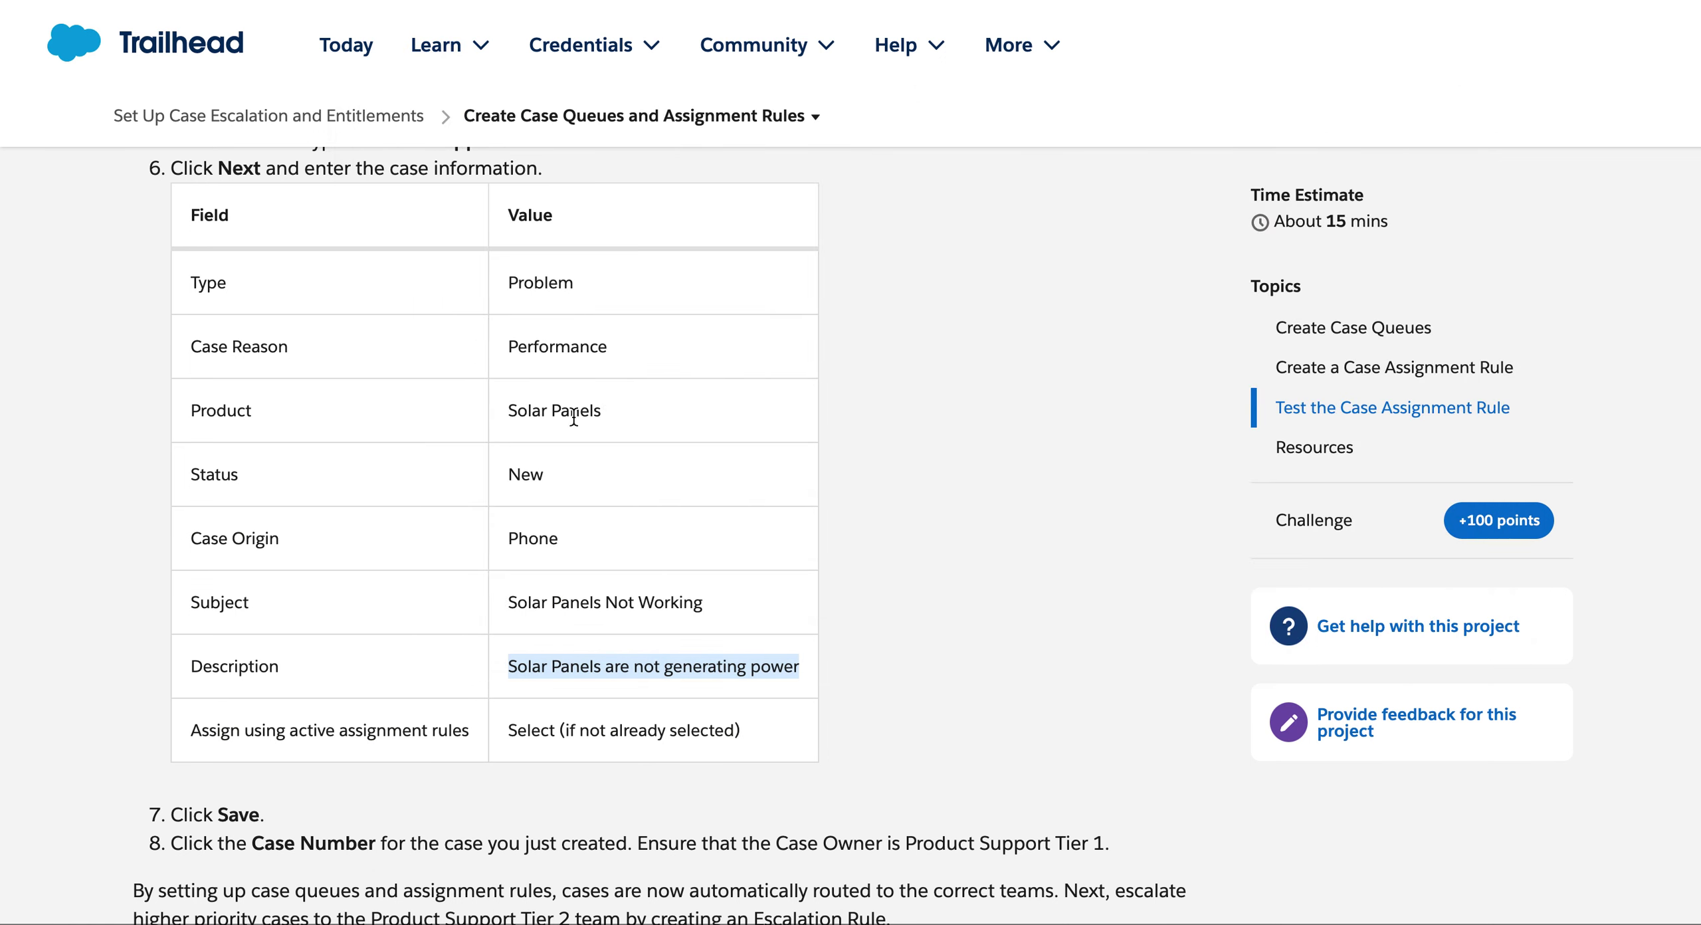
- Review the completed case form against the Trailhead instructions and save the new Product Support case in Salesforce
{"action": "key", "text": "super+Tab"}
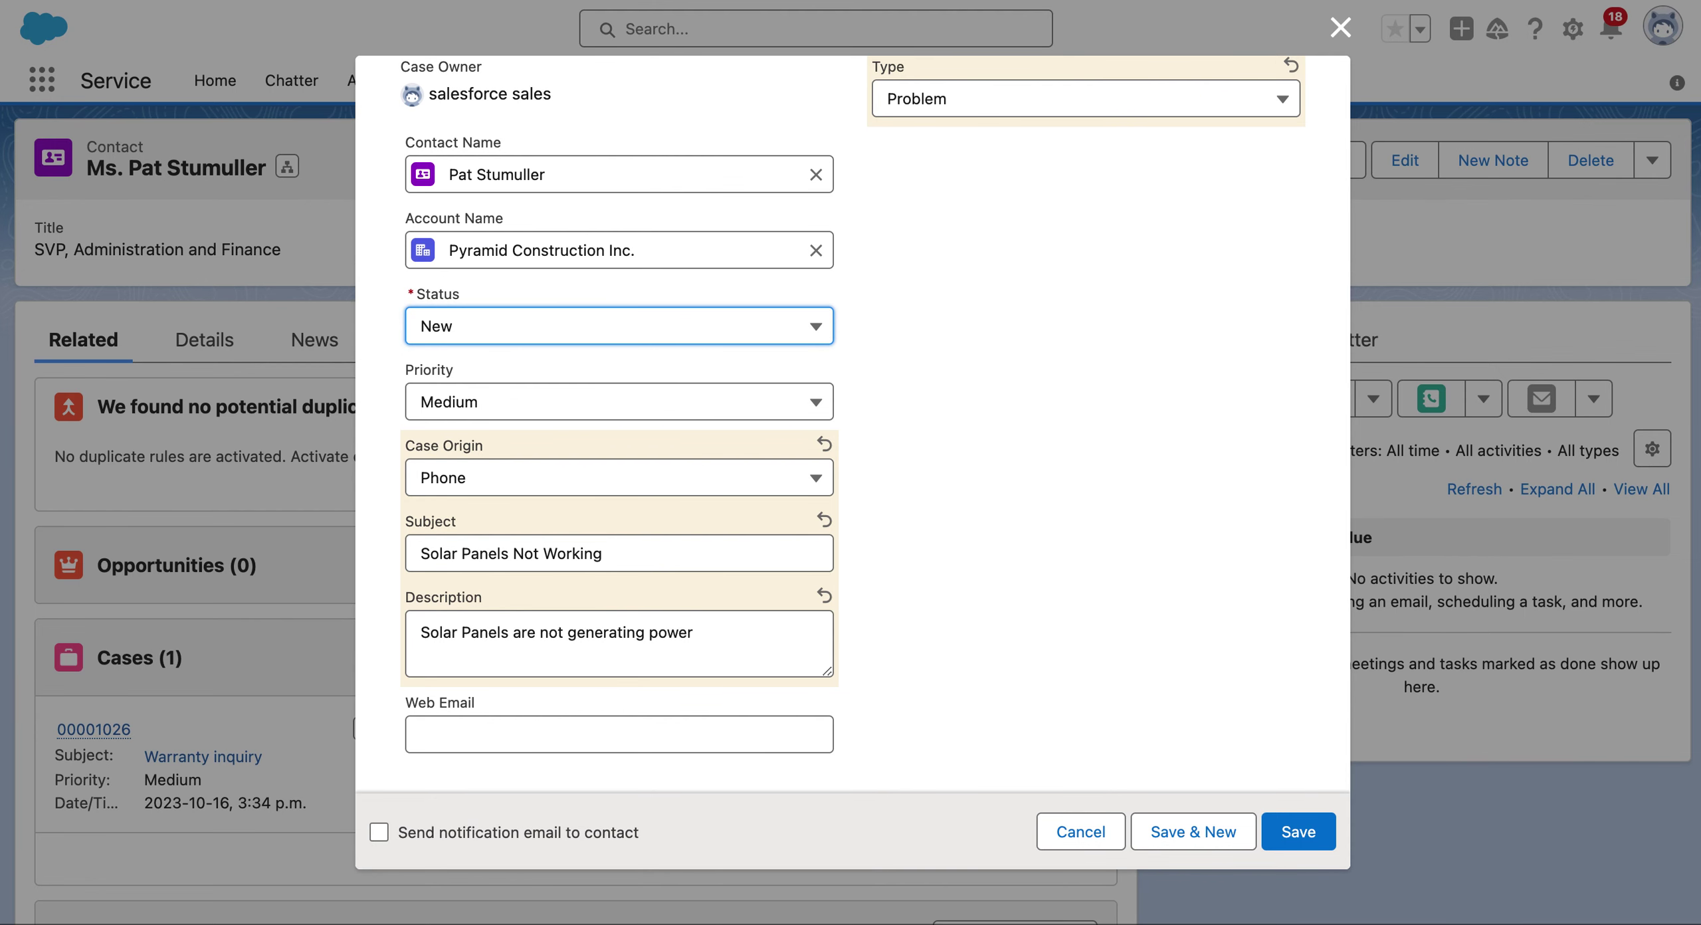
{"action": "scroll", "coordinate": [1059, 420], "scroll_direction": "up", "scroll_amount": 3}
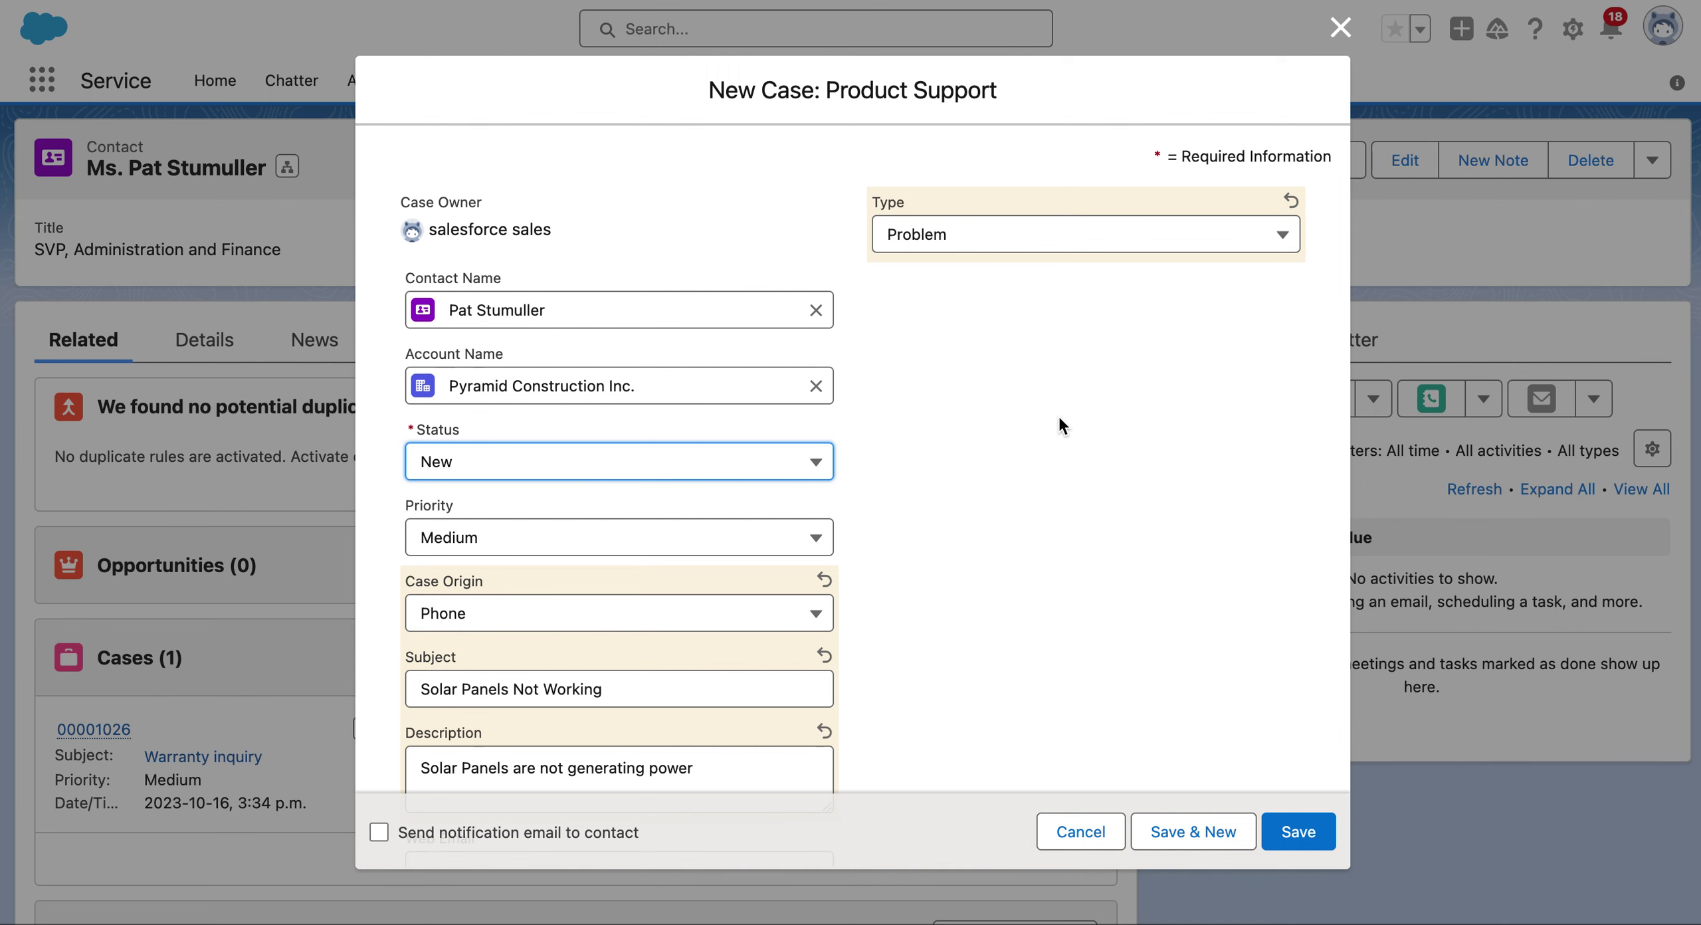
{"action": "scroll", "coordinate": [1059, 420], "scroll_direction": "down", "scroll_amount": 3}
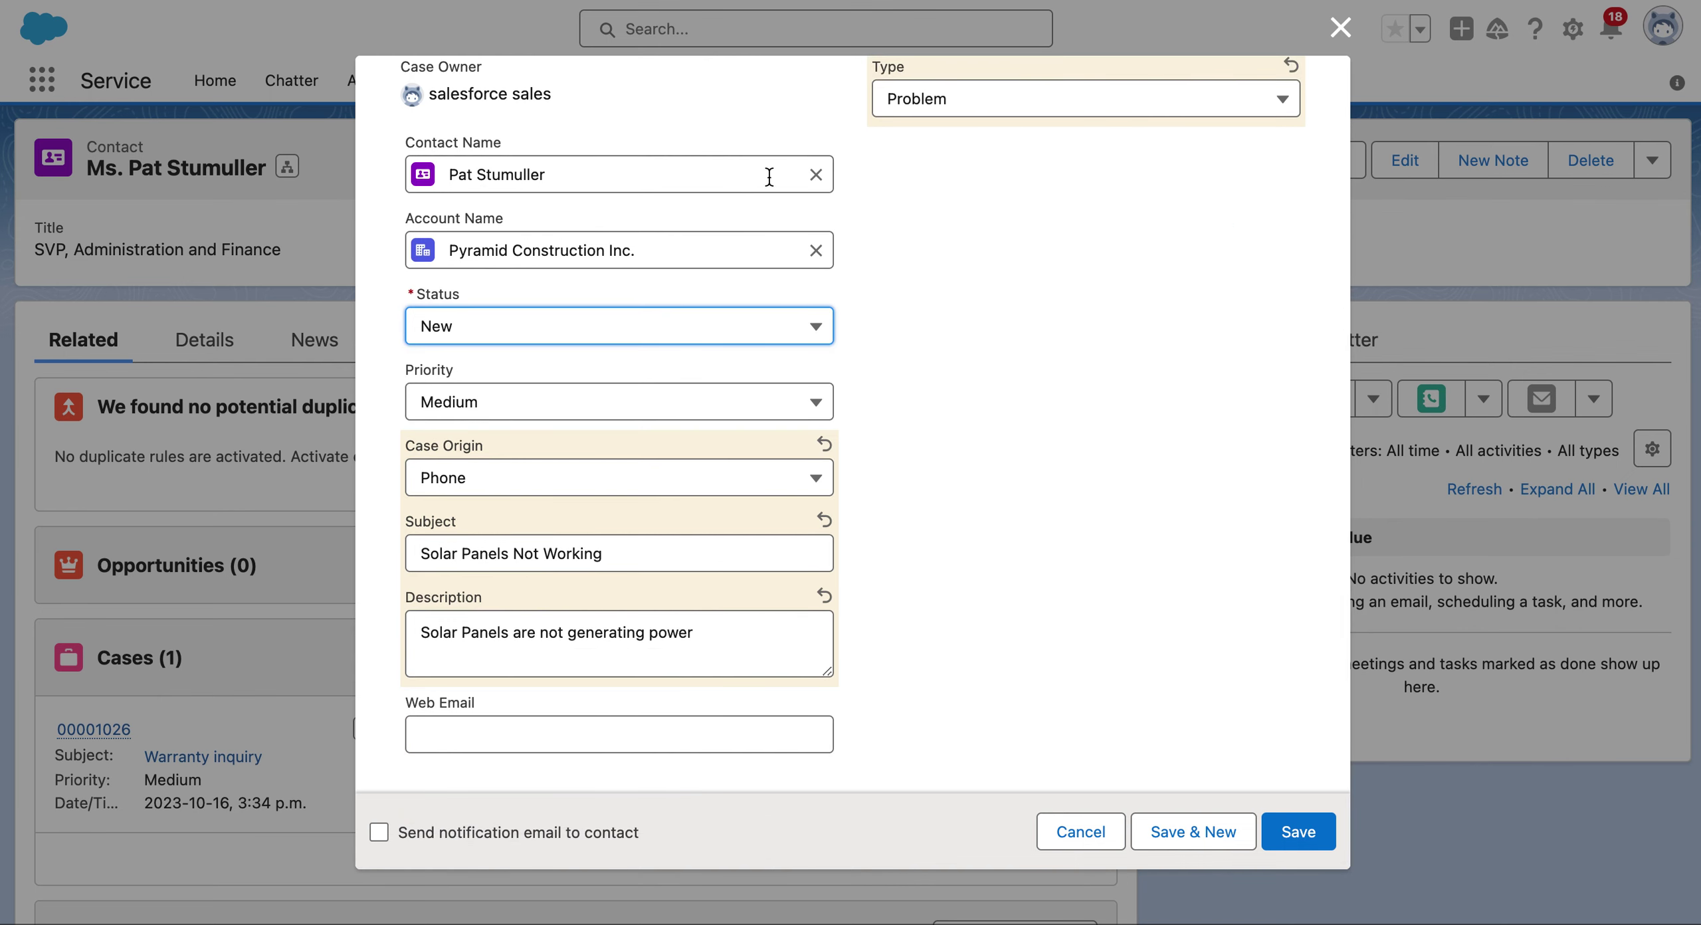
{"action": "left_click", "coordinate": [541, 171]}
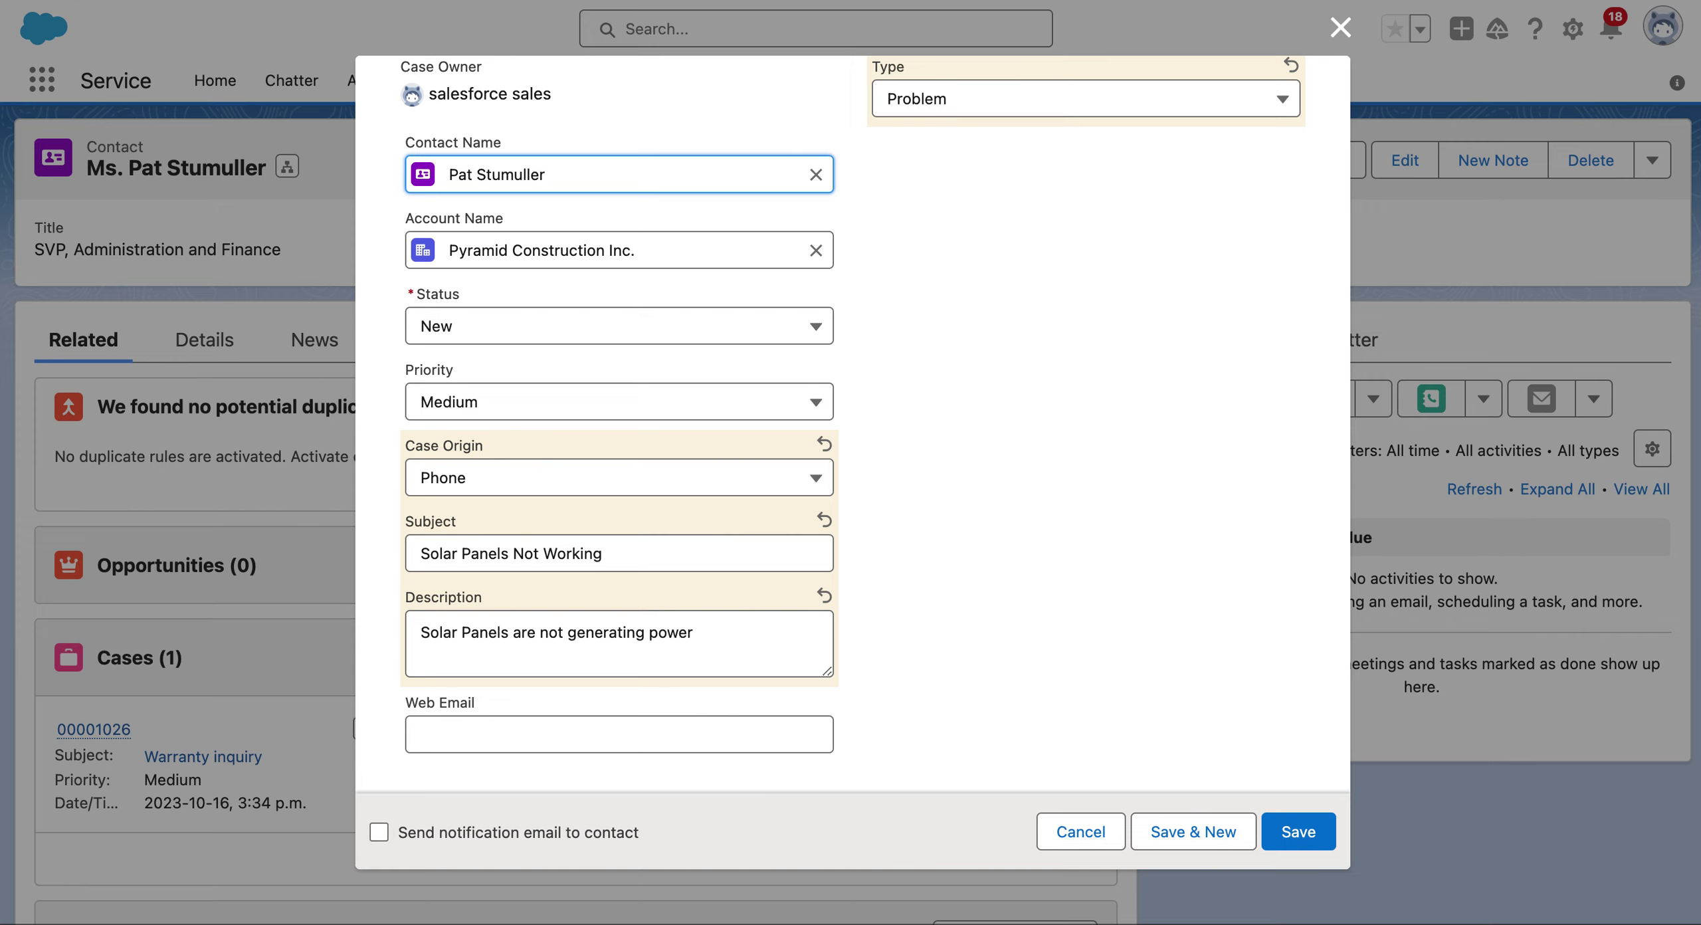
{"action": "key", "text": "super+Tab"}
{"action": "scroll", "coordinate": [551, 335], "scroll_direction": "down", "scroll_amount": 4}
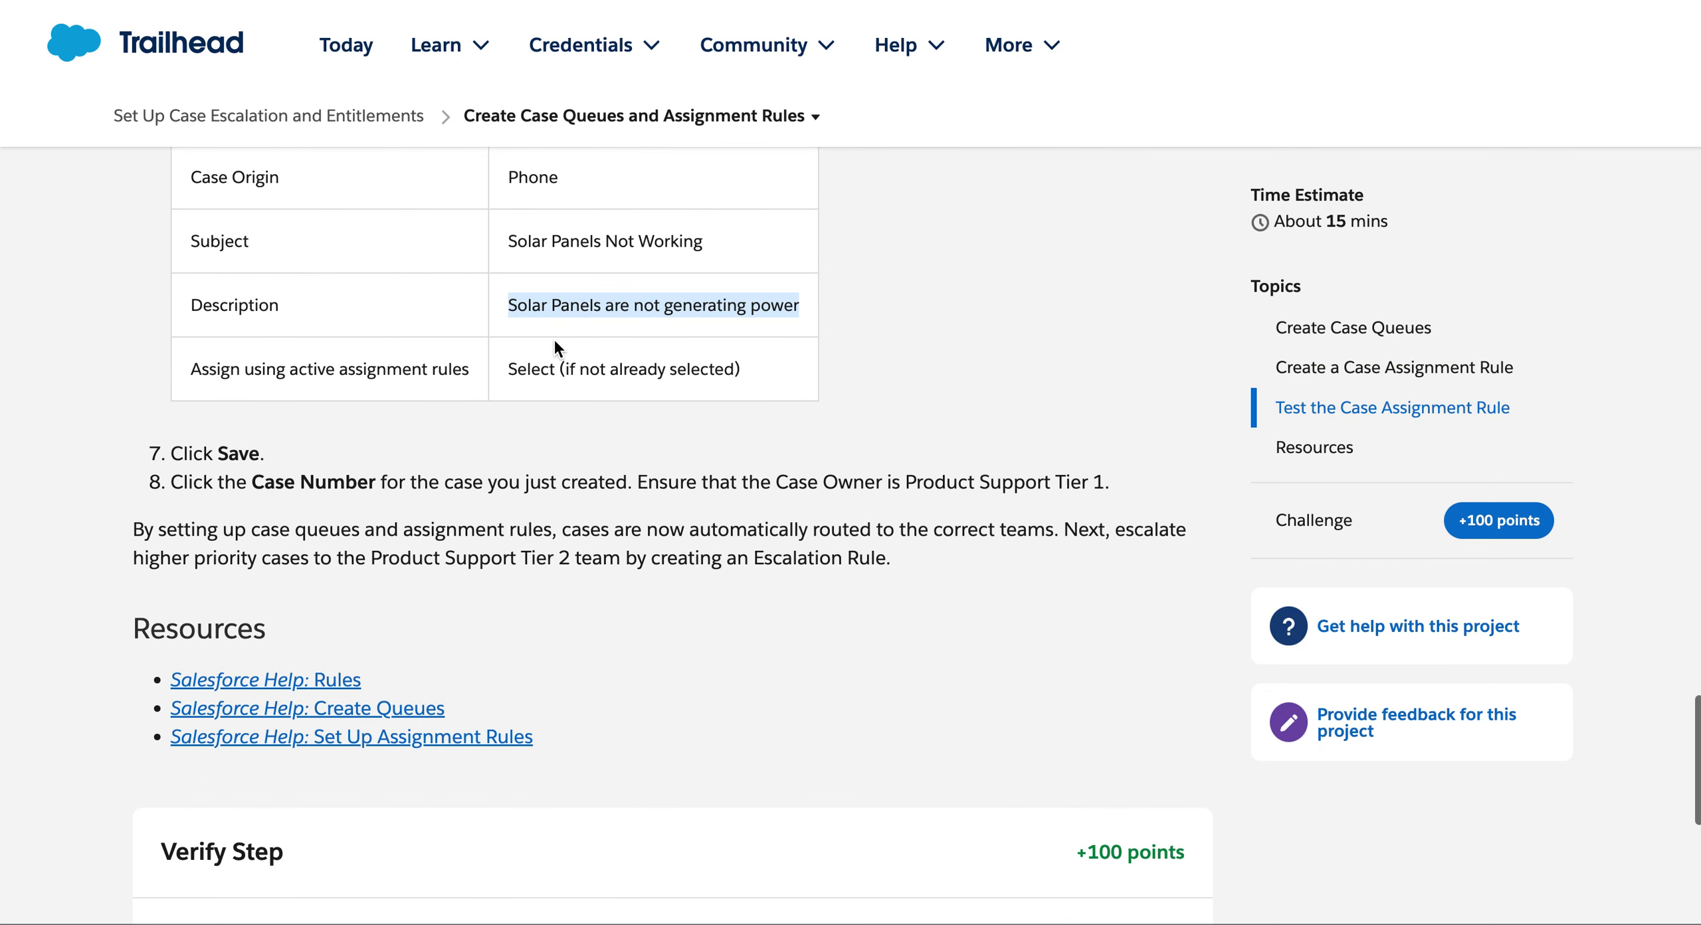
{"action": "scroll", "coordinate": [553, 337], "scroll_direction": "down", "scroll_amount": 1}
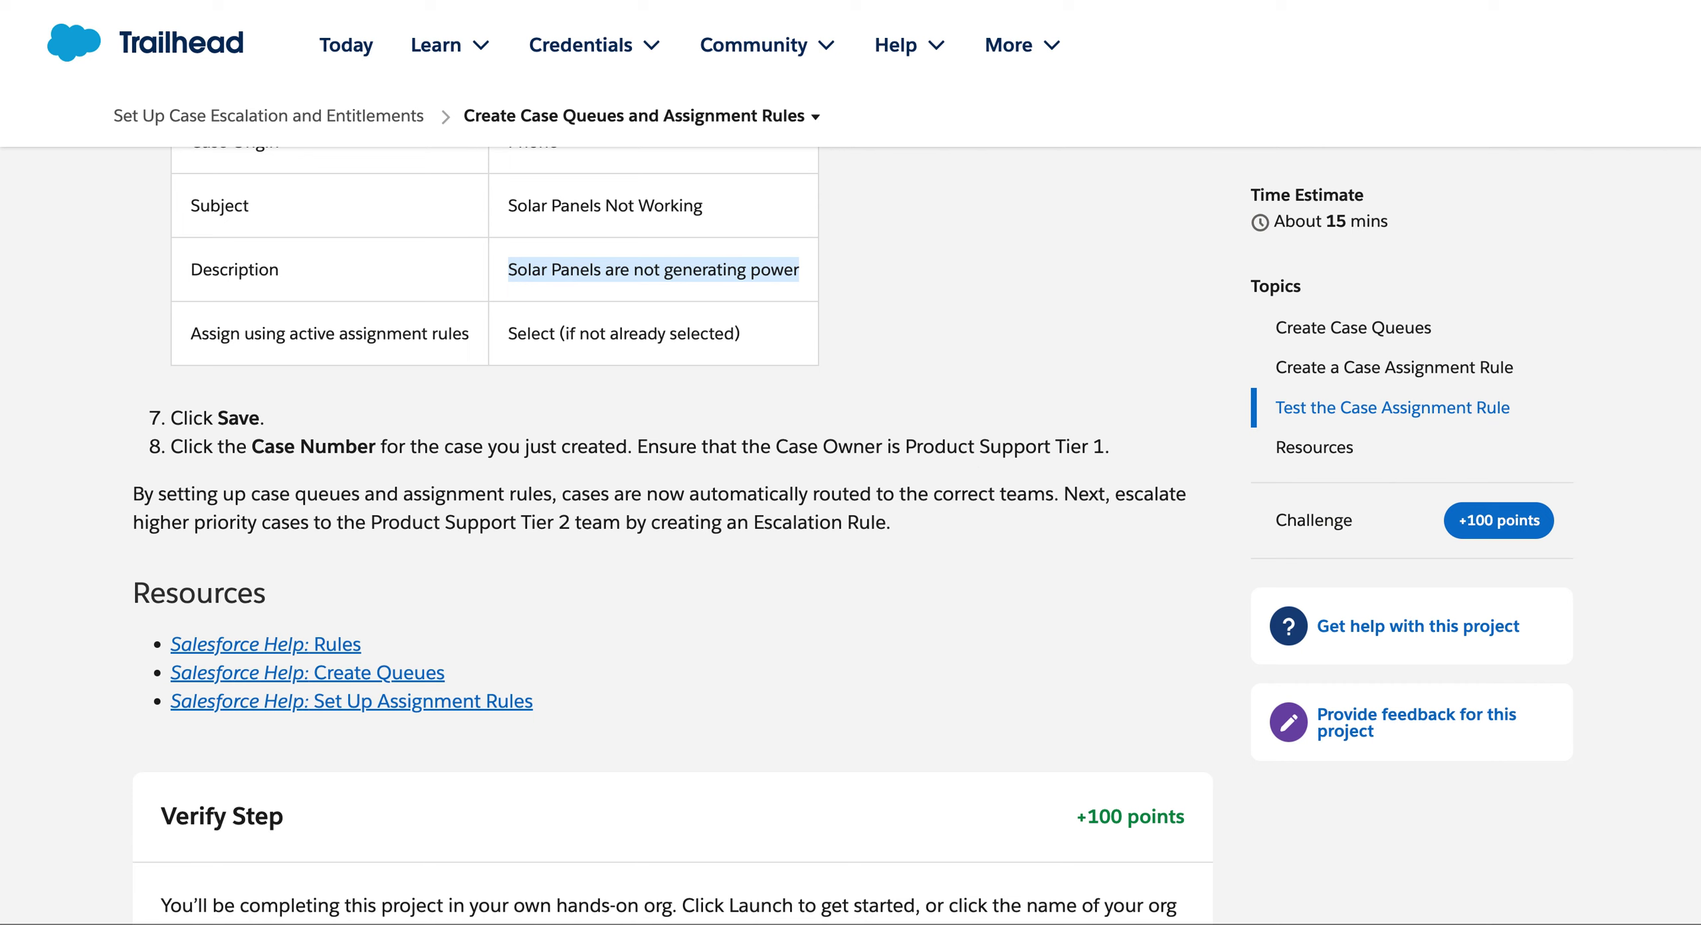
{"action": "key", "text": "super+Tab"}
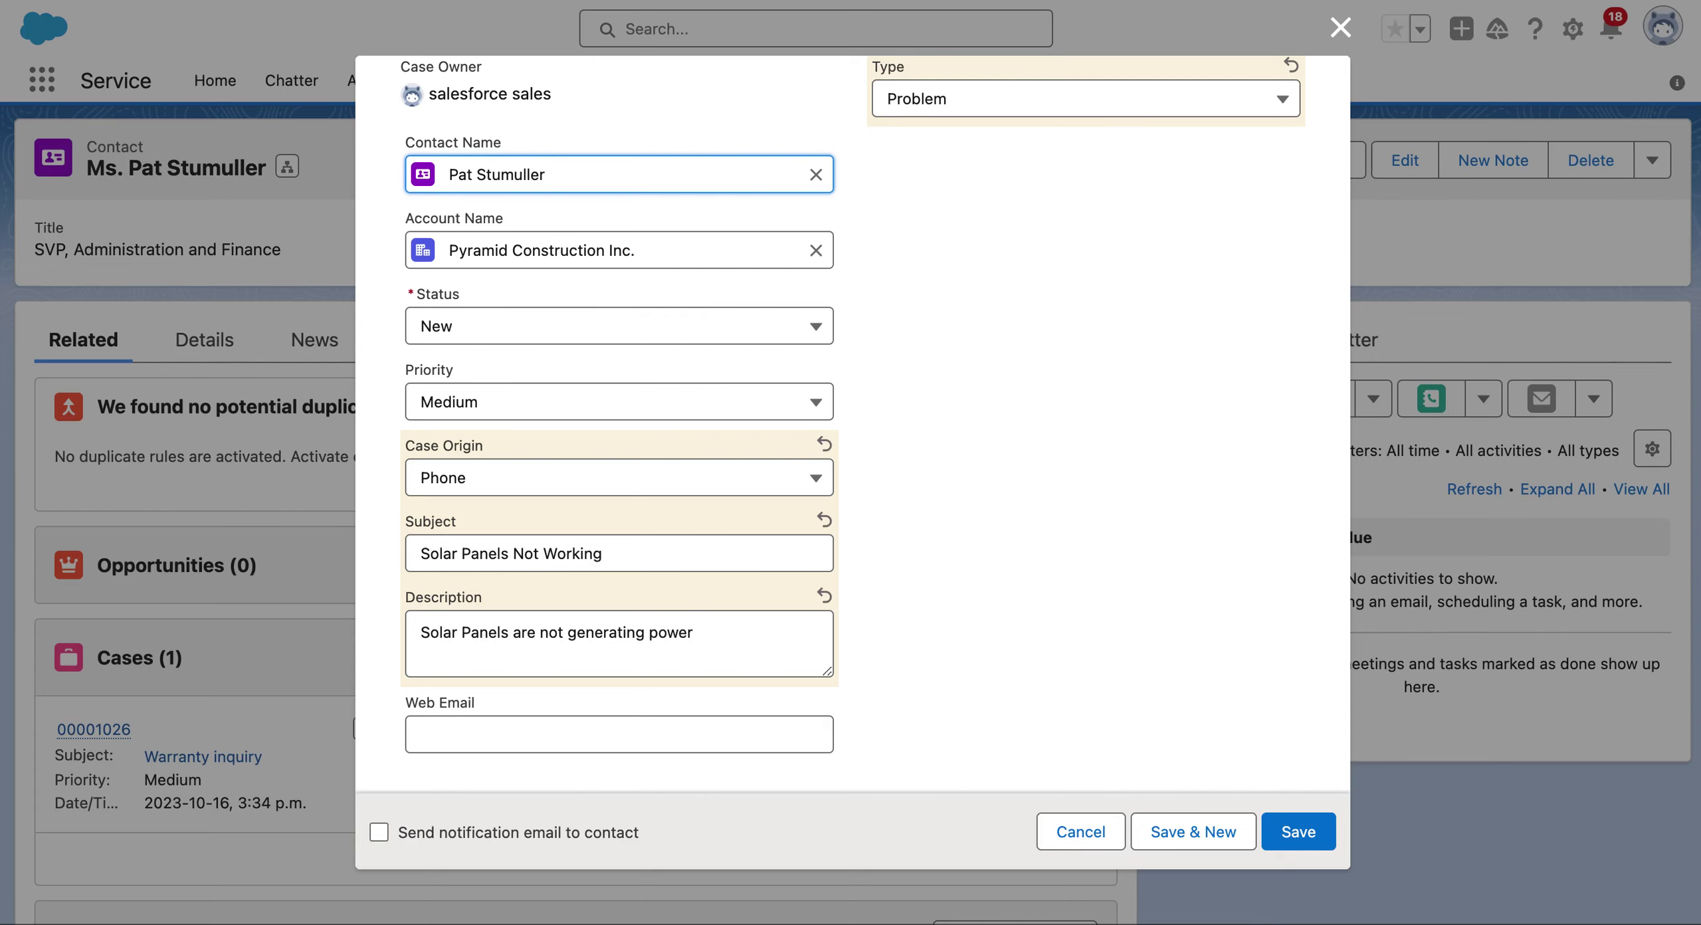
{"action": "left_click", "coordinate": [1298, 831]}
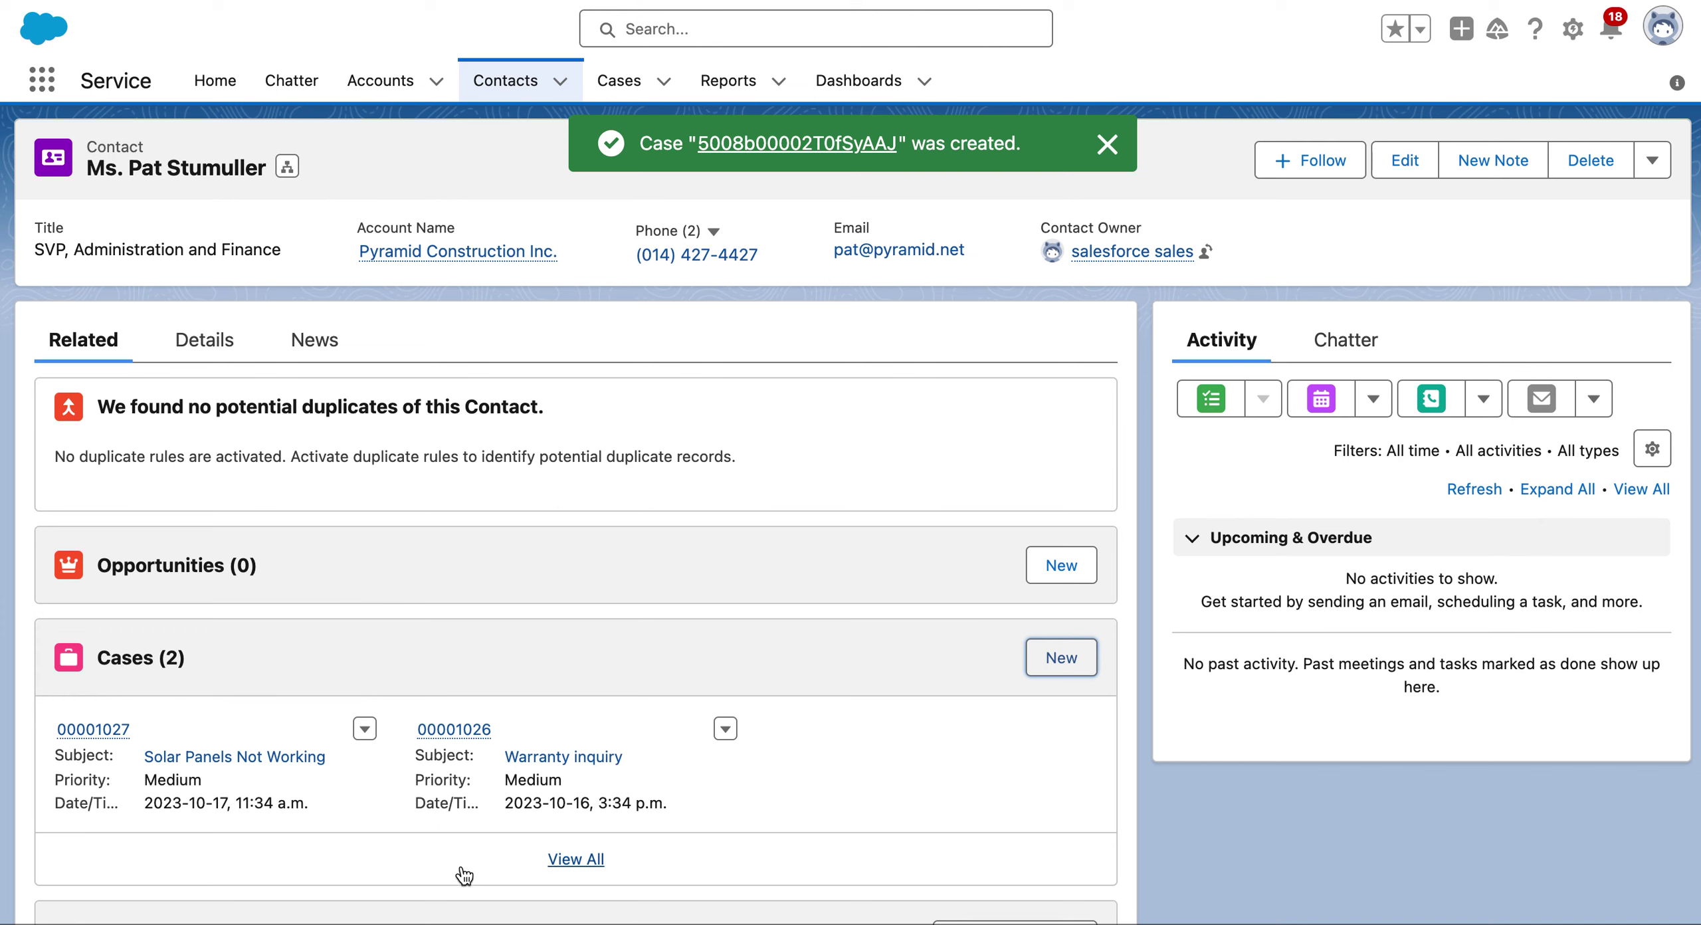
- Preview the Warranty inquiry case, reread the Trailhead check on the case owner, and examine the contact's related cases in Salesforce
{"action": "mouse_move", "coordinate": [105, 734]}
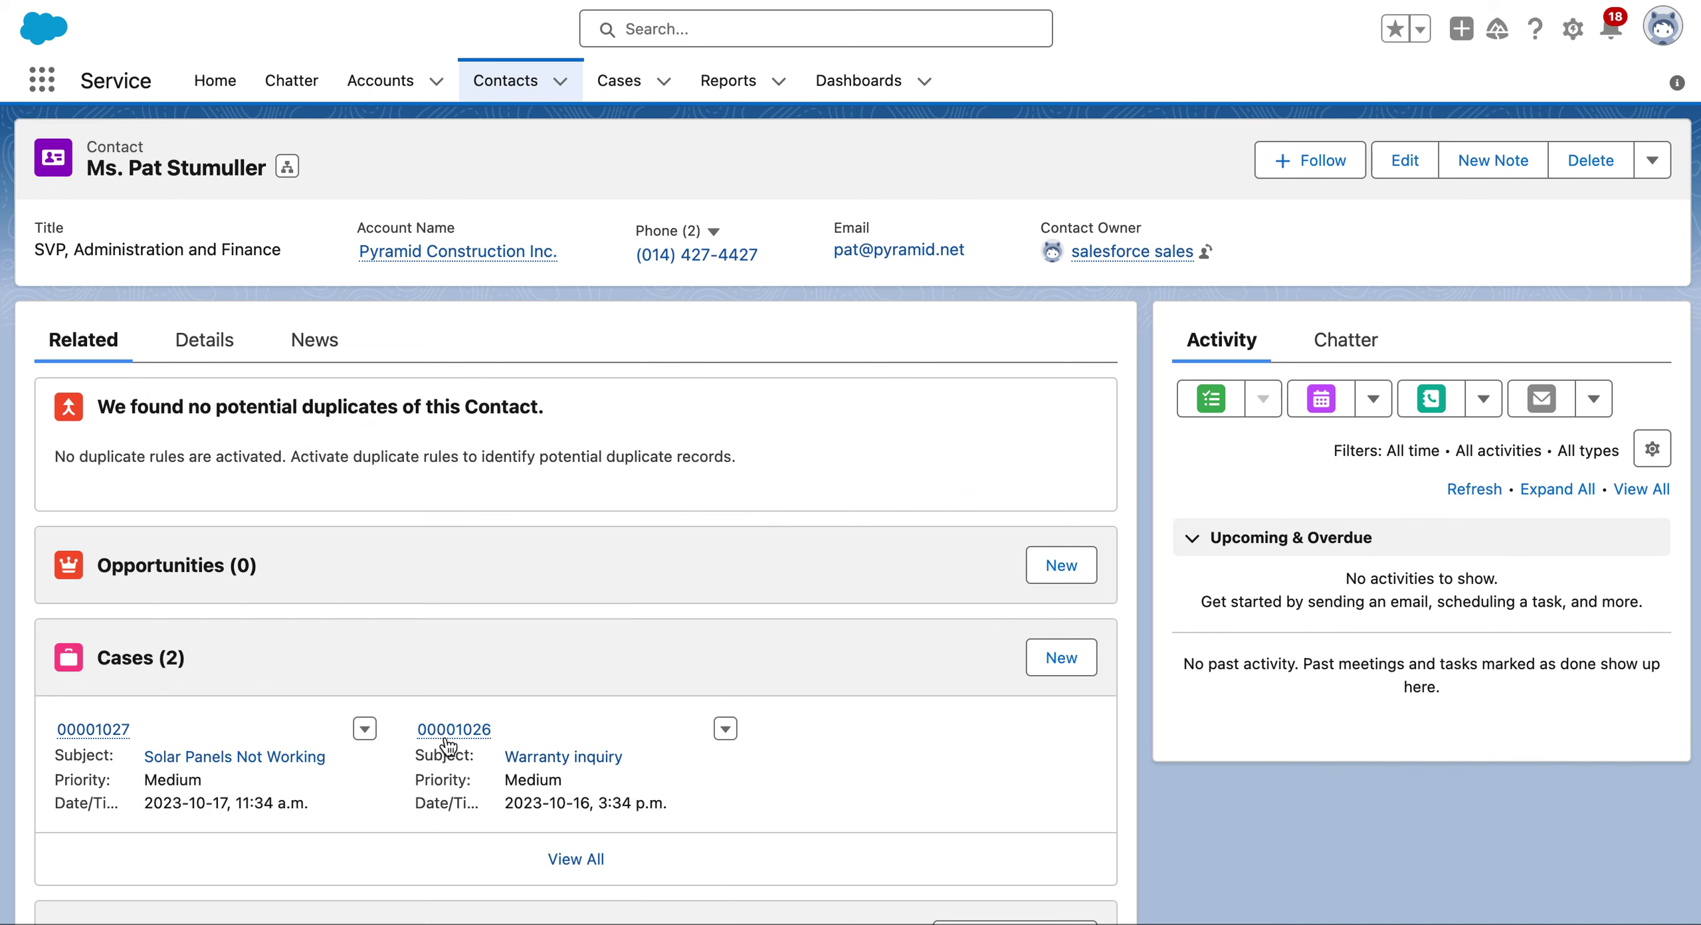
{"action": "mouse_move", "coordinate": [444, 736]}
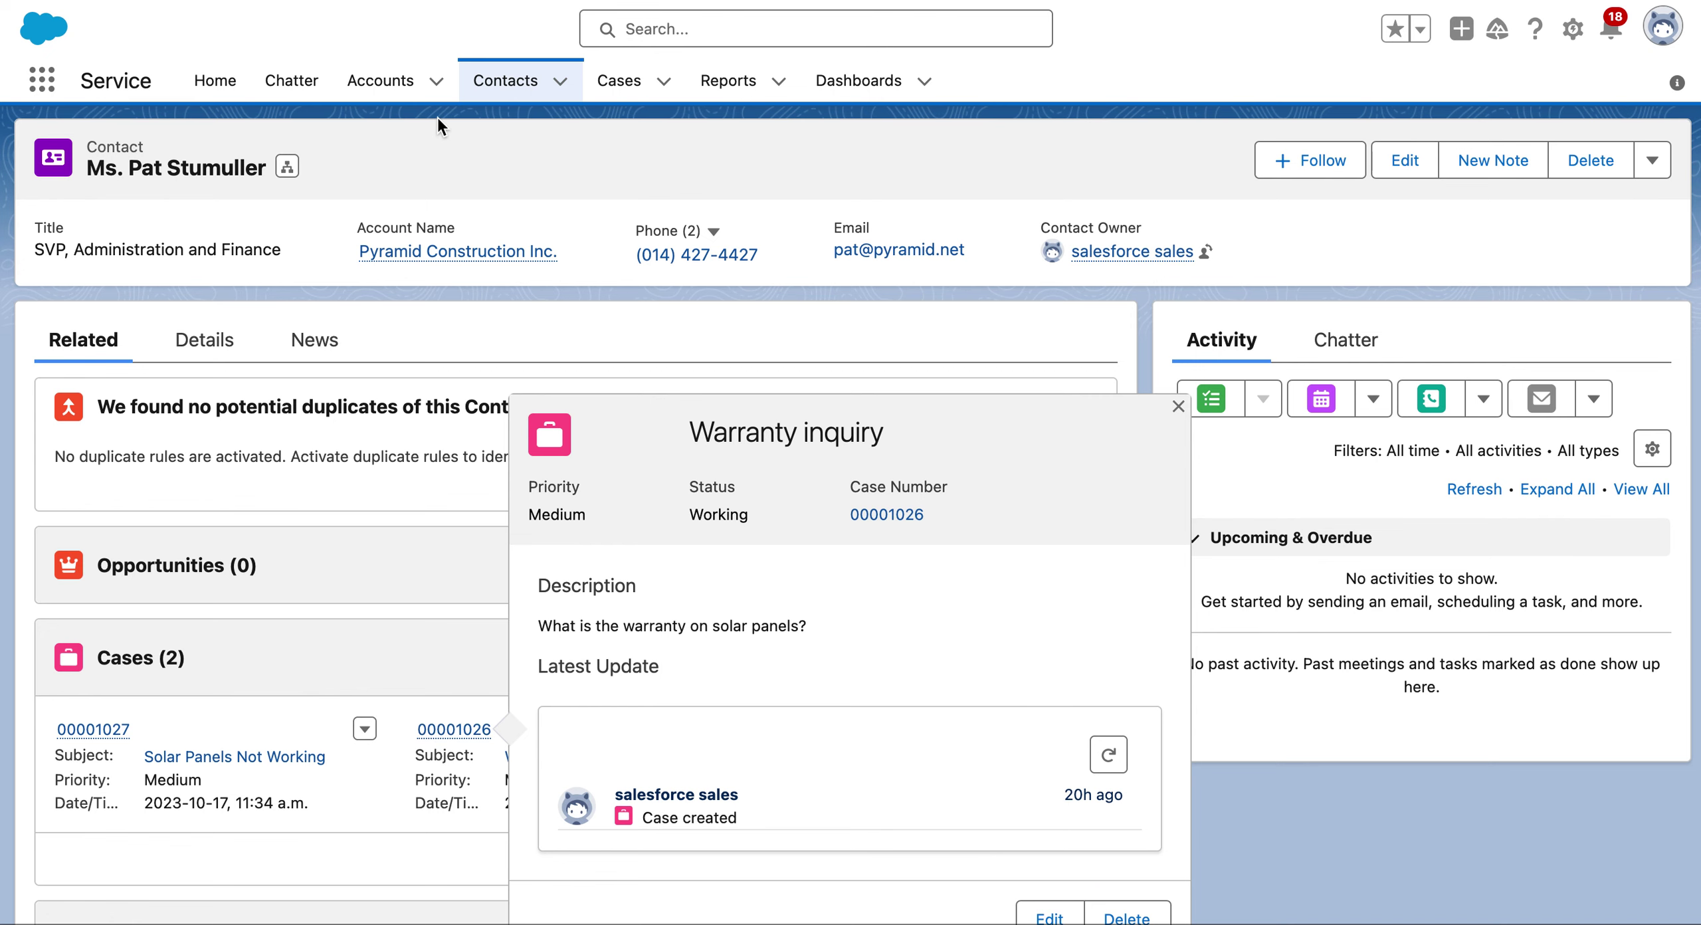
{"action": "left_click", "coordinate": [232, 3]}
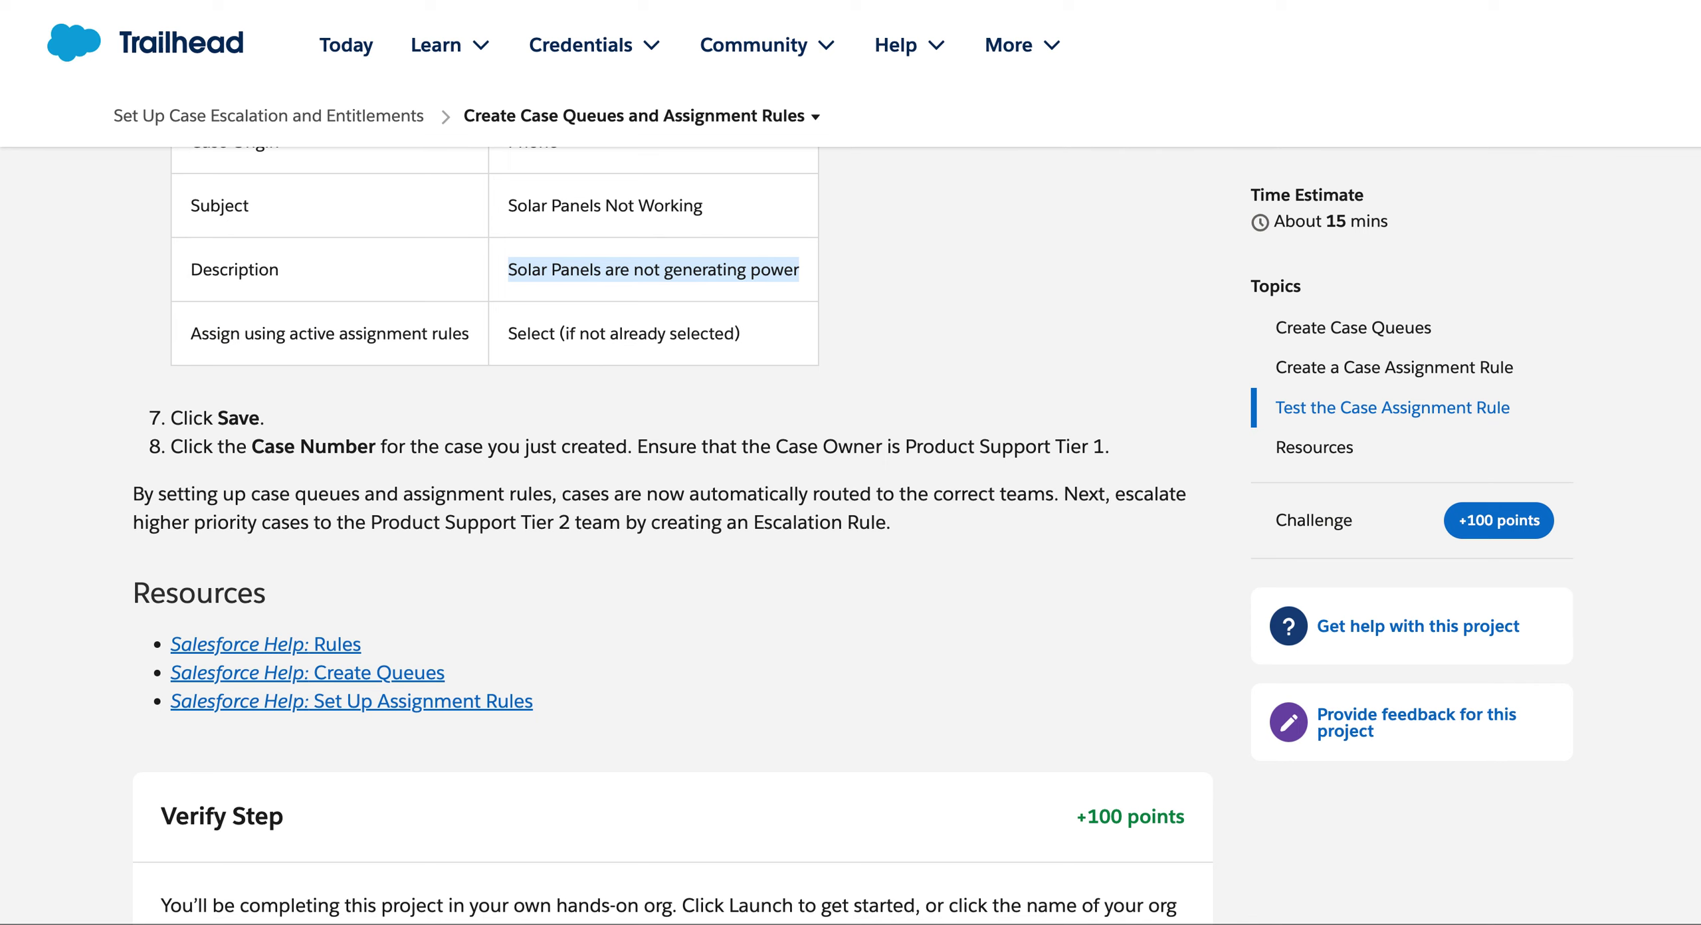
{"action": "mouse_move", "coordinate": [418, 2]}
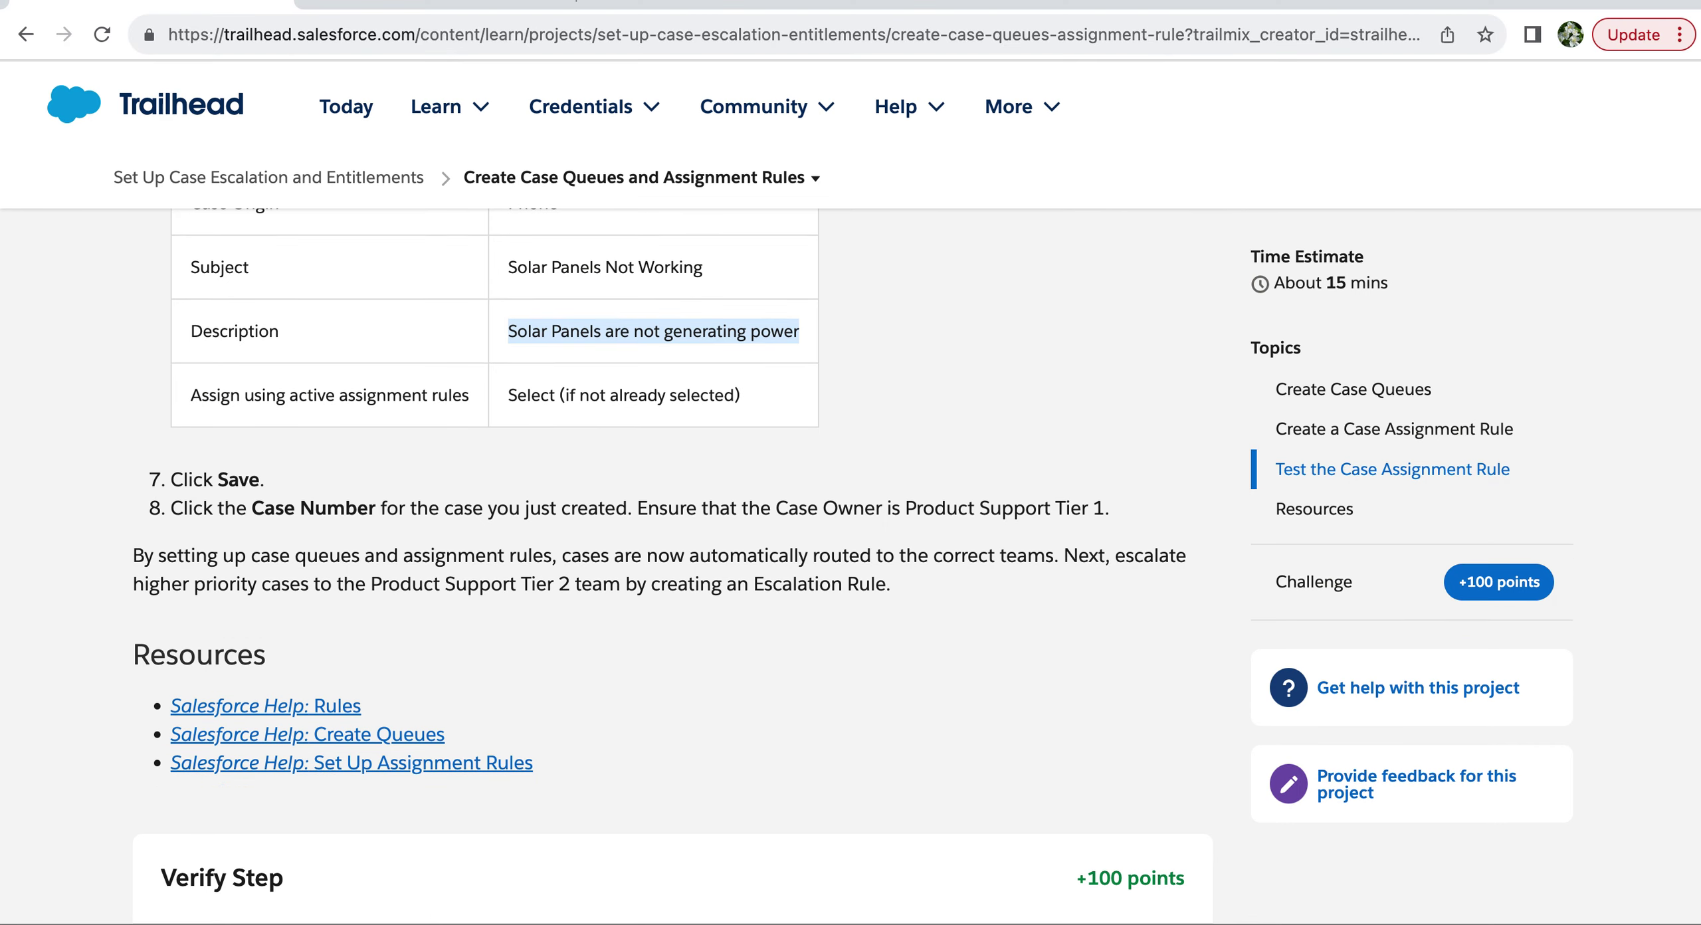
{"action": "left_click", "coordinate": [425, 3]}
{"action": "scroll", "coordinate": [803, 566], "scroll_direction": "down", "scroll_amount": 5}
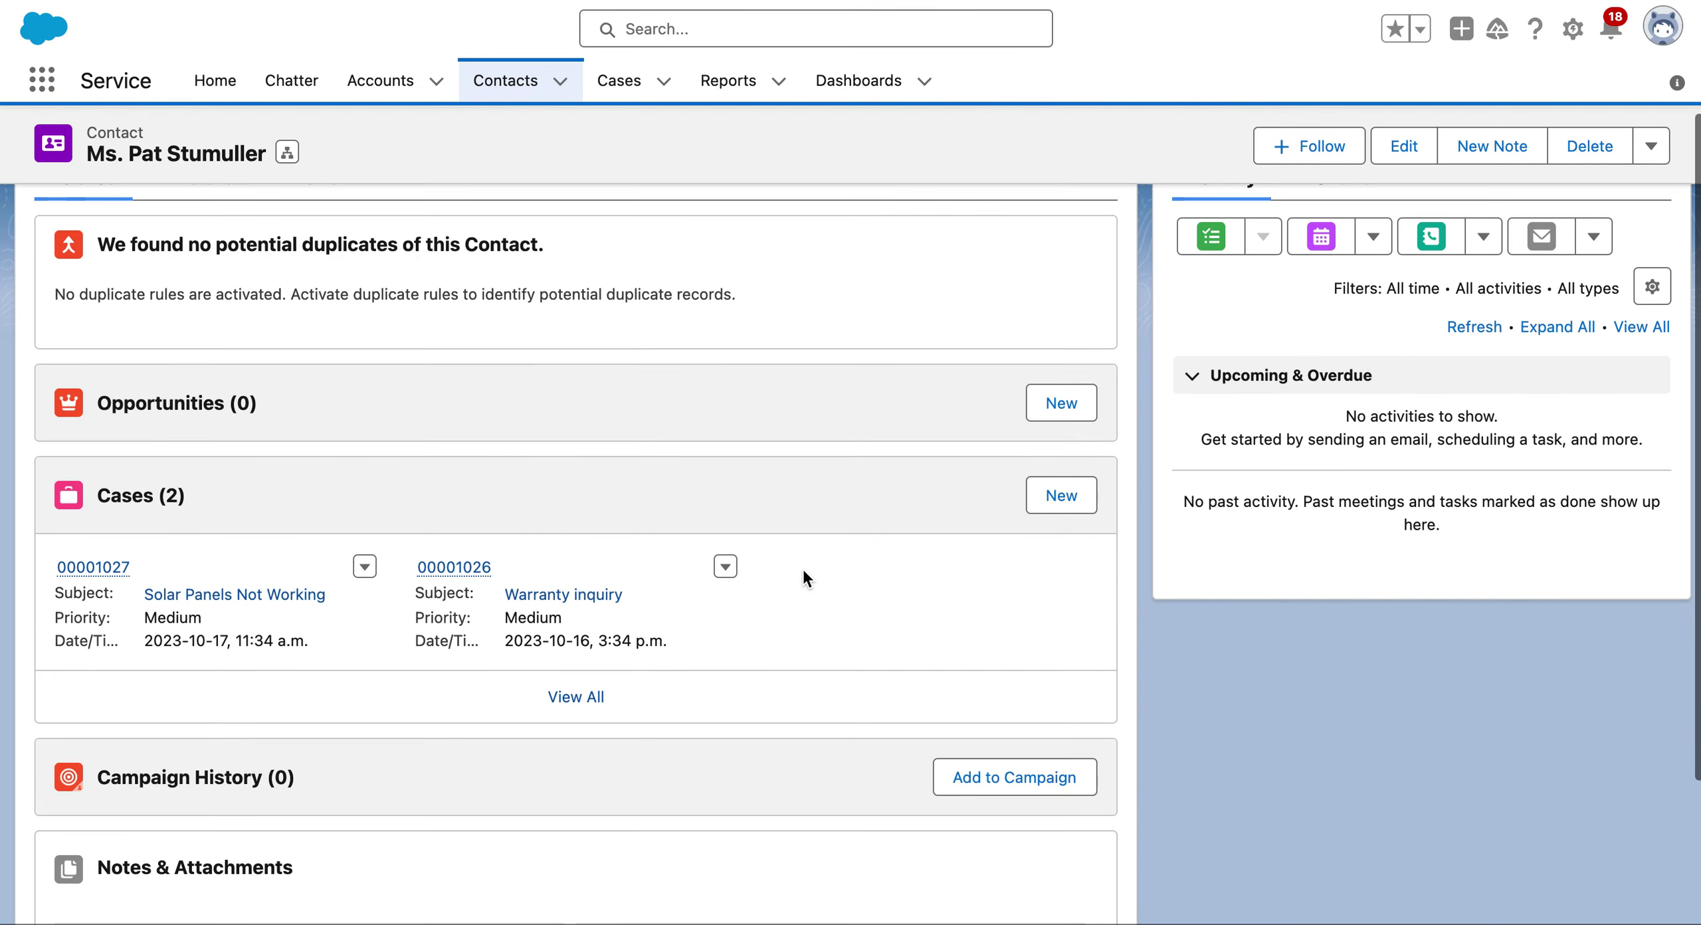
{"action": "scroll", "coordinate": [802, 566], "scroll_direction": "up", "scroll_amount": 2}
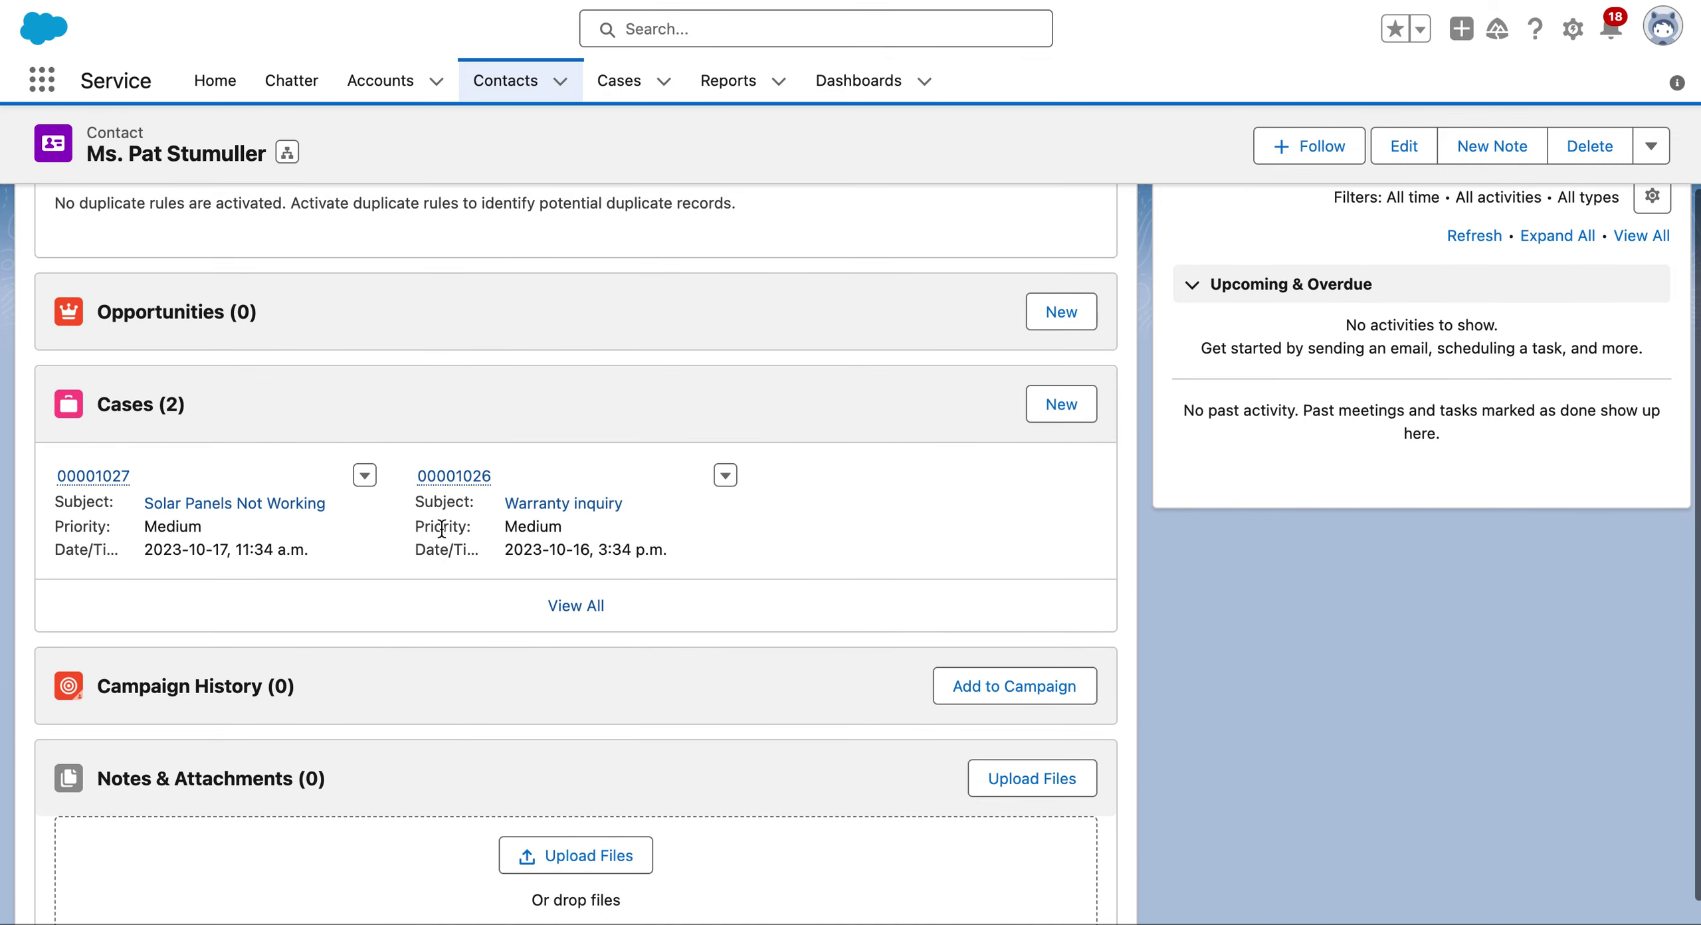
{"action": "mouse_move", "coordinate": [432, 480]}
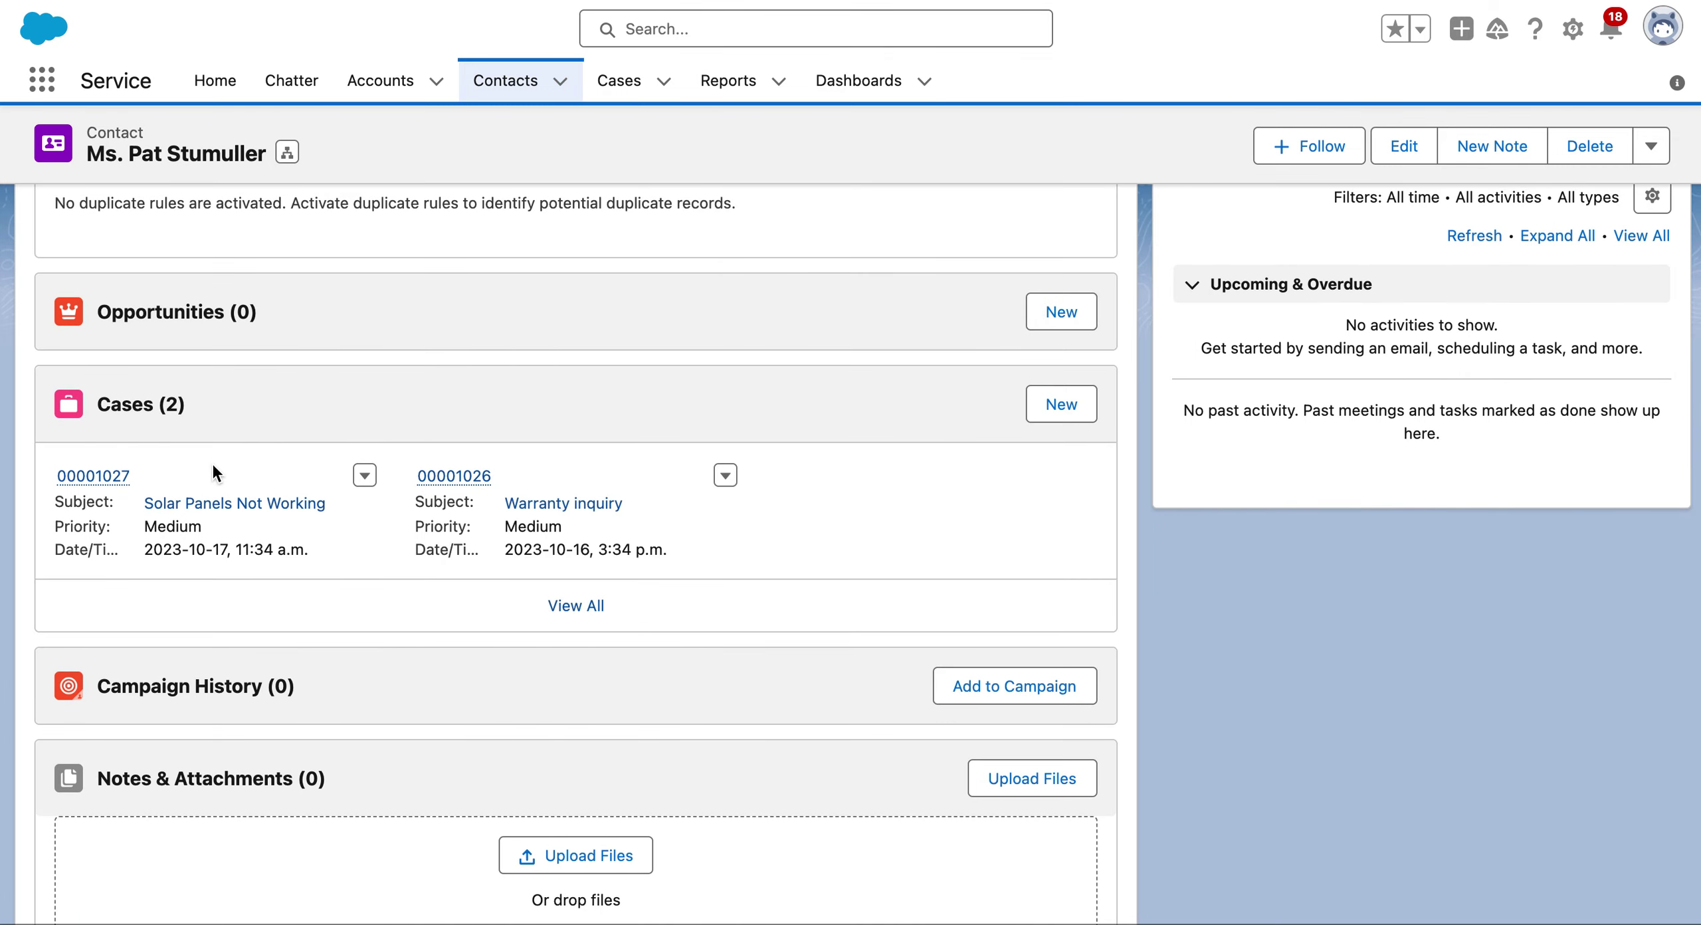
- Open the Solar Panels Not Working case from the contact's related cases and check its Case Owner and other details
{"action": "mouse_move", "coordinate": [112, 485]}
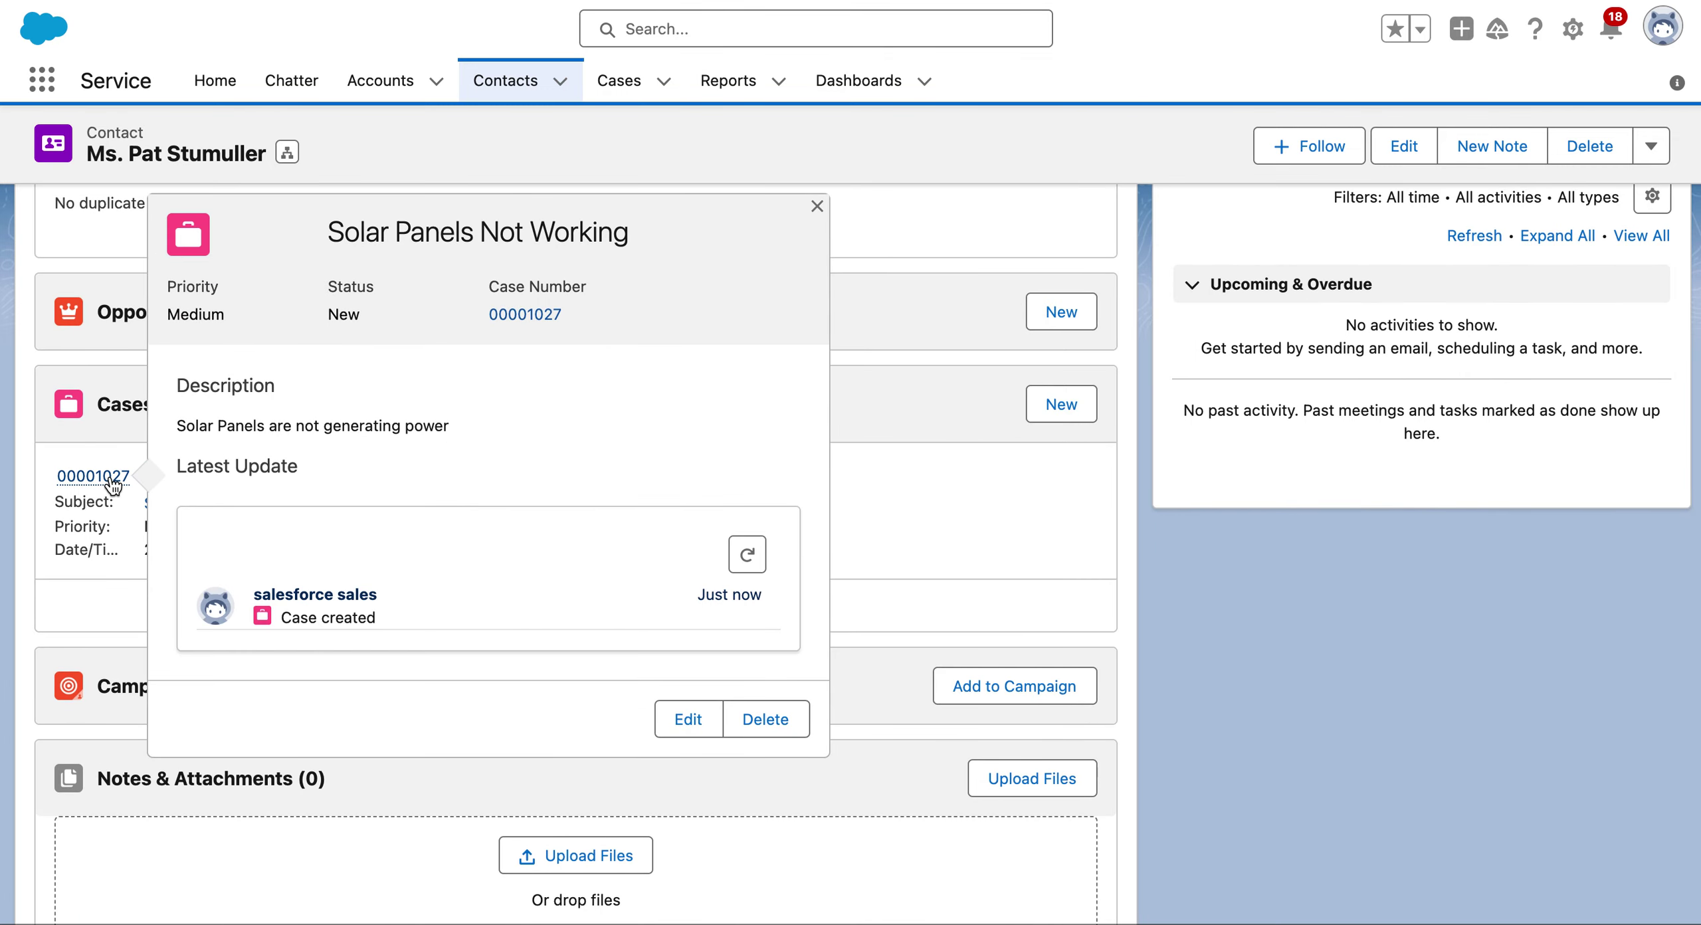
{"action": "left_click", "coordinate": [111, 477]}
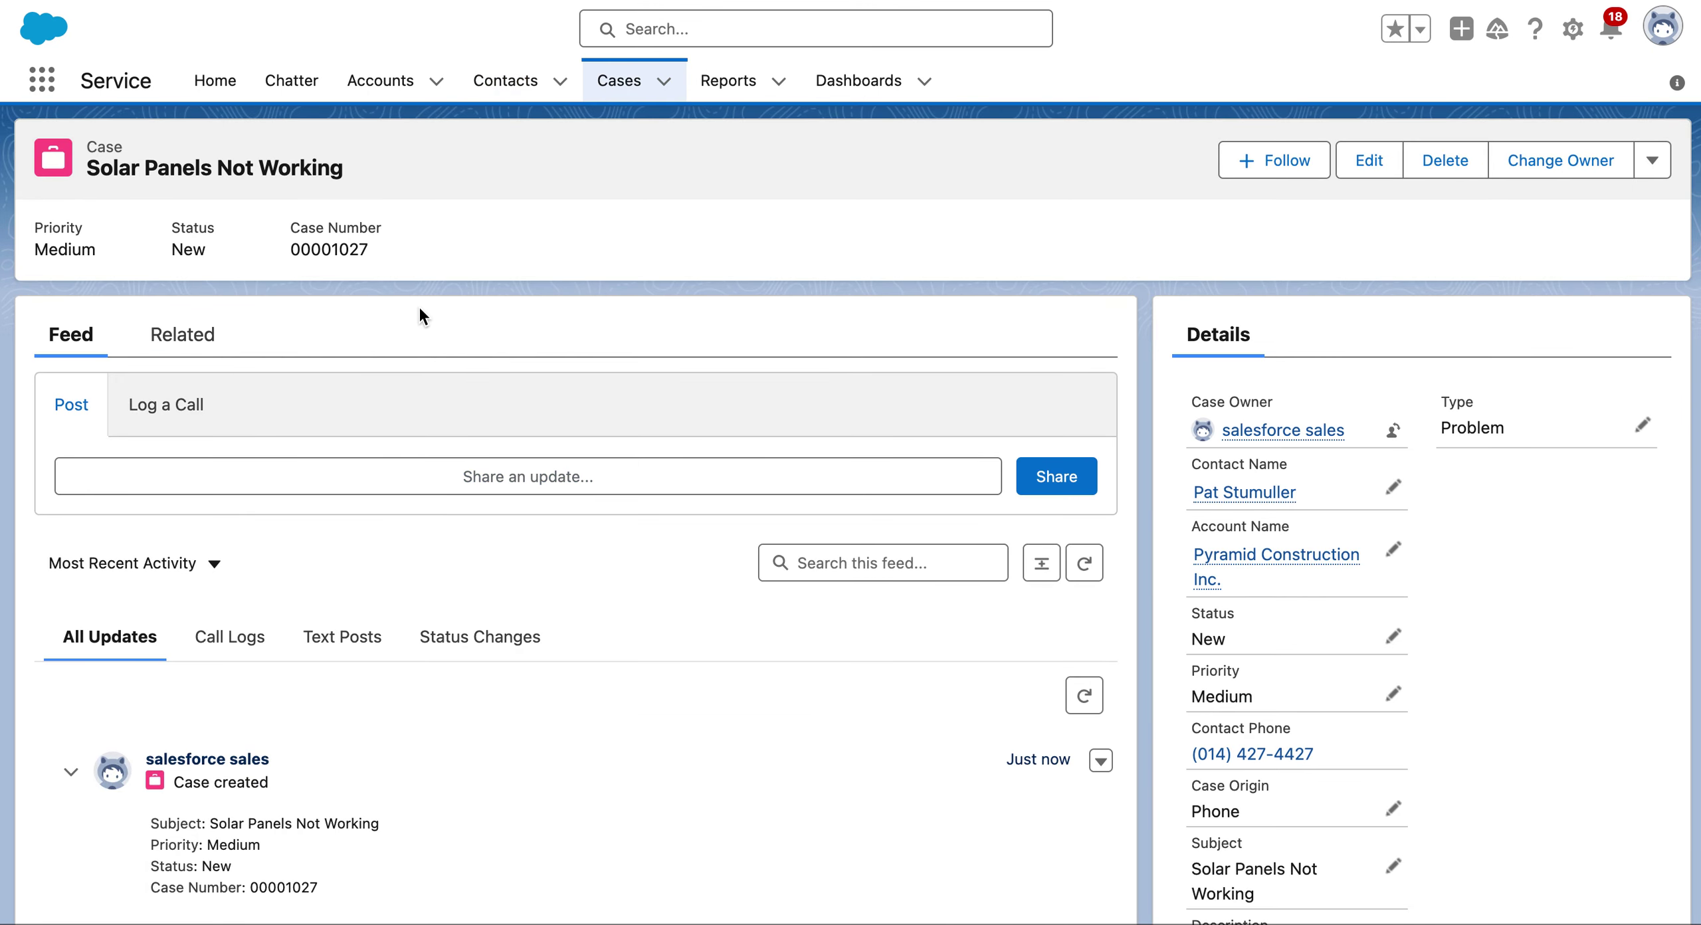
{"action": "scroll", "coordinate": [420, 281], "scroll_direction": "down", "scroll_amount": 3}
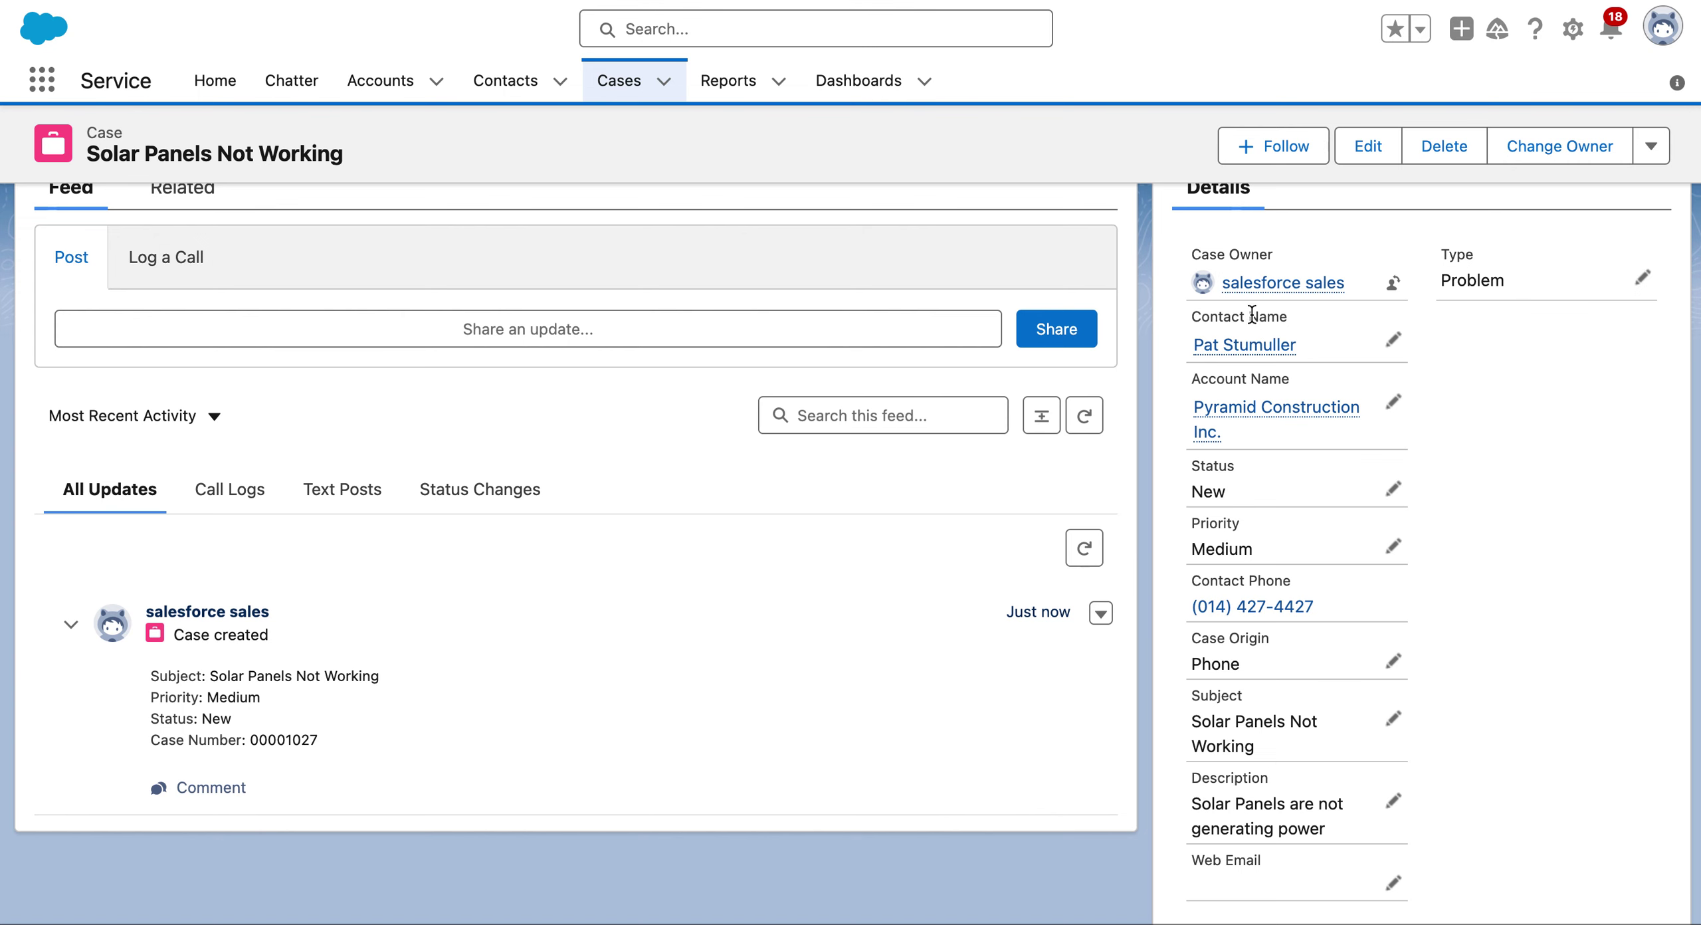
{"action": "scroll", "coordinate": [1303, 407], "scroll_direction": "up", "scroll_amount": 2}
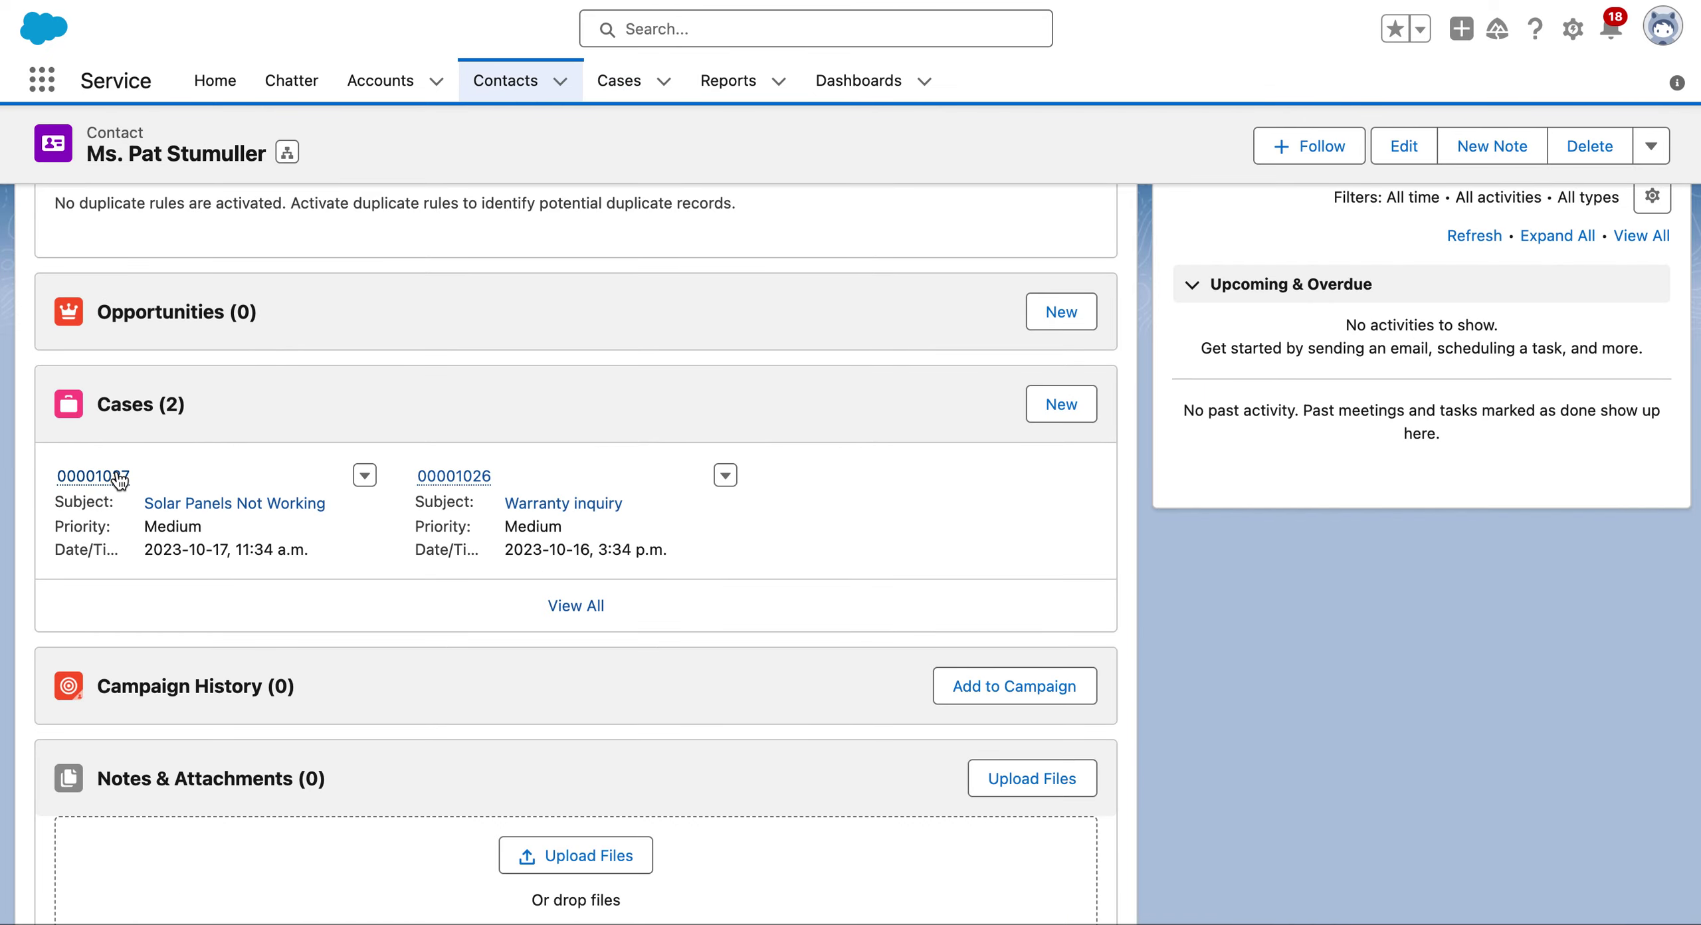
- Open the contact's Warranty inquiry case and review its Case Owner and details for comparison
{"action": "left_click", "coordinate": [119, 477]}
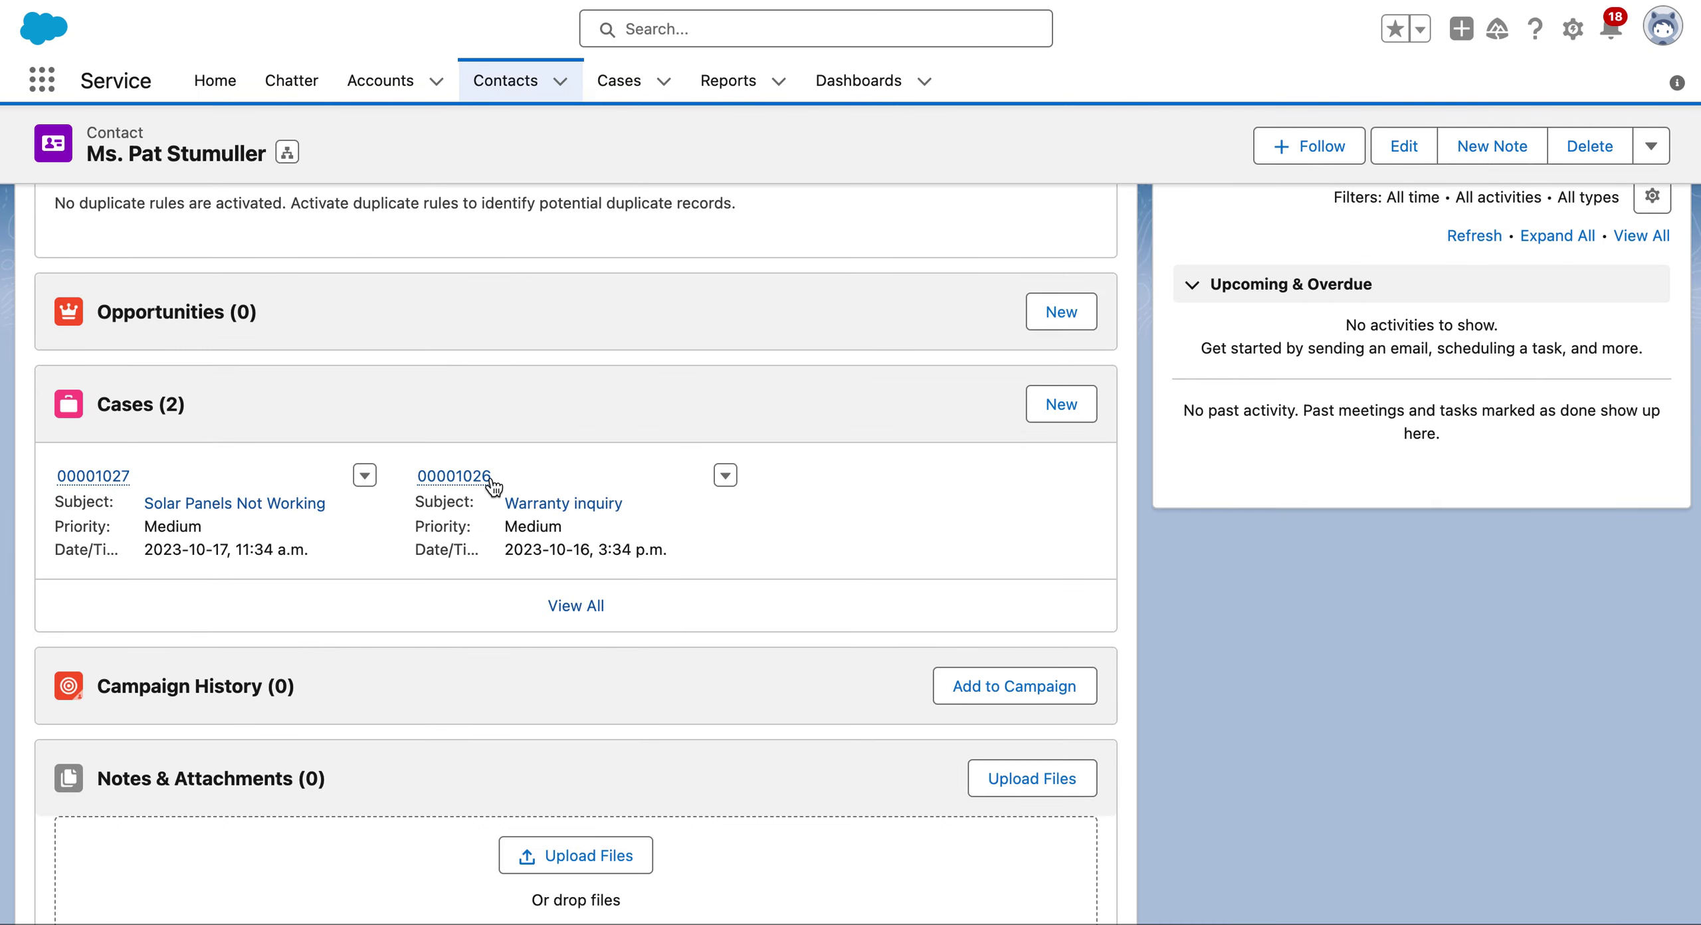
{"action": "left_click", "coordinate": [485, 369]}
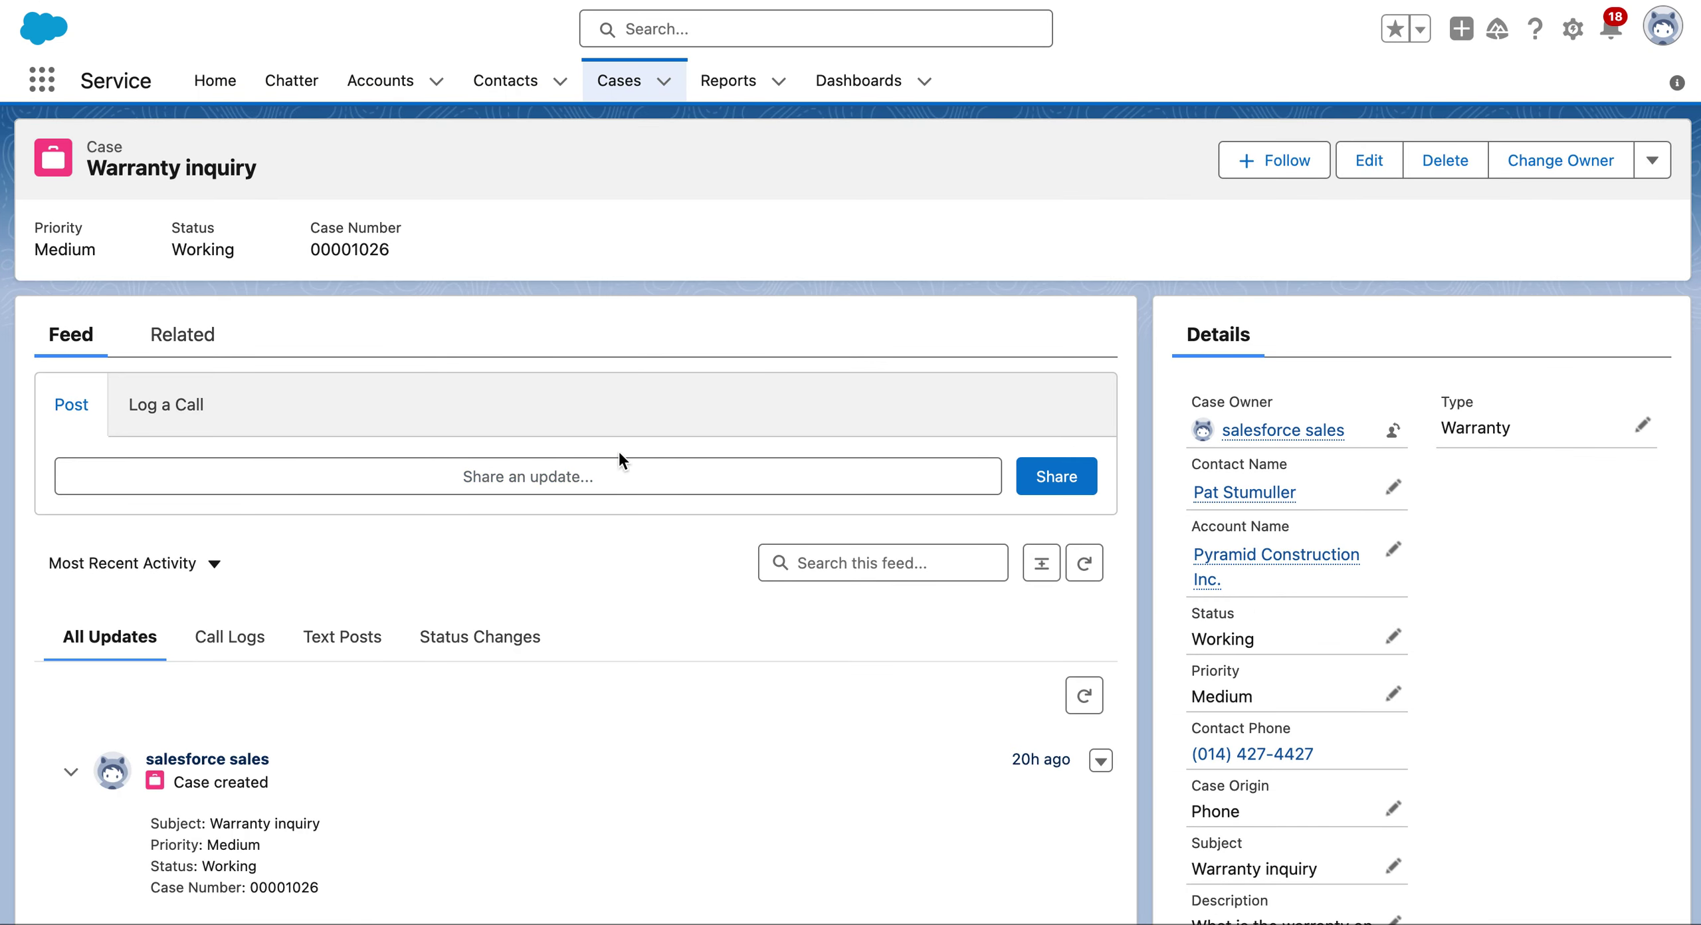
{"action": "scroll", "coordinate": [1287, 610], "scroll_direction": "down", "scroll_amount": 2}
{"action": "scroll", "coordinate": [1288, 609], "scroll_direction": "up", "scroll_amount": 2}
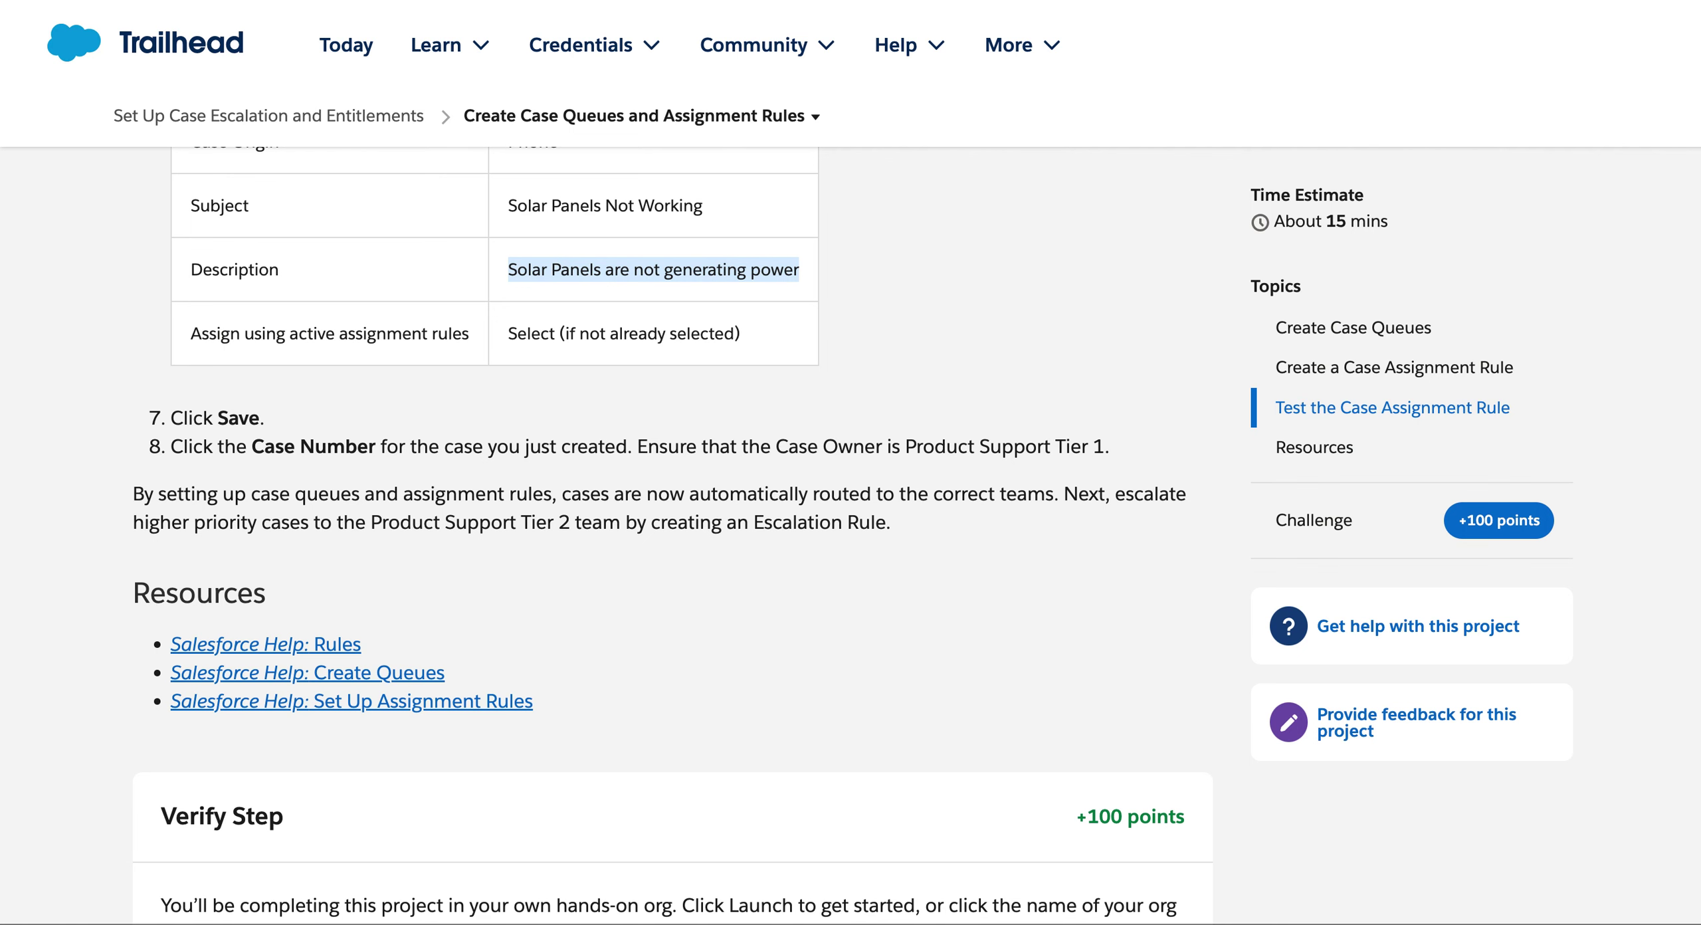
- Switch to Trailhead and submit the Create Case Queues and Assignment Rules step for verification to earn 100 points
{"action": "scroll", "coordinate": [401, 505], "scroll_direction": "down", "scroll_amount": 10}
{"action": "left_click", "coordinate": [397, 573]}
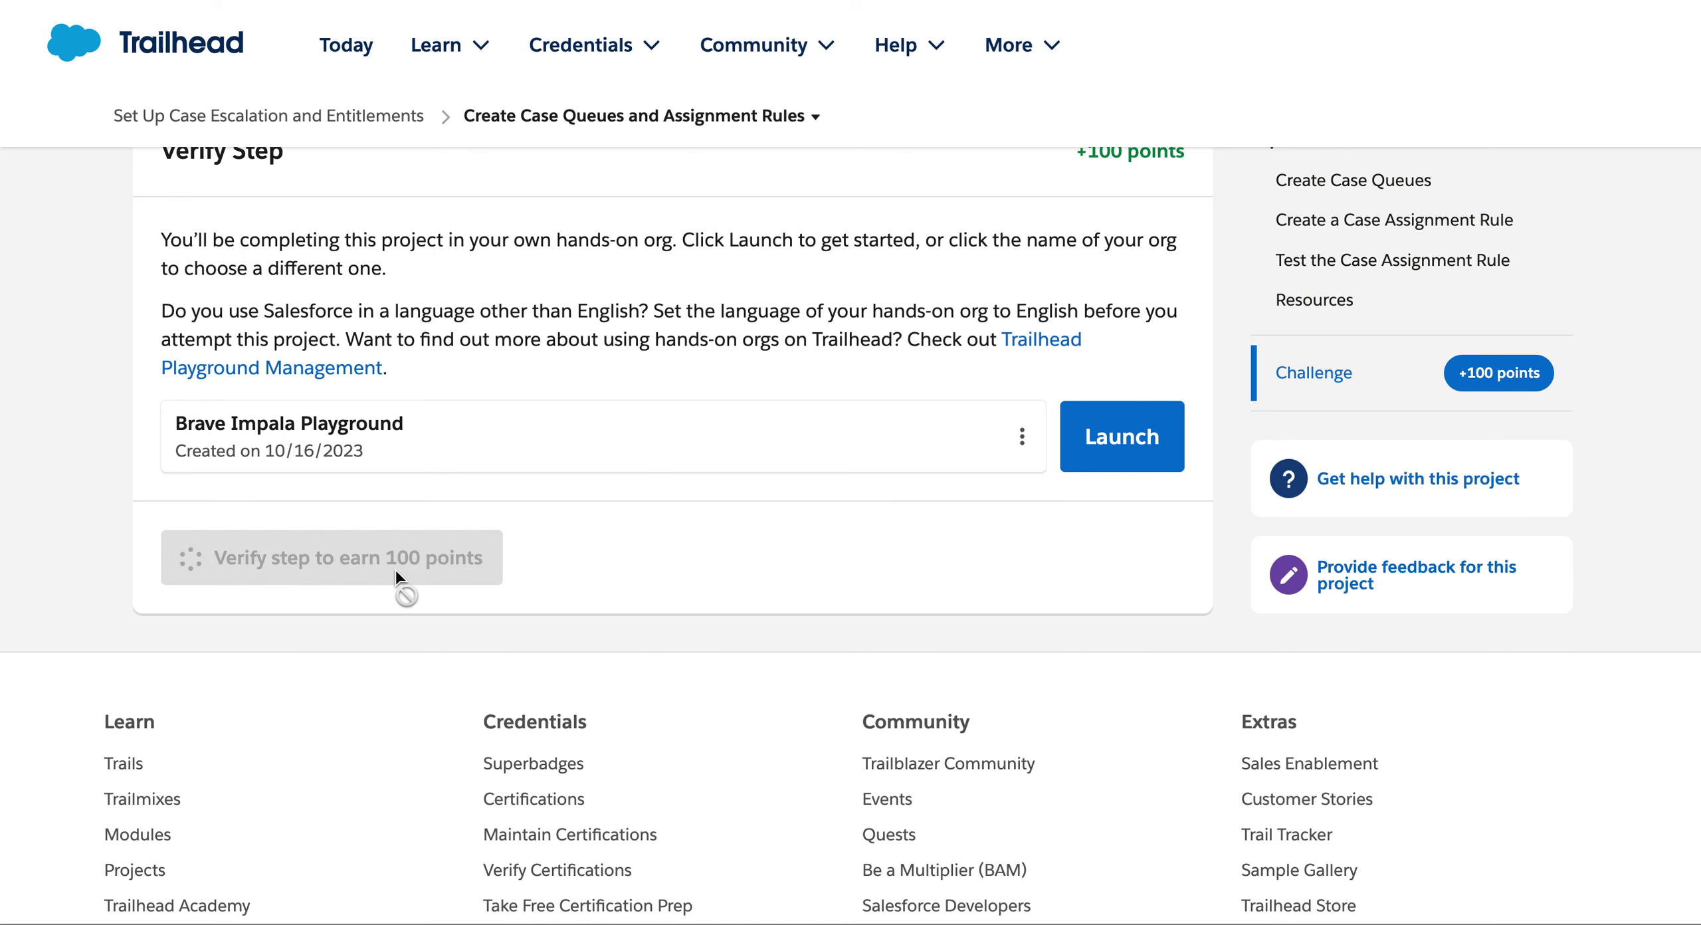